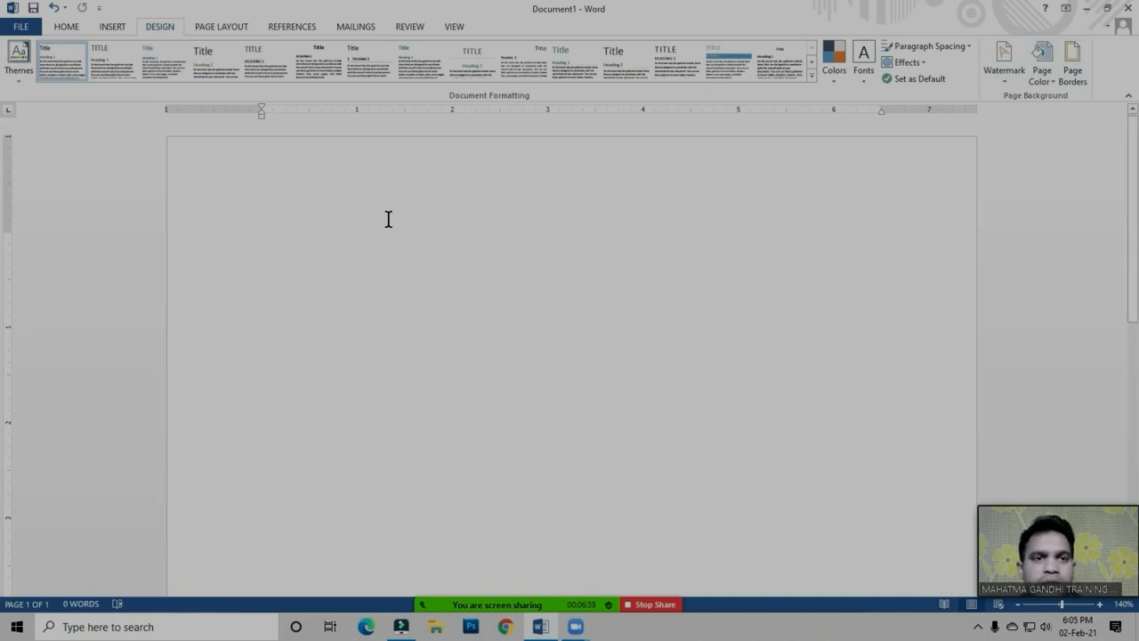
Show the page layout commands and look over the blank page from its beginning to its end
{"action": "left_click", "coordinate": [224, 27]}
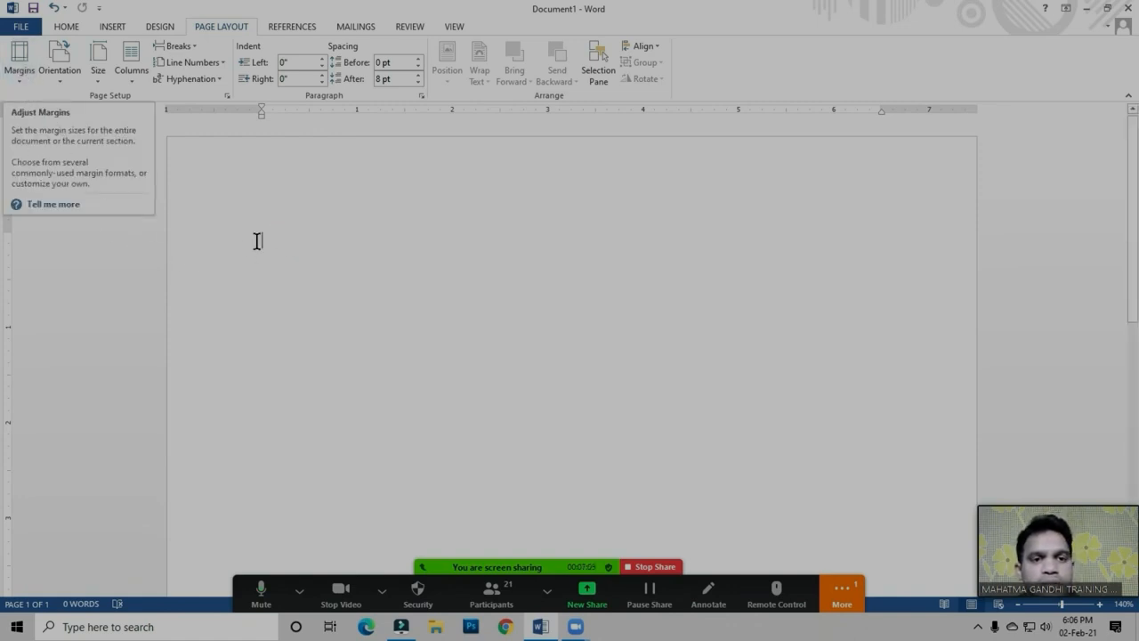
{"action": "left_click", "coordinate": [285, 238]}
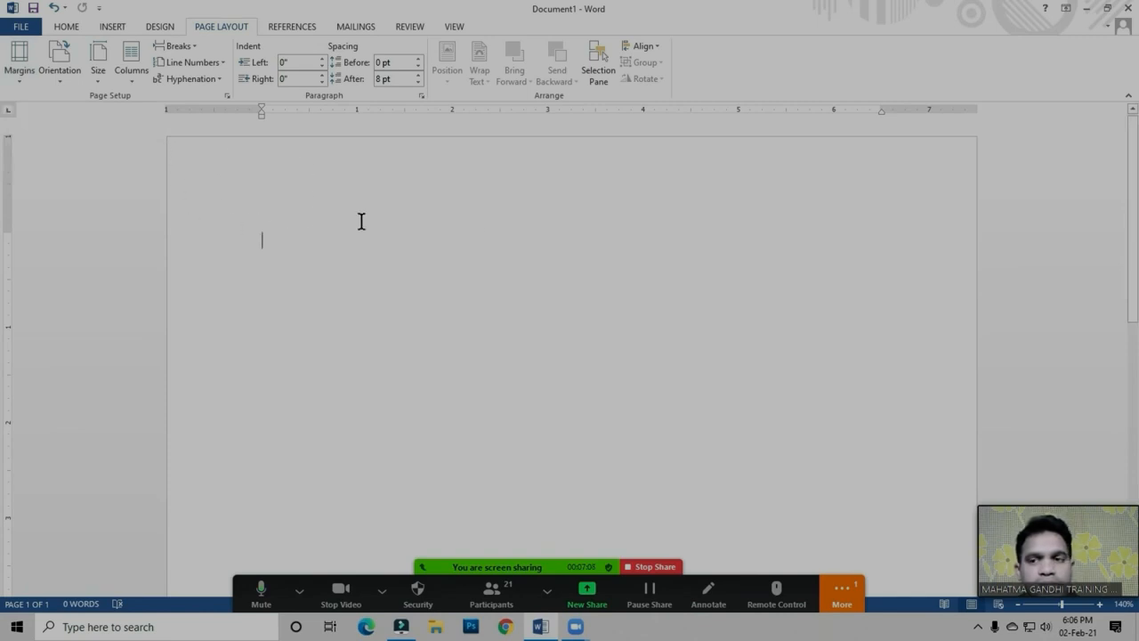
{"action": "left_click_drag", "start_coordinate": [1126, 150], "coordinate": [1135, 427]}
{"action": "left_click_drag", "start_coordinate": [1047, 545], "coordinate": [1055, 276]}
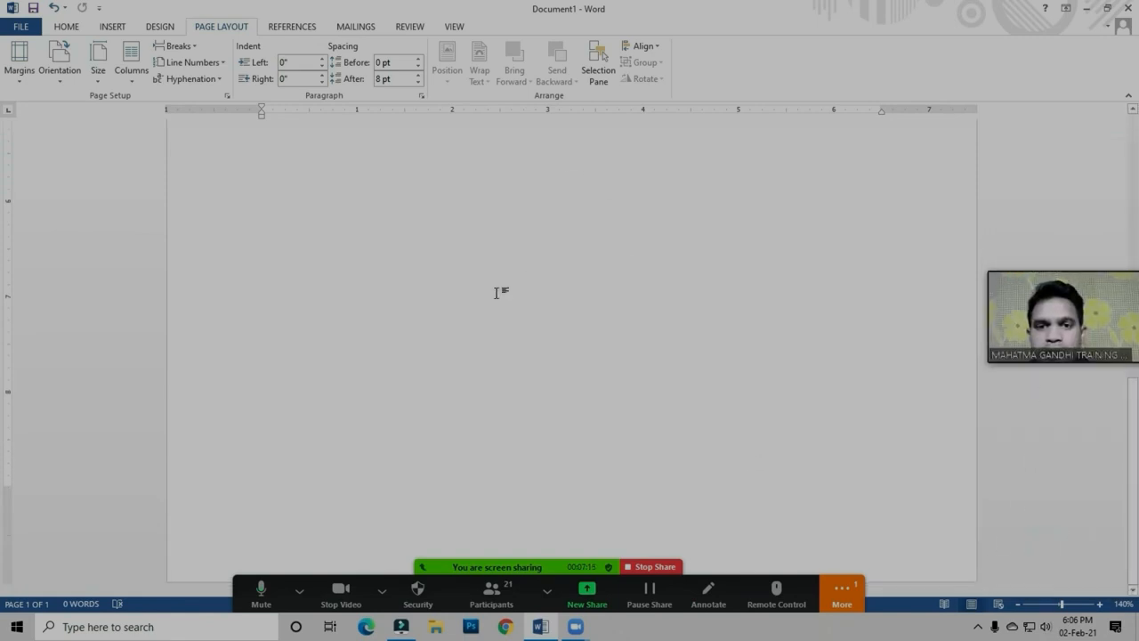
{"action": "left_click_drag", "start_coordinate": [1038, 320], "coordinate": [1016, 513]}
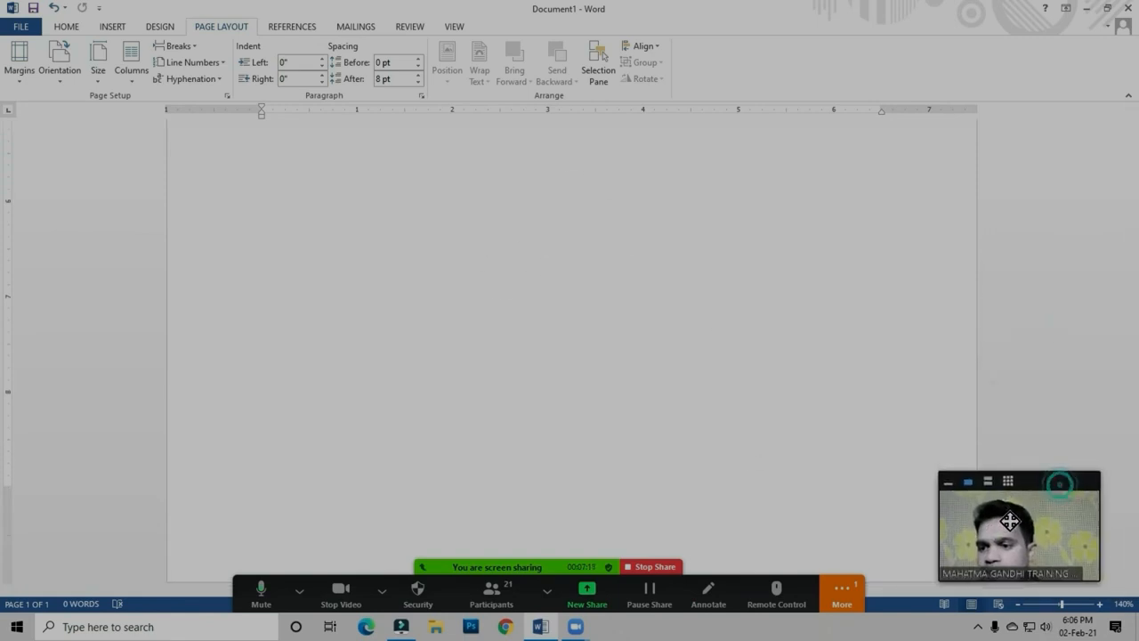
{"action": "left_click_drag", "start_coordinate": [1135, 409], "coordinate": [1134, 169]}
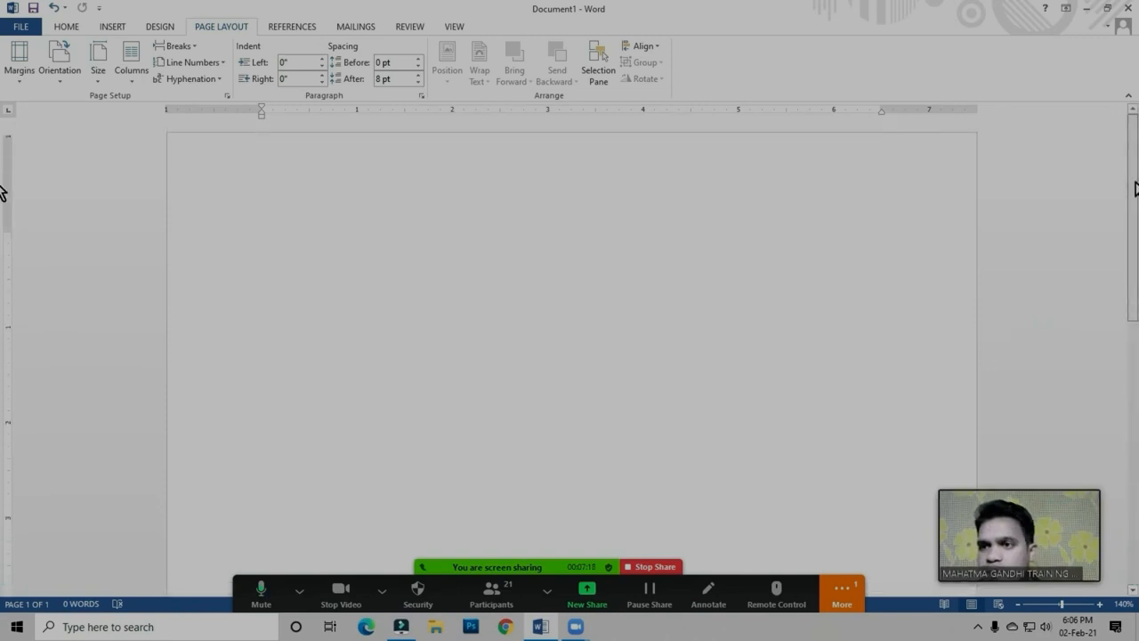
Write "Computer Hardware And Software" at the beginning of the blank document
{"action": "left_click", "coordinate": [286, 251]}
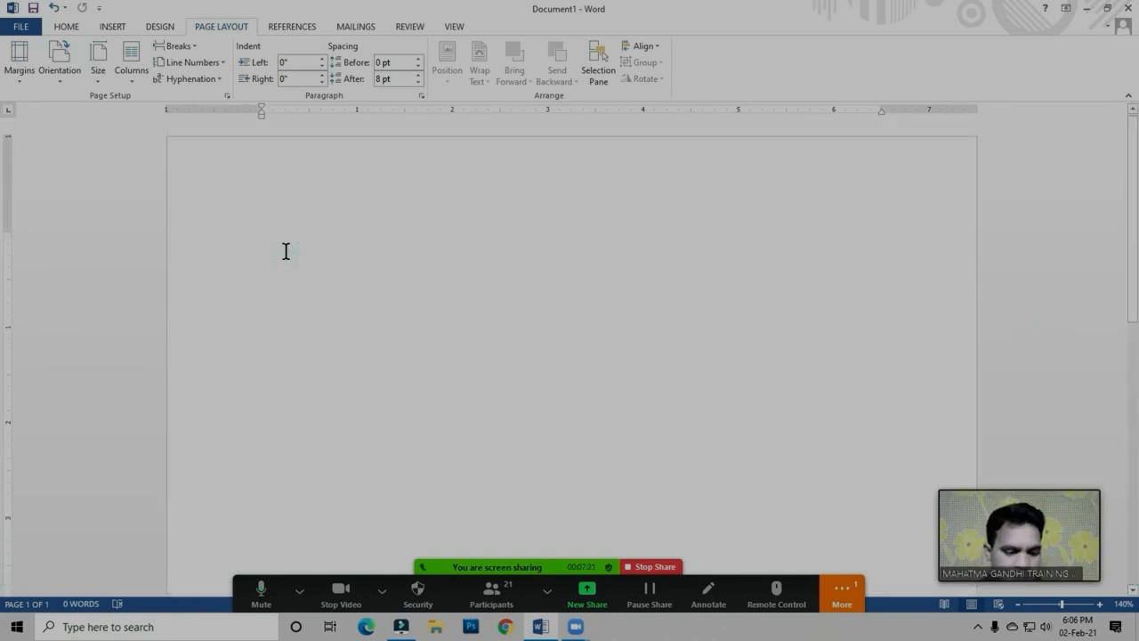
{"action": "type", "text": "Computer "}
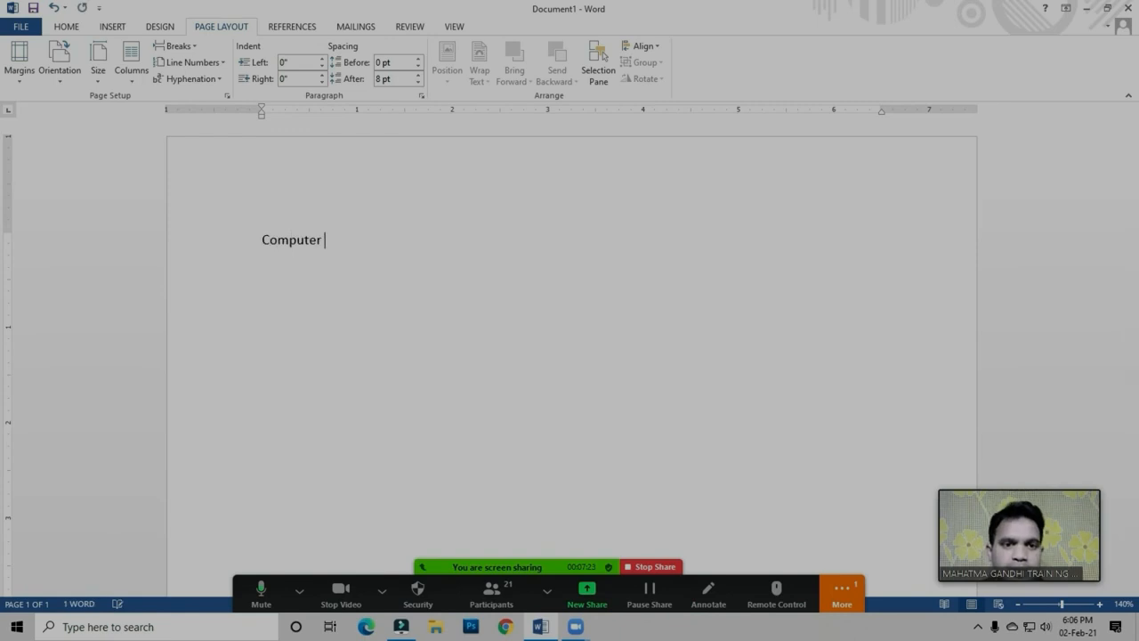
{"action": "type", "text": "Hard"}
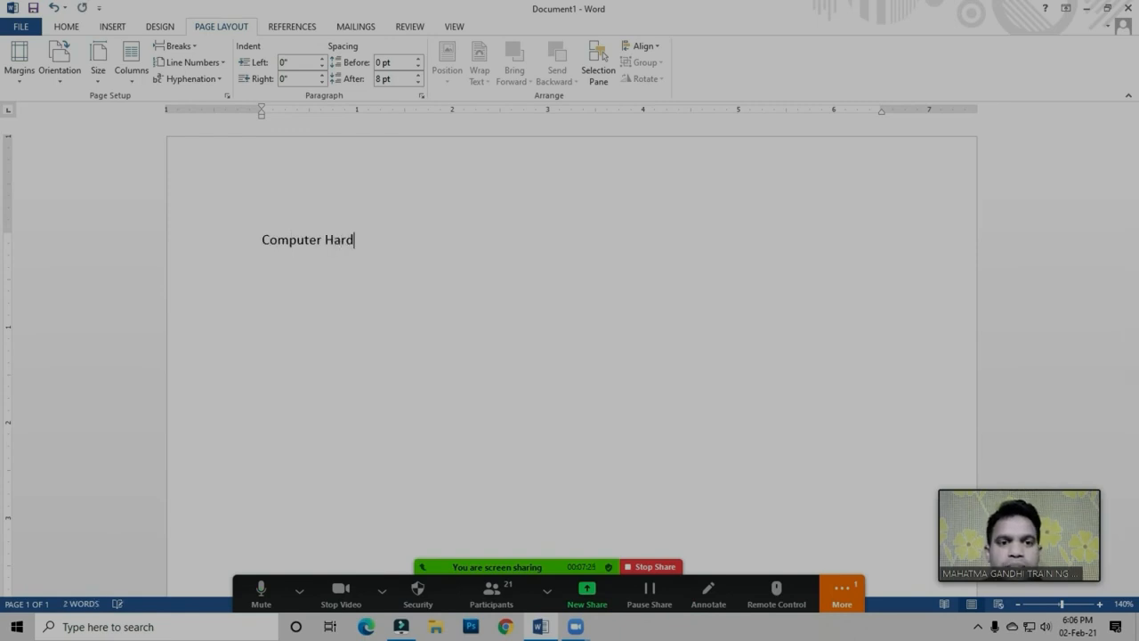
{"action": "type", "text": "ware And Software"}
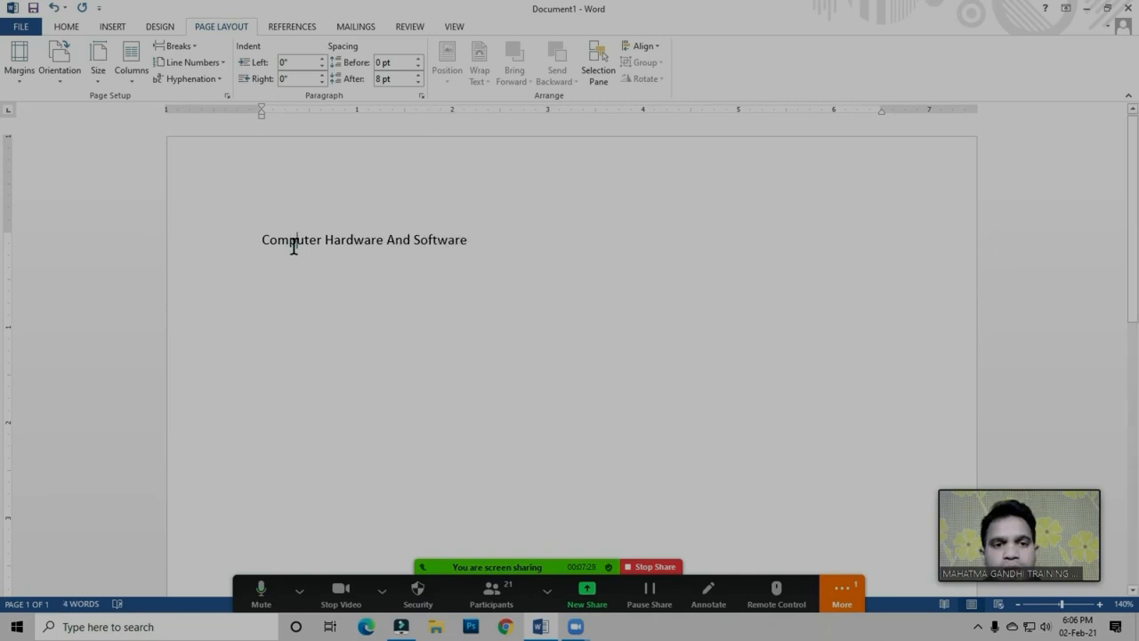
Look over the preset page margins, from Normal to Office 2003 Default, without applying any of them
{"action": "left_click", "coordinate": [324, 240]}
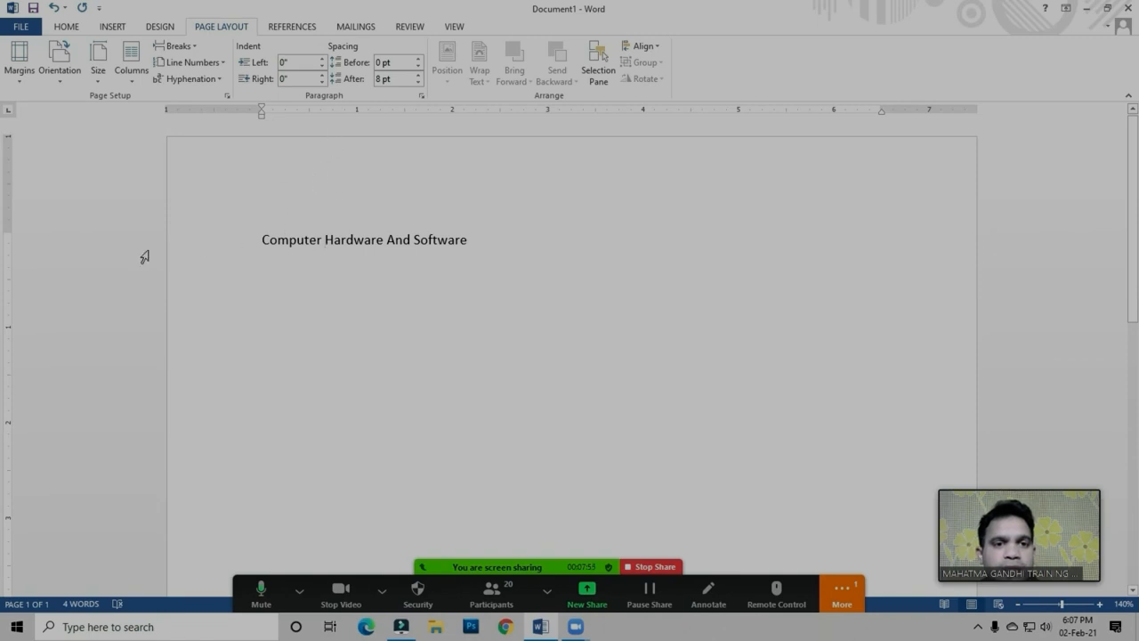
{"action": "left_click", "coordinate": [272, 252]}
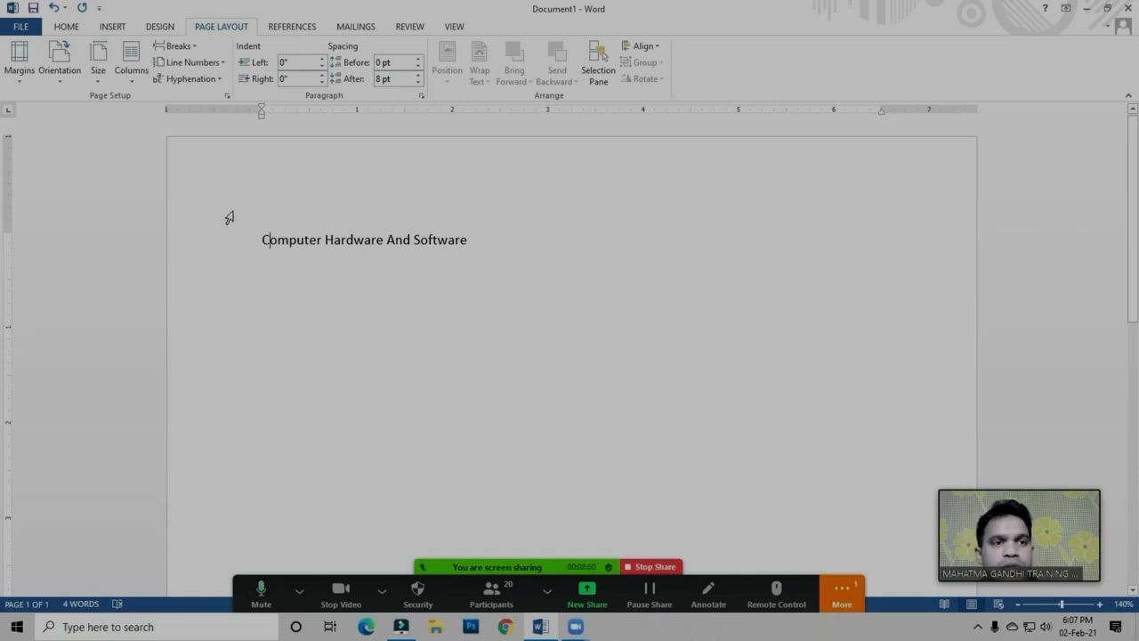
{"action": "left_click", "coordinate": [18, 75]}
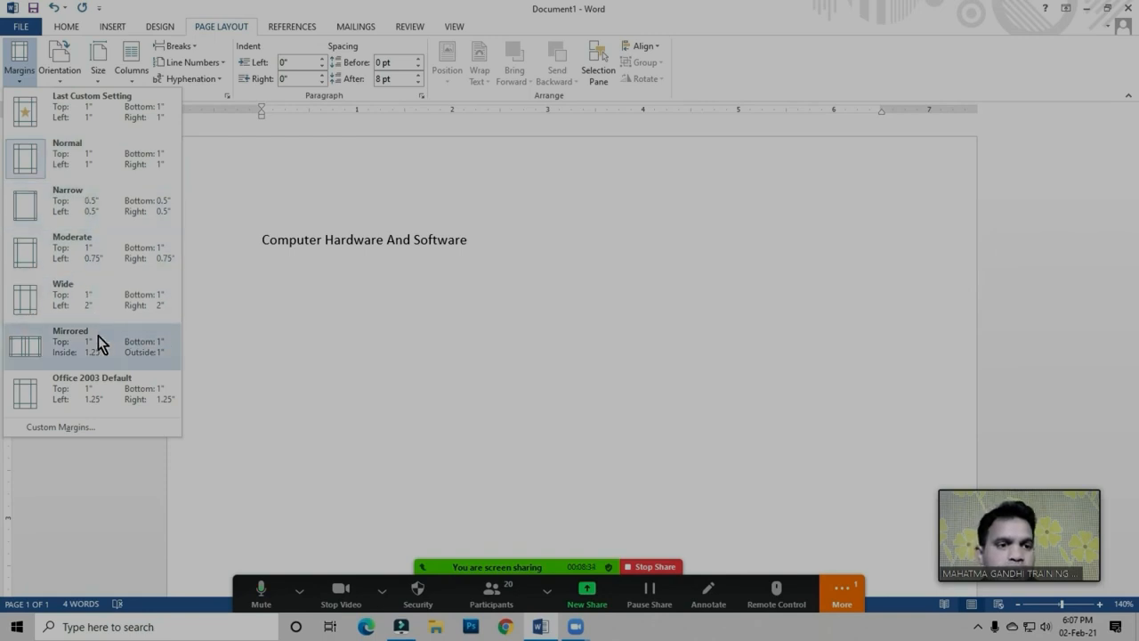
{"action": "left_click", "coordinate": [323, 283]}
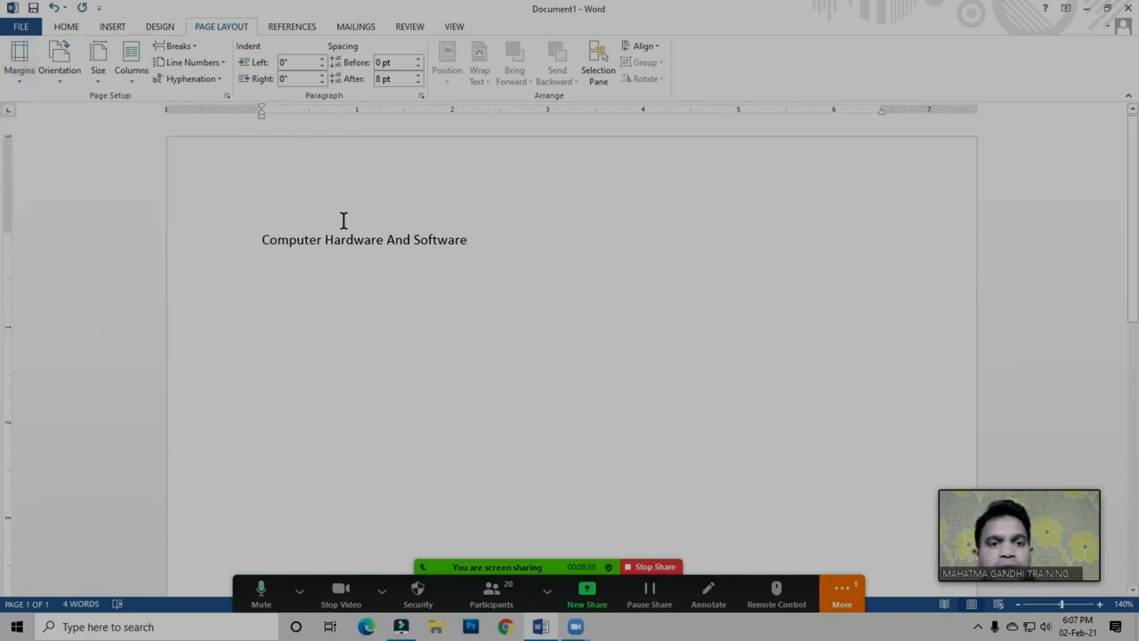
{"action": "left_click", "coordinate": [316, 240]}
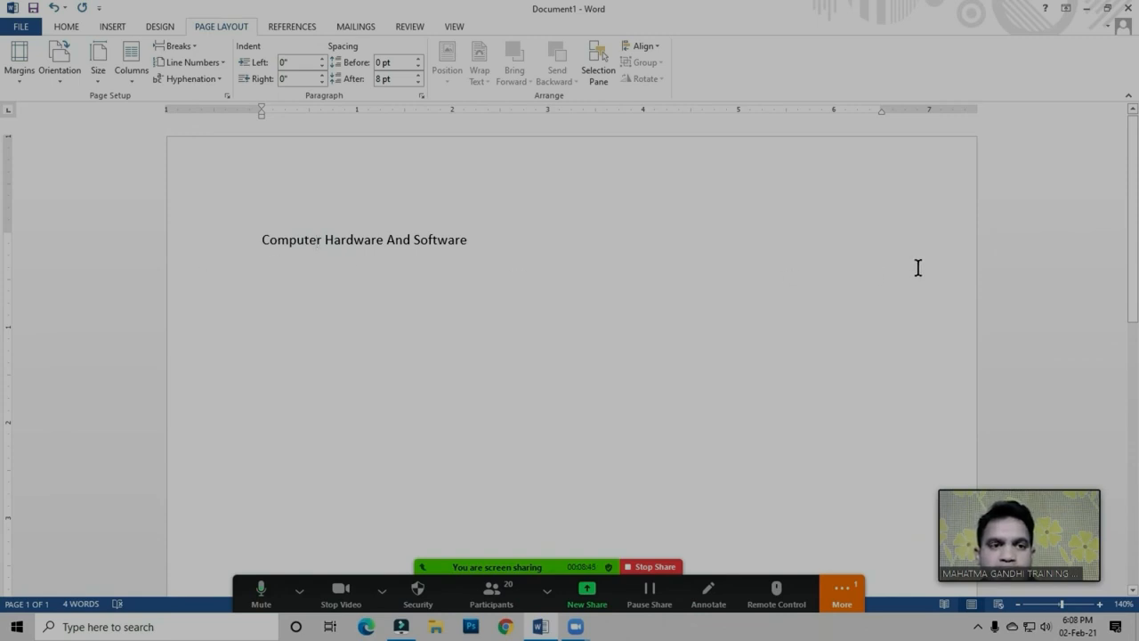
{"action": "left_click", "coordinate": [380, 240]}
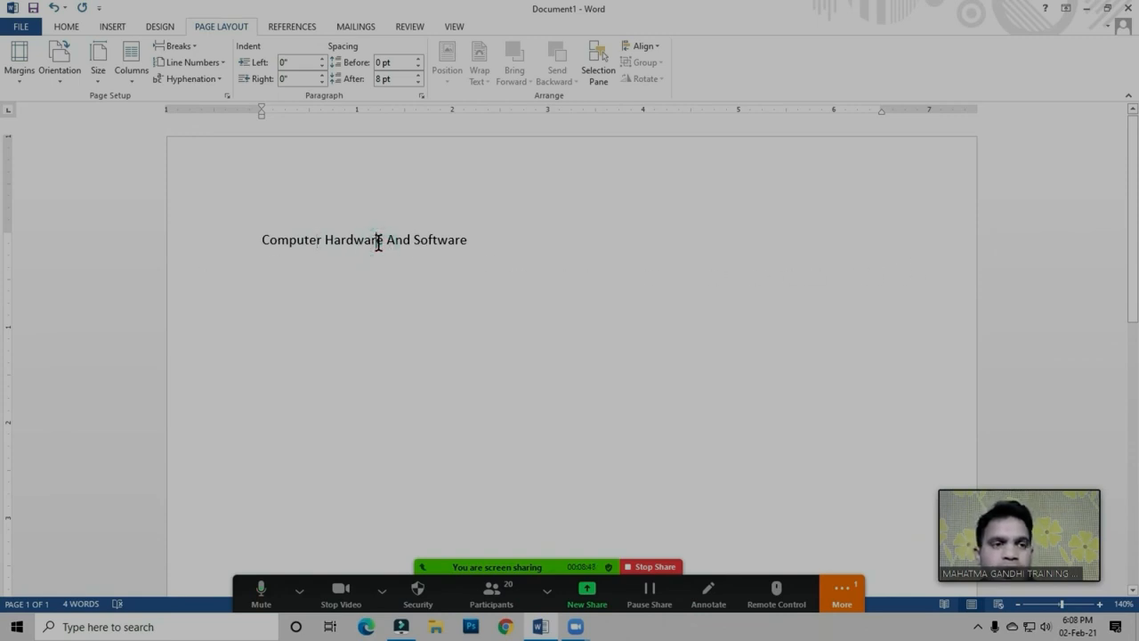
Set a custom left page margin of 0.5" for the whole document
{"action": "left_click", "coordinate": [19, 82]}
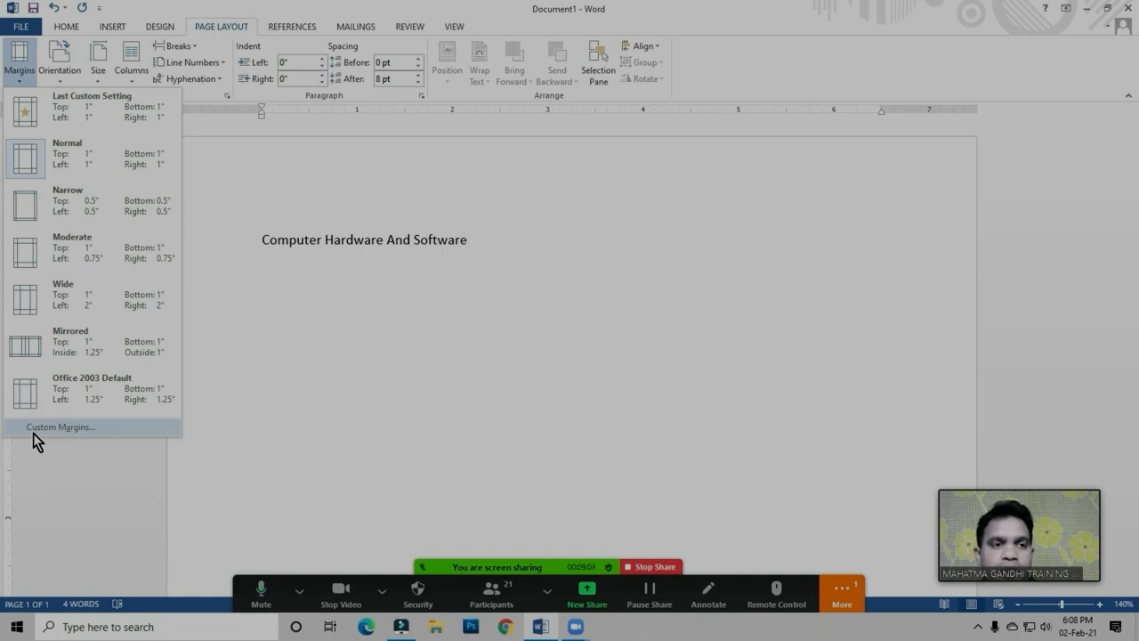
{"action": "left_click", "coordinate": [69, 426]}
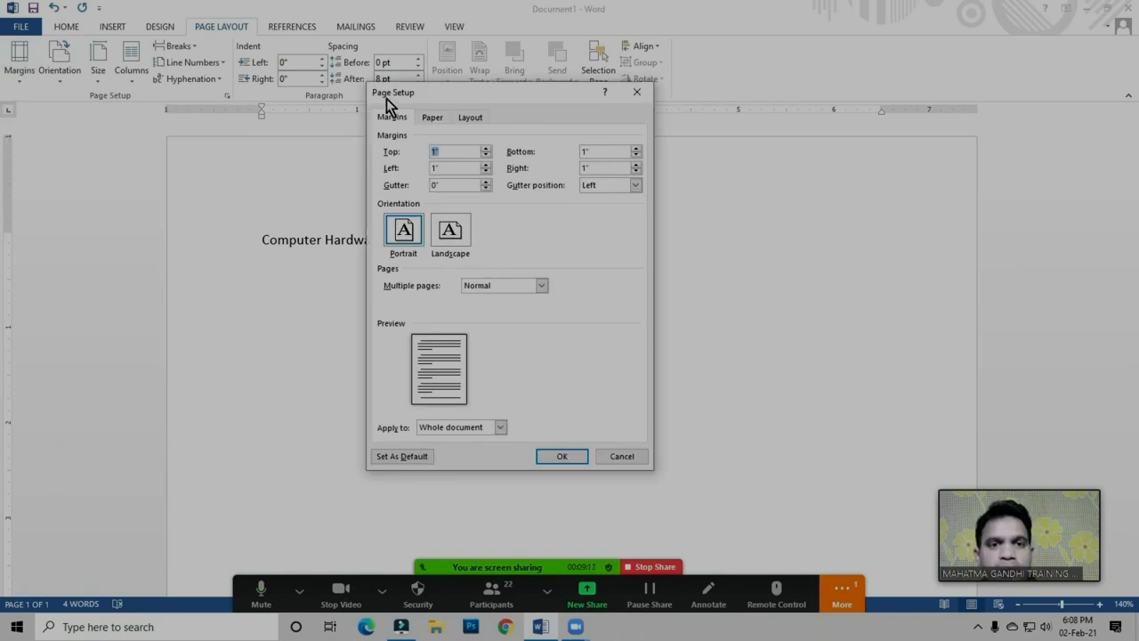
{"action": "left_click_drag", "start_coordinate": [513, 99], "coordinate": [524, 132]}
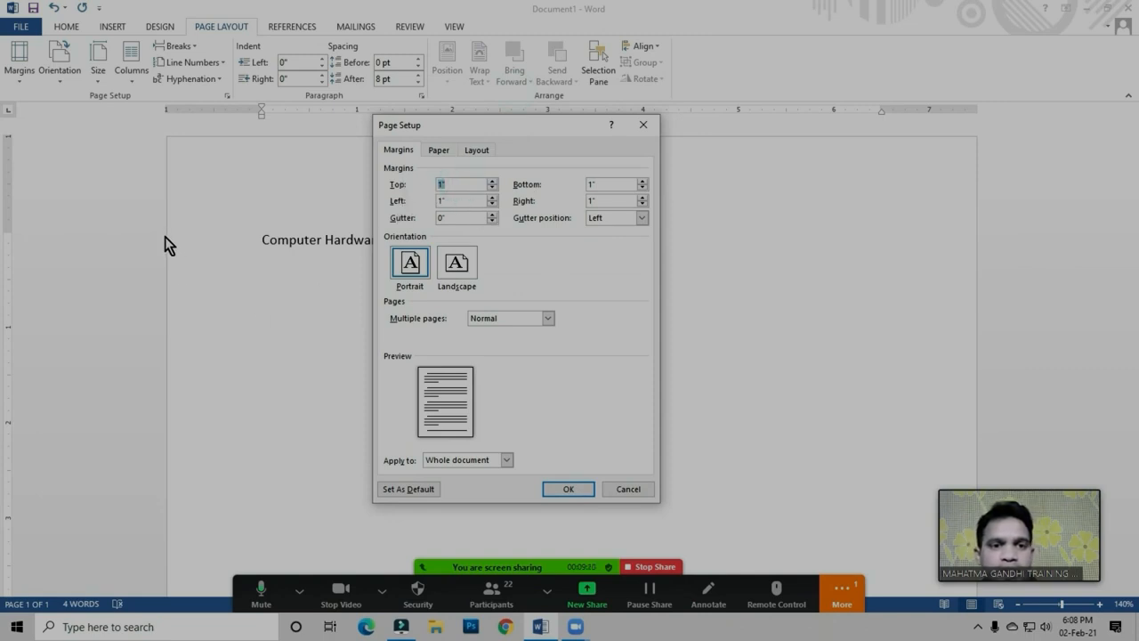
{"action": "double_click", "coordinate": [440, 202]}
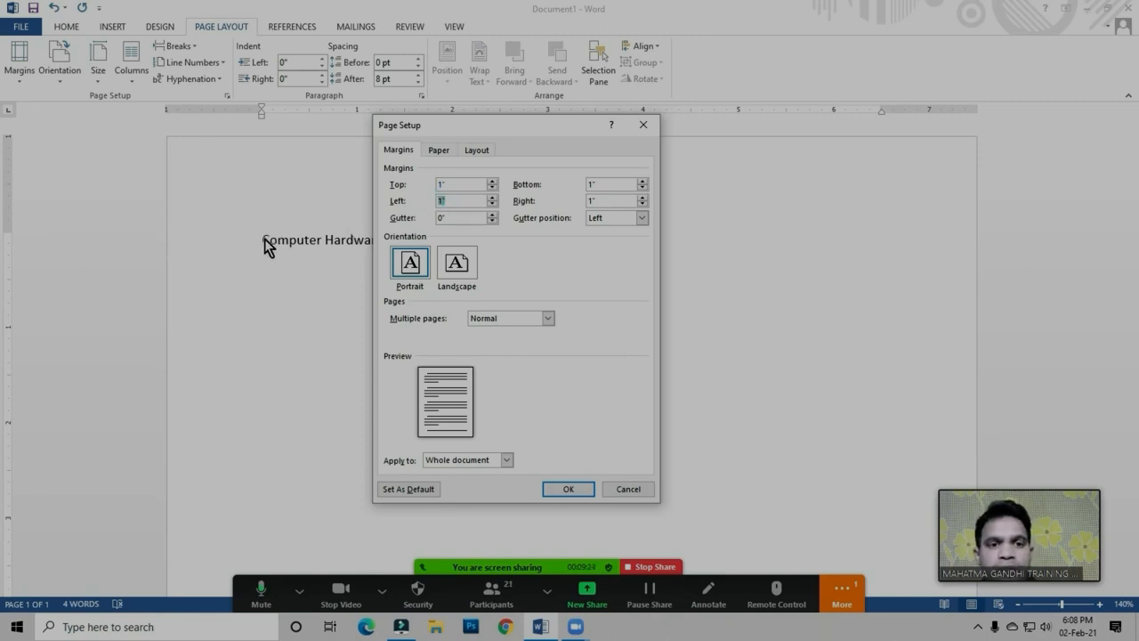
{"action": "type", "text": "0.5"}
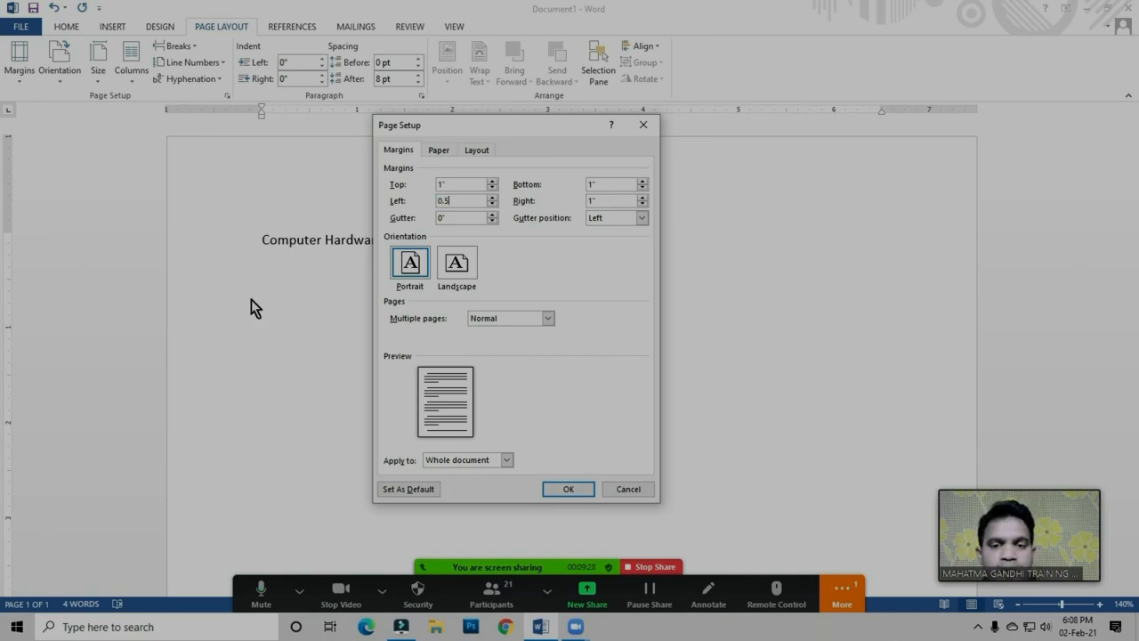
{"action": "left_click", "coordinate": [569, 490]}
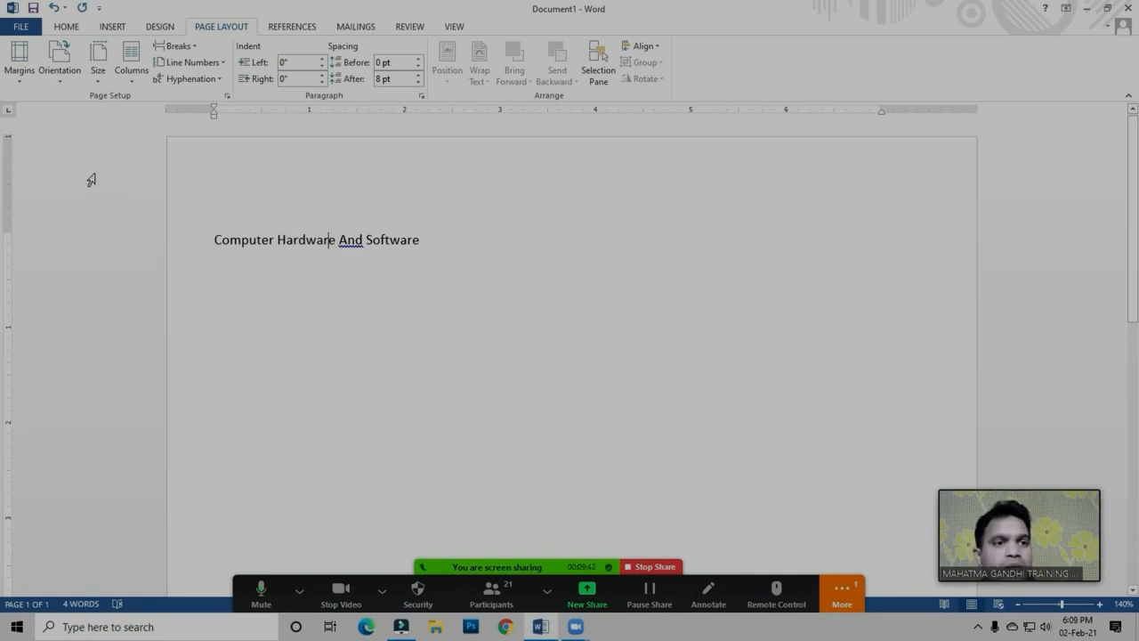
Set the left page margin back to 1" for the whole document with the gutter position kept at Left
{"action": "left_click", "coordinate": [20, 71]}
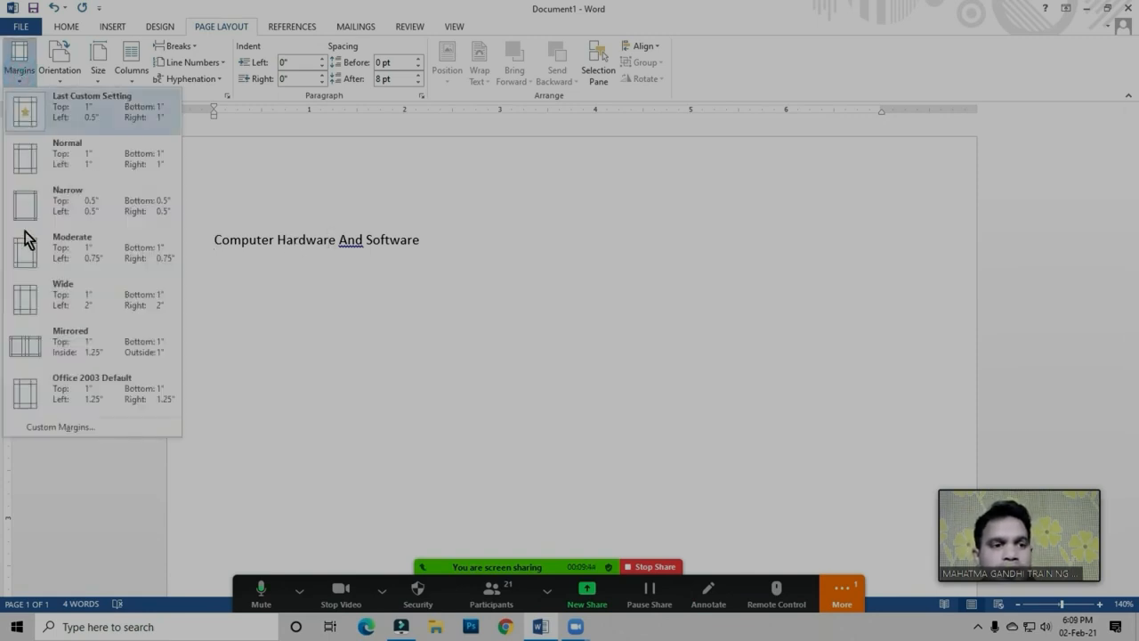
{"action": "left_click", "coordinate": [60, 428]}
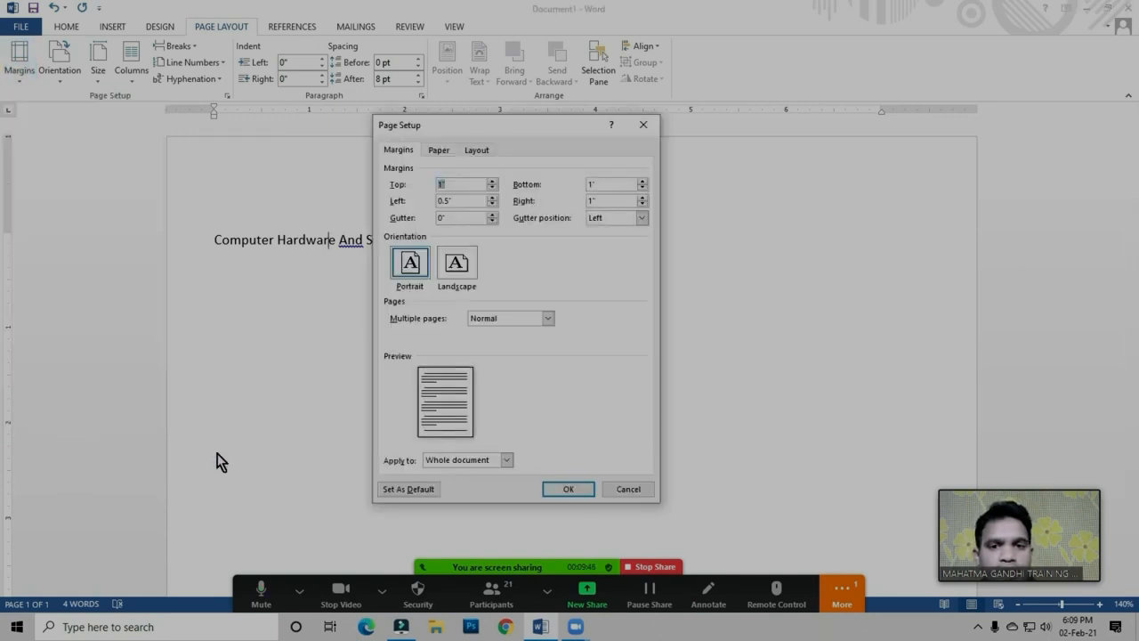
{"action": "double_click", "coordinate": [469, 201]}
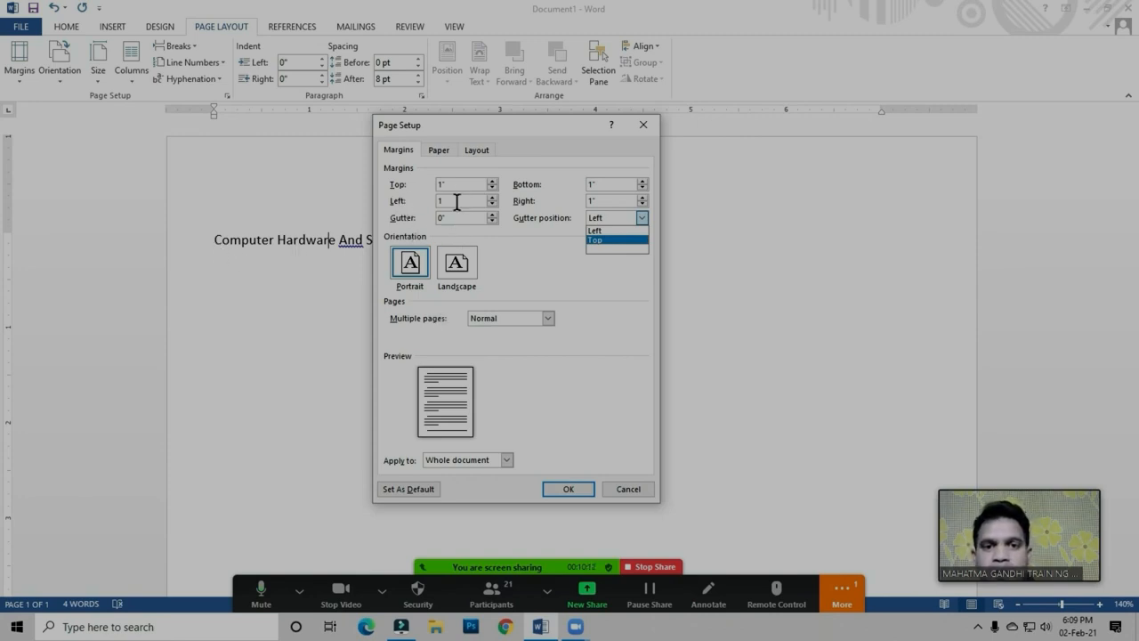
{"action": "left_click", "coordinate": [564, 490]}
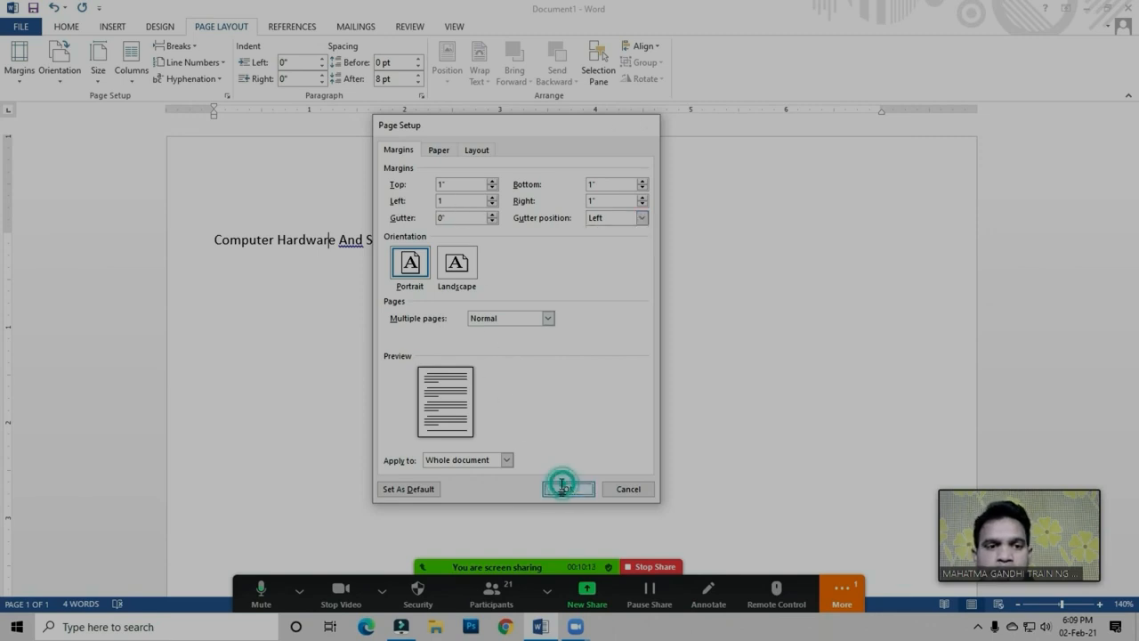
{"action": "left_click", "coordinate": [563, 488]}
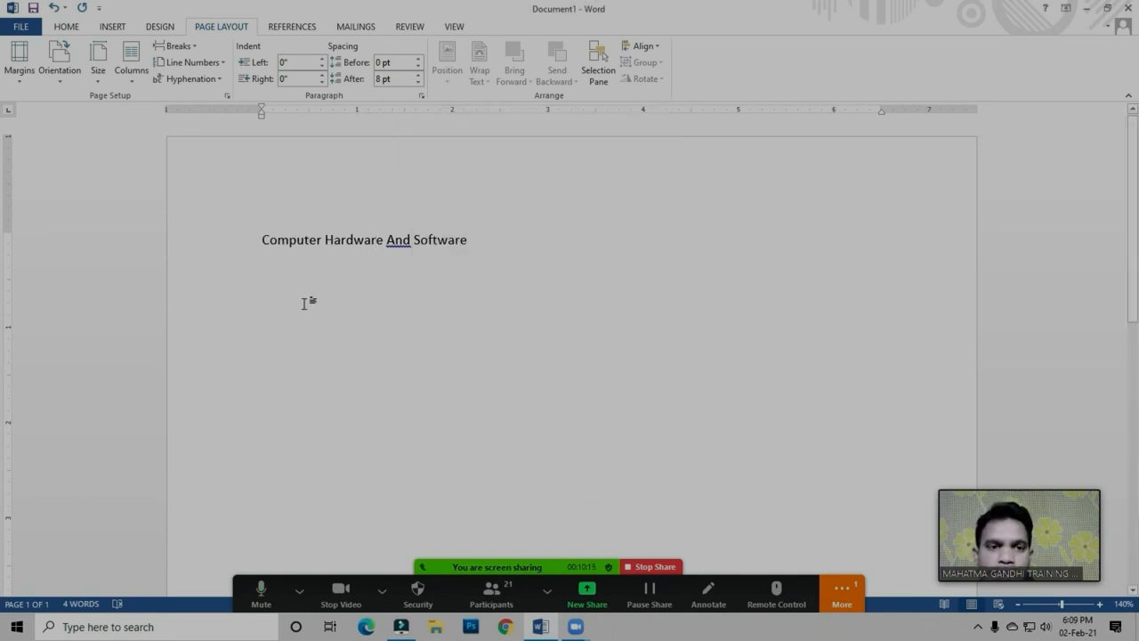
Set a custom gutter of 1" on the left side of the page for the whole document
{"action": "left_click", "coordinate": [19, 84]}
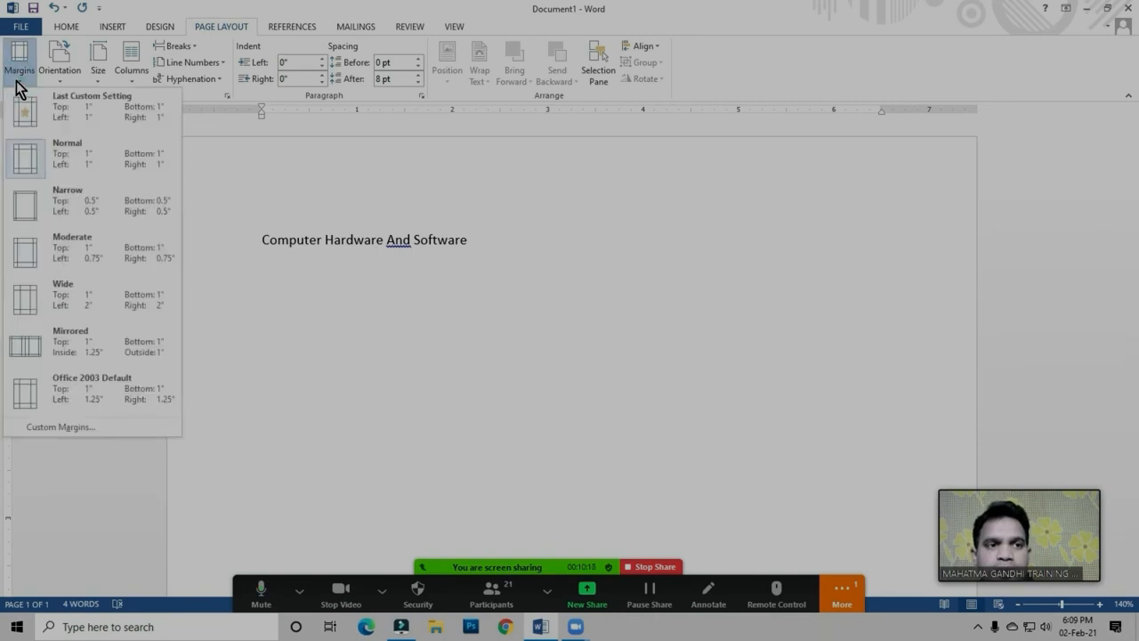
{"action": "left_click", "coordinate": [73, 428]}
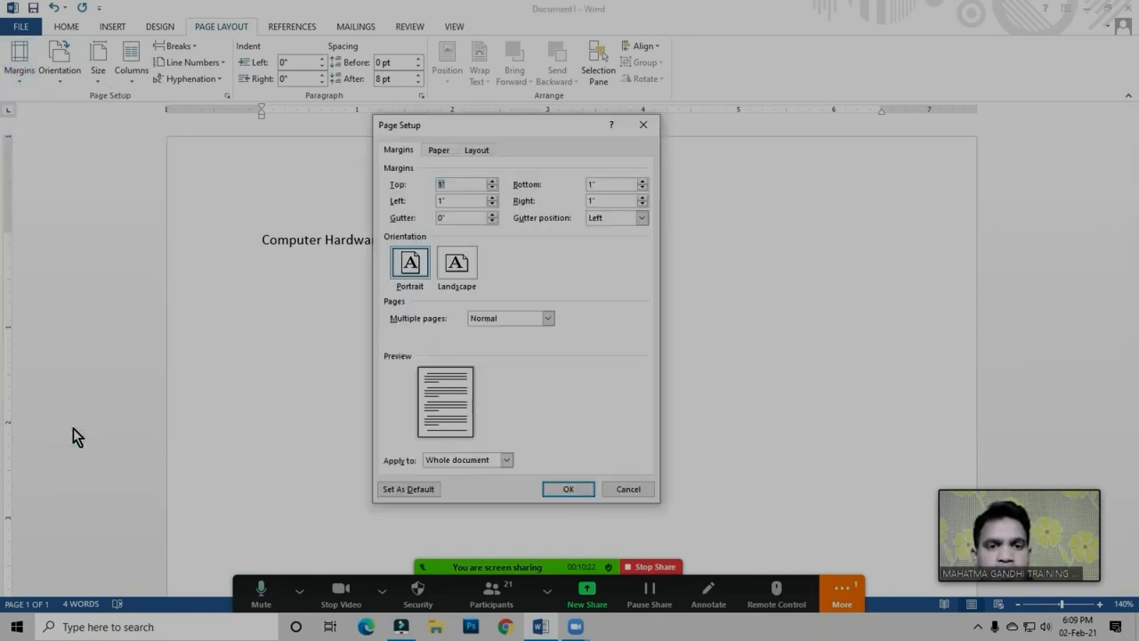
{"action": "left_click", "coordinate": [459, 217]}
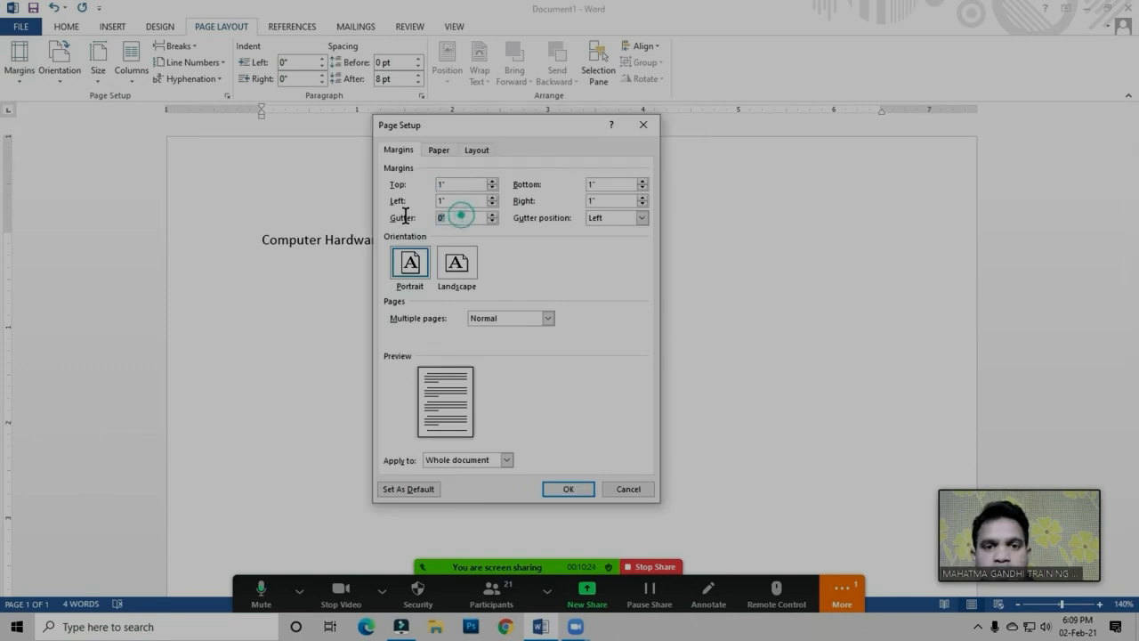
{"action": "type", "text": "1"}
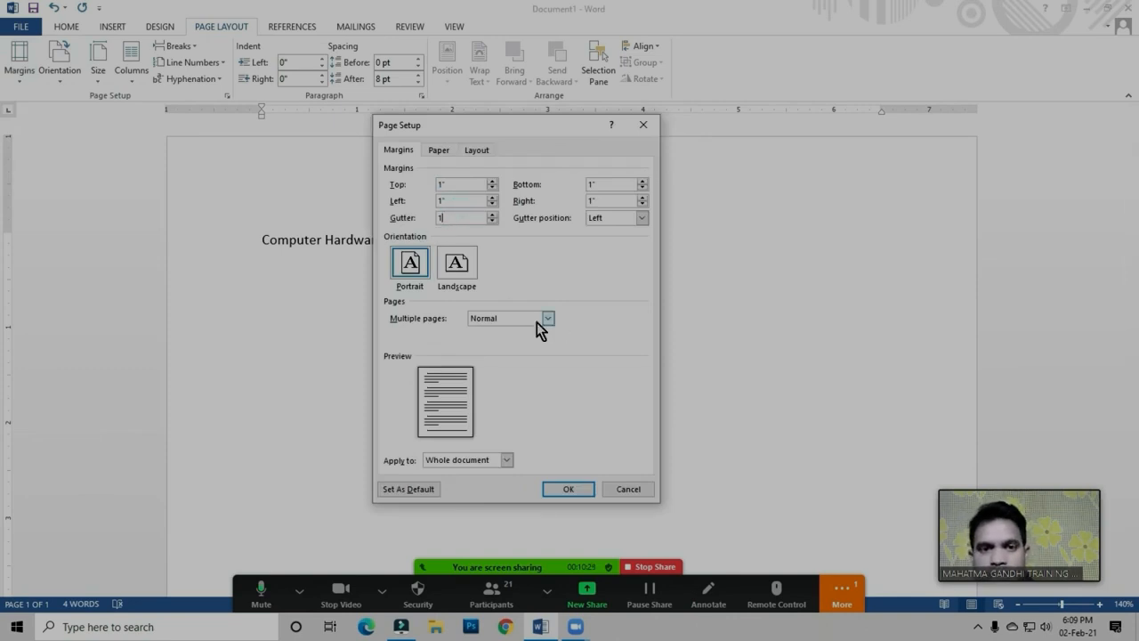
{"action": "left_click", "coordinate": [568, 489]}
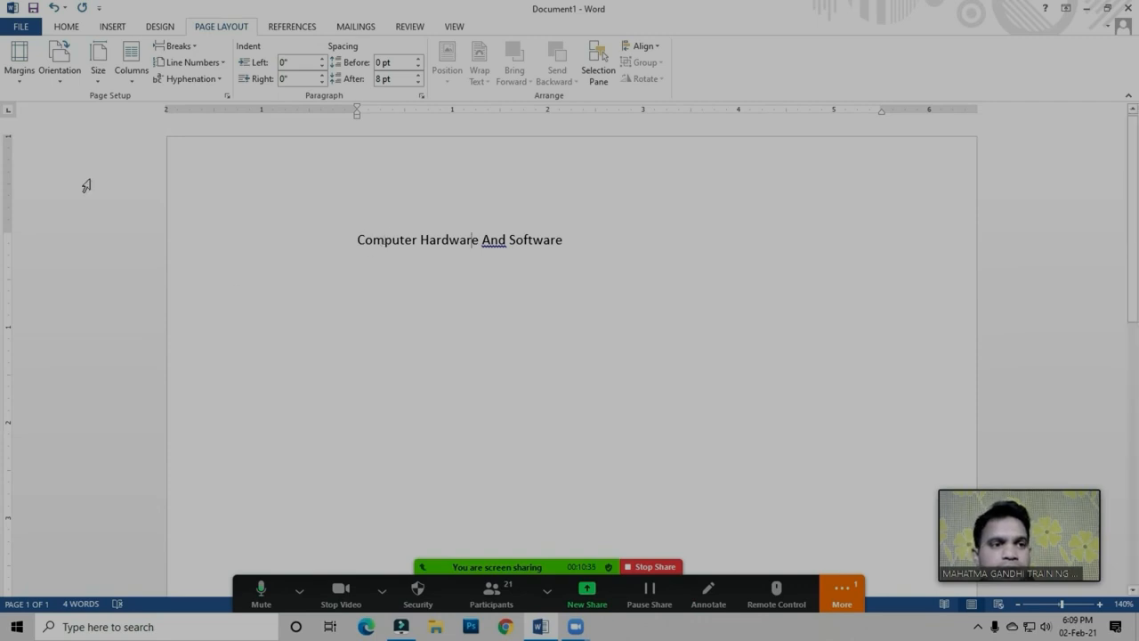
Undo the gutter change and select the line "Computer Hardware And Software"
{"action": "left_click", "coordinate": [25, 89]}
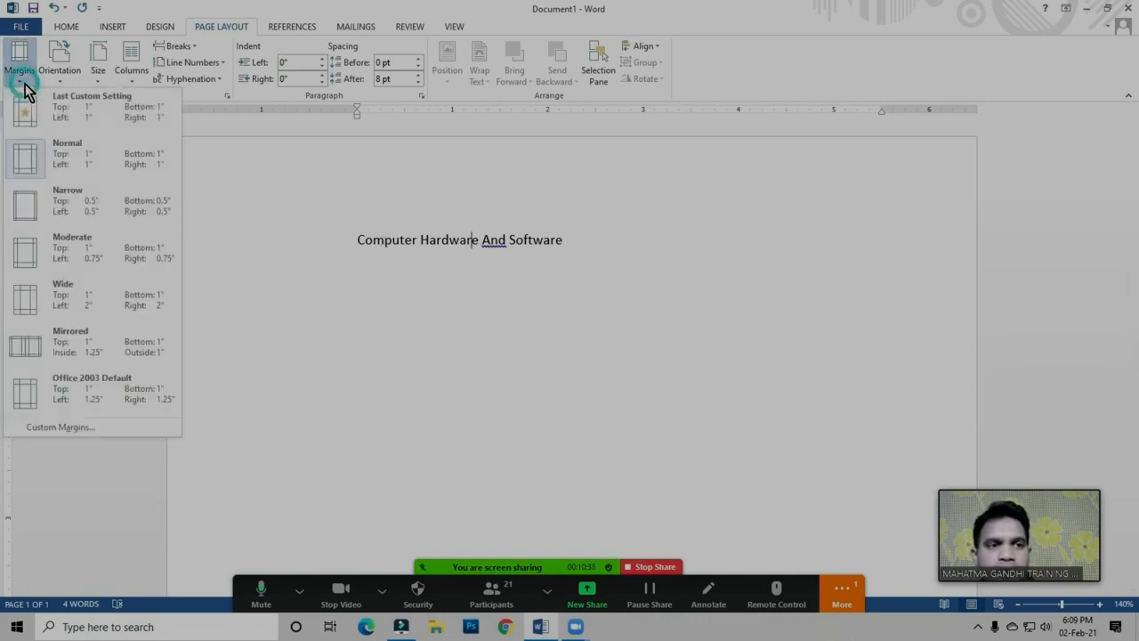
{"action": "left_click", "coordinate": [389, 285]}
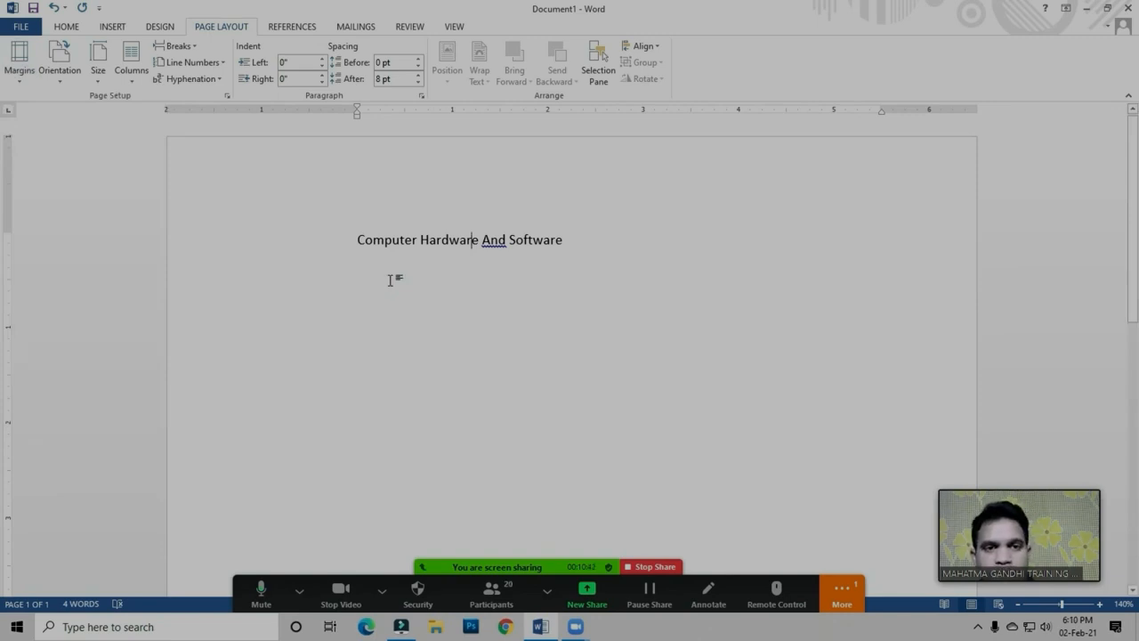
{"action": "left_click", "coordinate": [378, 246]}
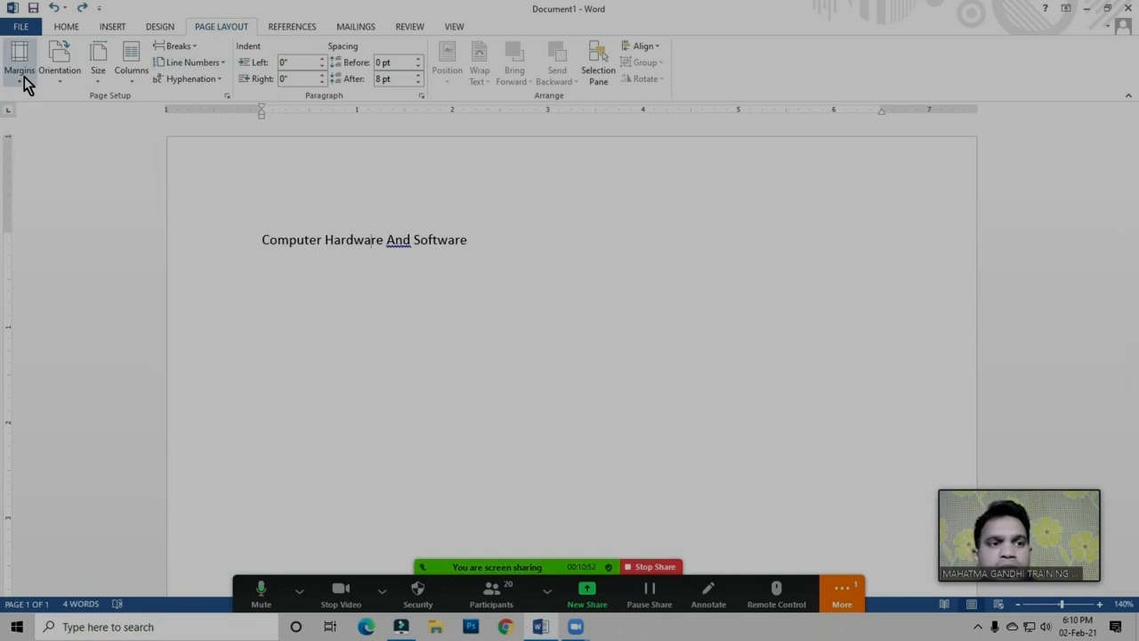
{"action": "left_click", "coordinate": [319, 285]}
{"action": "left_click", "coordinate": [239, 237]}
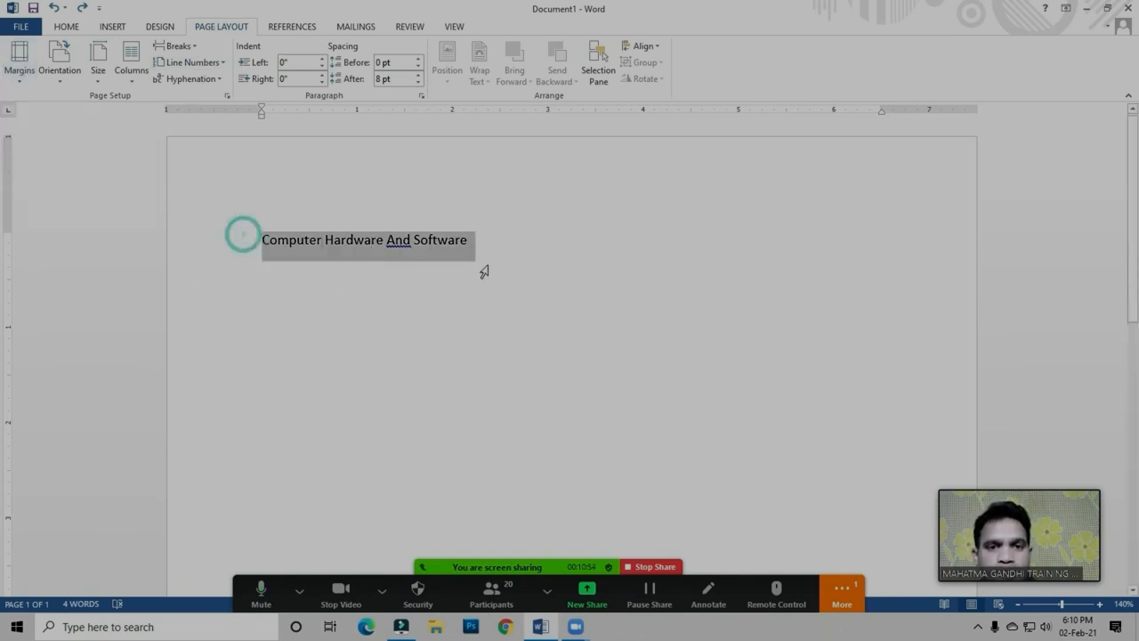
Delete the selected line and fill the empty document with sample paragraphs generated by =rand ()
{"action": "key", "text": "Delete"}
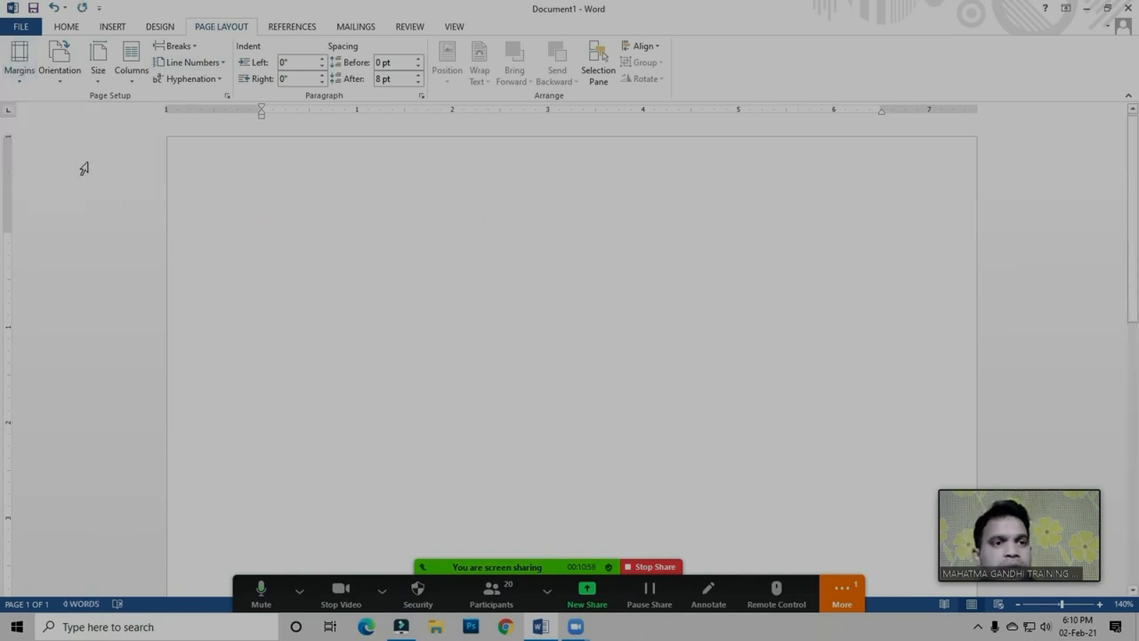
{"action": "left_click", "coordinate": [61, 76]}
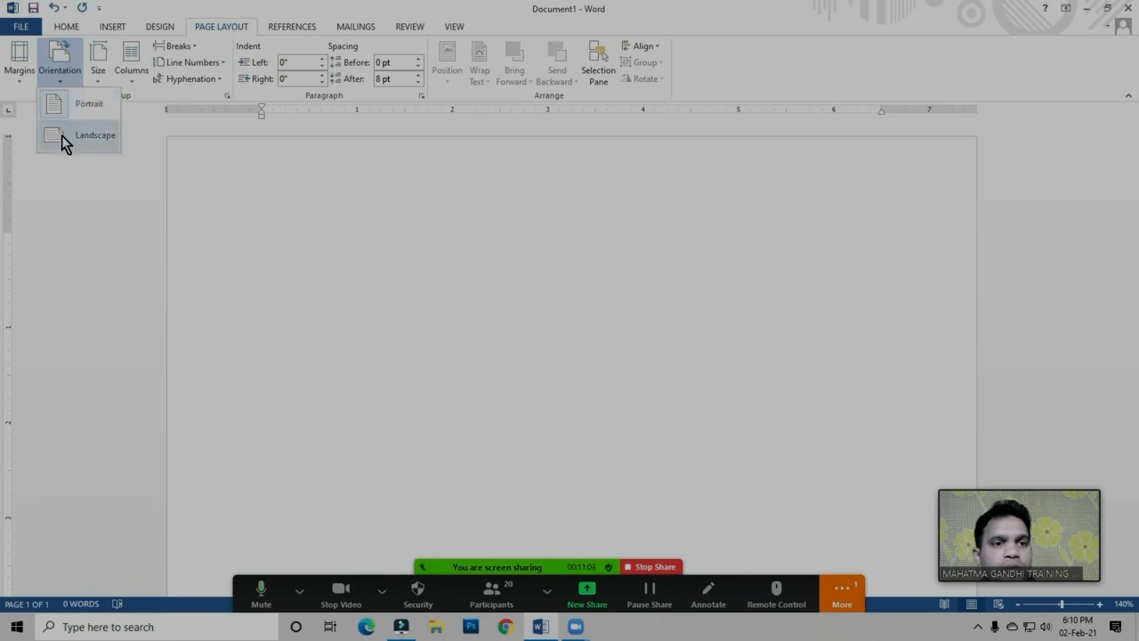
{"action": "left_click", "coordinate": [306, 231]}
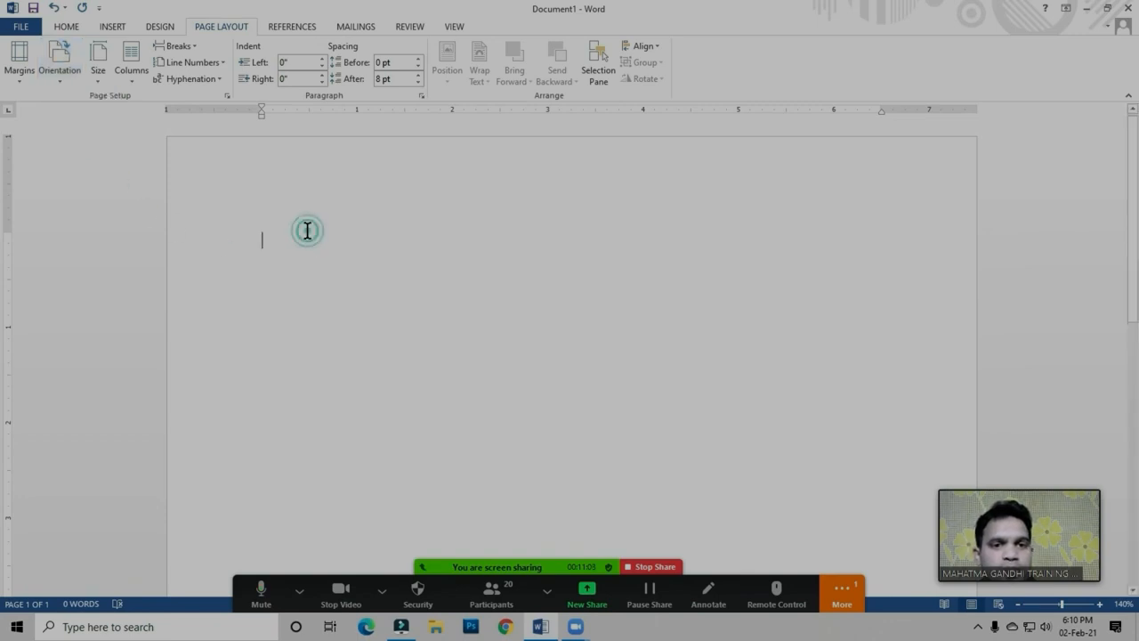
{"action": "type", "text": "=rand ("}
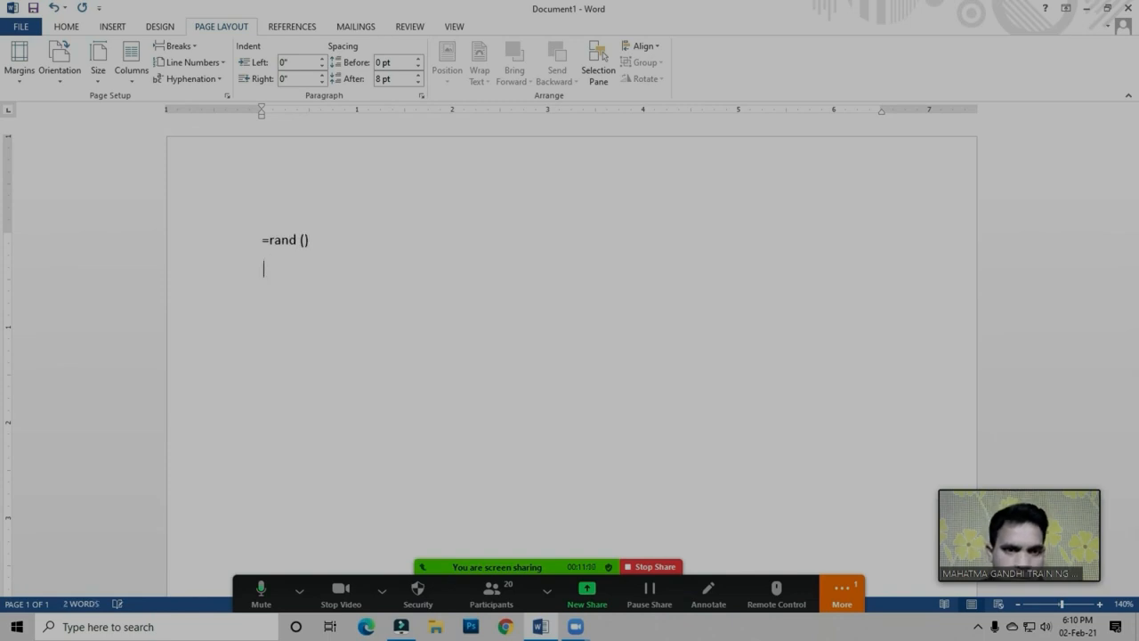
{"action": "scroll", "coordinate": [499, 356], "scroll_direction": "down", "scroll_amount": 3}
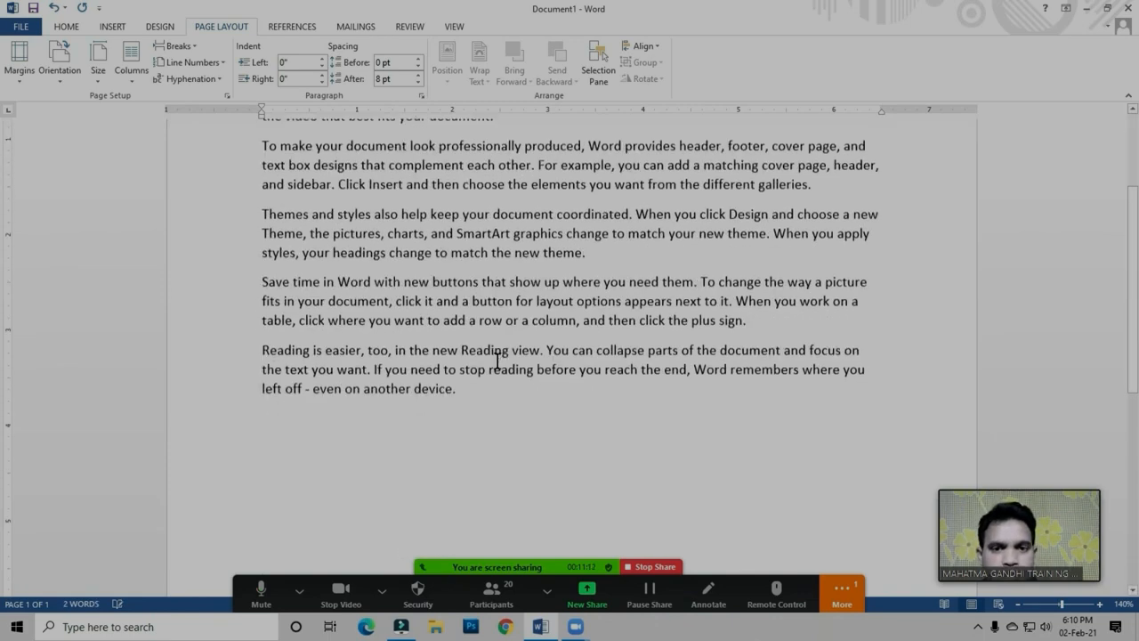
{"action": "left_click", "coordinate": [485, 326]}
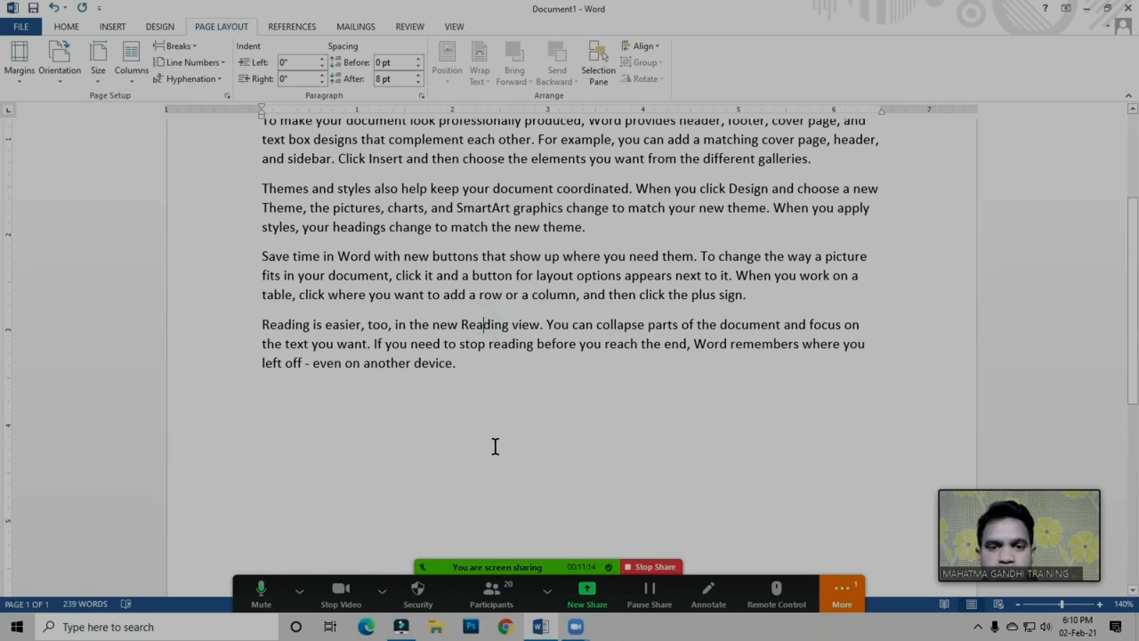
{"action": "left_click", "coordinate": [465, 368]}
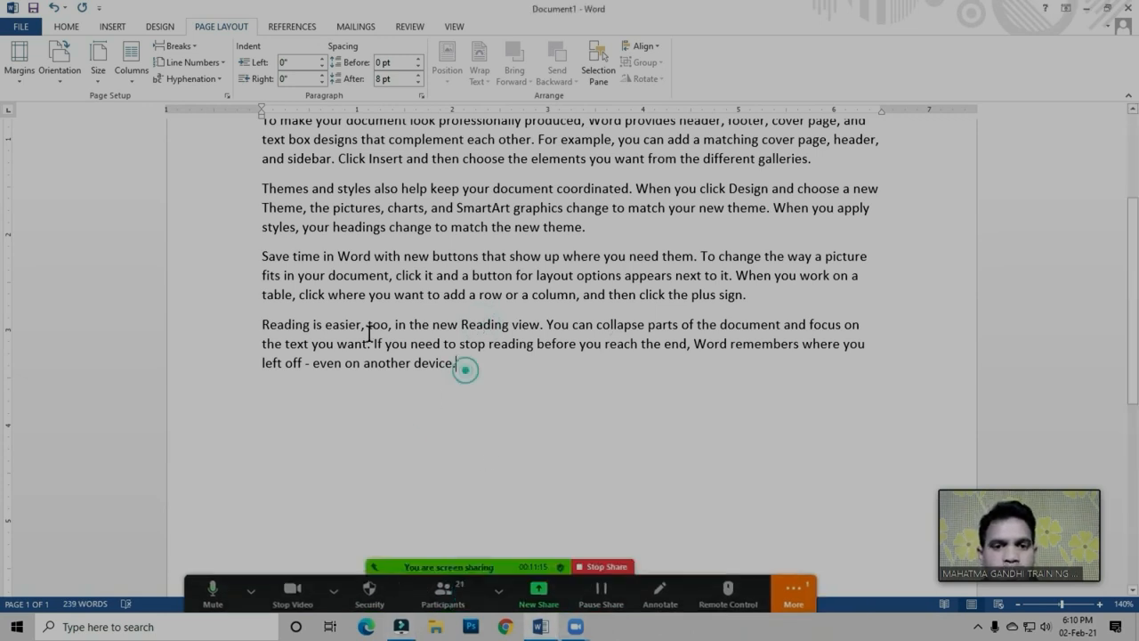
Show one whole page in the window and paste a copy of all five sample paragraphs below the originals
{"action": "left_click", "coordinate": [455, 27]}
{"action": "left_click", "coordinate": [325, 46]}
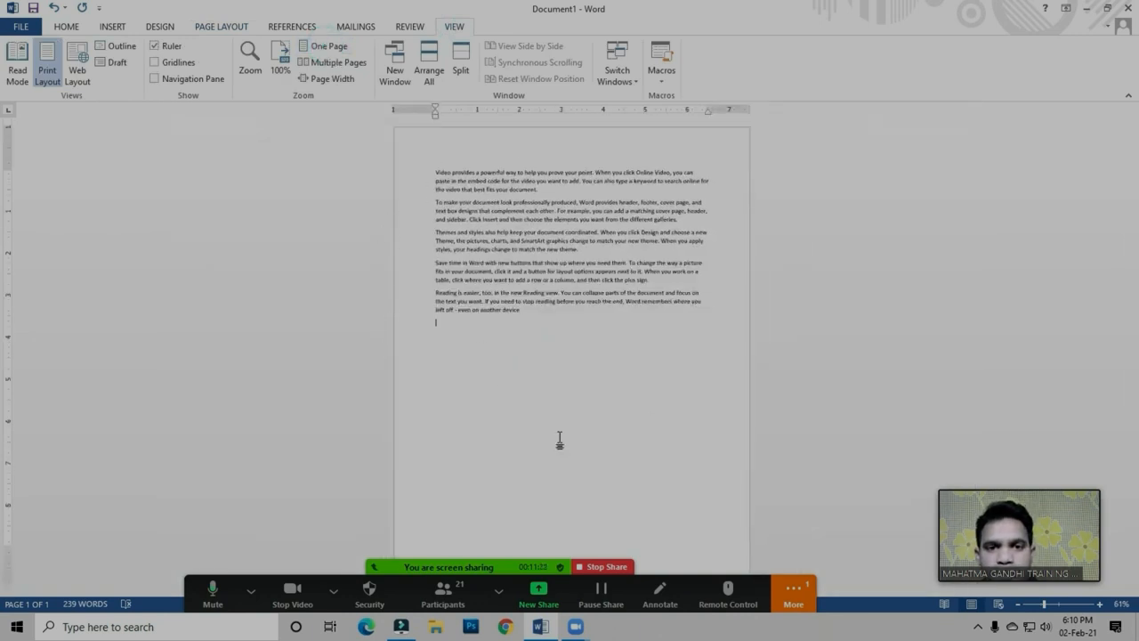
{"action": "left_click", "coordinate": [519, 305]}
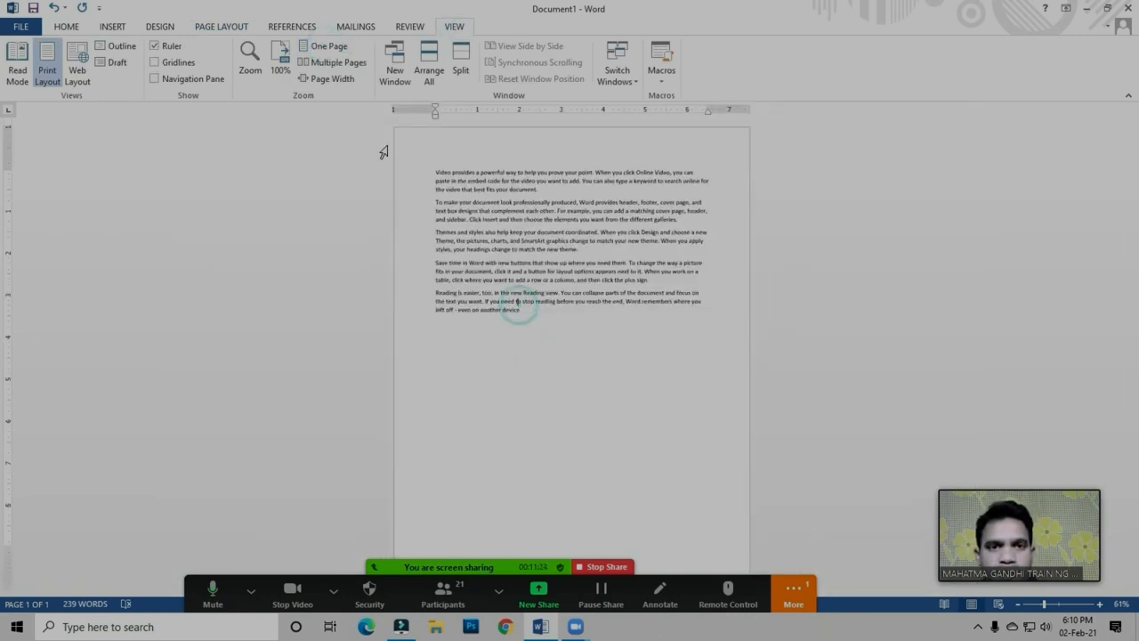
{"action": "left_click_drag", "start_coordinate": [541, 326], "coordinate": [396, 169]}
{"action": "key", "text": "ctrl+c"}
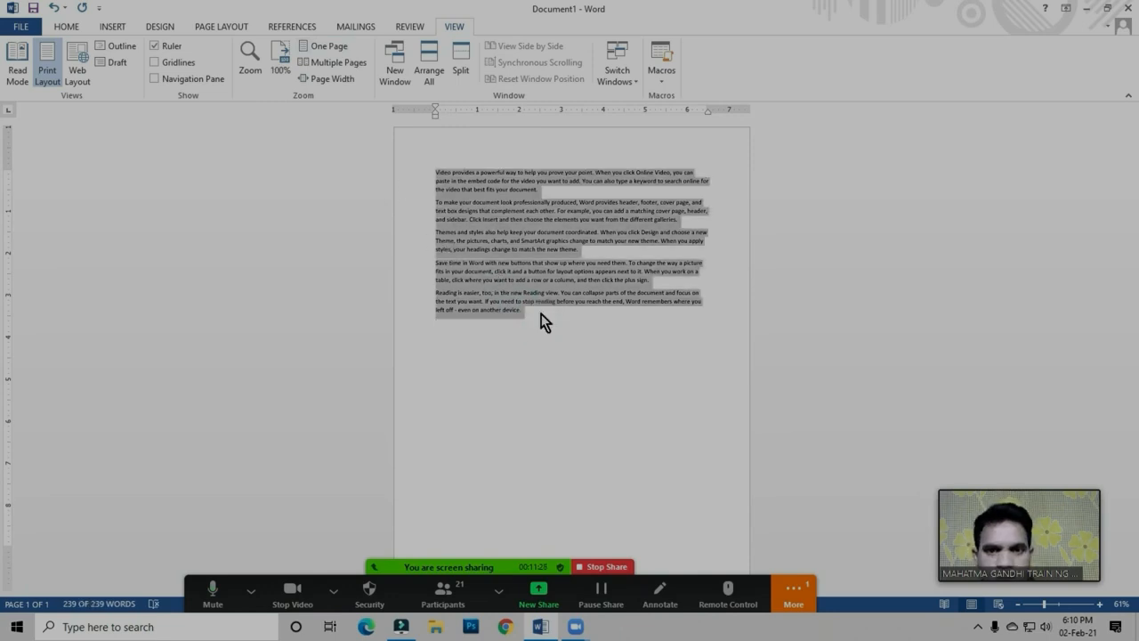
{"action": "left_click", "coordinate": [540, 314]}
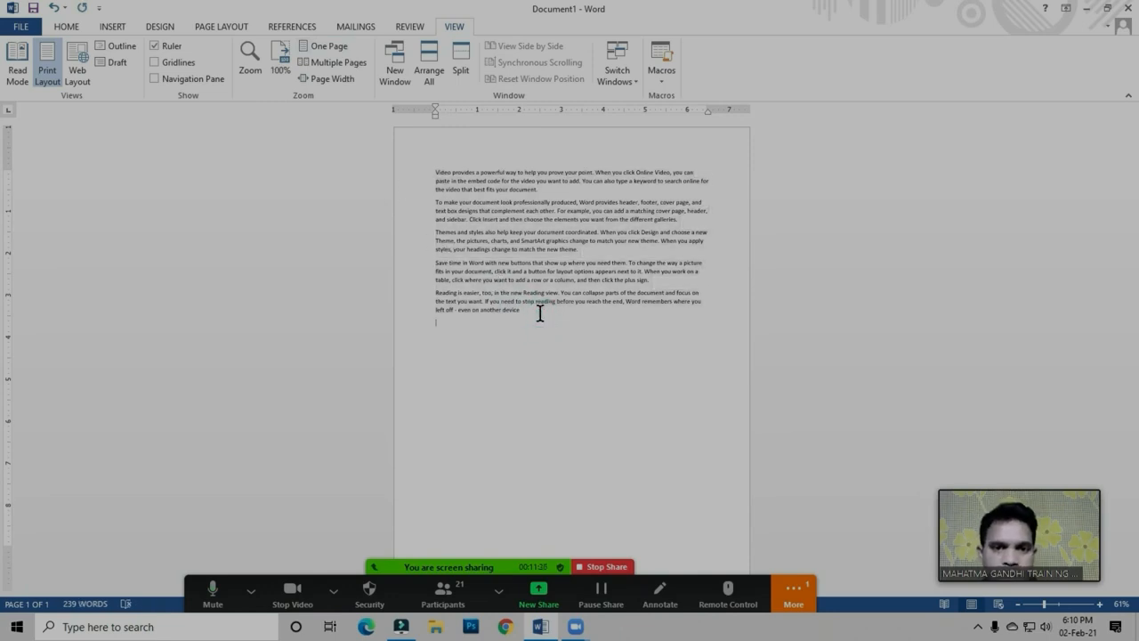
{"action": "key", "text": "ctrl+v"}
Copy the last two paragraphs and paste them at the end of the text
{"action": "left_click_drag", "start_coordinate": [431, 416], "coordinate": [537, 464]}
{"action": "key", "text": "ctrl+c"}
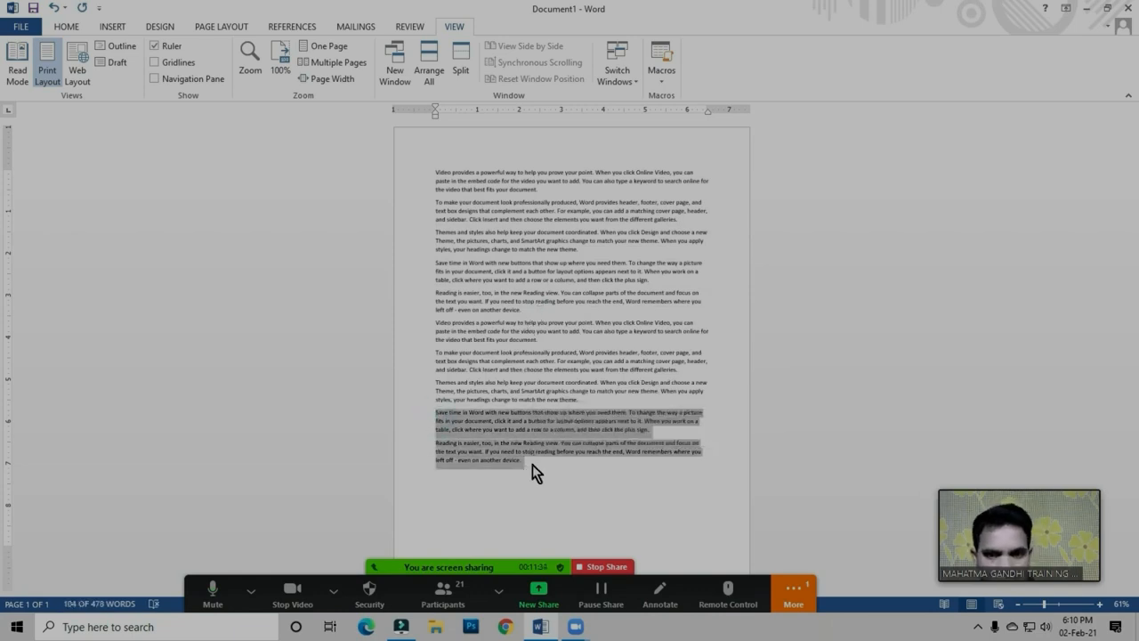
{"action": "left_click", "coordinate": [532, 463]}
{"action": "key", "text": "ctrl+v"}
{"action": "left_click", "coordinate": [540, 411]}
Change the document's page orientation to Landscape
{"action": "left_click", "coordinate": [222, 27]}
{"action": "left_click", "coordinate": [462, 27]}
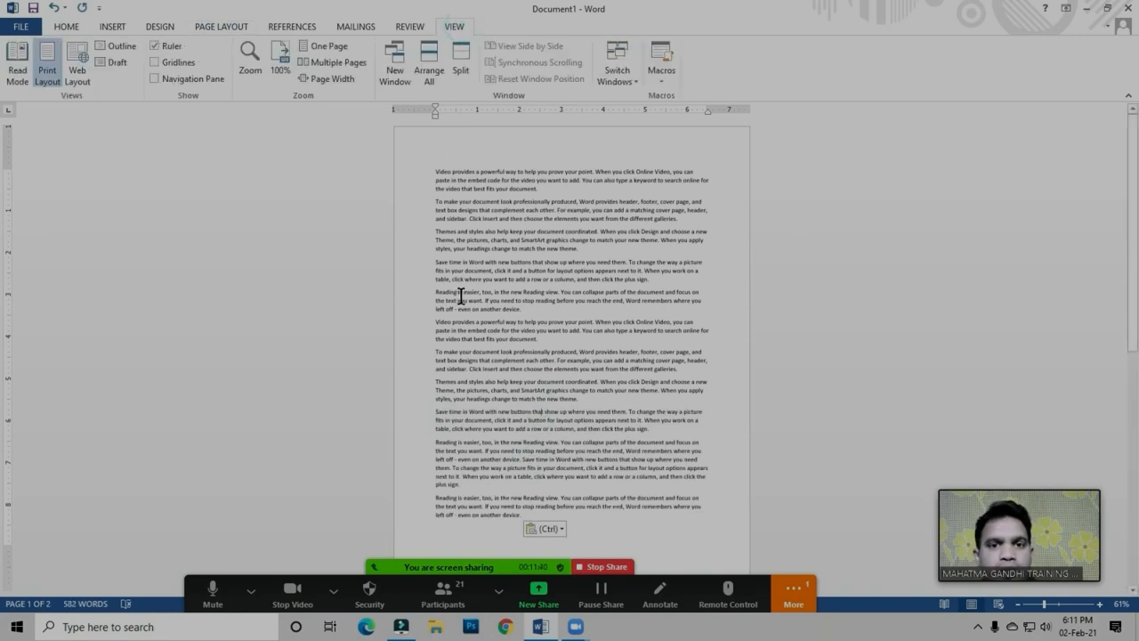
{"action": "left_click", "coordinate": [222, 27]}
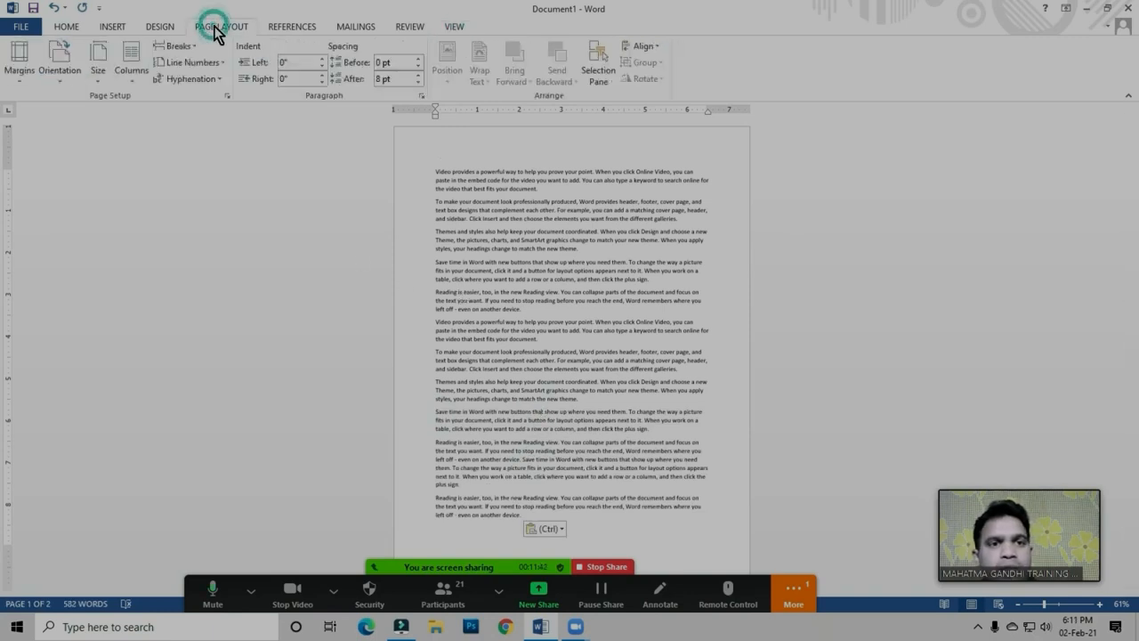
{"action": "left_click", "coordinate": [63, 72]}
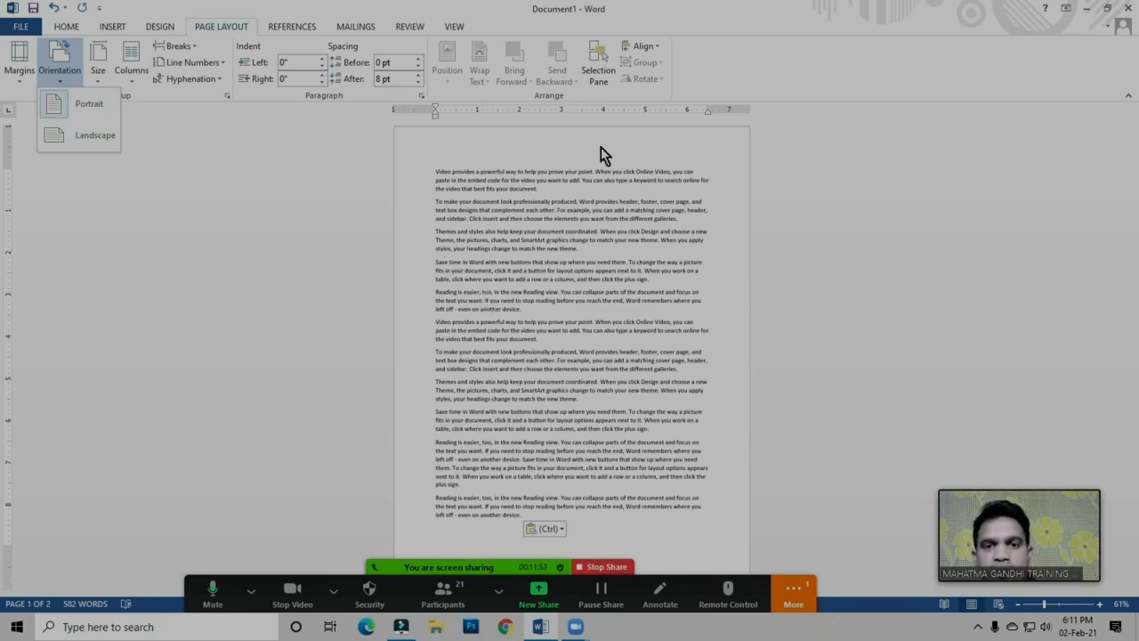
{"action": "left_click", "coordinate": [511, 262]}
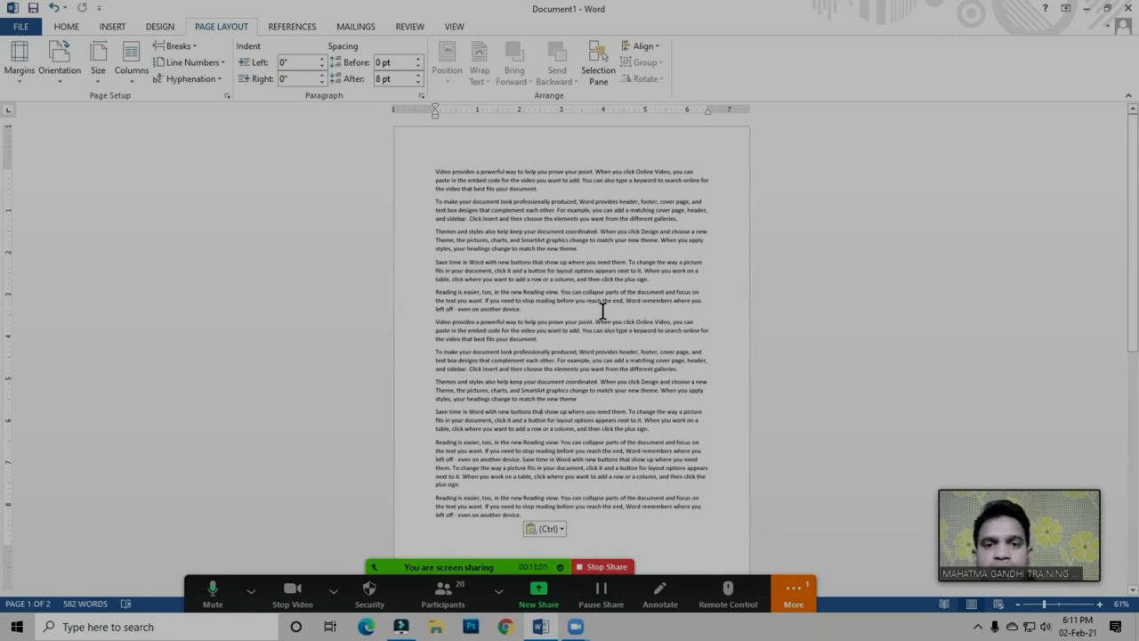
{"action": "left_click", "coordinate": [76, 84]}
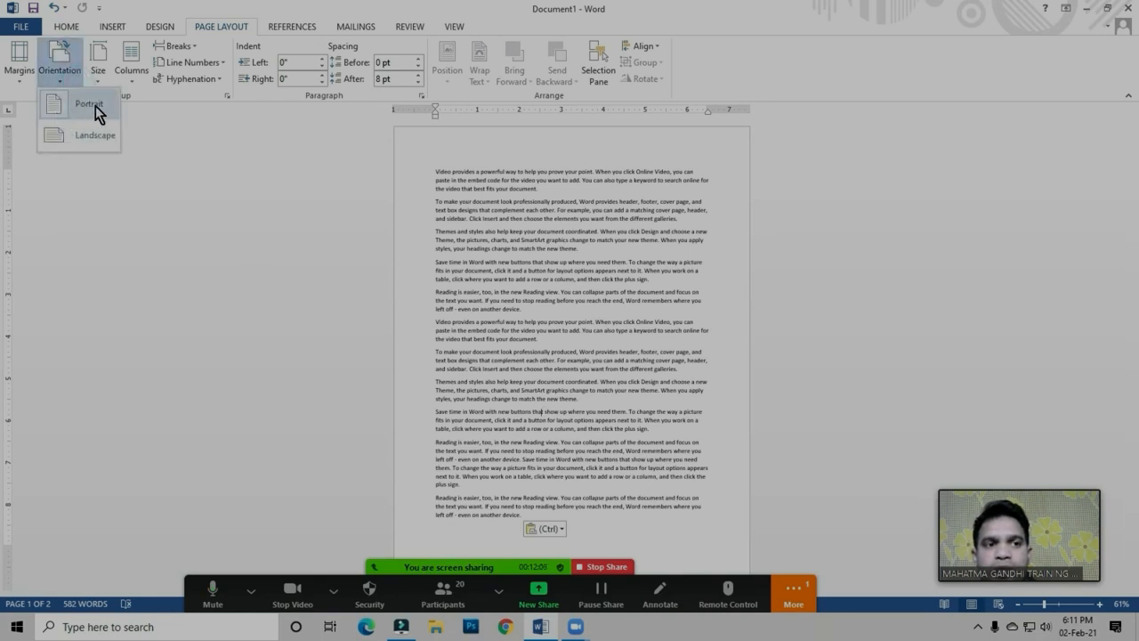
{"action": "left_click", "coordinate": [526, 254]}
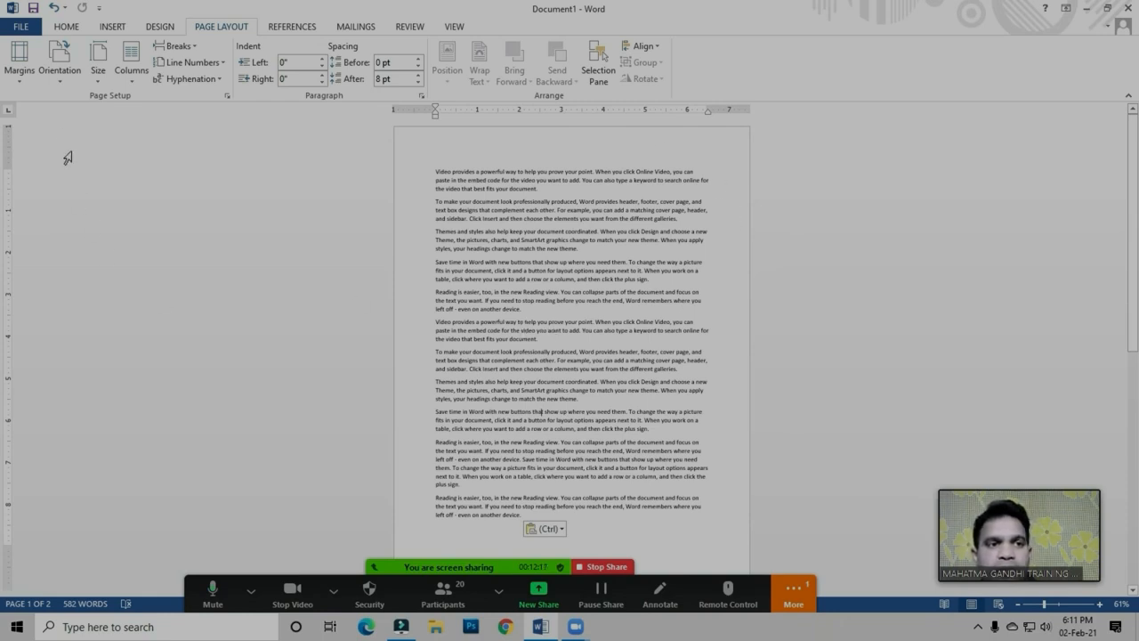
{"action": "left_click", "coordinate": [62, 77]}
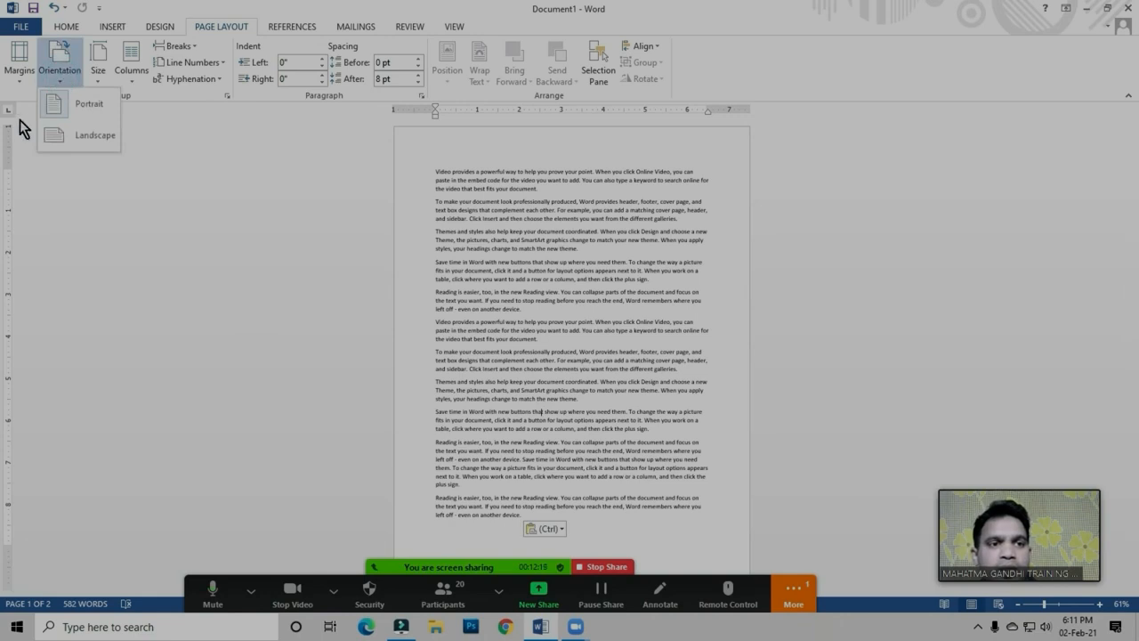
{"action": "left_click", "coordinate": [87, 138]}
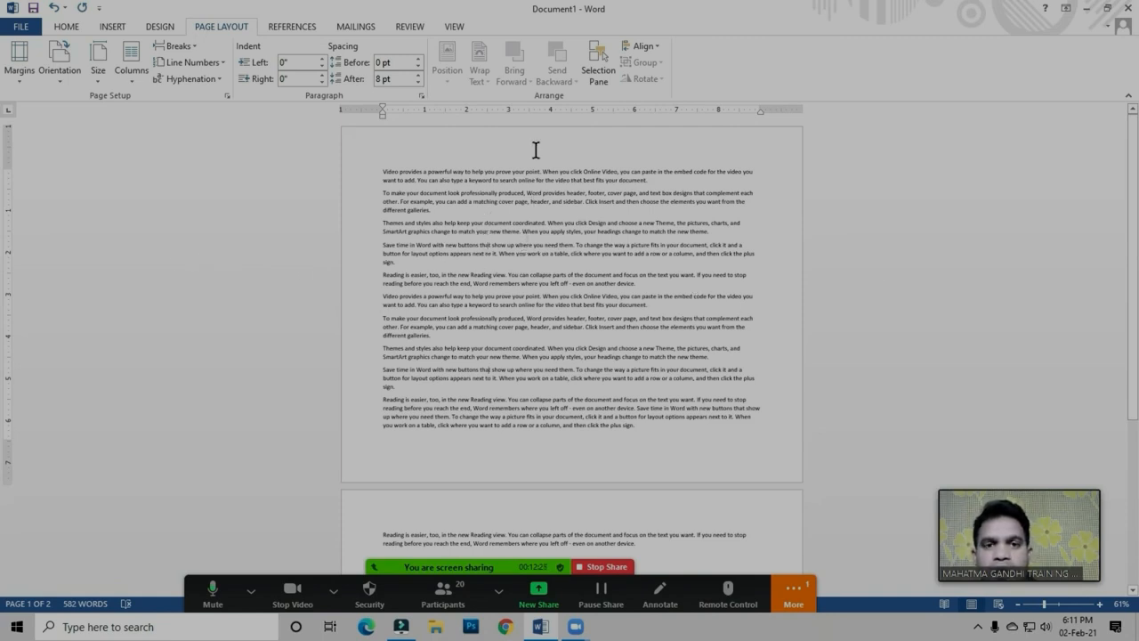
Set the document's page orientation back to Portrait
{"action": "left_click", "coordinate": [60, 75]}
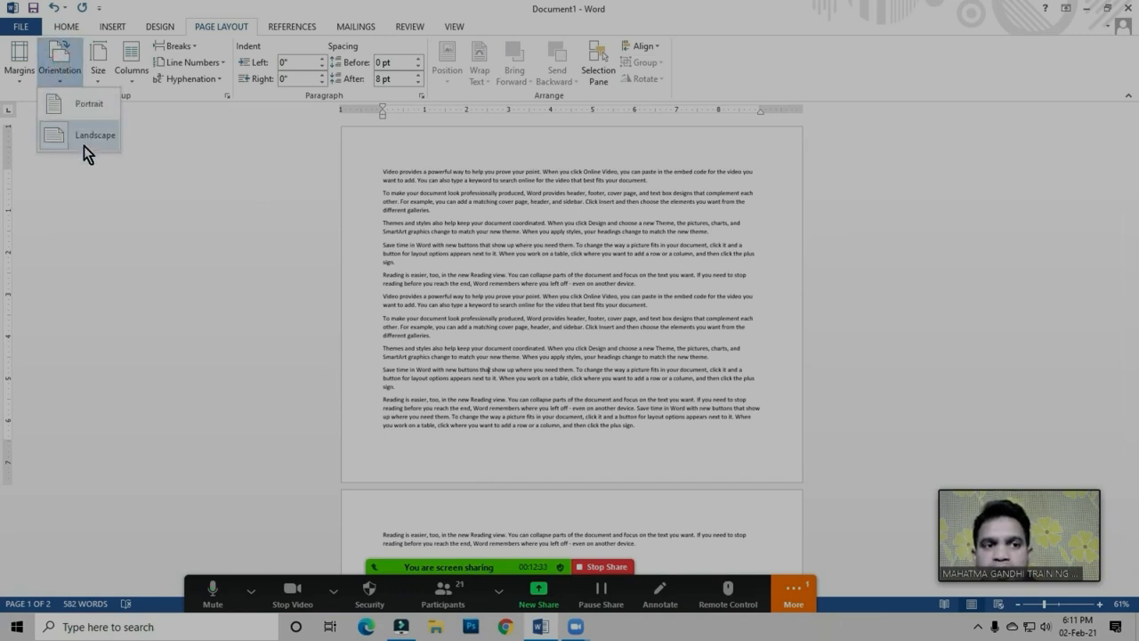
{"action": "left_click", "coordinate": [516, 296]}
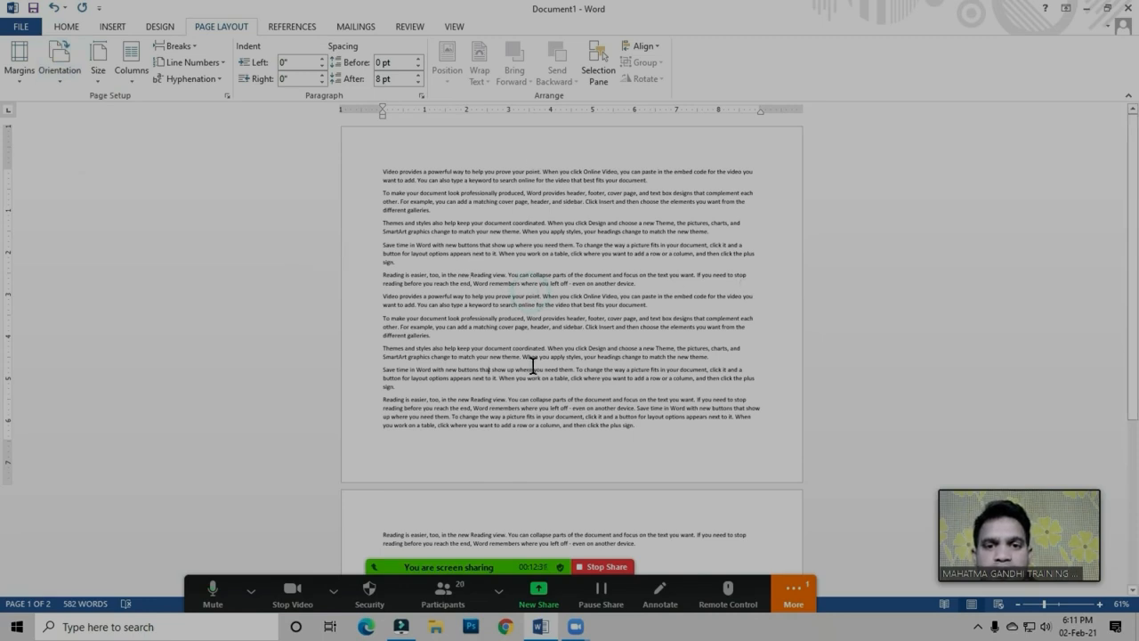
{"action": "left_click", "coordinate": [59, 72]}
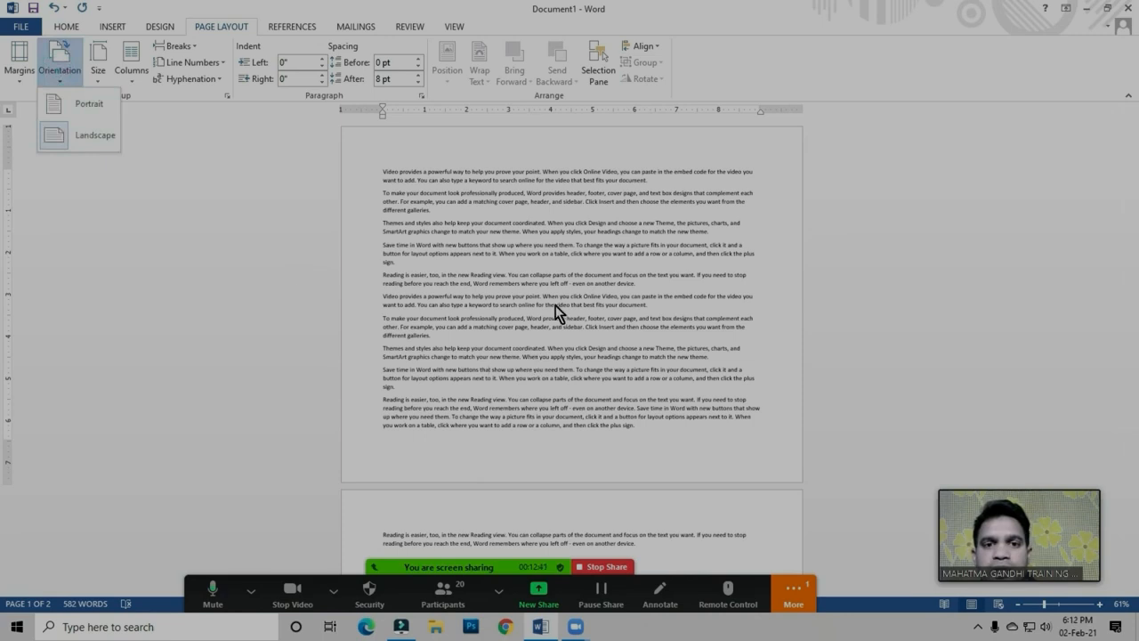
{"action": "left_click", "coordinate": [555, 305]}
{"action": "left_click_drag", "start_coordinate": [383, 172], "coordinate": [693, 400]}
{"action": "left_click", "coordinate": [563, 376]}
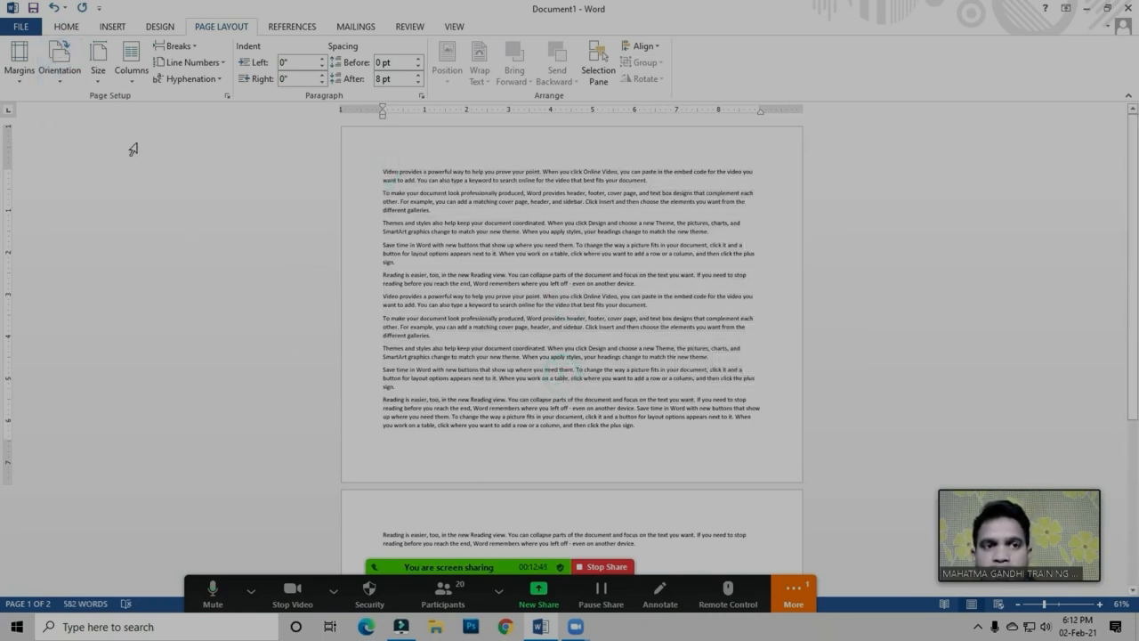
{"action": "left_click", "coordinate": [52, 75]}
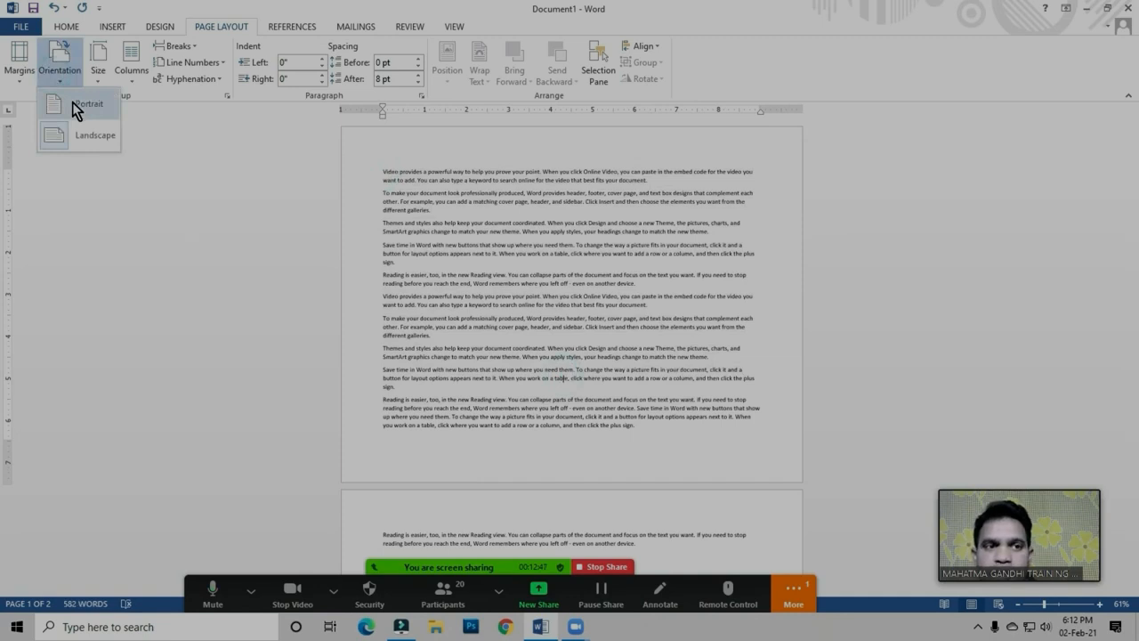
{"action": "left_click", "coordinate": [80, 104]}
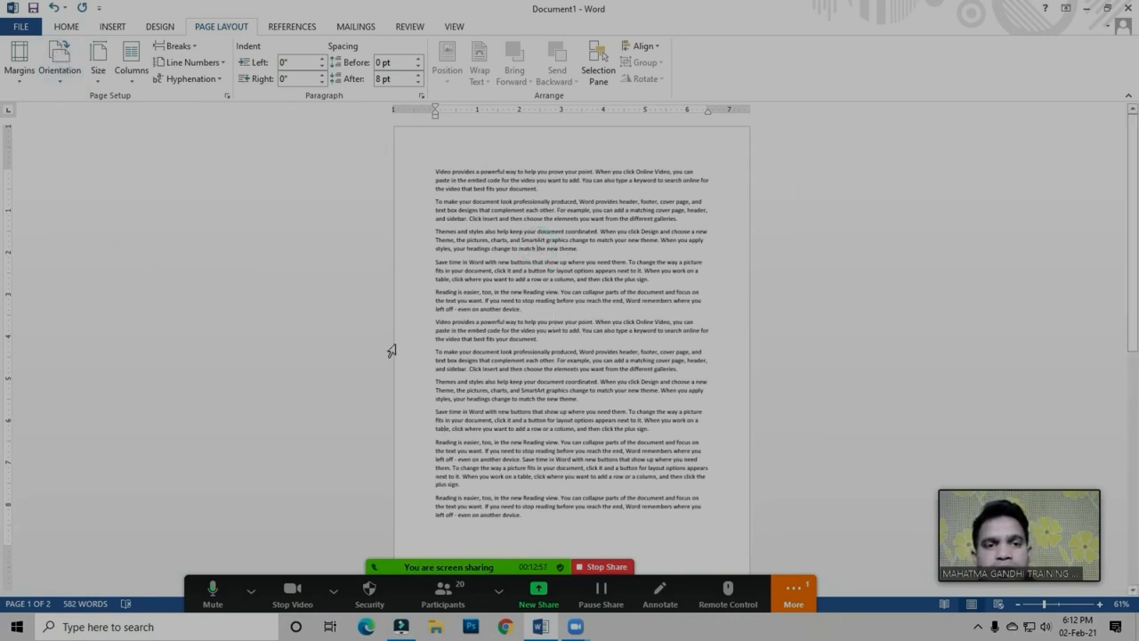
{"action": "left_click", "coordinate": [603, 330]}
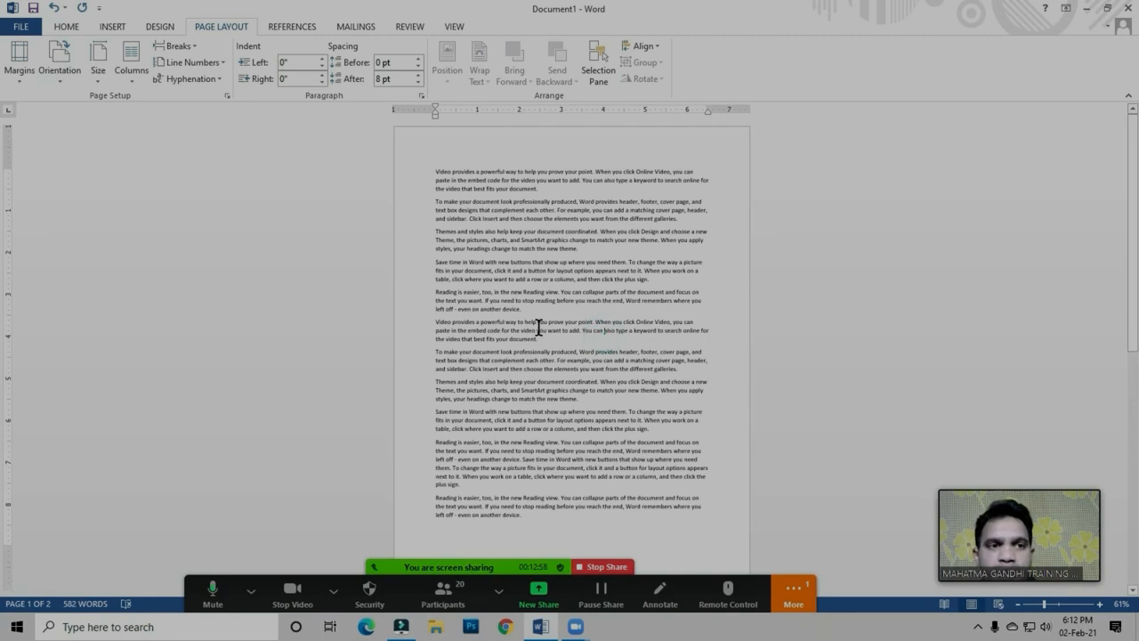
{"action": "left_click", "coordinate": [514, 272]}
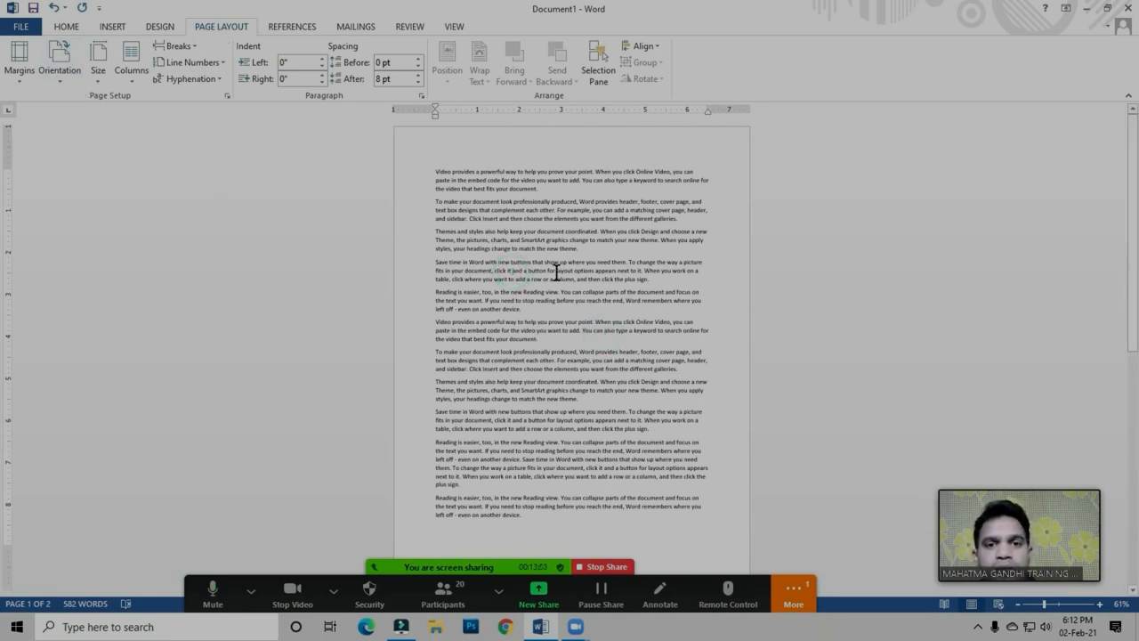
Set the document zoom to 100% and return to the start of the first page
{"action": "left_click", "coordinate": [456, 31]}
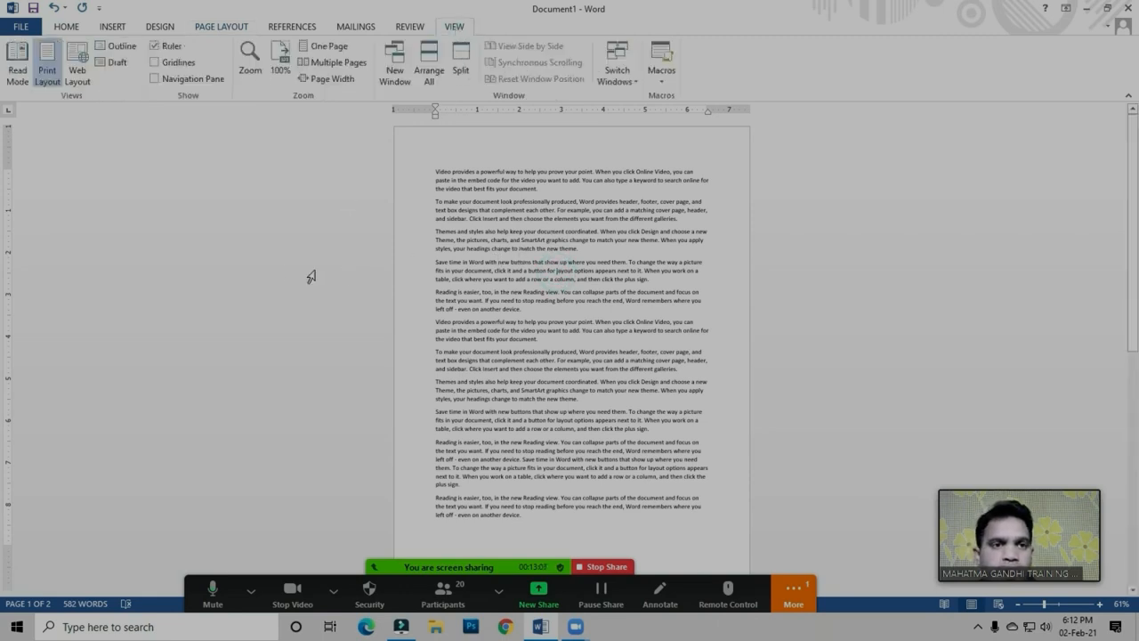
{"action": "left_click", "coordinate": [279, 69]}
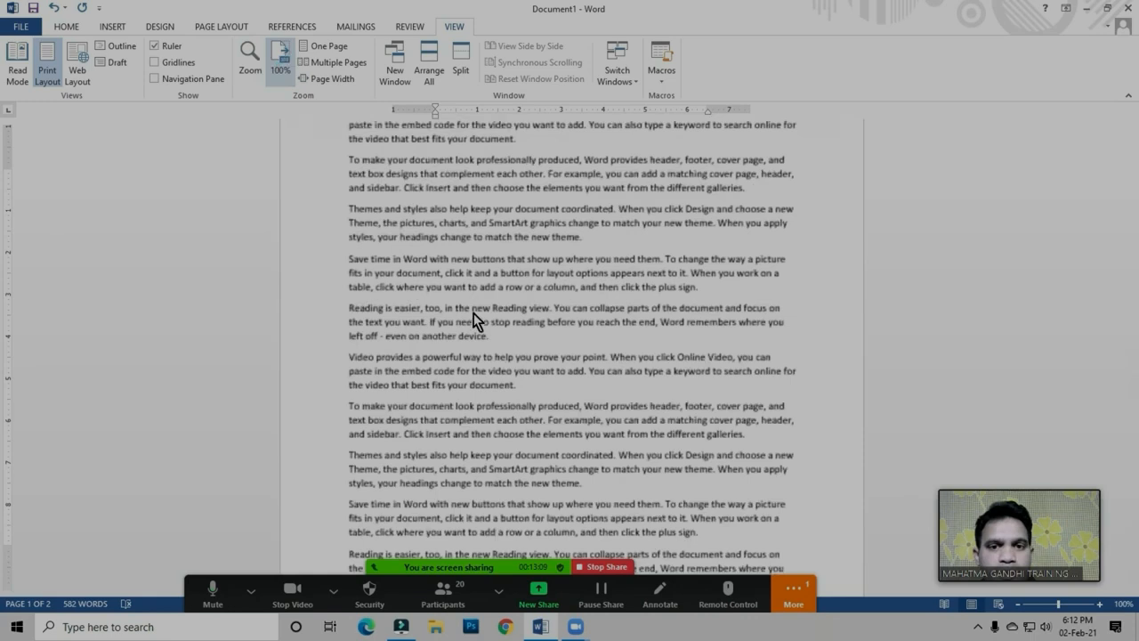
{"action": "scroll", "coordinate": [475, 307], "scroll_direction": "up", "scroll_amount": 3}
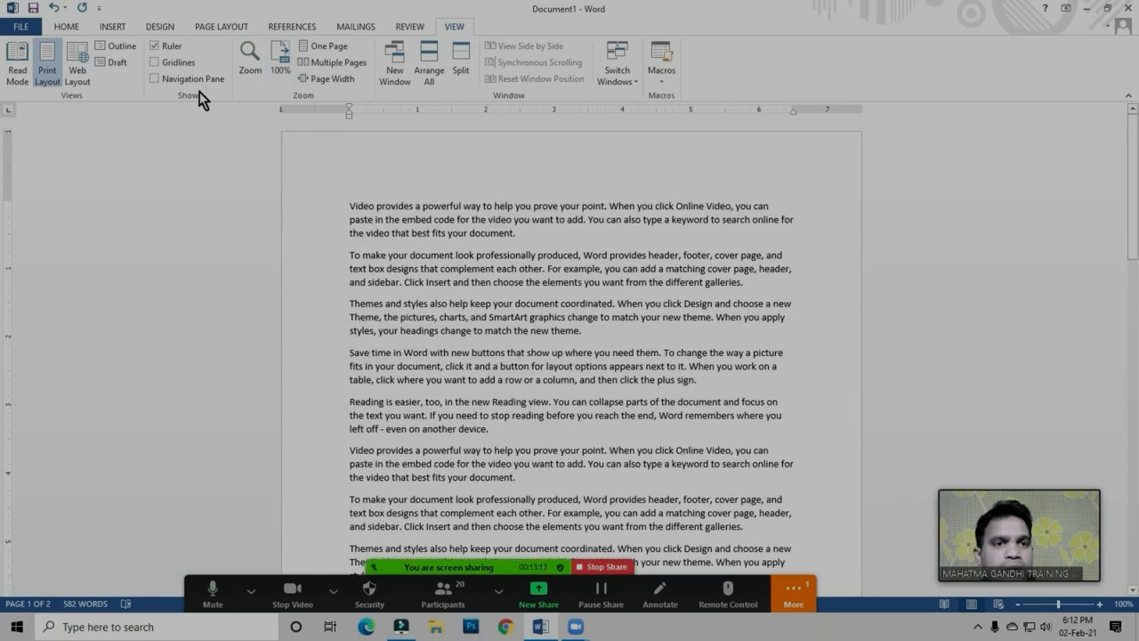
Set the document's paper size to A4 (8.27" x 11.69")
{"action": "left_click", "coordinate": [228, 30]}
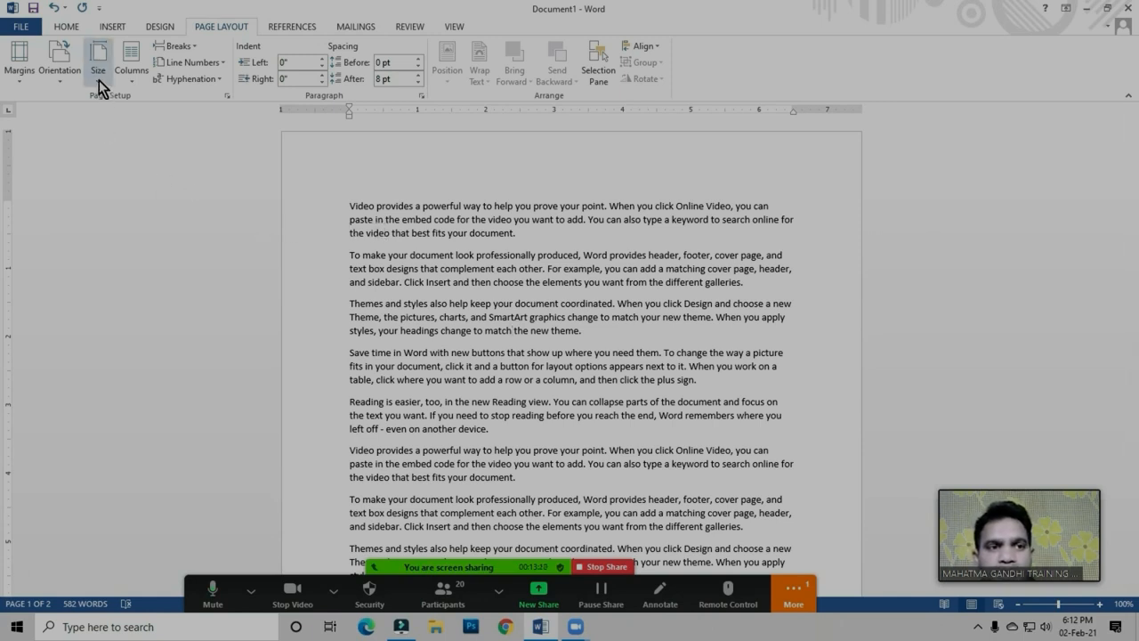
{"action": "left_click", "coordinate": [412, 237]}
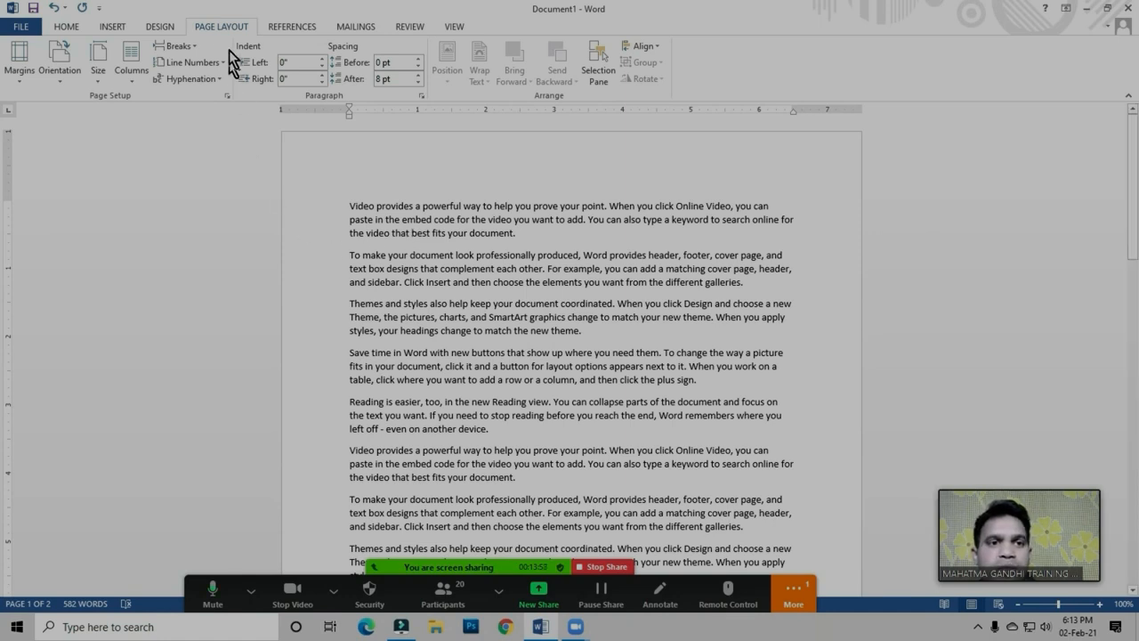
{"action": "left_click", "coordinate": [100, 82]}
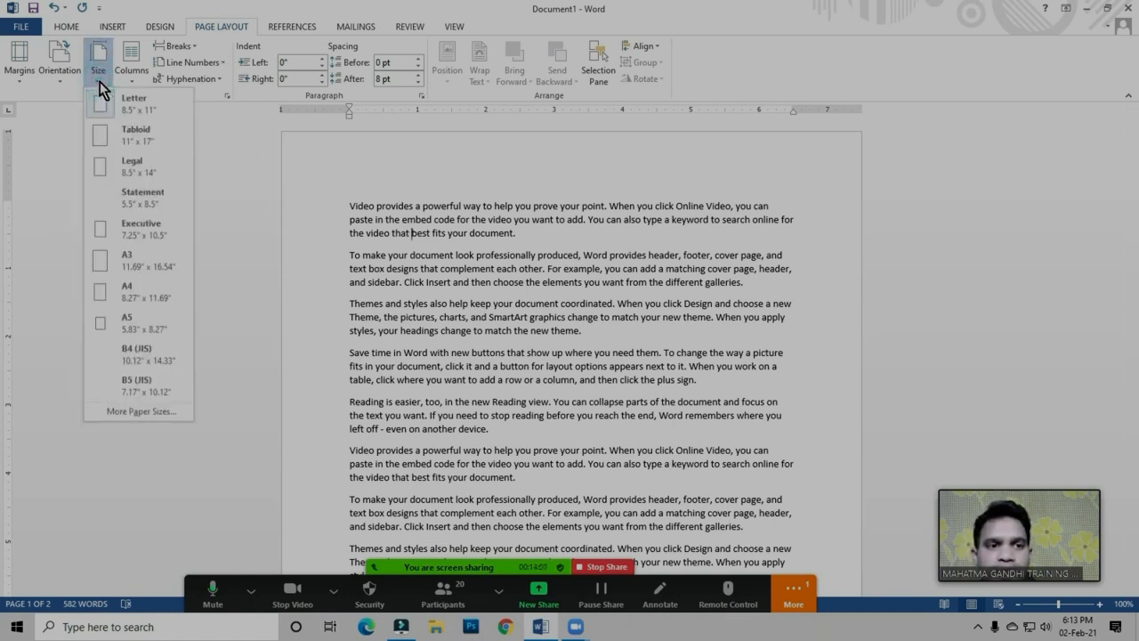
{"action": "left_click", "coordinate": [134, 298]}
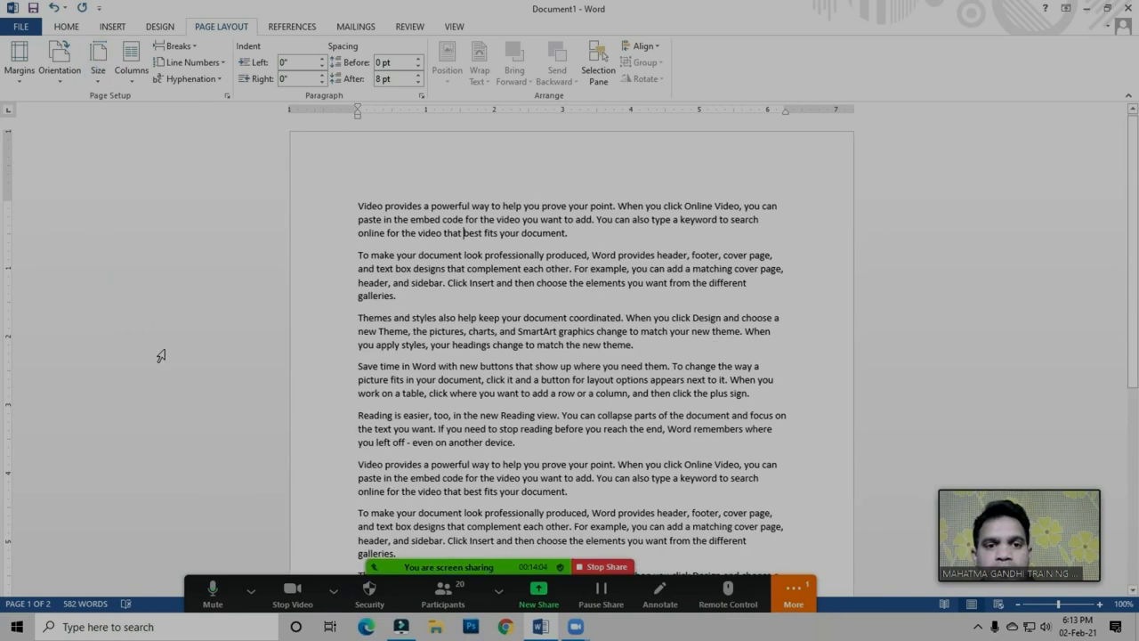
Reapply the A4 paper size (8.27" x 11.69") to the document
{"action": "left_click", "coordinate": [430, 267]}
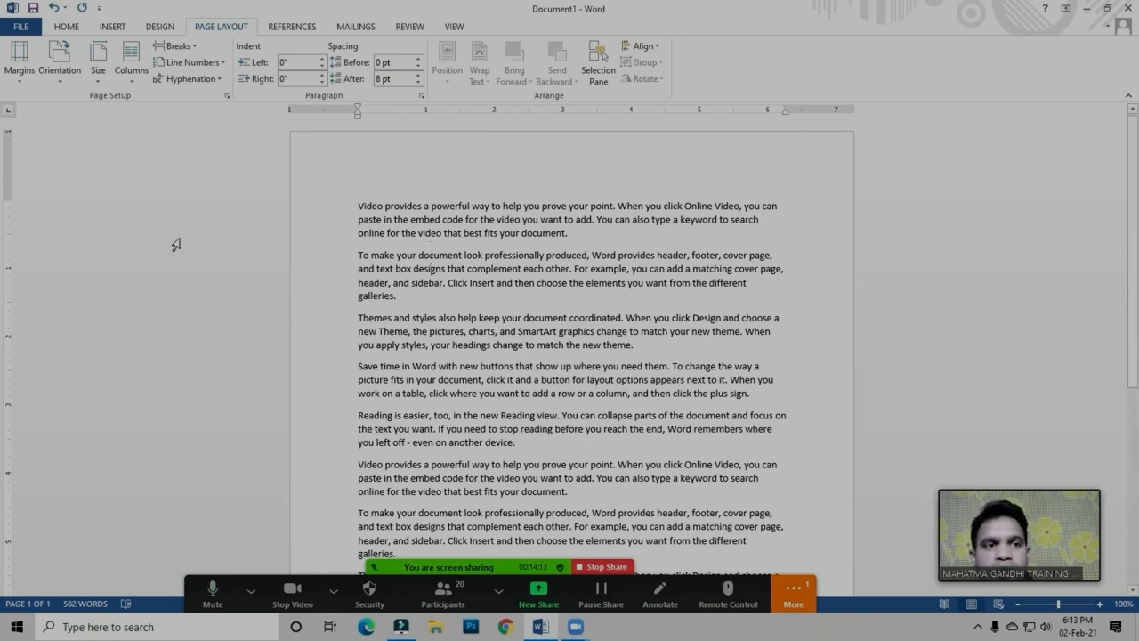
{"action": "left_click", "coordinate": [99, 78]}
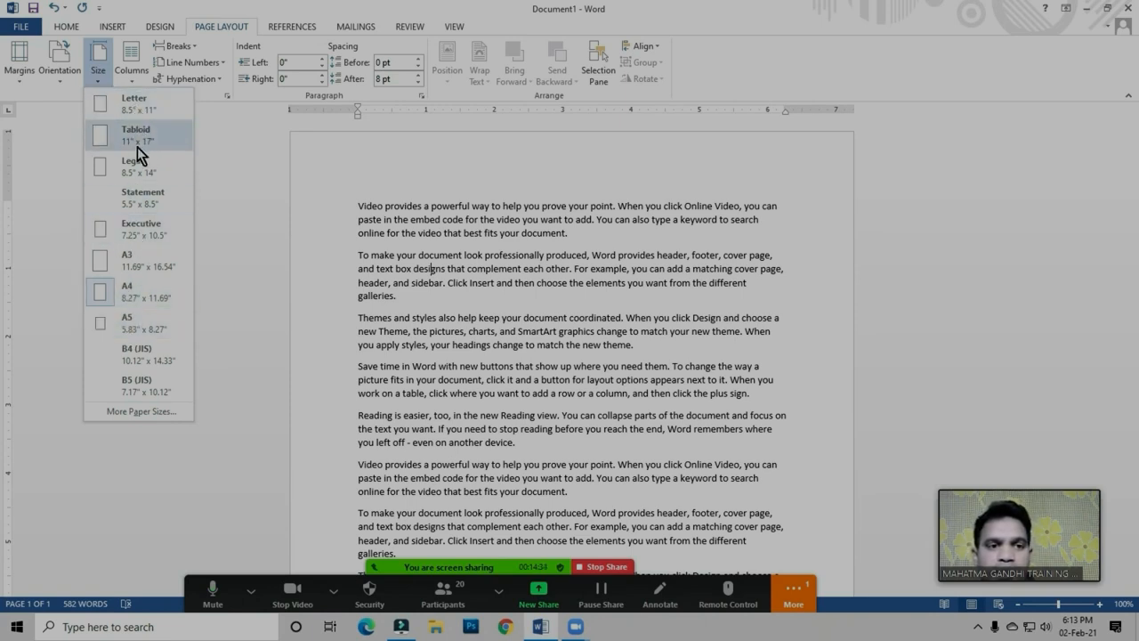
{"action": "left_click", "coordinate": [129, 285]}
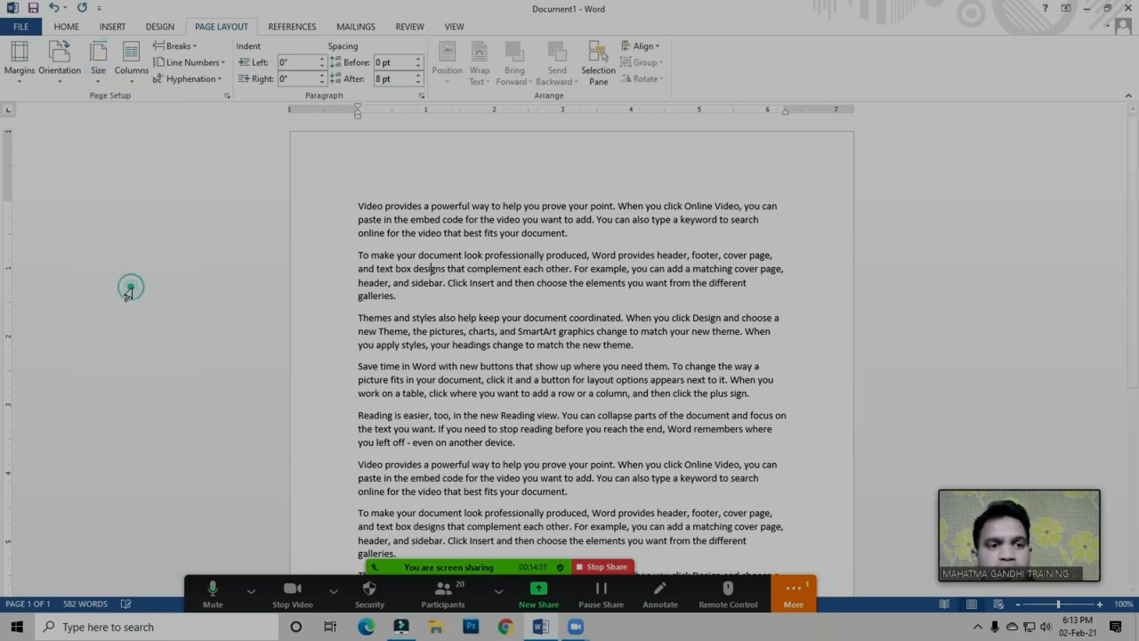
{"action": "left_click", "coordinate": [486, 272]}
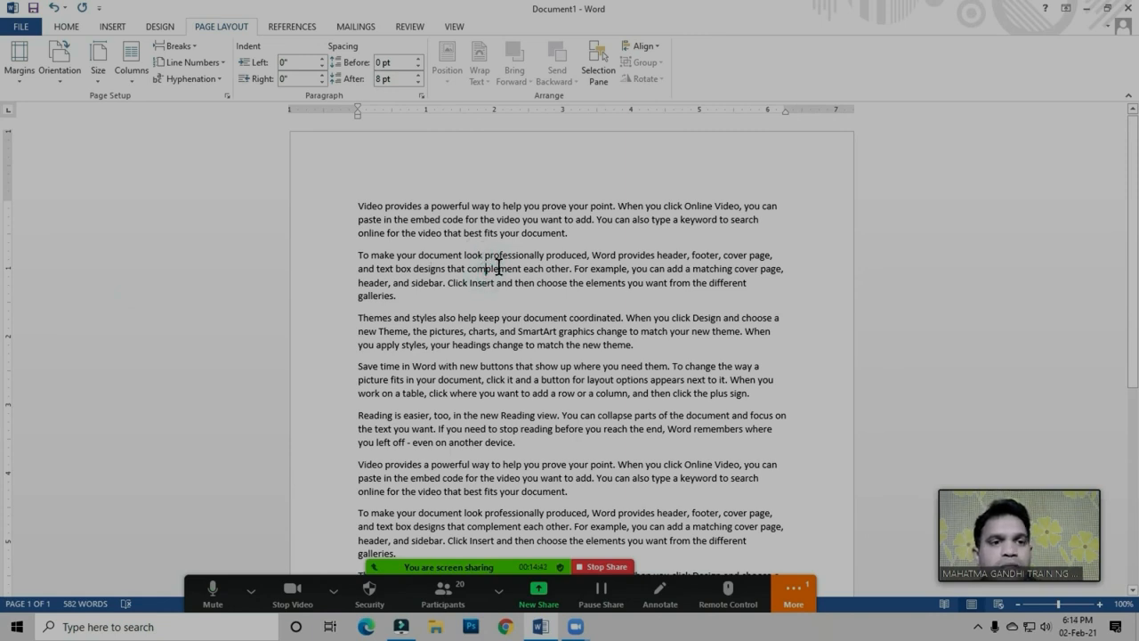
Lay out the document's text in two columns with the Two preset
{"action": "left_click", "coordinate": [133, 81]}
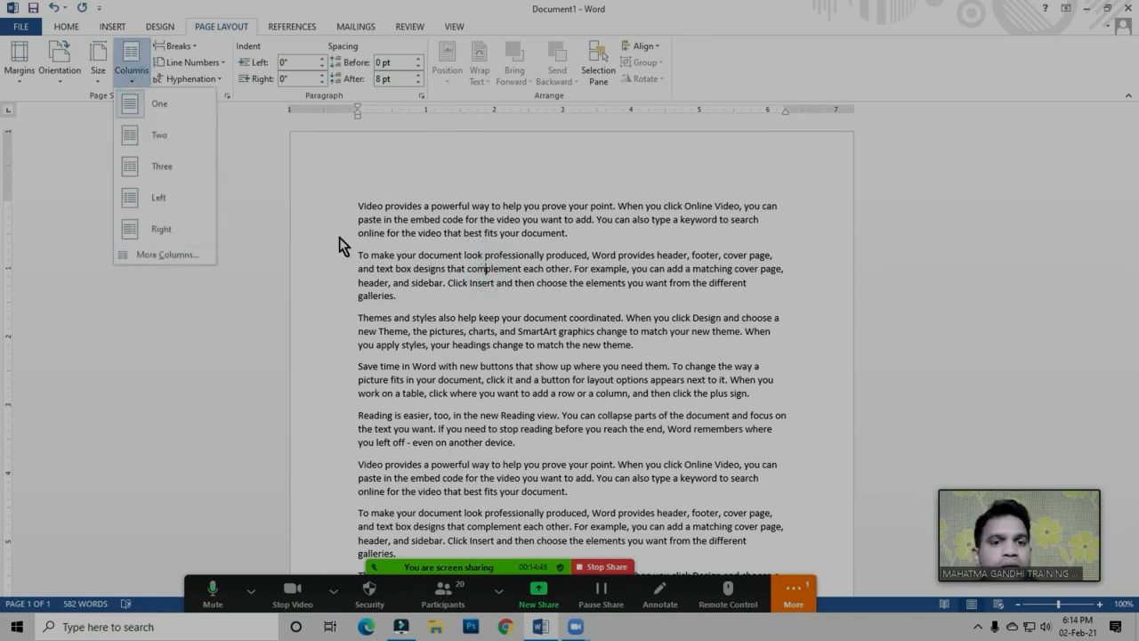
{"action": "left_click", "coordinate": [511, 336]}
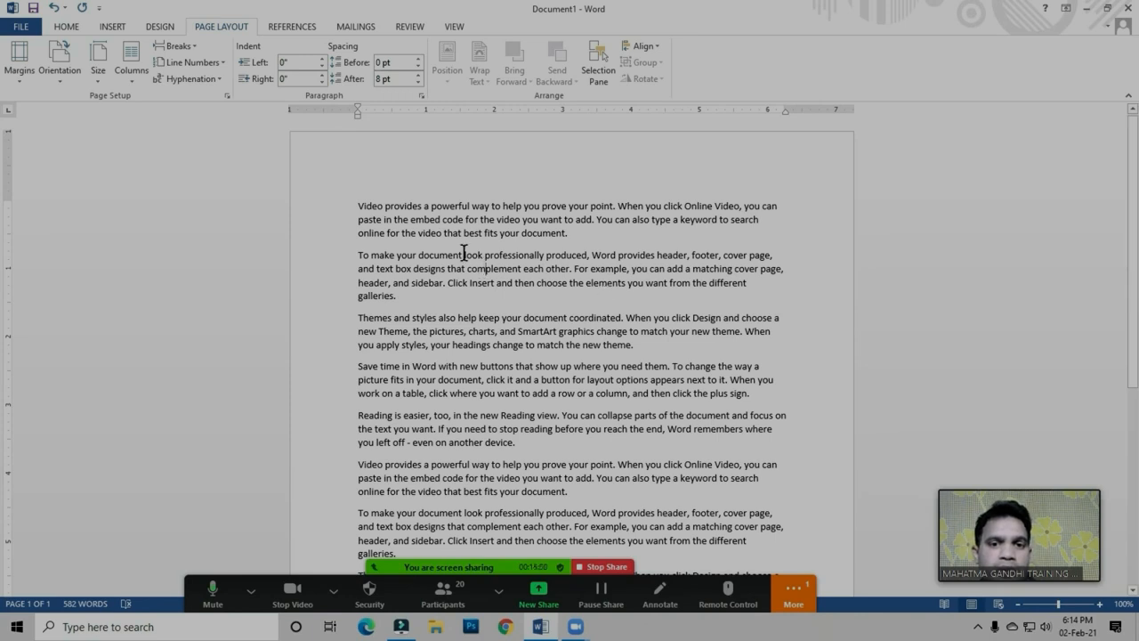
{"action": "left_click", "coordinate": [585, 267]}
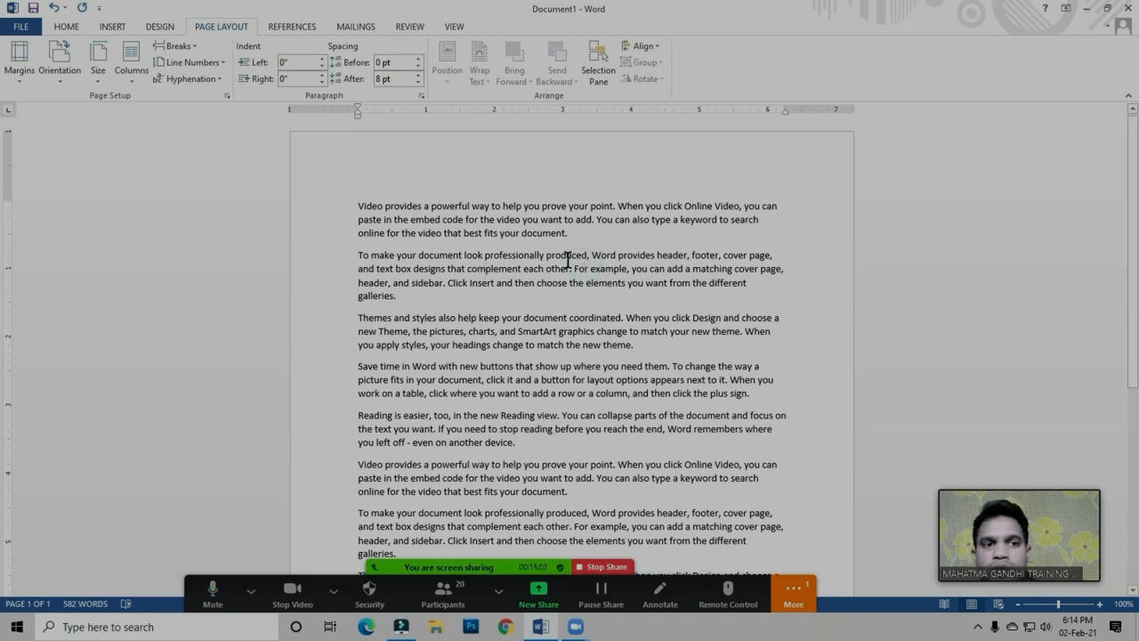
{"action": "left_click", "coordinate": [368, 220]}
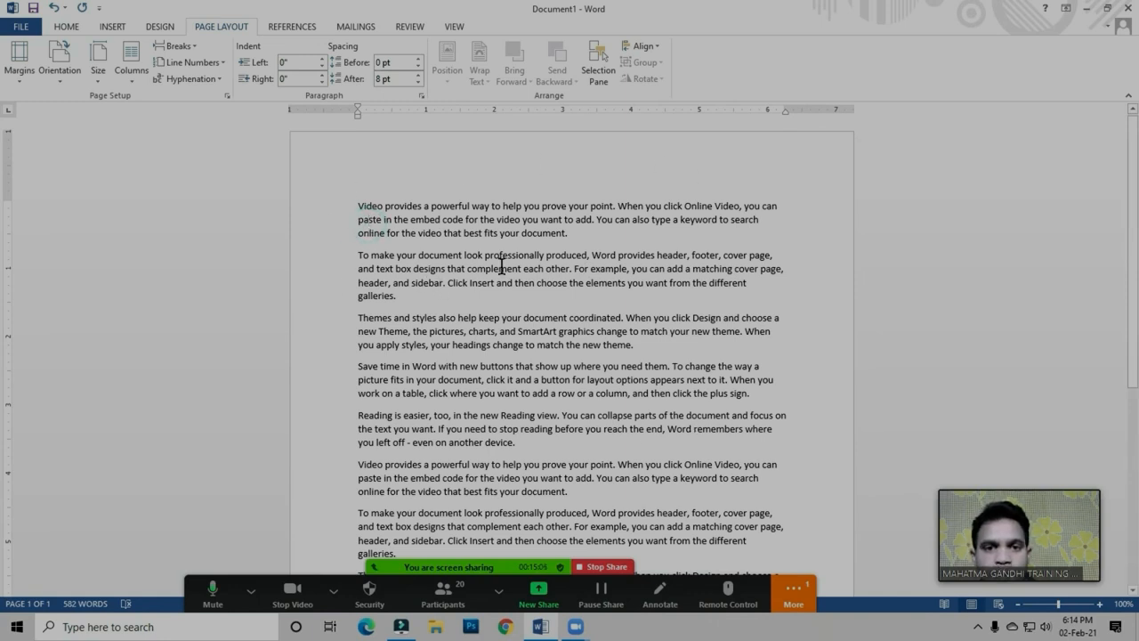
{"action": "left_click", "coordinate": [131, 79]}
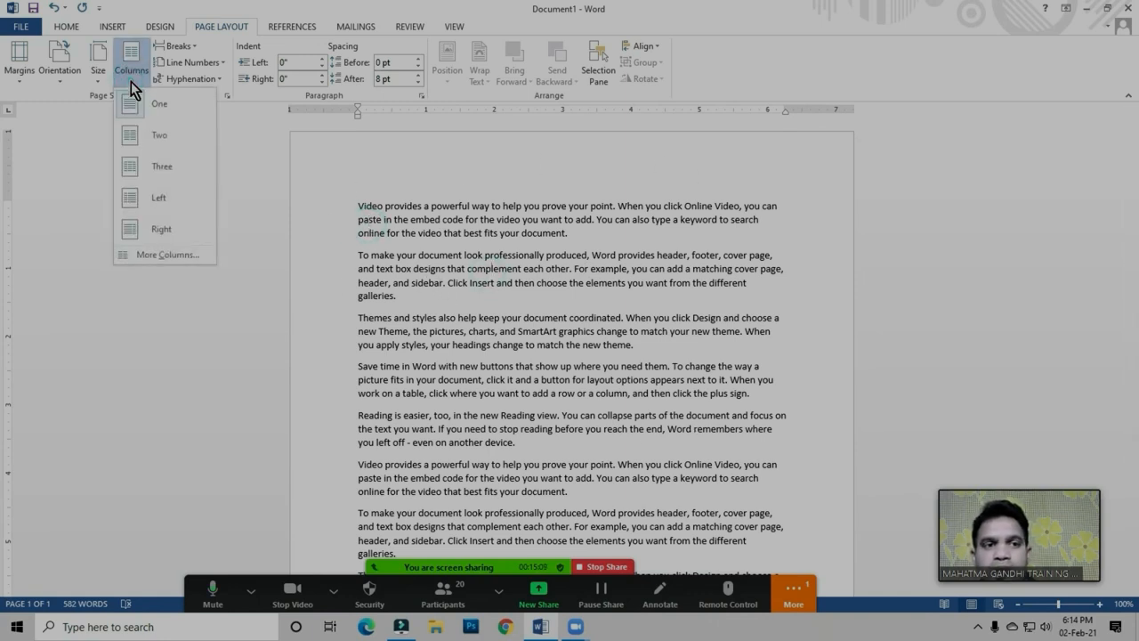
{"action": "left_click", "coordinate": [160, 142]}
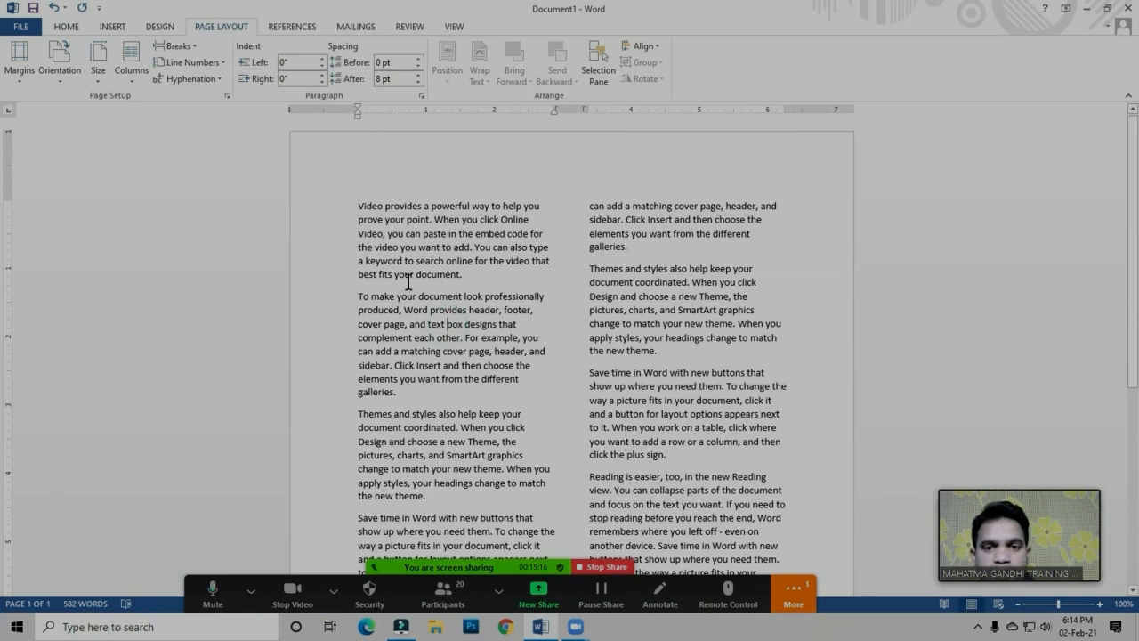
{"action": "left_click", "coordinate": [511, 283]}
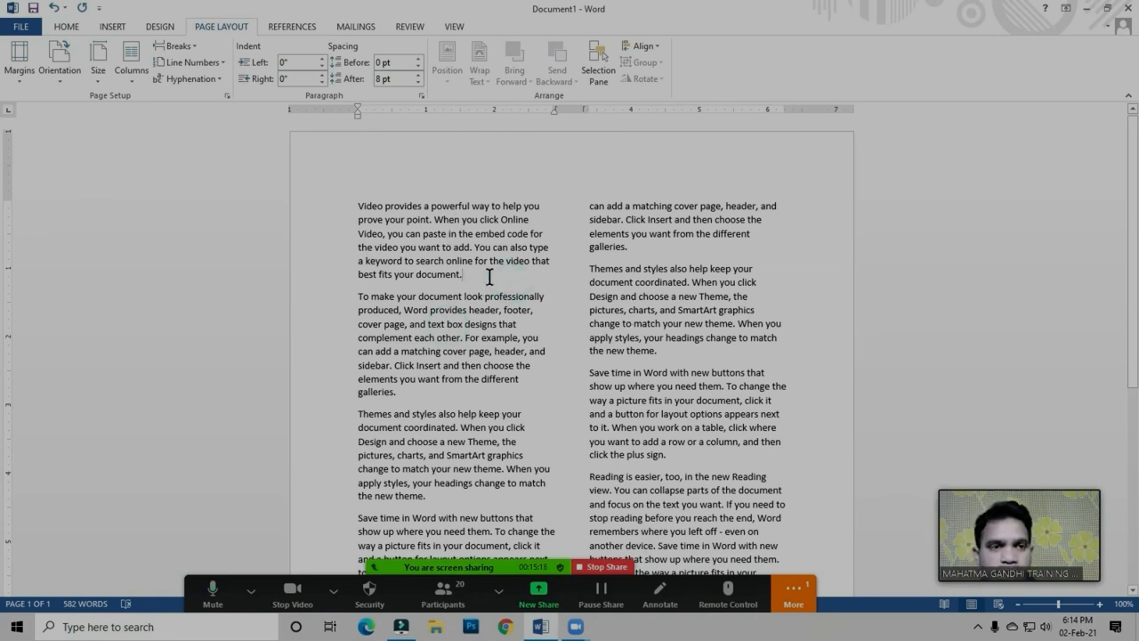
Change the document's text layout to three columns with the Three preset
{"action": "left_click", "coordinate": [131, 78]}
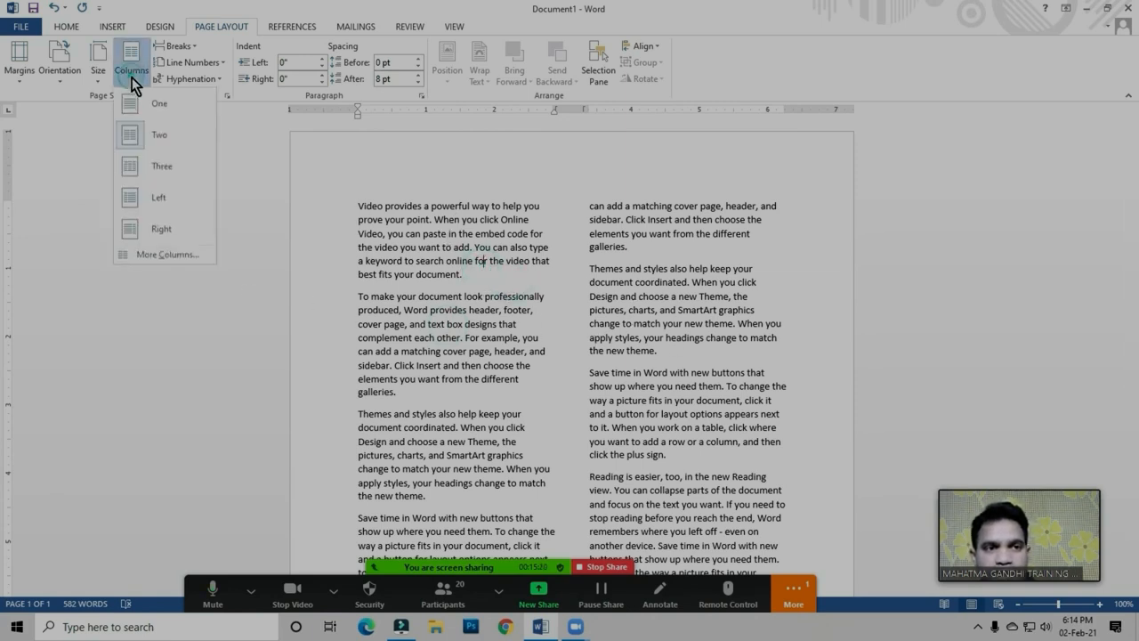
{"action": "left_click", "coordinate": [159, 170]}
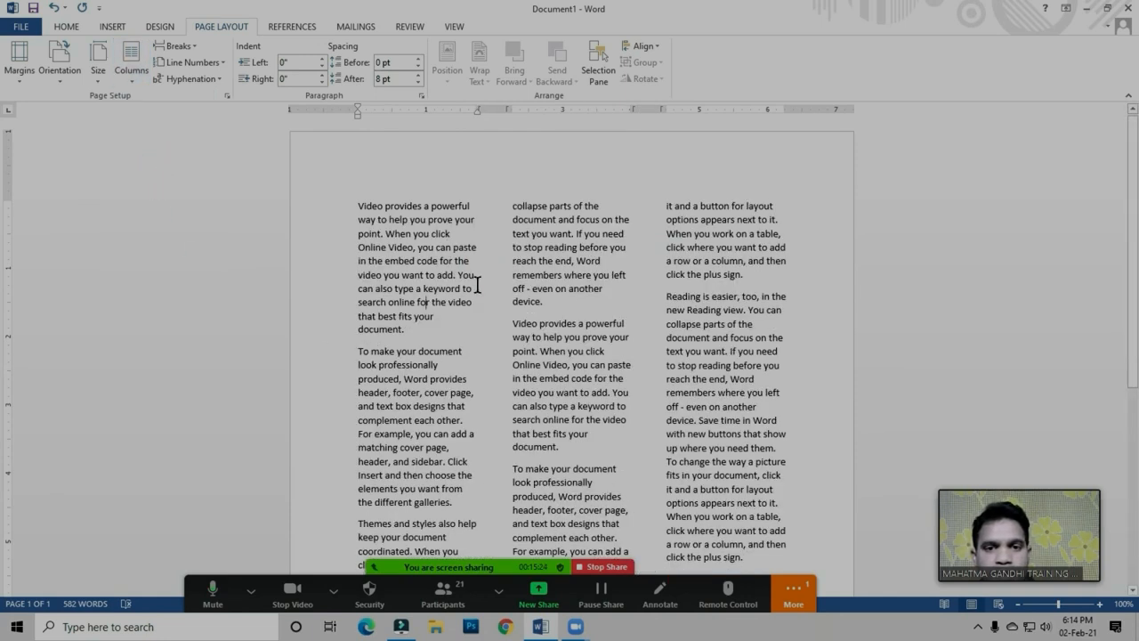
{"action": "left_click", "coordinate": [558, 263]}
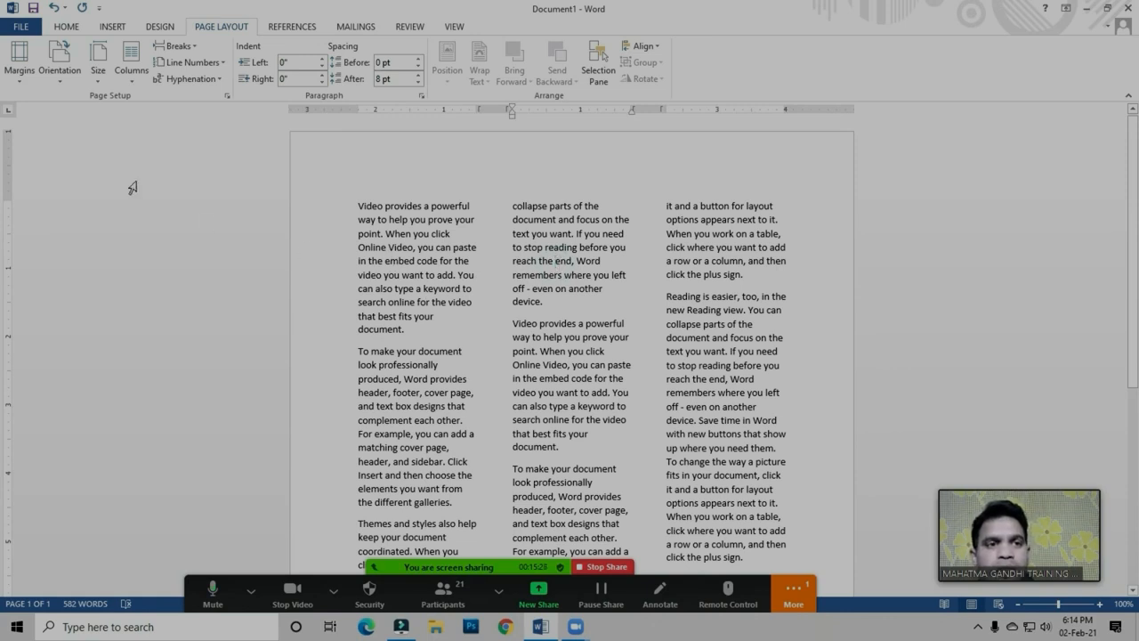
Set the number of columns to 5 for the whole document using the custom column settings
{"action": "left_click", "coordinate": [132, 73]}
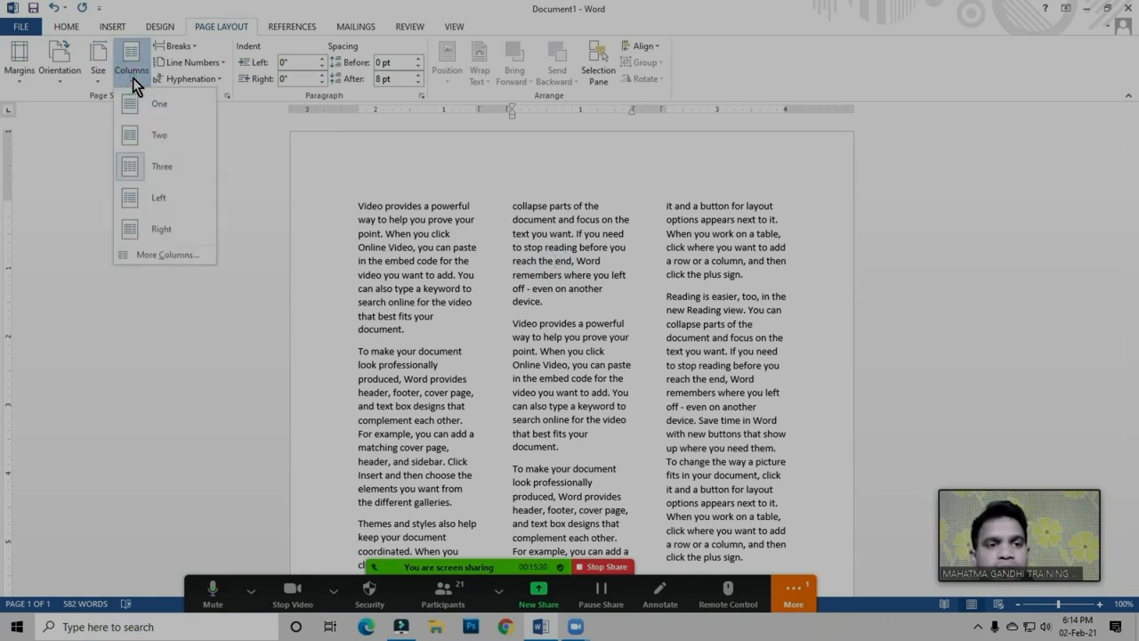
{"action": "left_click", "coordinate": [163, 254]}
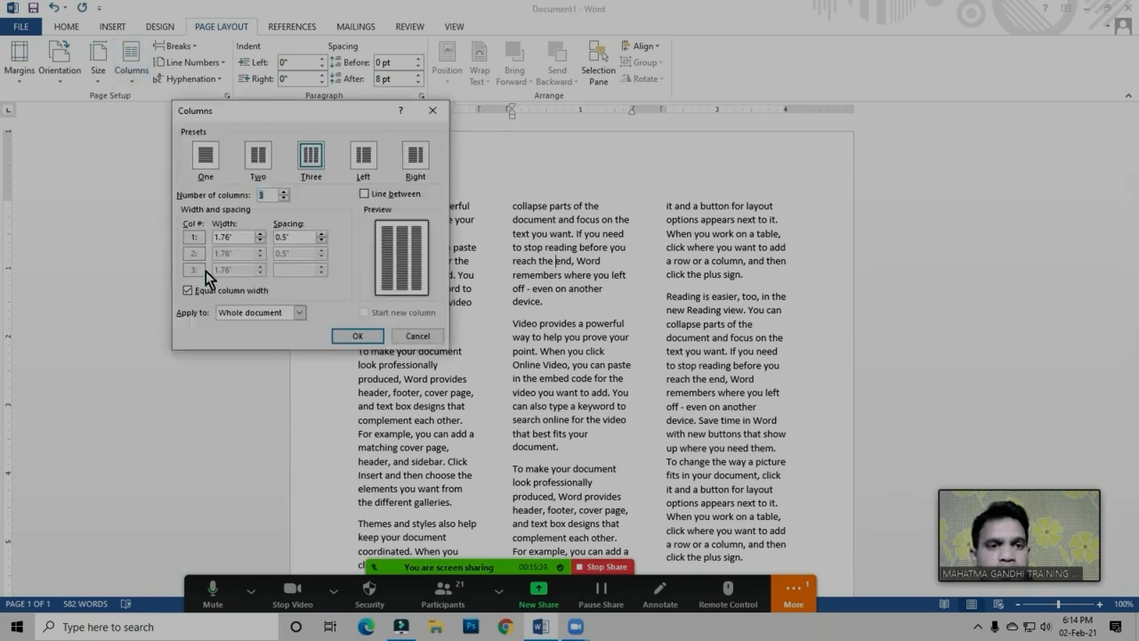
{"action": "left_click_drag", "start_coordinate": [269, 113], "coordinate": [417, 117]}
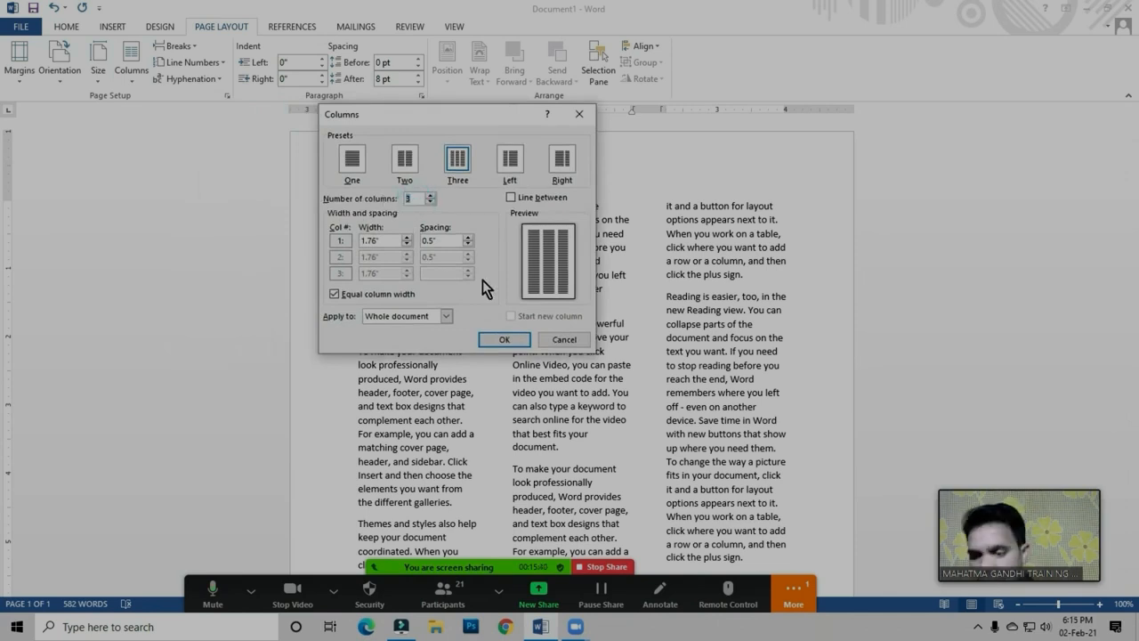
{"action": "type", "text": "5"}
{"action": "left_click", "coordinate": [510, 341]}
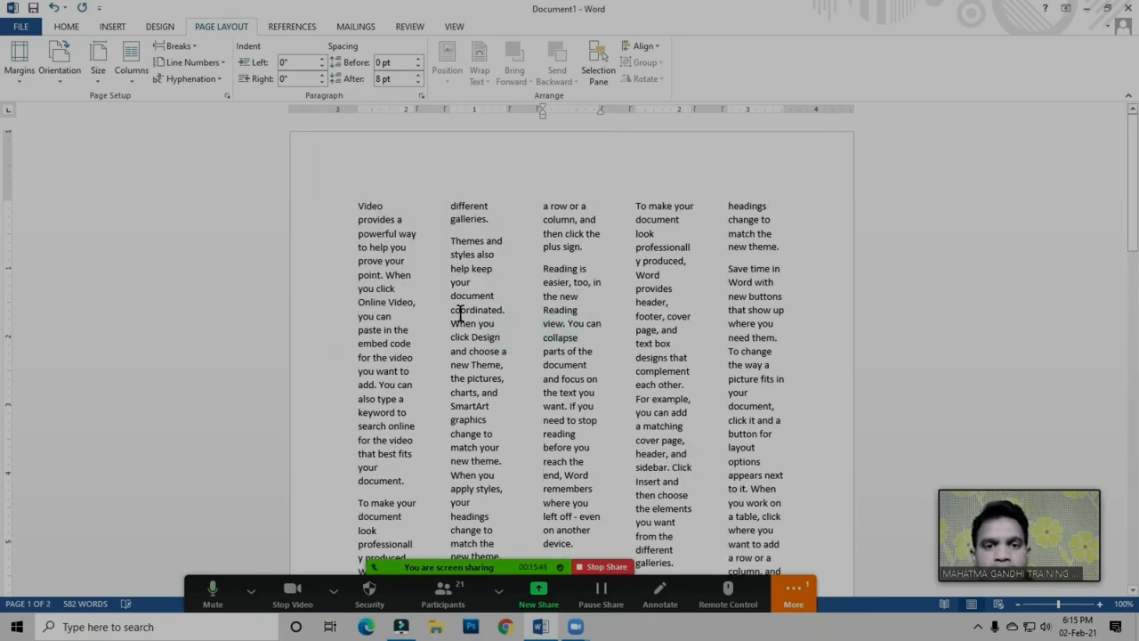
{"action": "left_click", "coordinate": [436, 260]}
{"action": "left_click", "coordinate": [367, 274]}
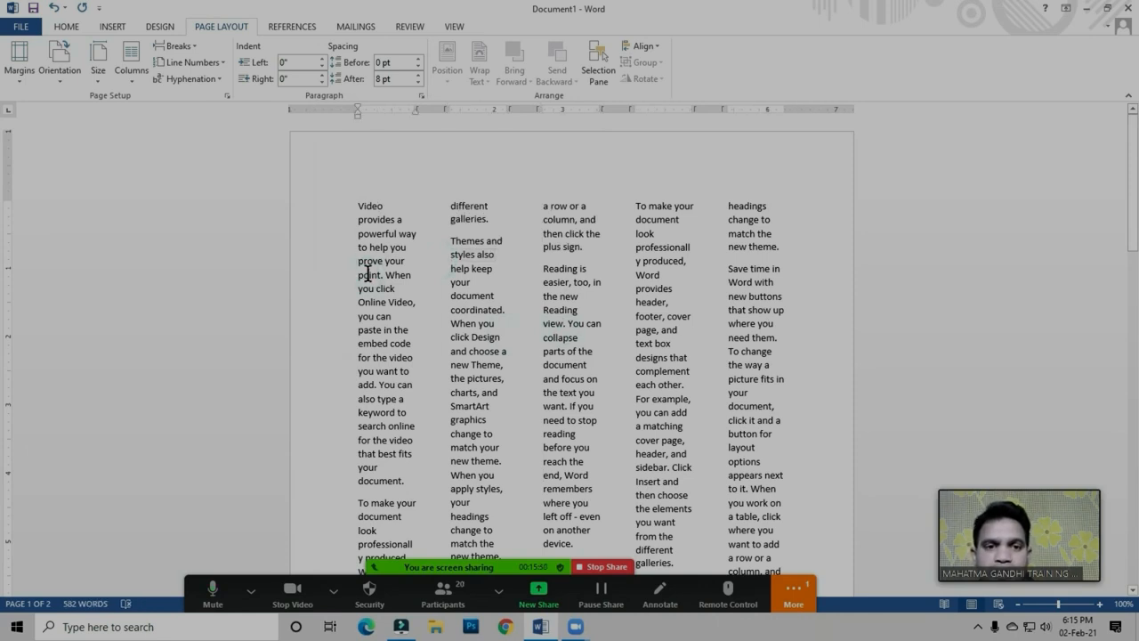
Return the document's text to a single column and split it into two columns
{"action": "left_click", "coordinate": [133, 80]}
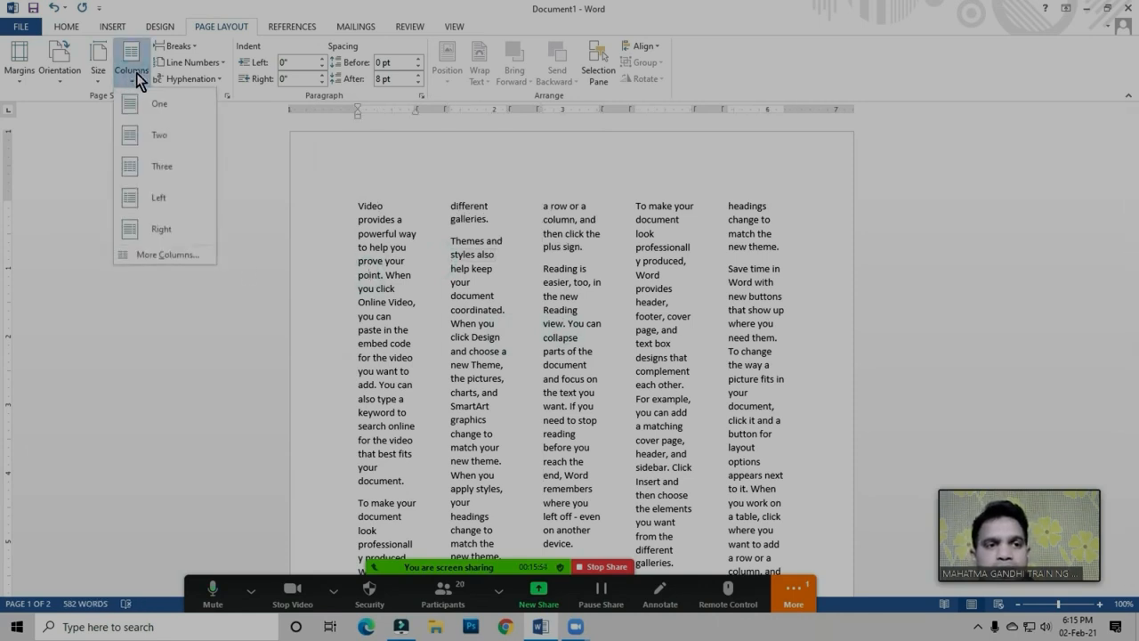
{"action": "left_click", "coordinate": [160, 110]}
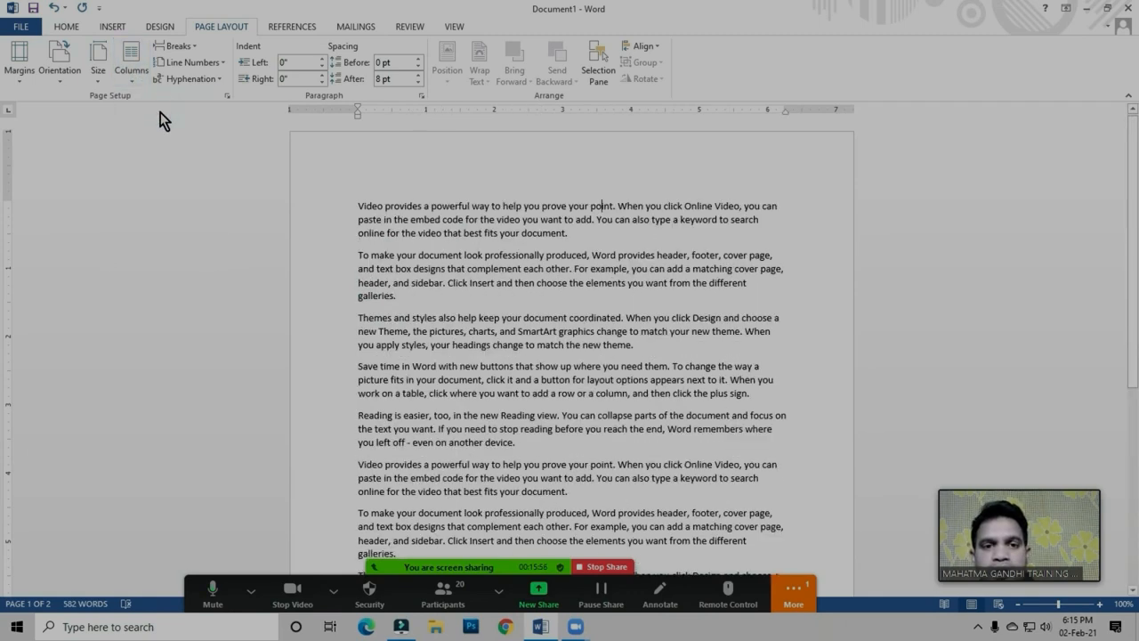
{"action": "left_click", "coordinate": [128, 79]}
{"action": "left_click", "coordinate": [145, 141]}
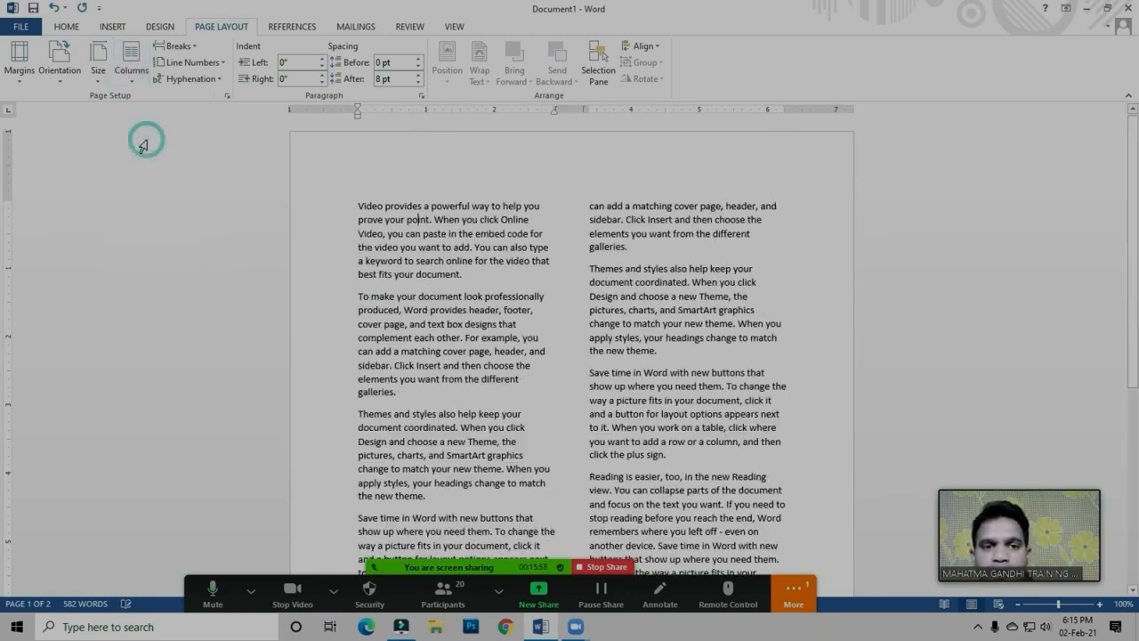
Apply the Left column preset to the document's text and replace it with the Right preset
{"action": "left_click", "coordinate": [132, 79]}
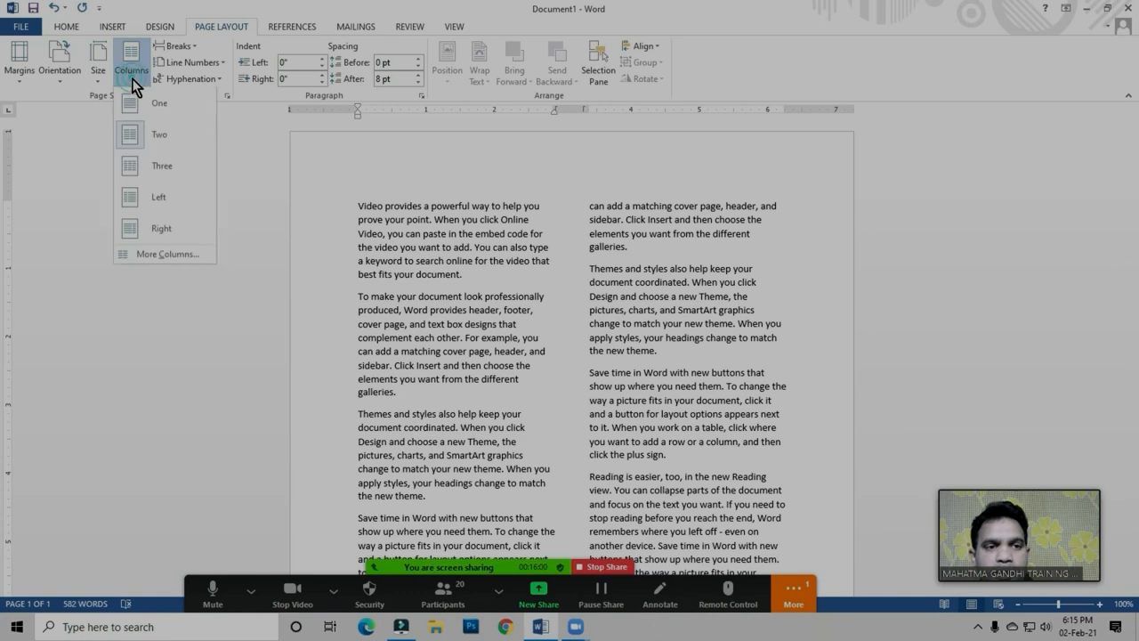
{"action": "left_click", "coordinate": [155, 200]}
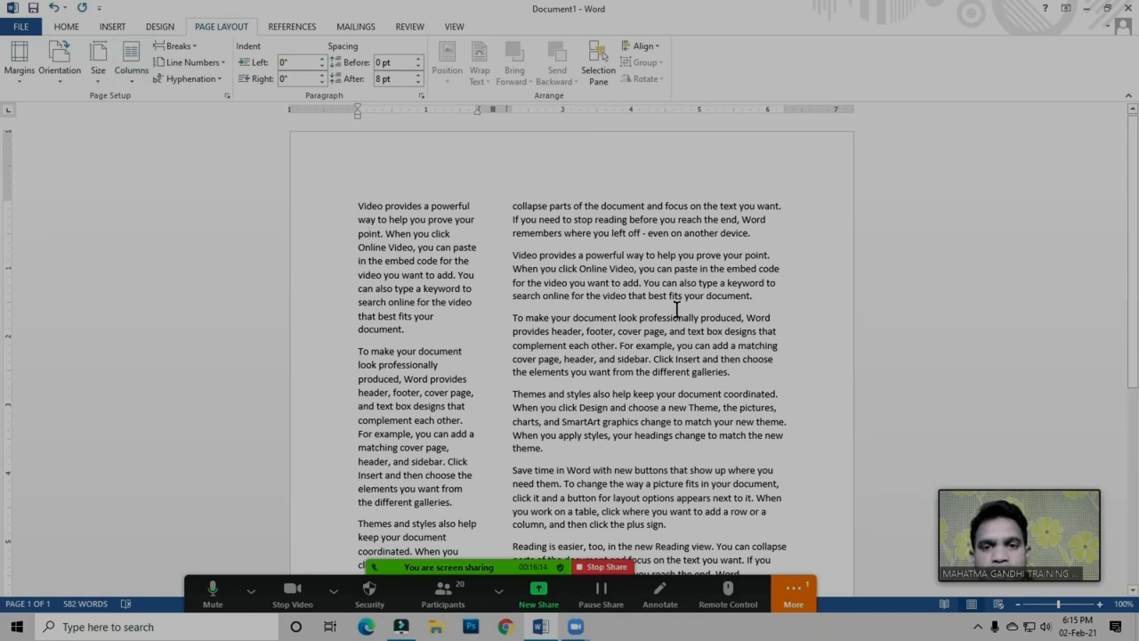
{"action": "left_click", "coordinate": [135, 84]}
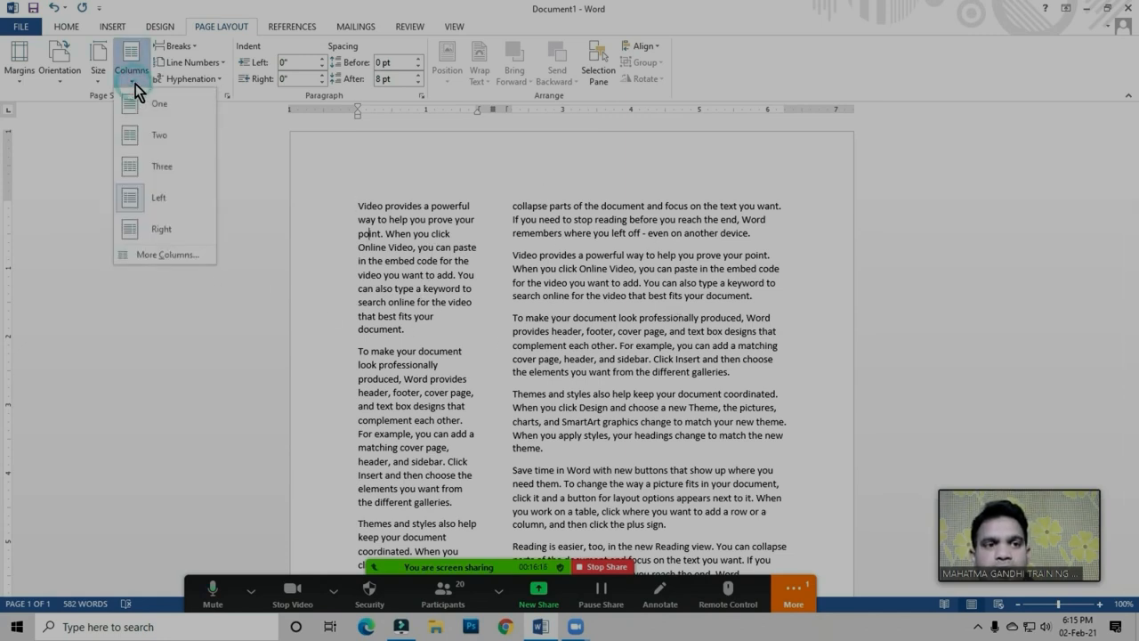
{"action": "left_click", "coordinate": [163, 232]}
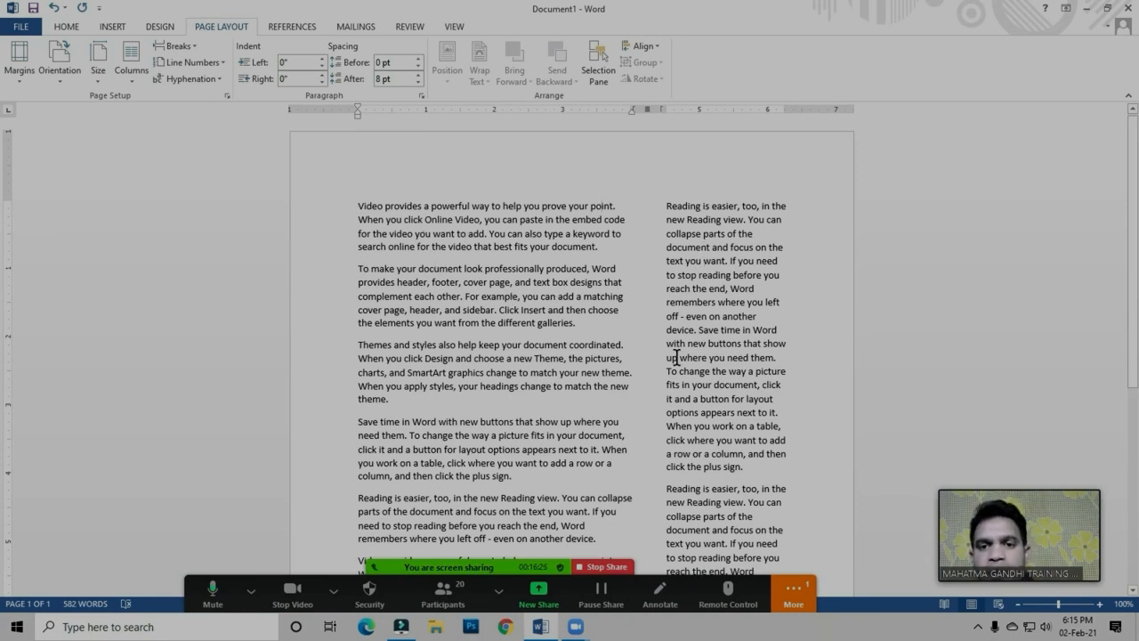
{"action": "left_click", "coordinate": [479, 287]}
Set the document's text back to two equal columns with the Two preset
{"action": "left_click", "coordinate": [135, 75]}
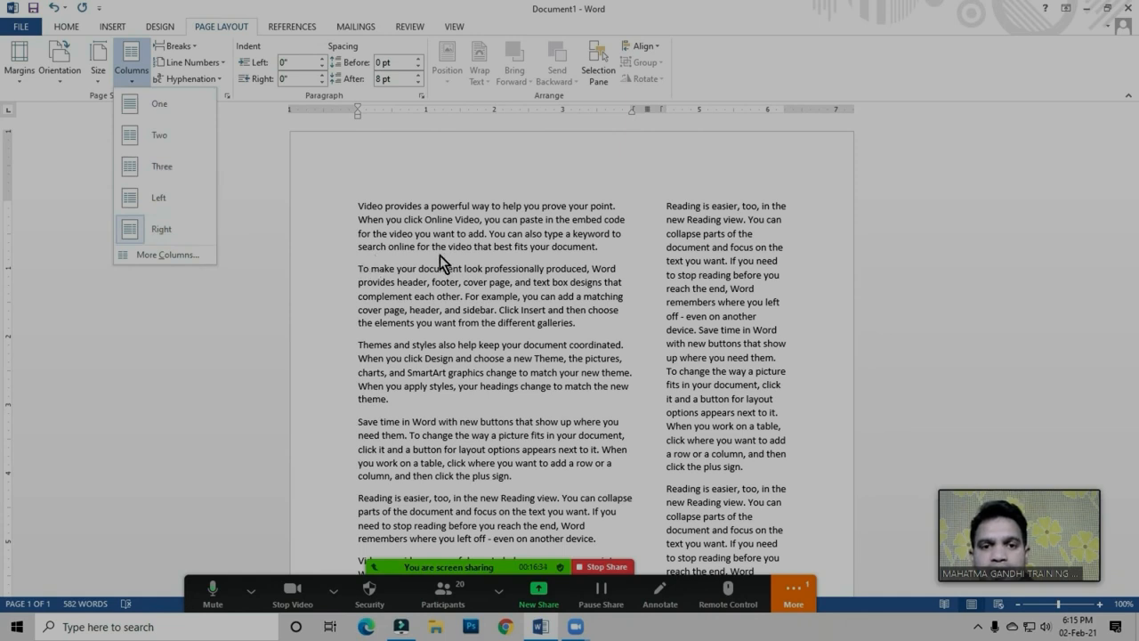
{"action": "left_click", "coordinate": [165, 135]}
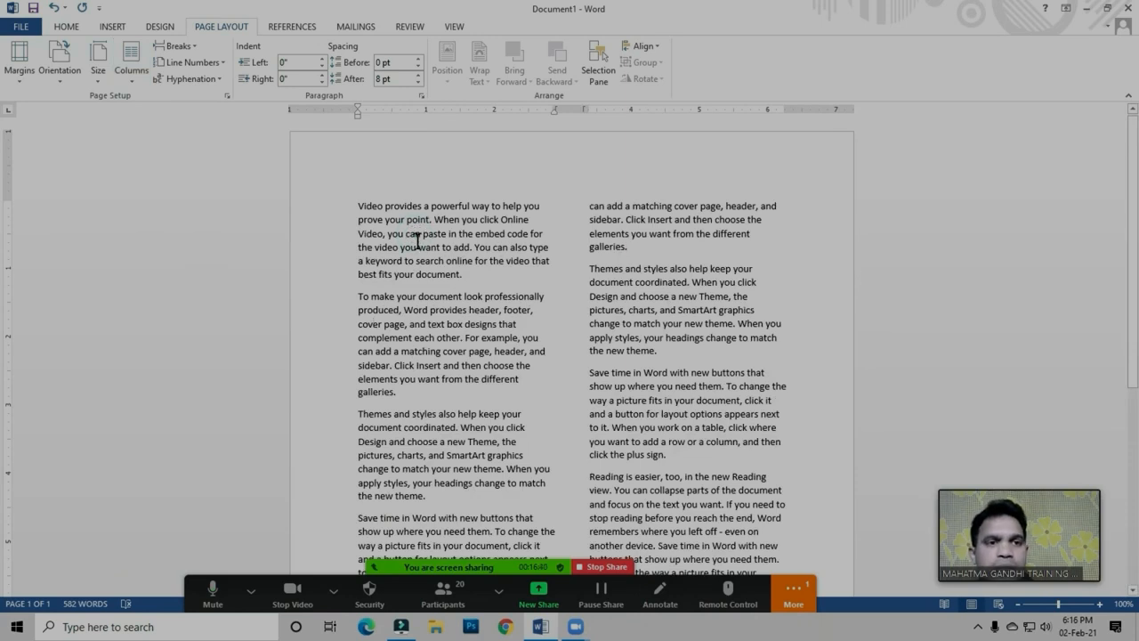
{"action": "left_click", "coordinate": [501, 283]}
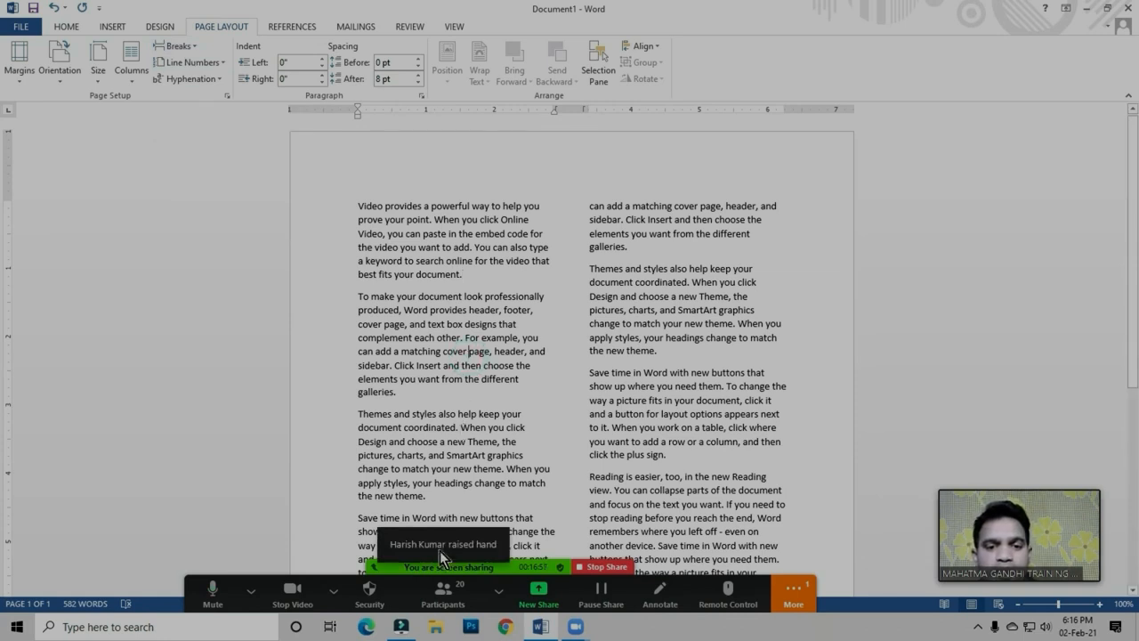
Look through the Zoom meeting's participant list up to its first entries and close it
{"action": "left_click", "coordinate": [446, 598]}
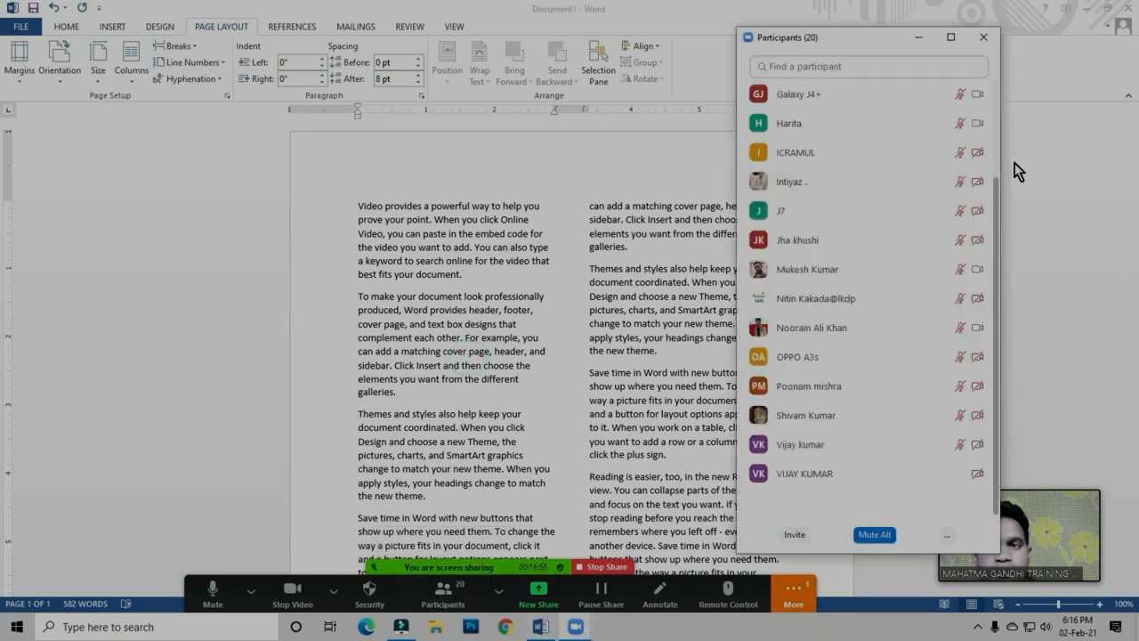
{"action": "scroll", "coordinate": [901, 132], "scroll_direction": "up", "scroll_amount": 3}
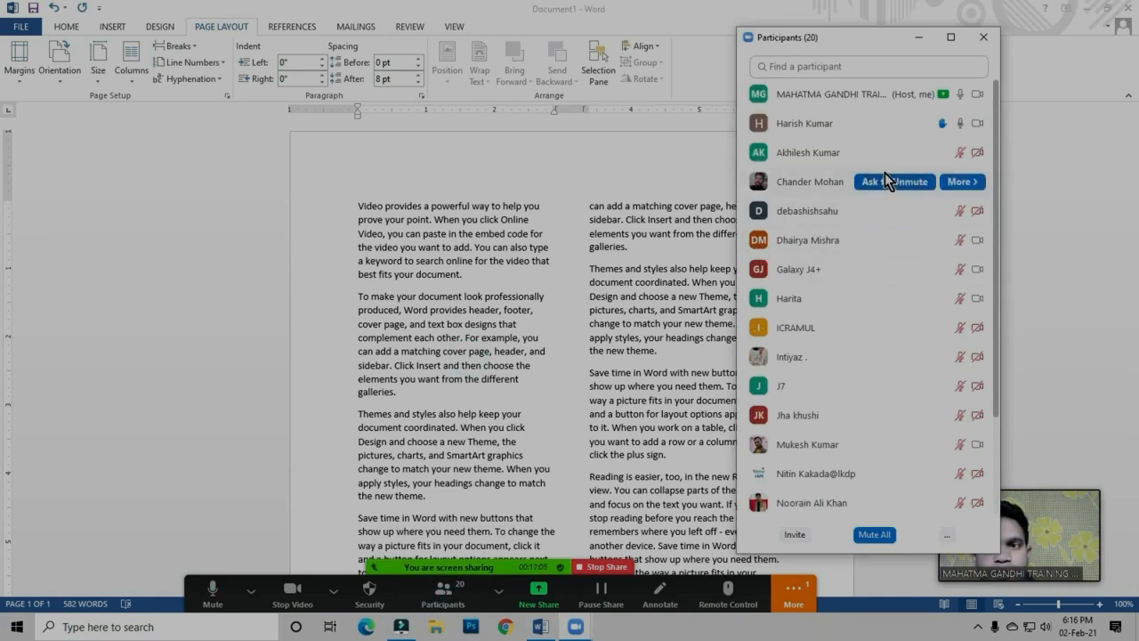
{"action": "left_click", "coordinate": [983, 36]}
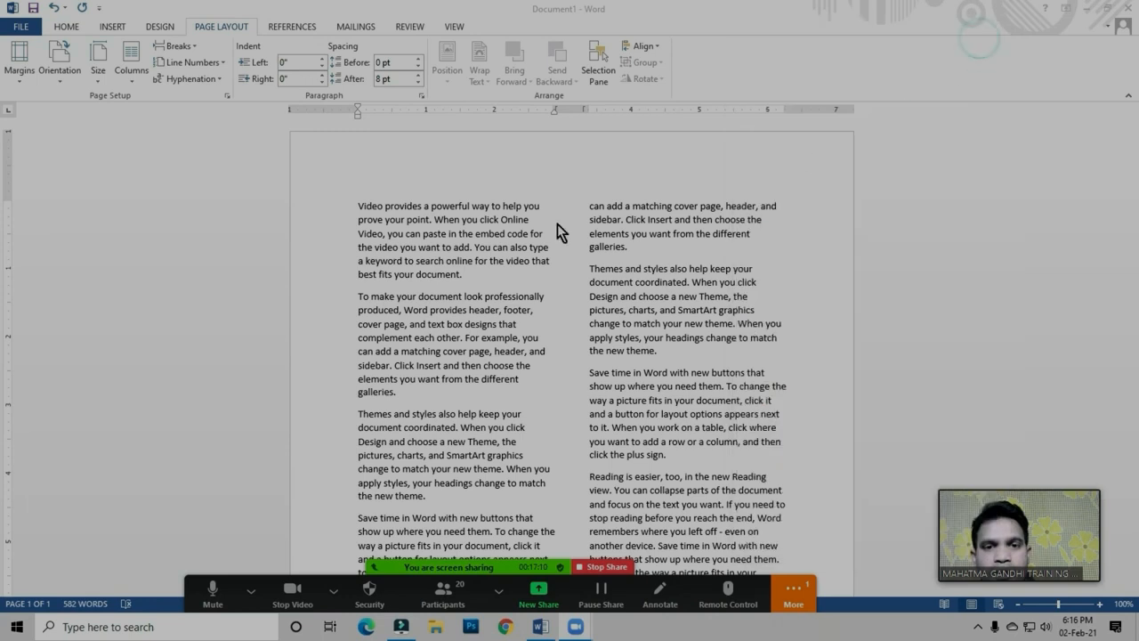
{"action": "left_click", "coordinate": [508, 217]}
{"action": "left_click", "coordinate": [495, 221]}
{"action": "left_click", "coordinate": [485, 226]}
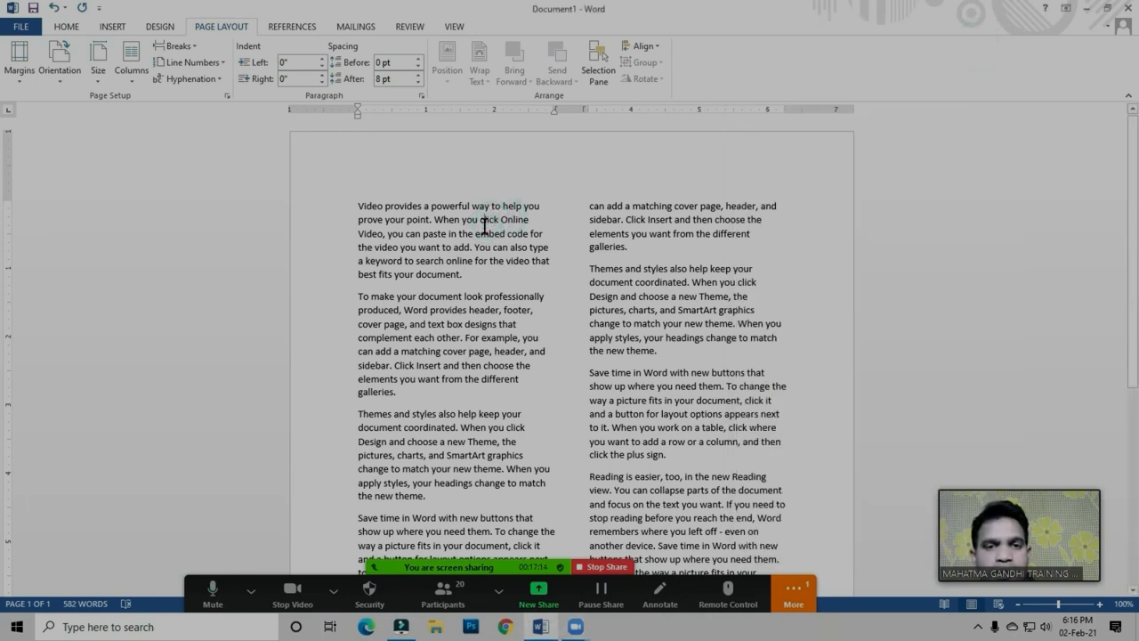
{"action": "left_click", "coordinate": [485, 230]}
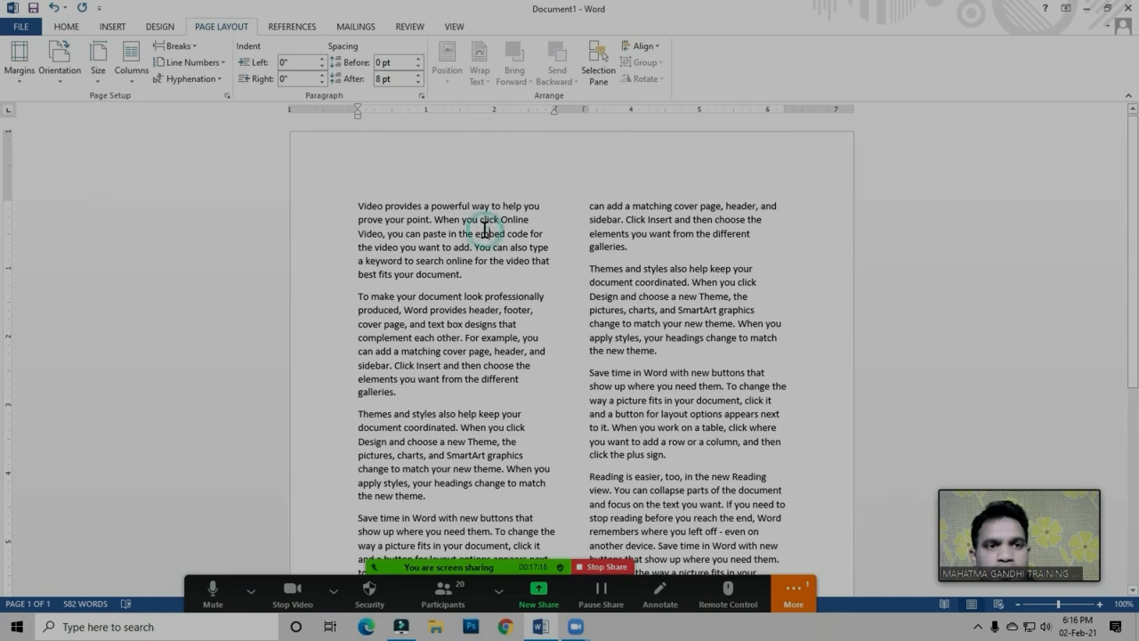
{"action": "left_click", "coordinate": [487, 231]}
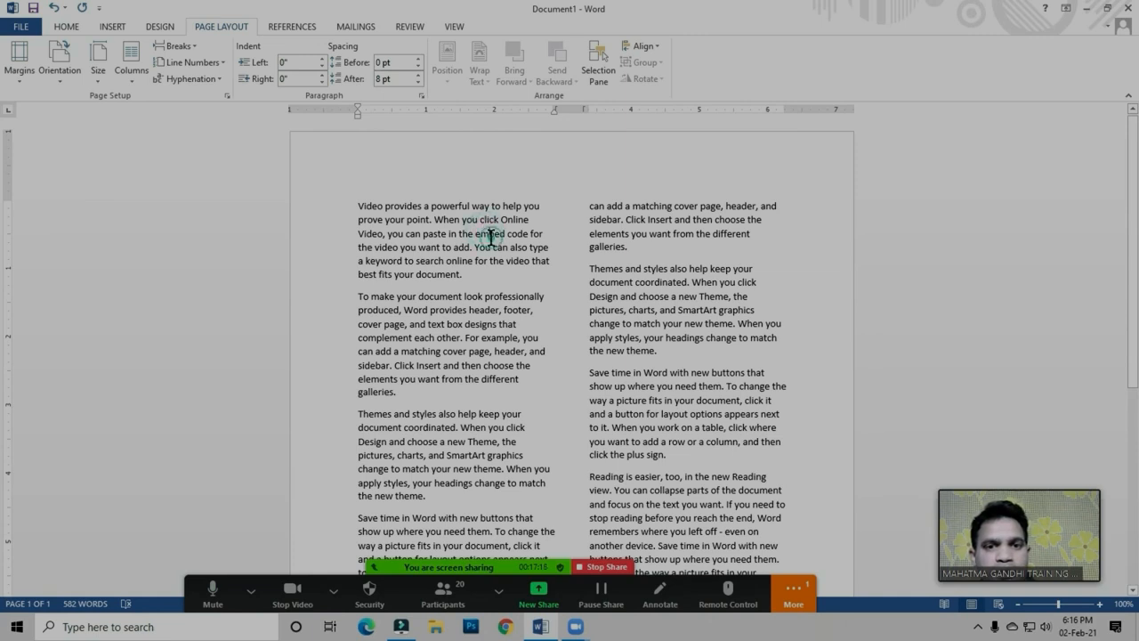
{"action": "left_click", "coordinate": [133, 80]}
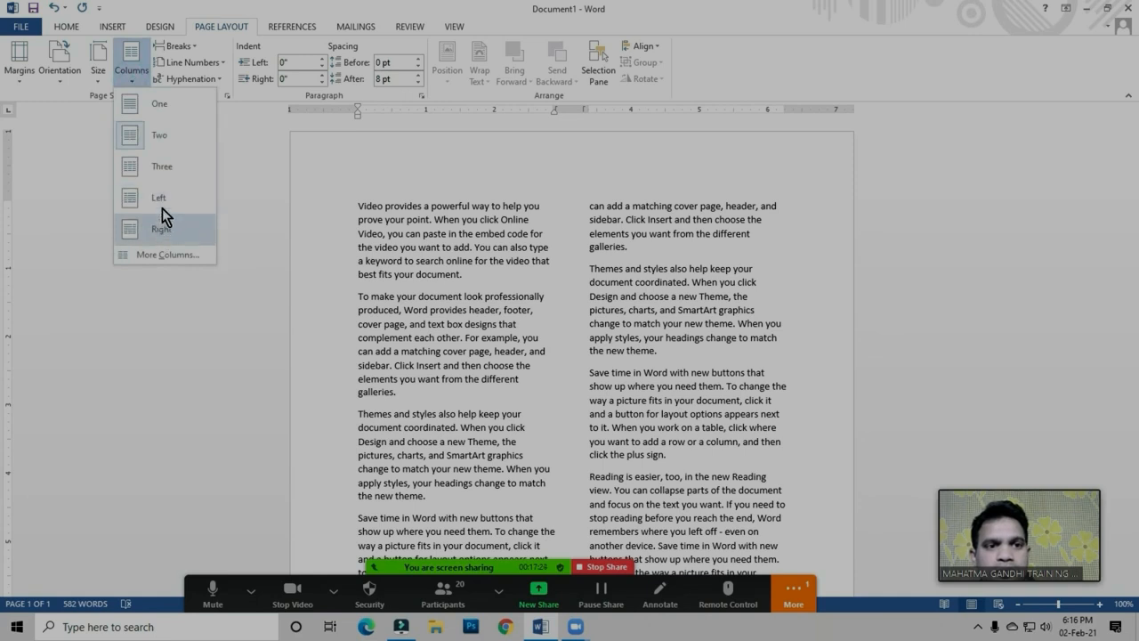
{"action": "left_click", "coordinate": [400, 251]}
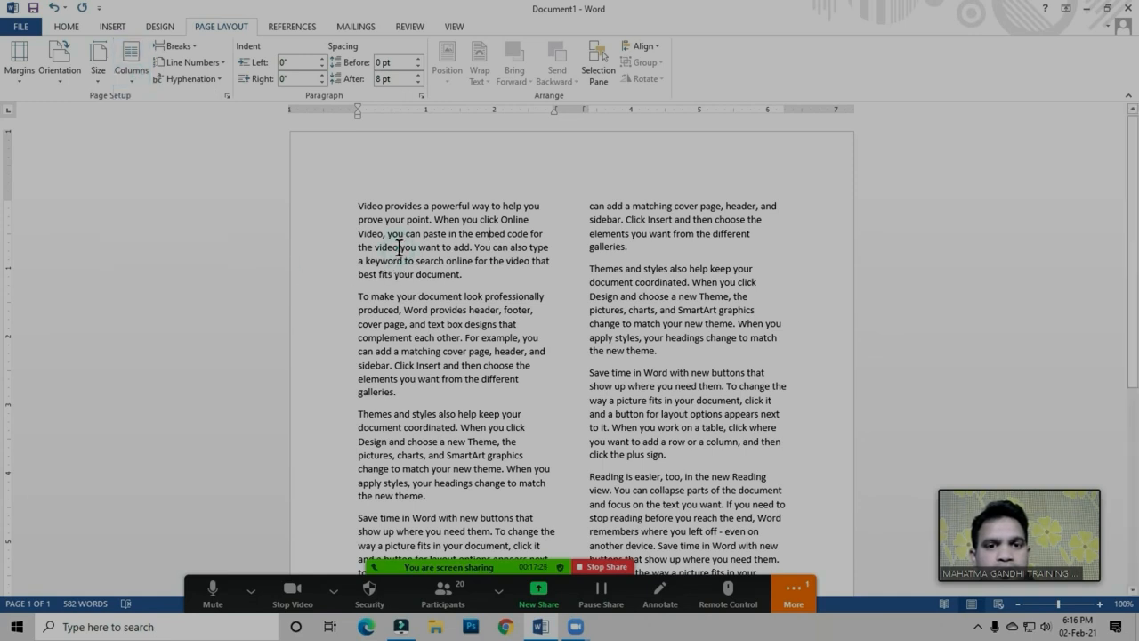
{"action": "left_click", "coordinate": [413, 234]}
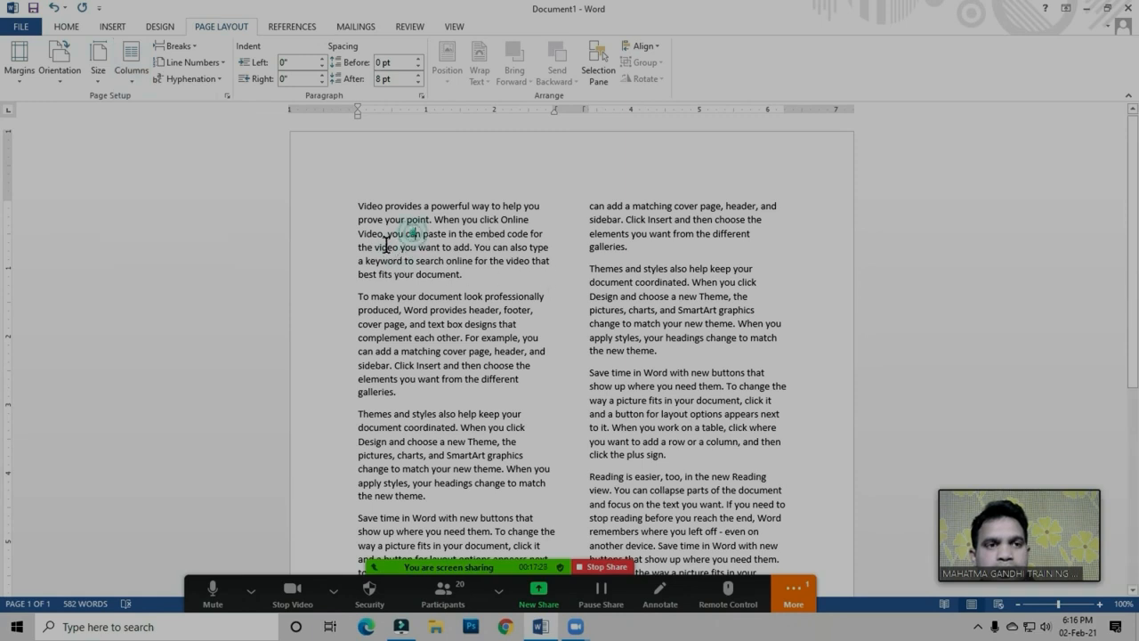
{"action": "left_click", "coordinate": [135, 73]}
{"action": "left_click", "coordinate": [421, 261]}
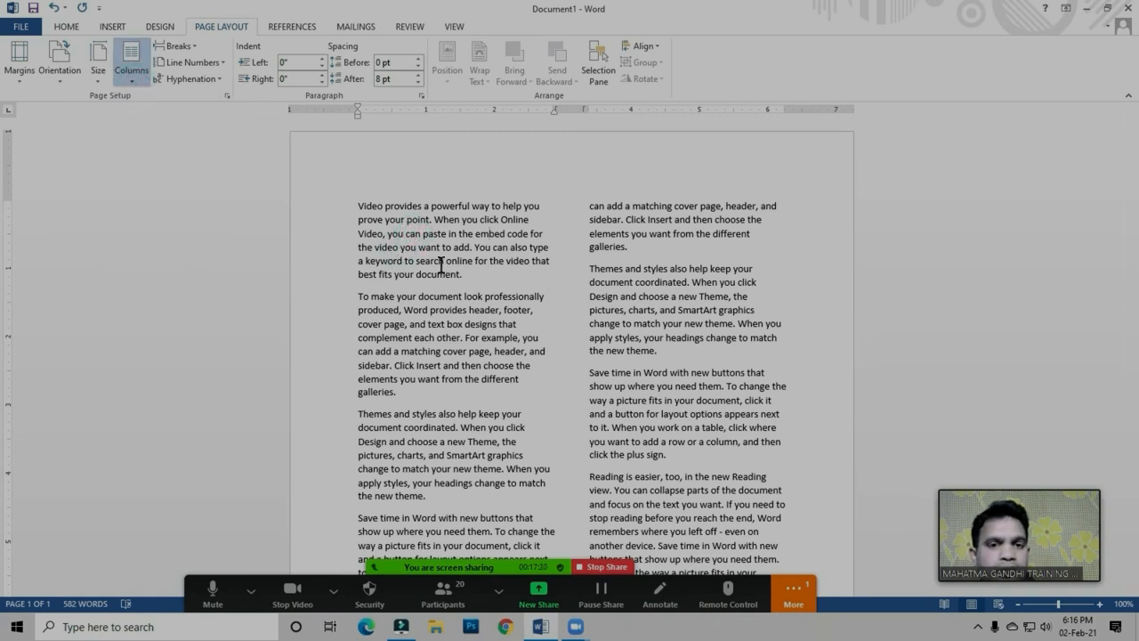
{"action": "left_click", "coordinate": [361, 207]}
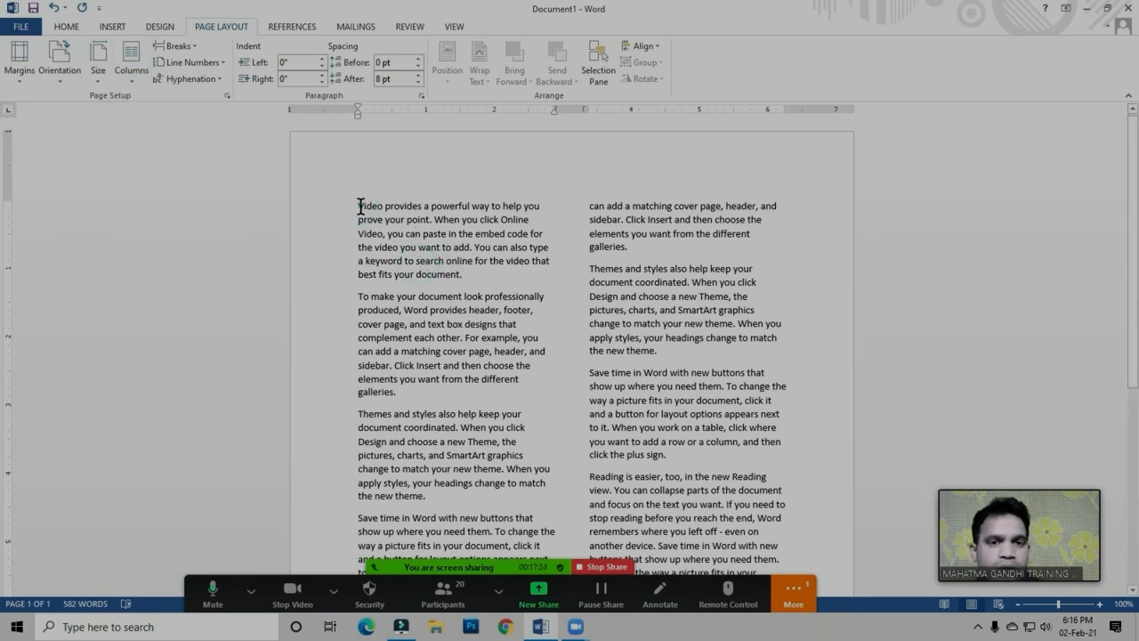
{"action": "left_click_drag", "start_coordinate": [462, 275], "coordinate": [352, 201]}
{"action": "left_click", "coordinate": [394, 248]}
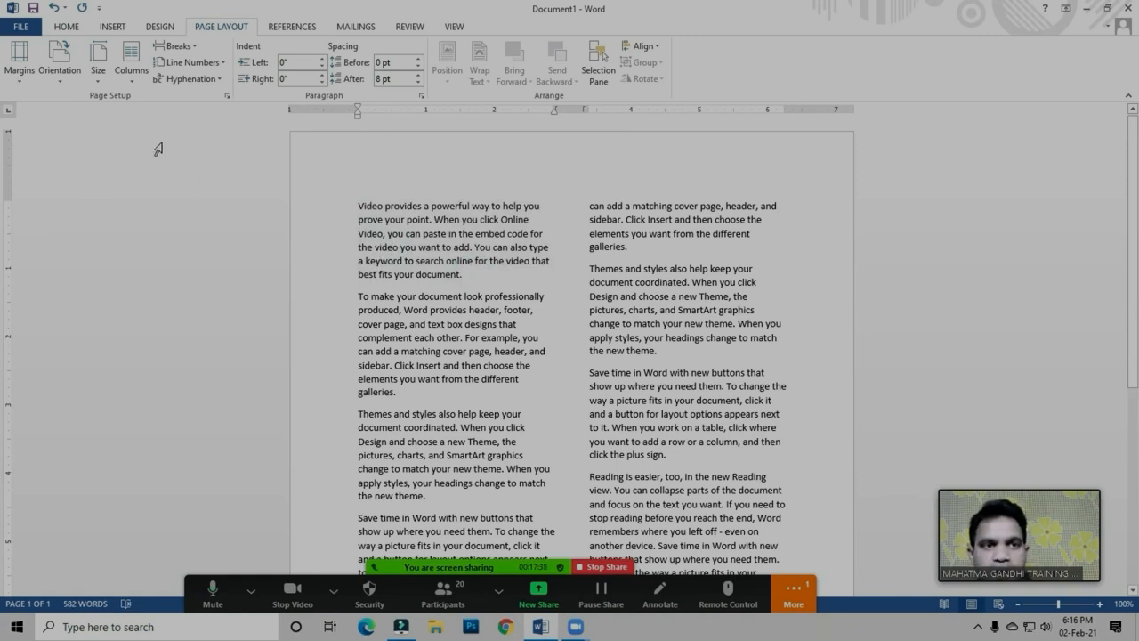
{"action": "left_click", "coordinate": [133, 78]}
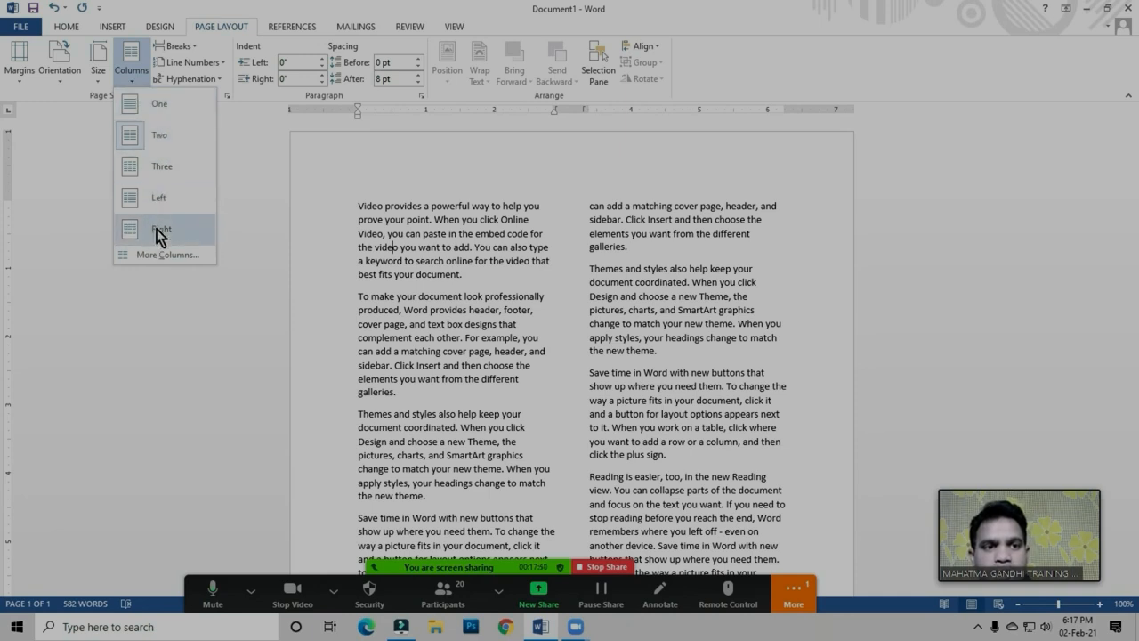
{"action": "left_click", "coordinate": [412, 283]}
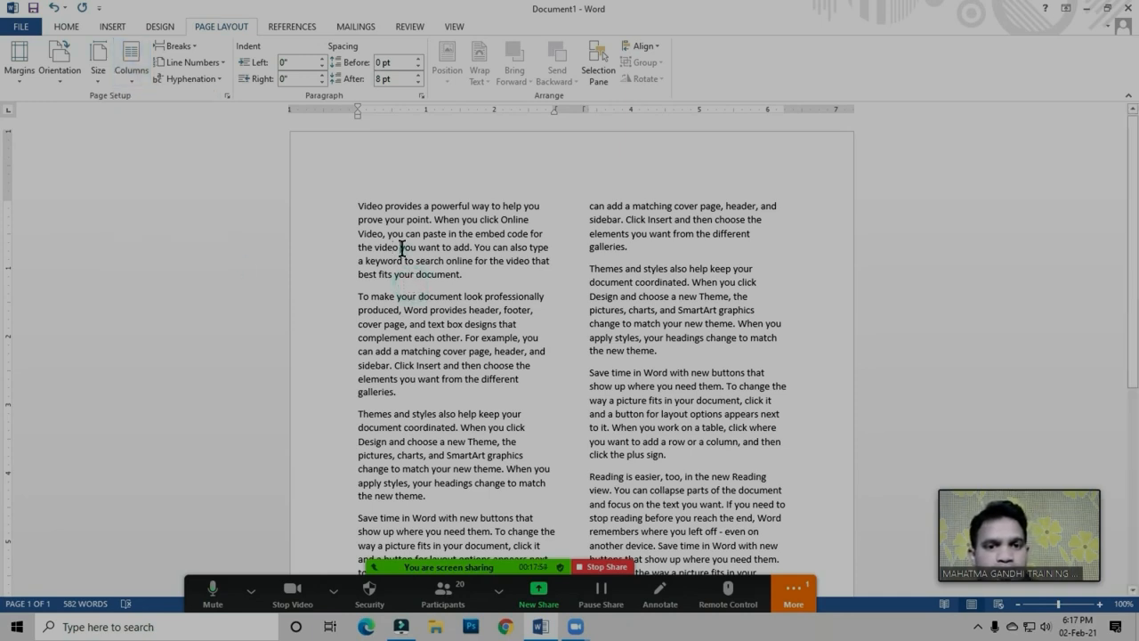
{"action": "left_click", "coordinate": [402, 250]}
{"action": "double_click", "coordinate": [402, 249]}
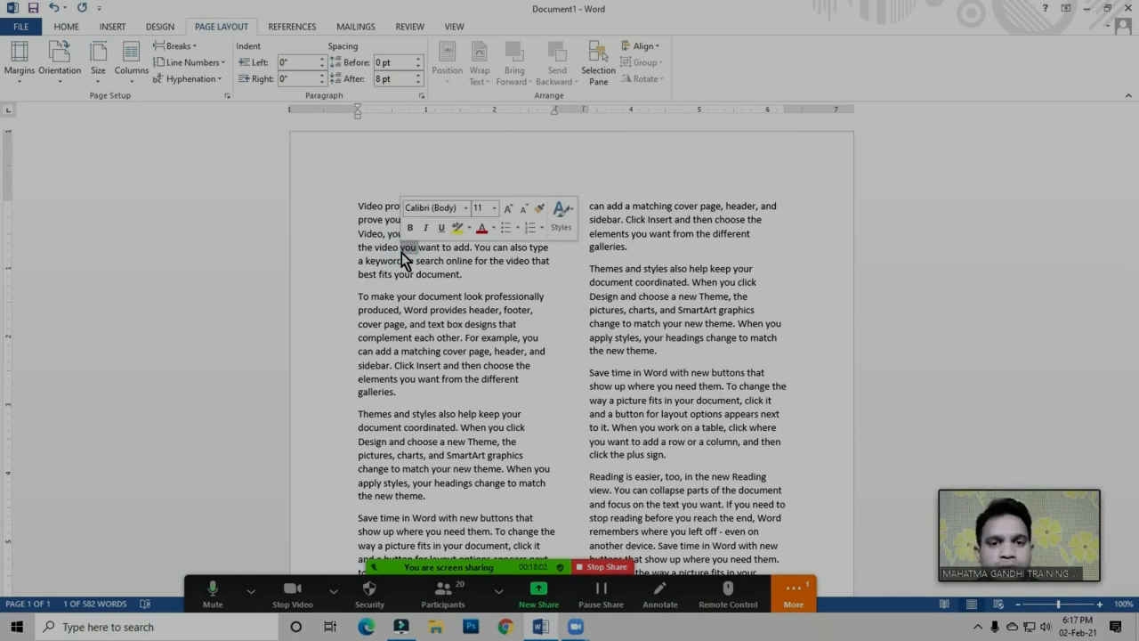
{"action": "left_click", "coordinate": [402, 253]}
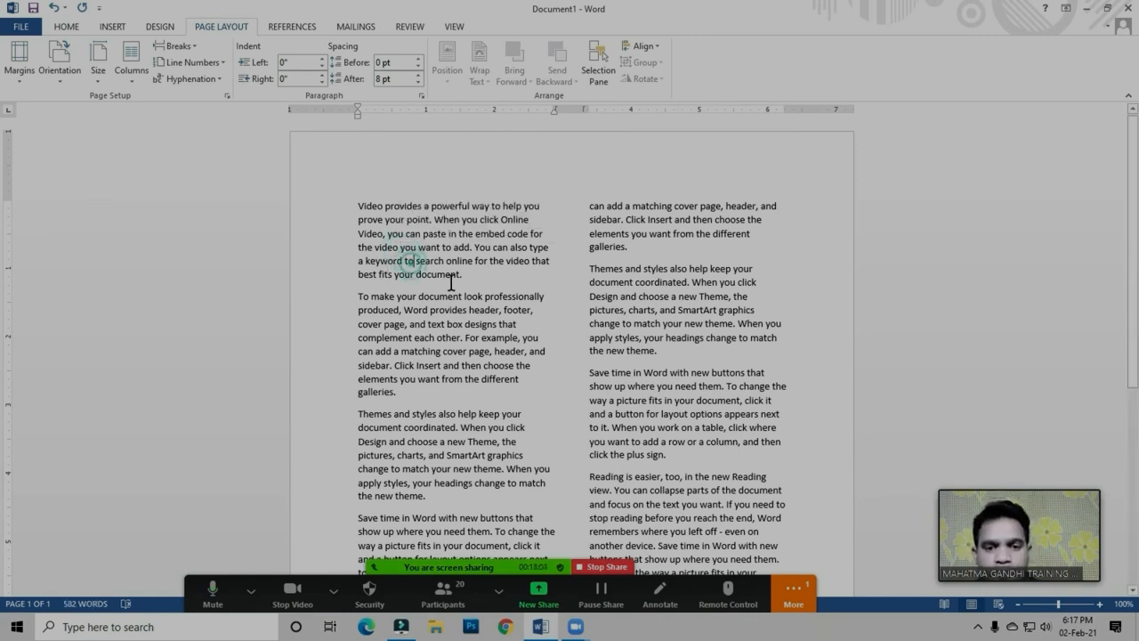
Mute all participants in the Zoom meeting and close the participant list
{"action": "left_click", "coordinate": [441, 595]}
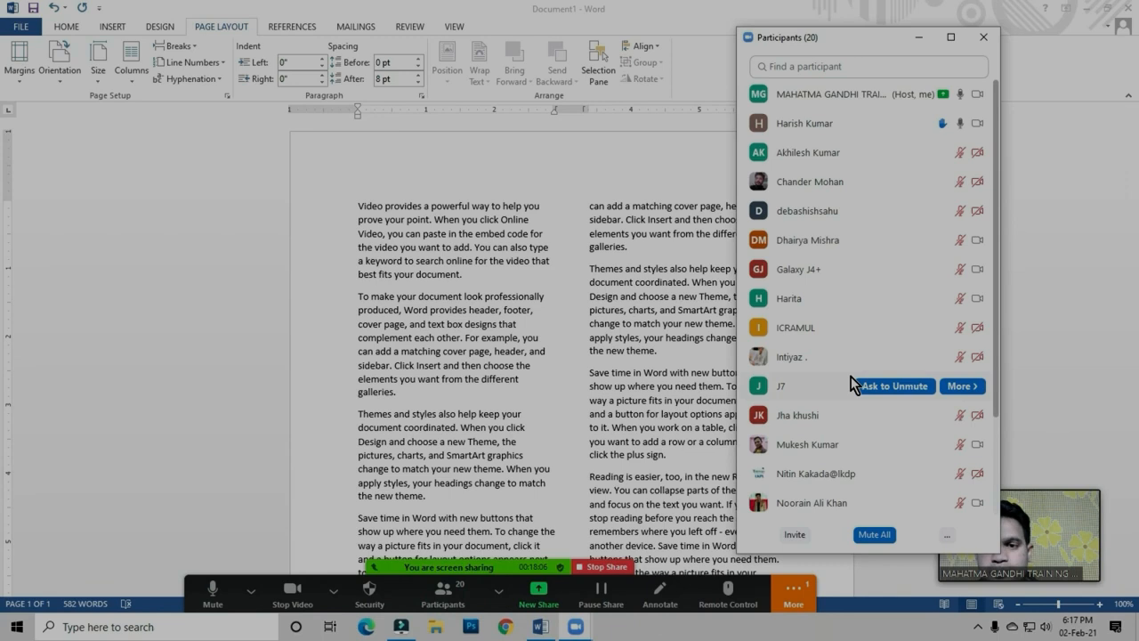
{"action": "left_click", "coordinate": [874, 534]}
{"action": "left_click", "coordinate": [629, 354]}
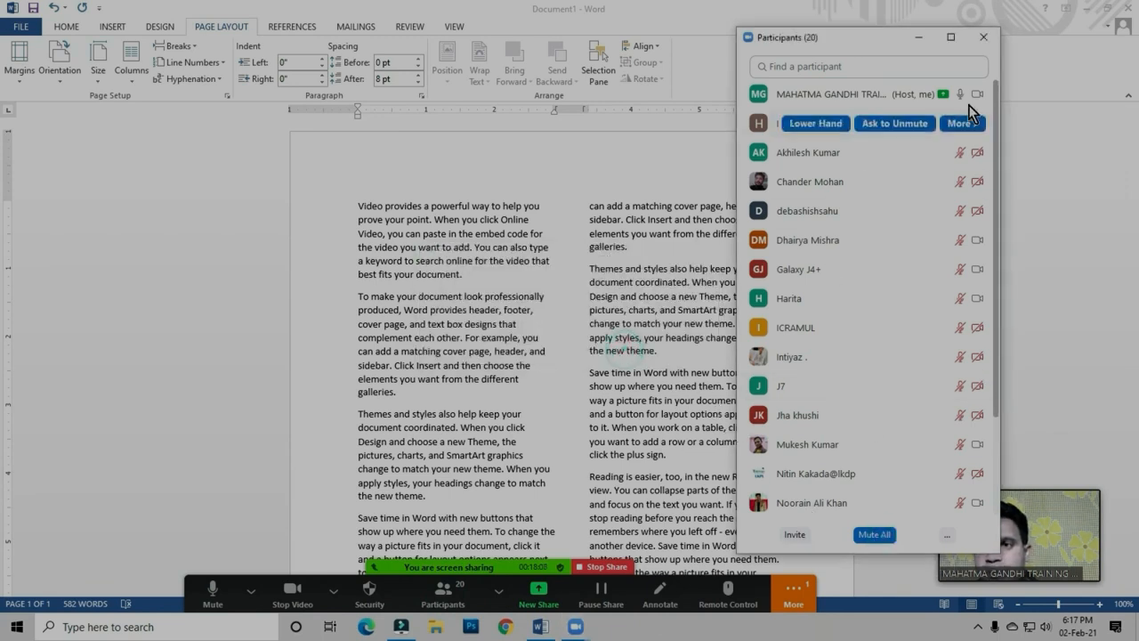
{"action": "left_click", "coordinate": [983, 37]}
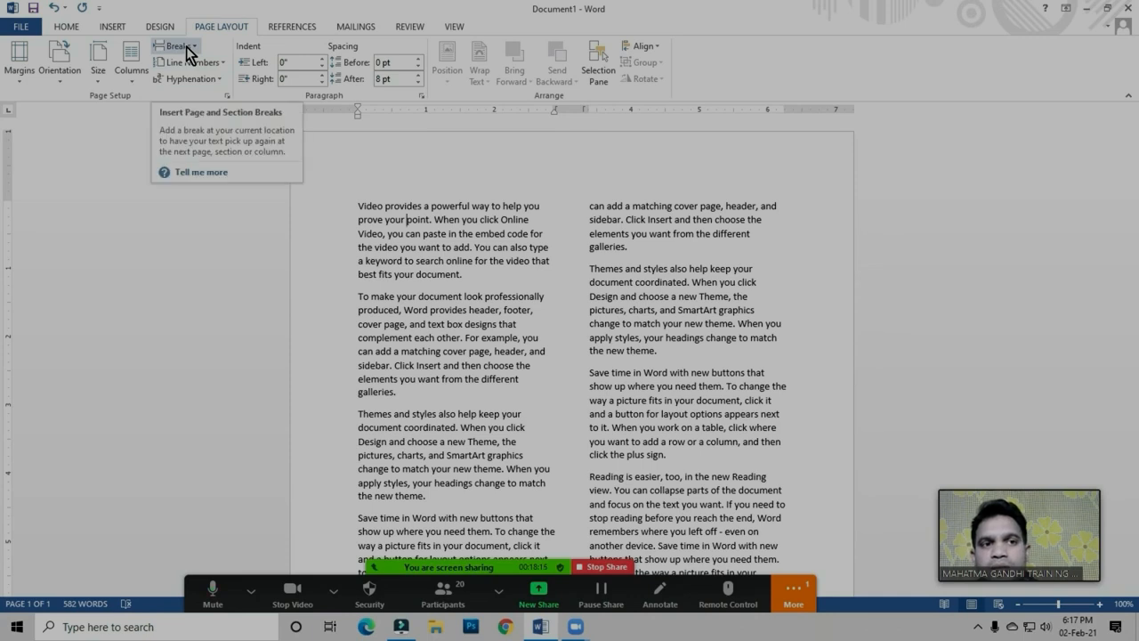
Examine the available page and section break types and how the two-column text runs down the page
{"action": "left_click", "coordinate": [499, 288]}
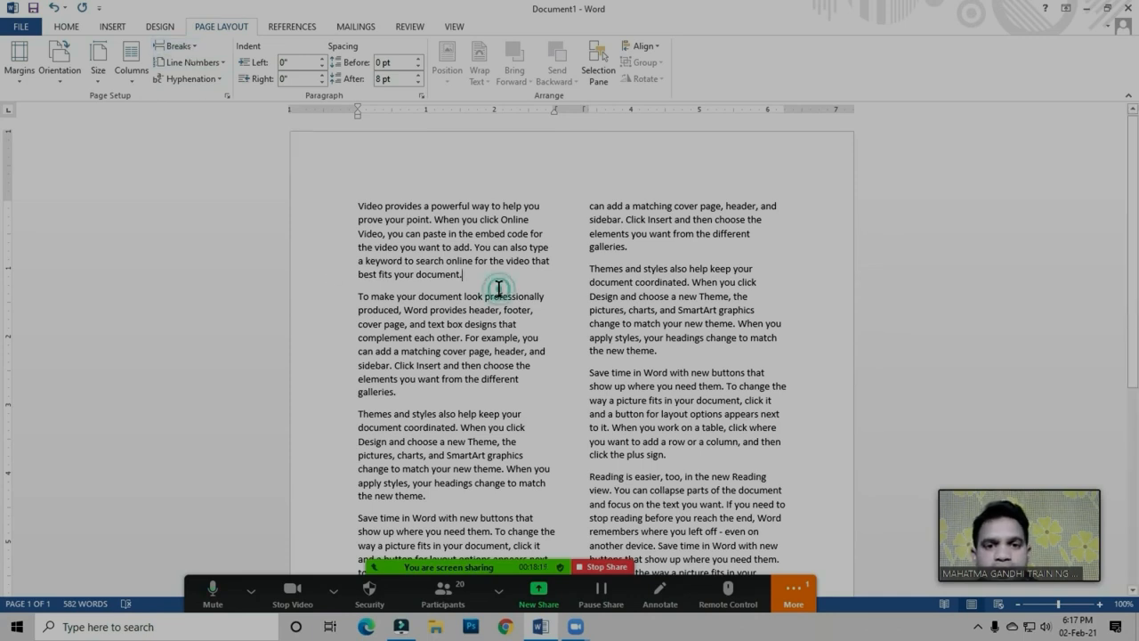
{"action": "left_click", "coordinate": [182, 46]}
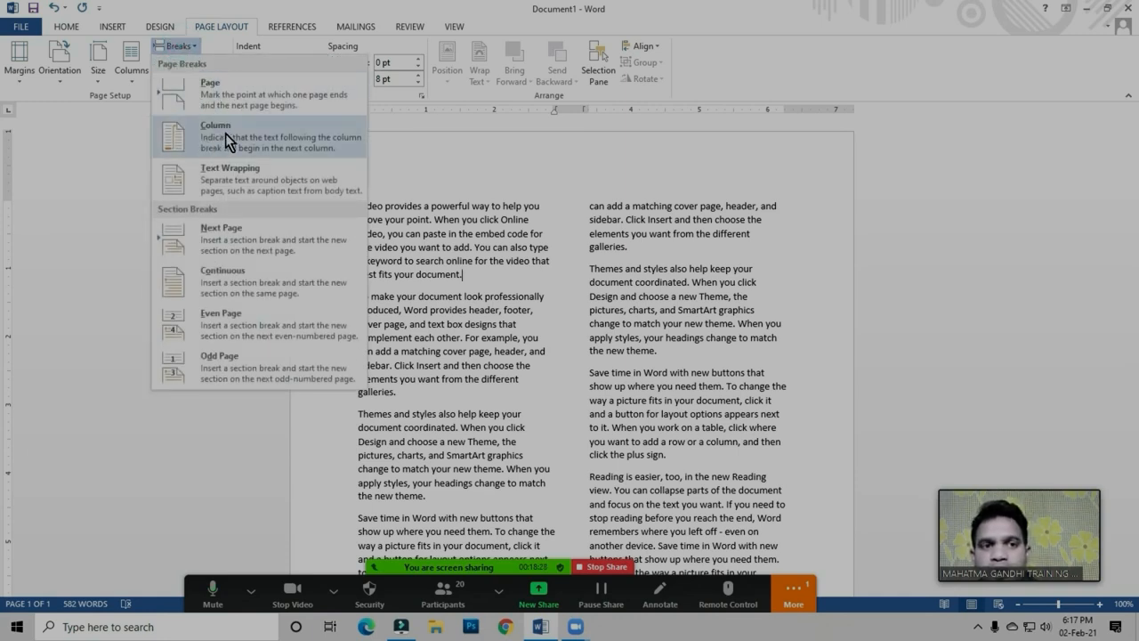
{"action": "left_click", "coordinate": [447, 366]}
{"action": "scroll", "coordinate": [531, 318], "scroll_direction": "down", "scroll_amount": 3}
{"action": "scroll", "coordinate": [531, 318], "scroll_direction": "down", "scroll_amount": 4}
{"action": "scroll", "coordinate": [541, 298], "scroll_direction": "up", "scroll_amount": 5}
{"action": "scroll", "coordinate": [369, 194], "scroll_direction": "up", "scroll_amount": 2}
{"action": "scroll", "coordinate": [517, 250], "scroll_direction": "down", "scroll_amount": 8}
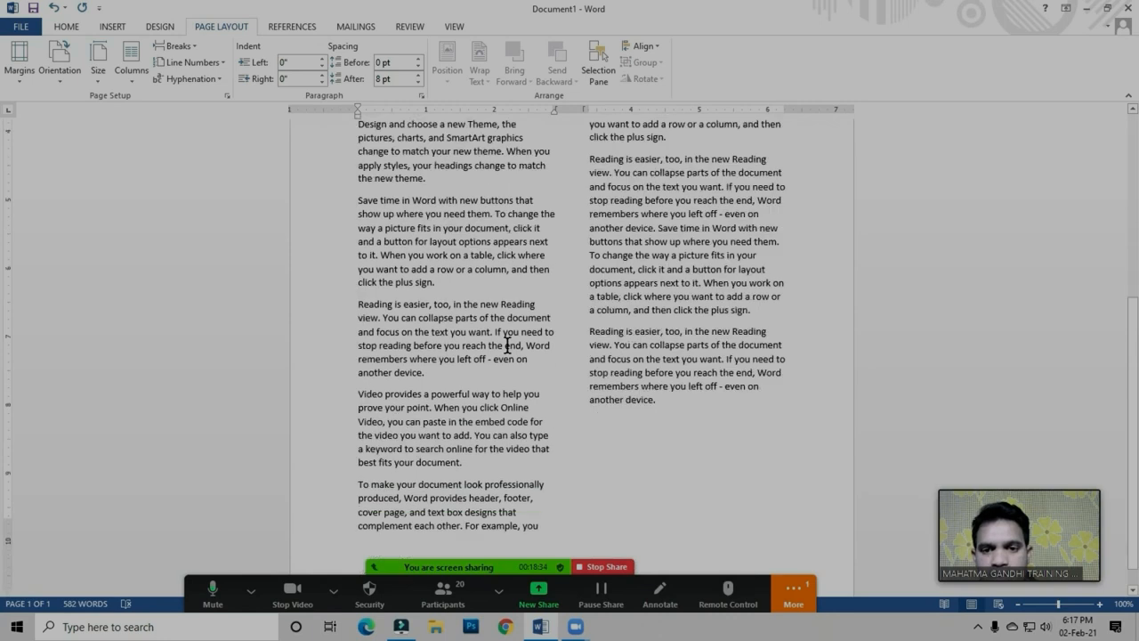
{"action": "scroll", "coordinate": [507, 346], "scroll_direction": "down", "scroll_amount": 1}
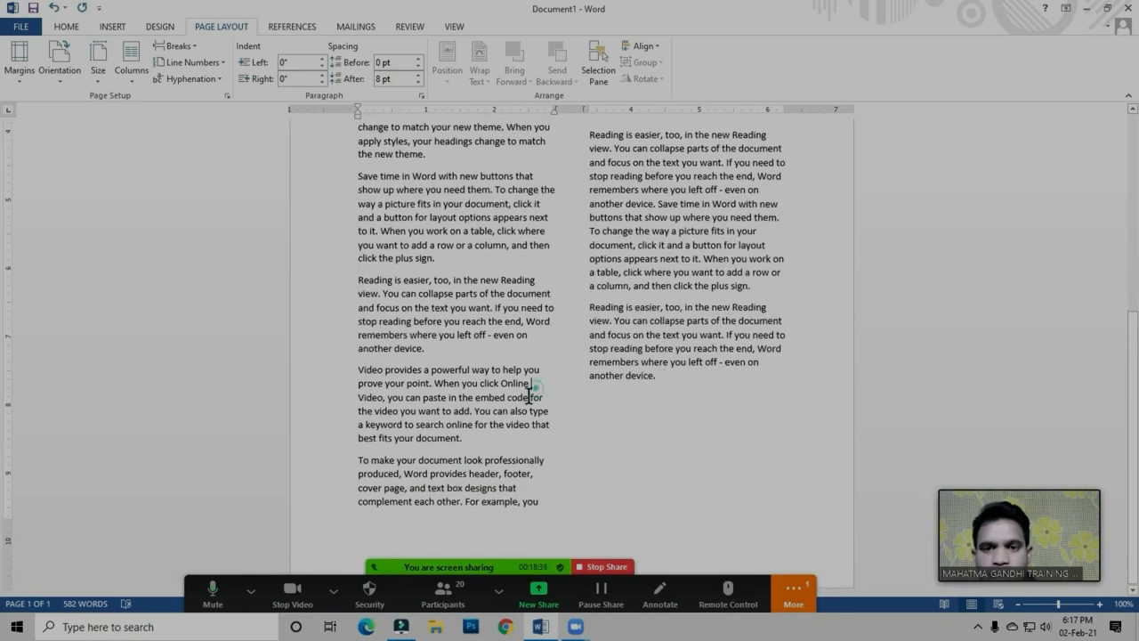
{"action": "scroll", "coordinate": [523, 399], "scroll_direction": "up", "scroll_amount": 3}
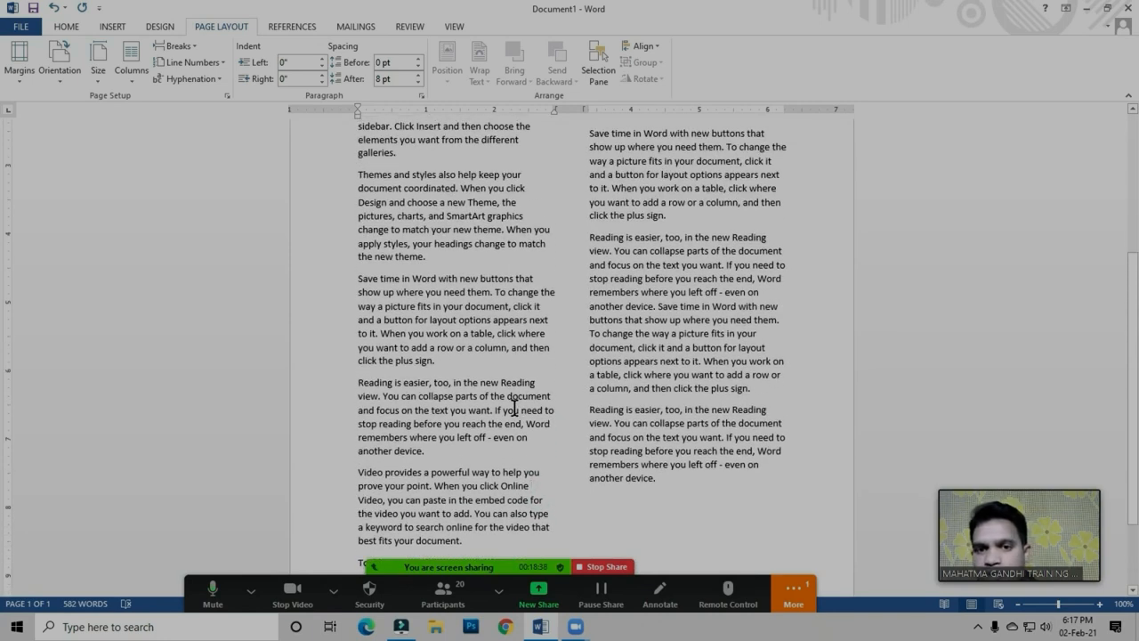
{"action": "scroll", "coordinate": [514, 410], "scroll_direction": "up", "scroll_amount": 1}
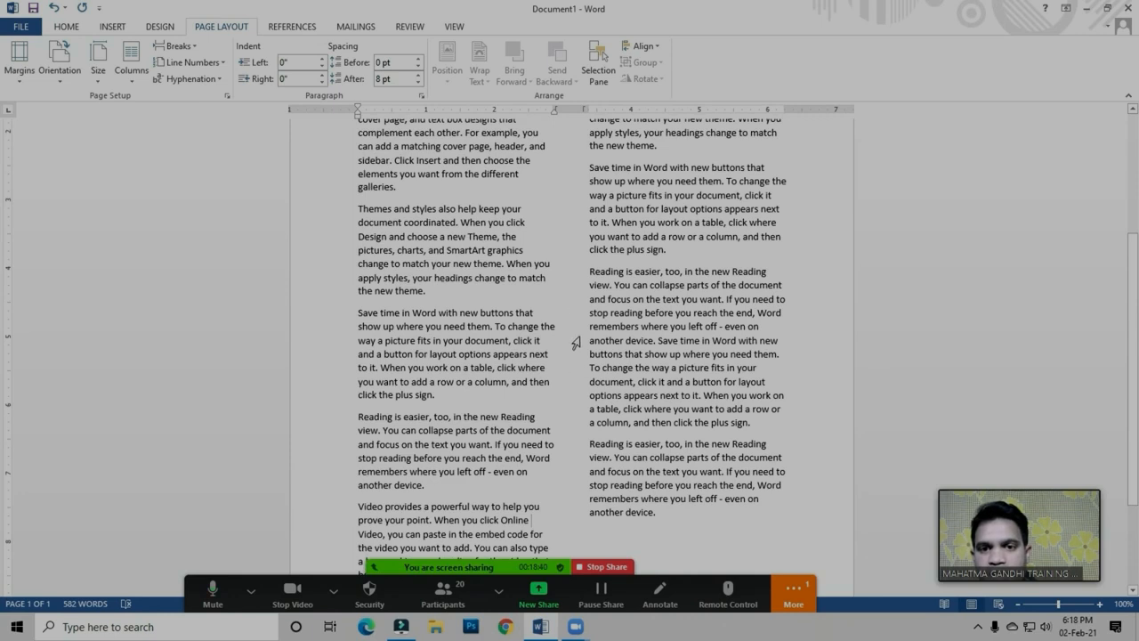
Insert a page break before the first "Reading is easier, too" paragraph in the second column and check both pages
{"action": "left_click_drag", "start_coordinate": [591, 267], "coordinate": [658, 513]}
{"action": "left_click", "coordinate": [647, 340]}
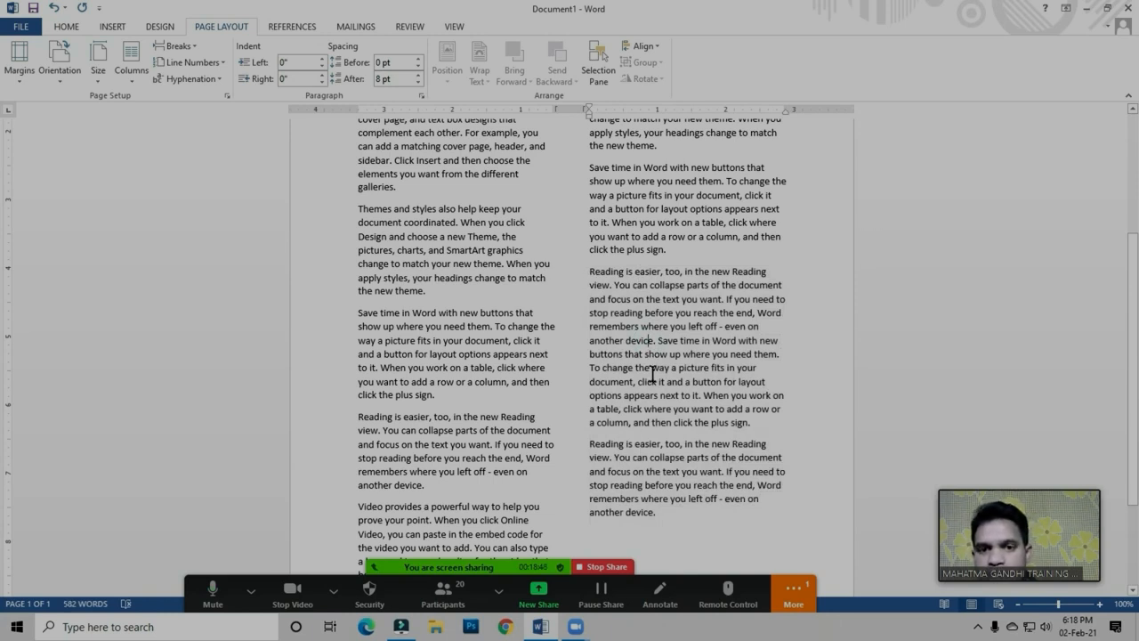
{"action": "left_click", "coordinate": [112, 26]}
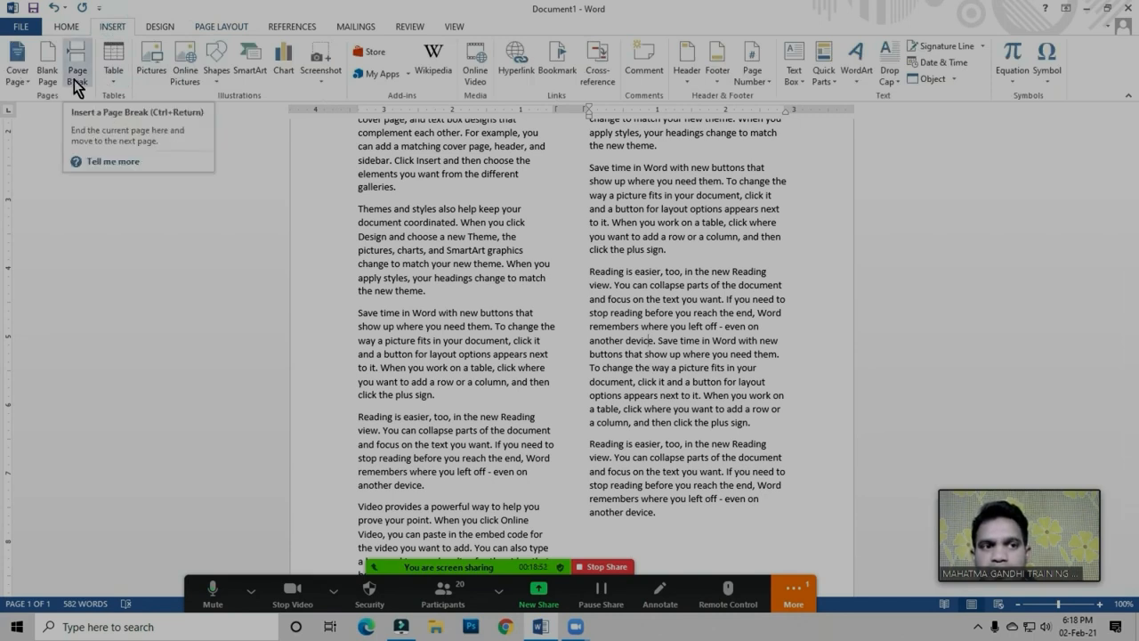
{"action": "left_click", "coordinate": [227, 26]}
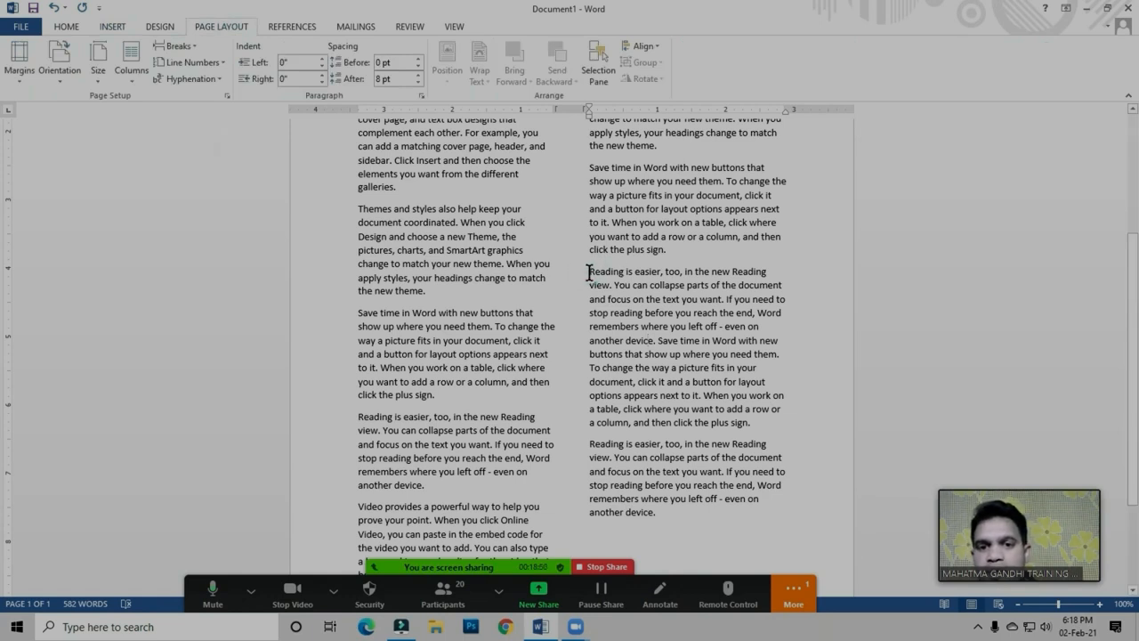
{"action": "left_click", "coordinate": [186, 49]}
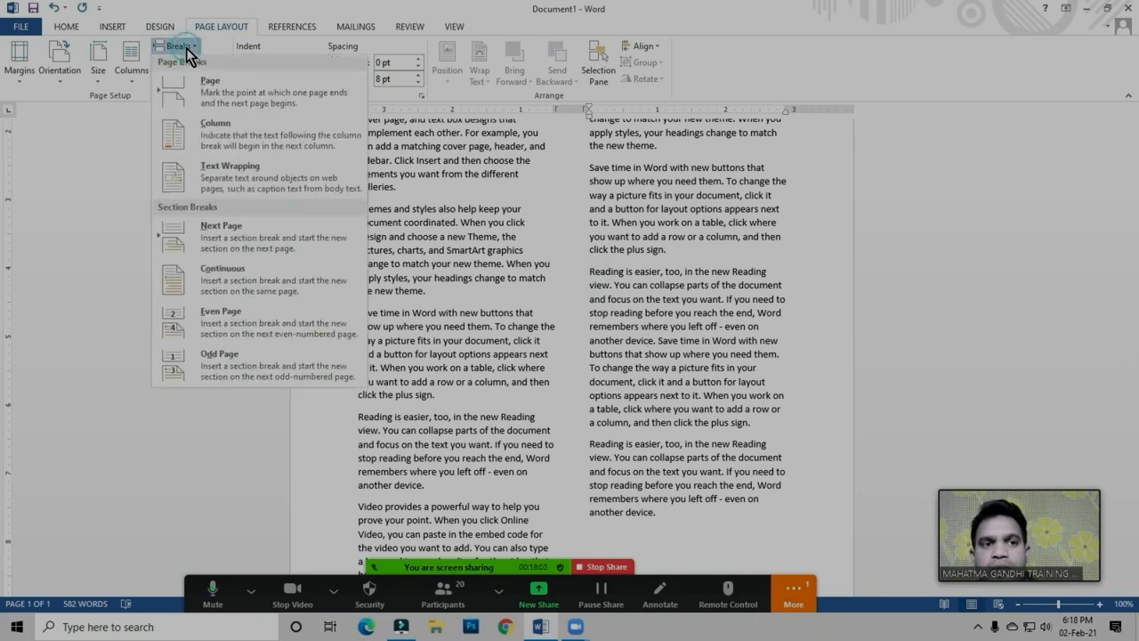
{"action": "left_click", "coordinate": [218, 96]}
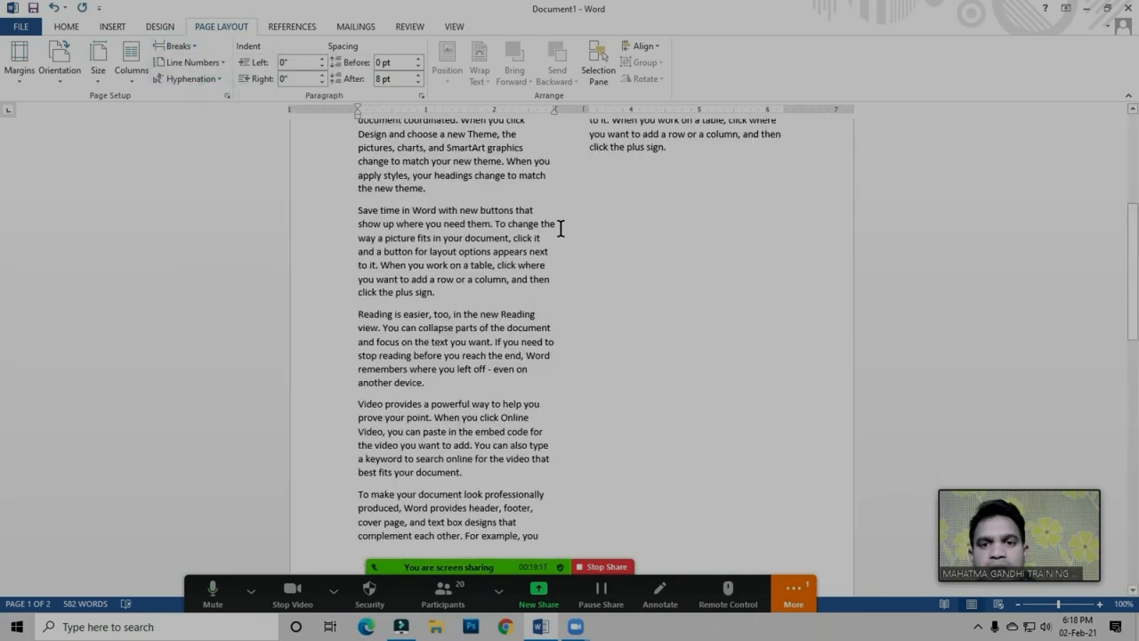
{"action": "scroll", "coordinate": [626, 265], "scroll_direction": "down", "scroll_amount": 7}
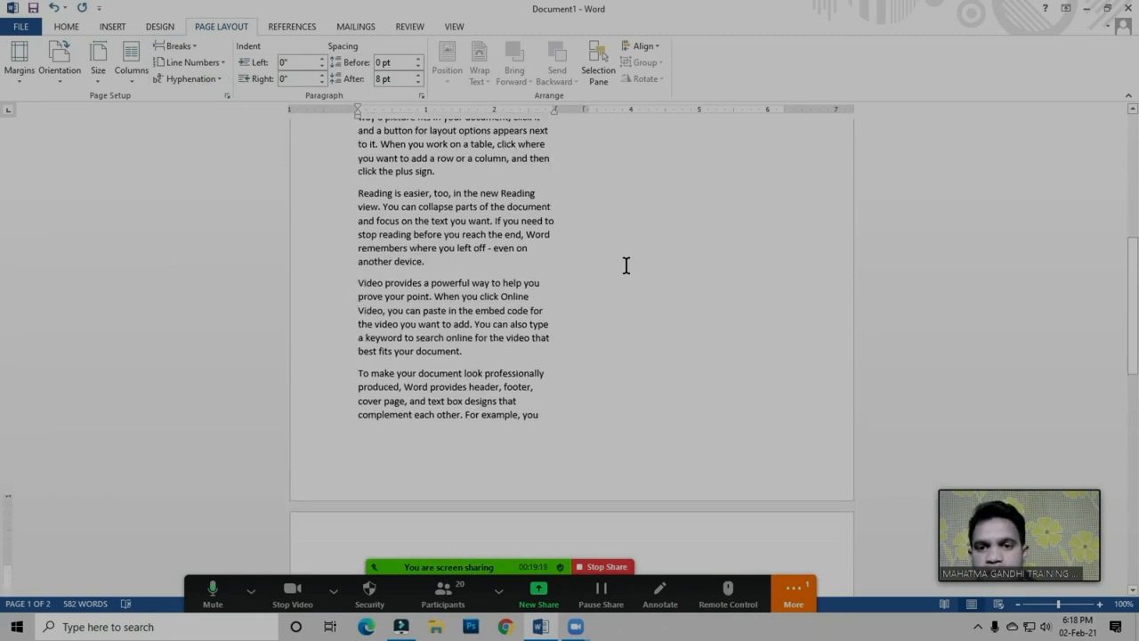
{"action": "scroll", "coordinate": [560, 321], "scroll_direction": "down", "scroll_amount": 2}
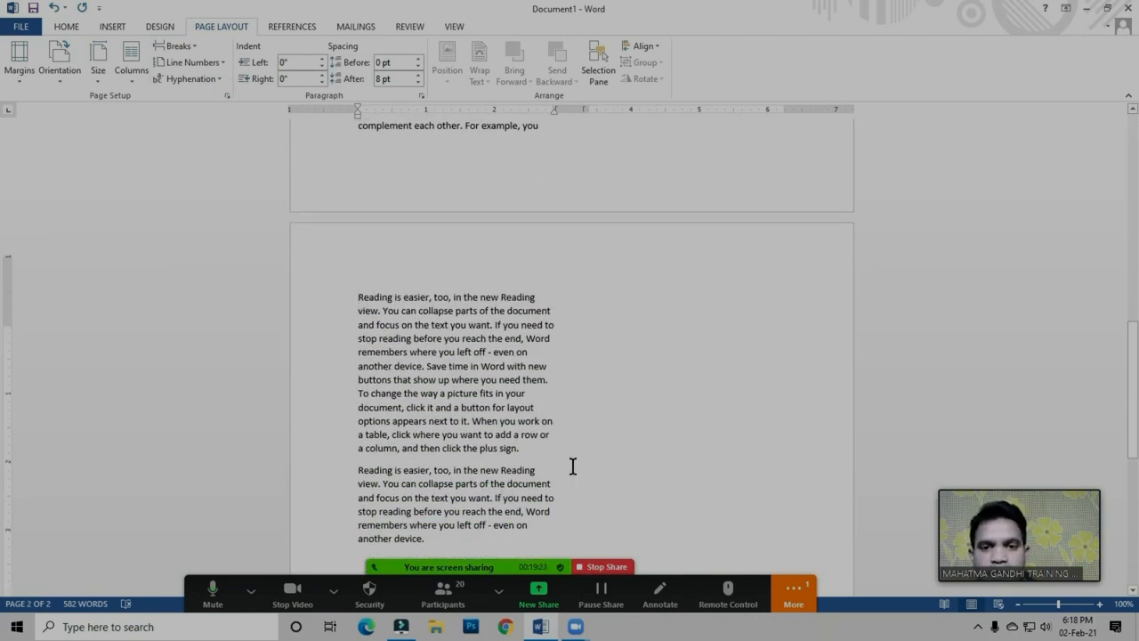
{"action": "scroll", "coordinate": [530, 404], "scroll_direction": "up", "scroll_amount": 4}
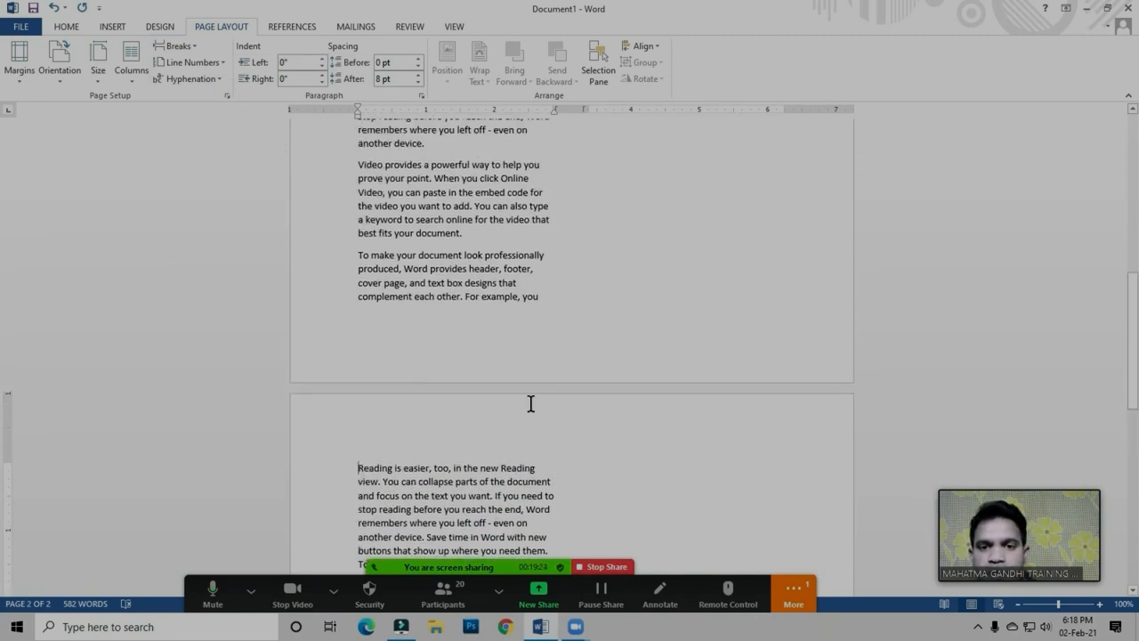
Insert a column break before the "Video provides a powerful way" paragraph near the end of page 1's first column
{"action": "left_click", "coordinate": [178, 45]}
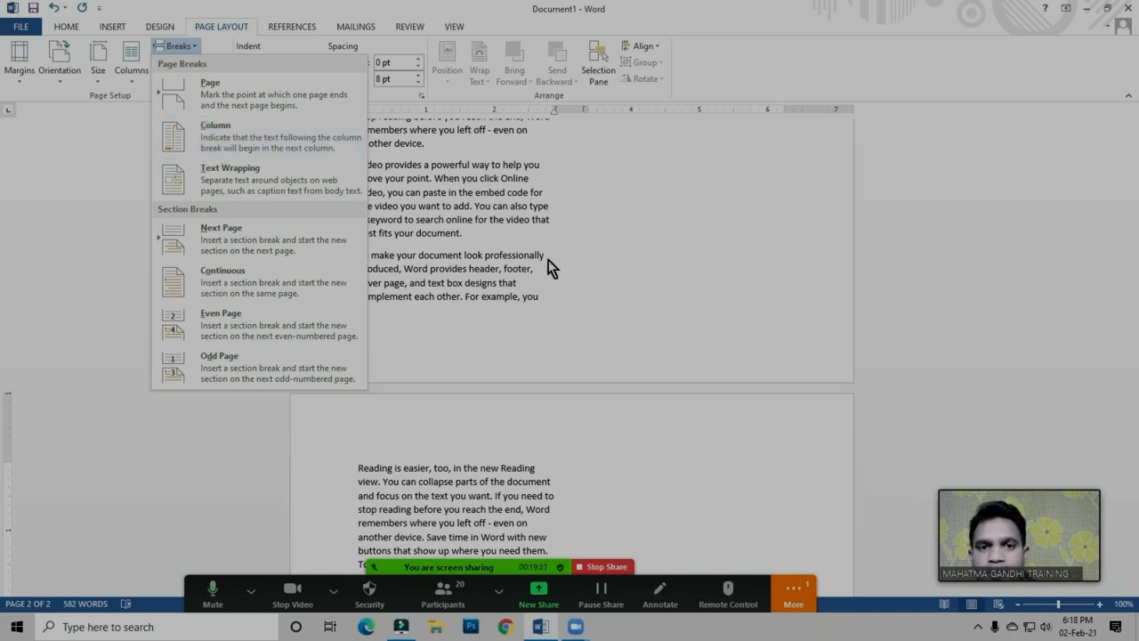
{"action": "scroll", "coordinate": [508, 317], "scroll_direction": "up", "scroll_amount": 4}
{"action": "scroll", "coordinate": [507, 318], "scroll_direction": "up", "scroll_amount": 10}
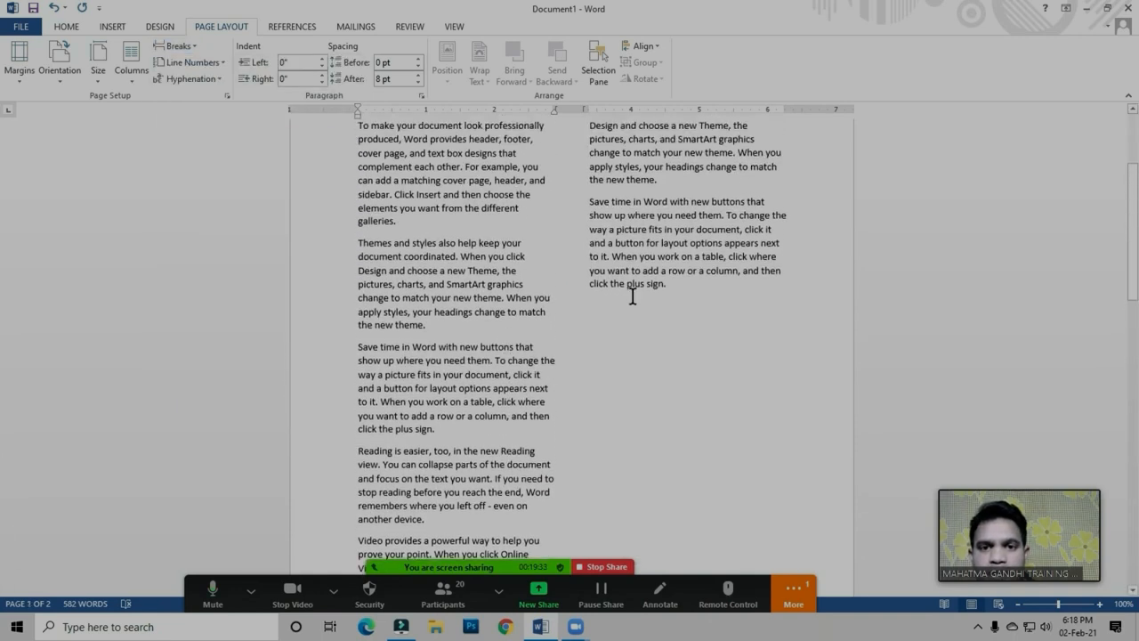
{"action": "scroll", "coordinate": [581, 320], "scroll_direction": "down", "scroll_amount": 7}
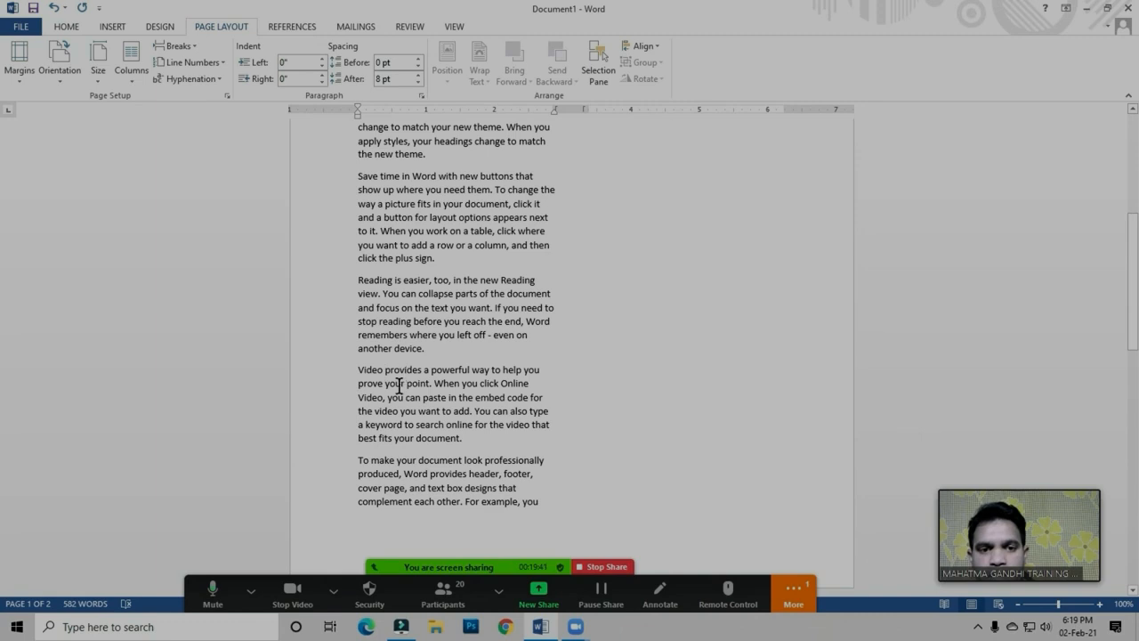
{"action": "left_click_drag", "start_coordinate": [361, 373], "coordinate": [463, 437]}
{"action": "left_click", "coordinate": [455, 440]}
{"action": "scroll", "coordinate": [602, 437], "scroll_direction": "up", "scroll_amount": 8}
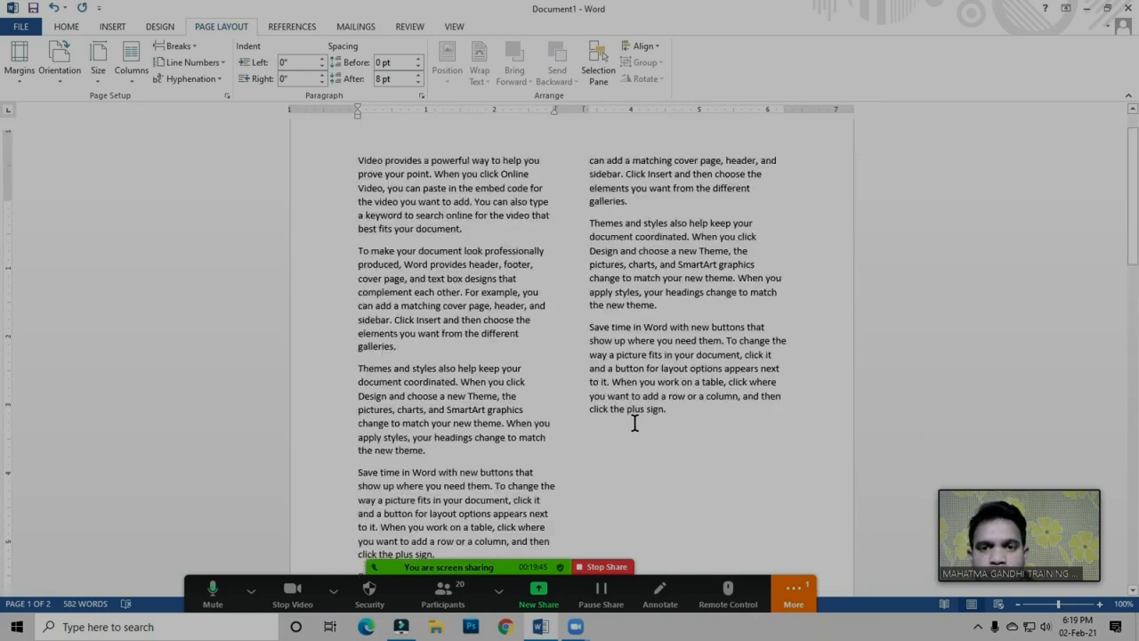
{"action": "scroll", "coordinate": [612, 290], "scroll_direction": "down", "scroll_amount": 9}
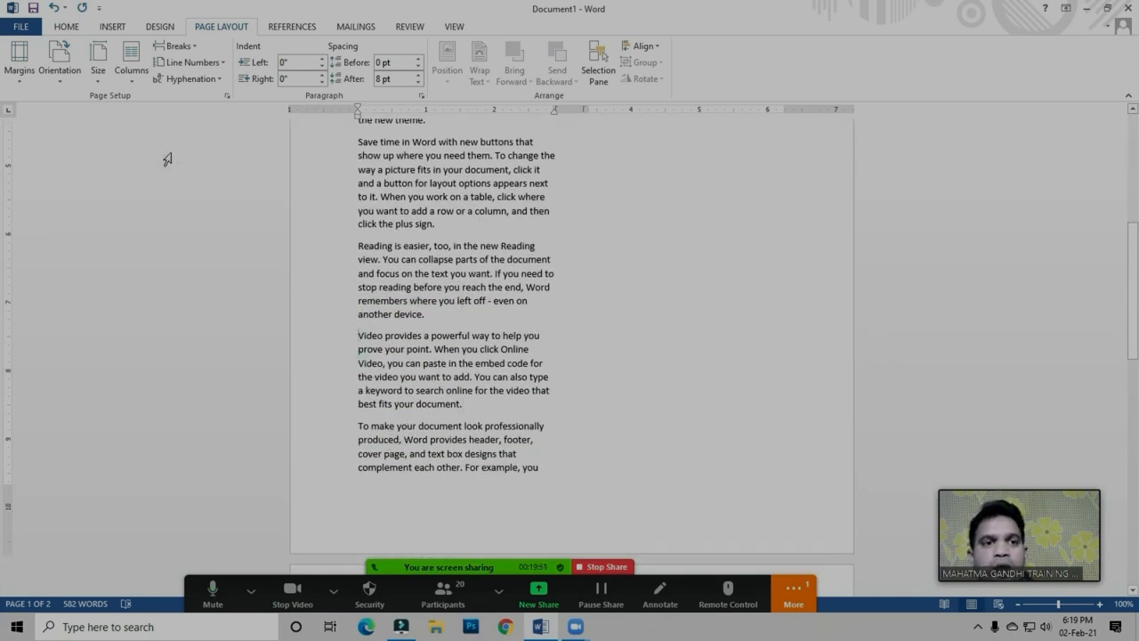
{"action": "left_click", "coordinate": [178, 48]}
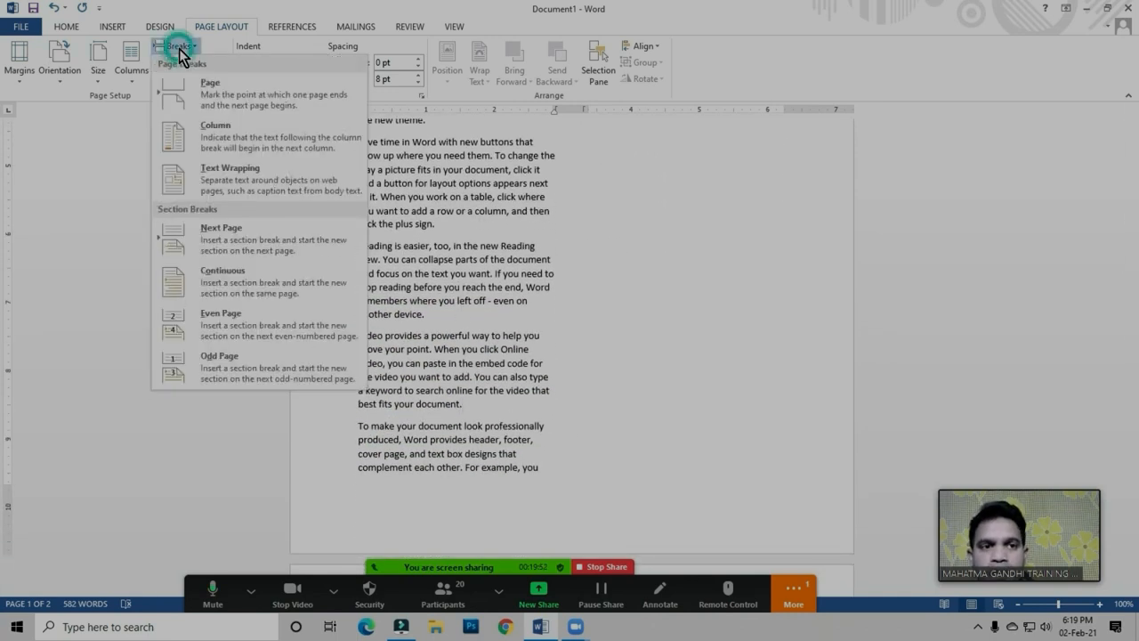
{"action": "left_click", "coordinate": [222, 138]}
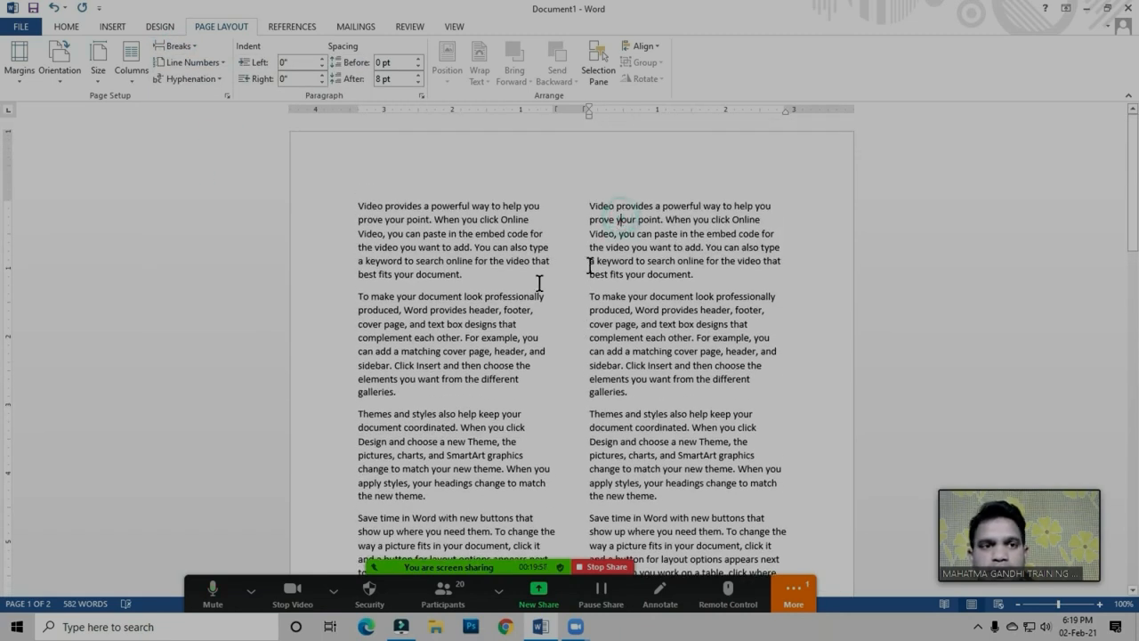
Insert an Odd Page section break before the "Themes and styles" paragraph in the second column and check the page it moves to
{"action": "left_click", "coordinate": [174, 46]}
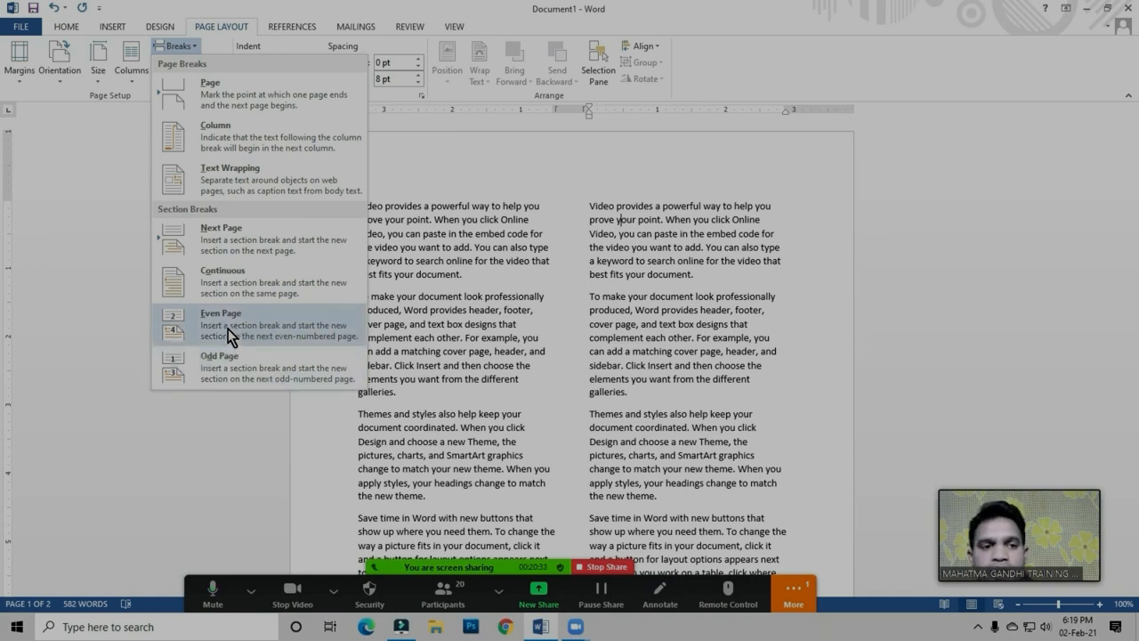
{"action": "left_click", "coordinate": [432, 332]}
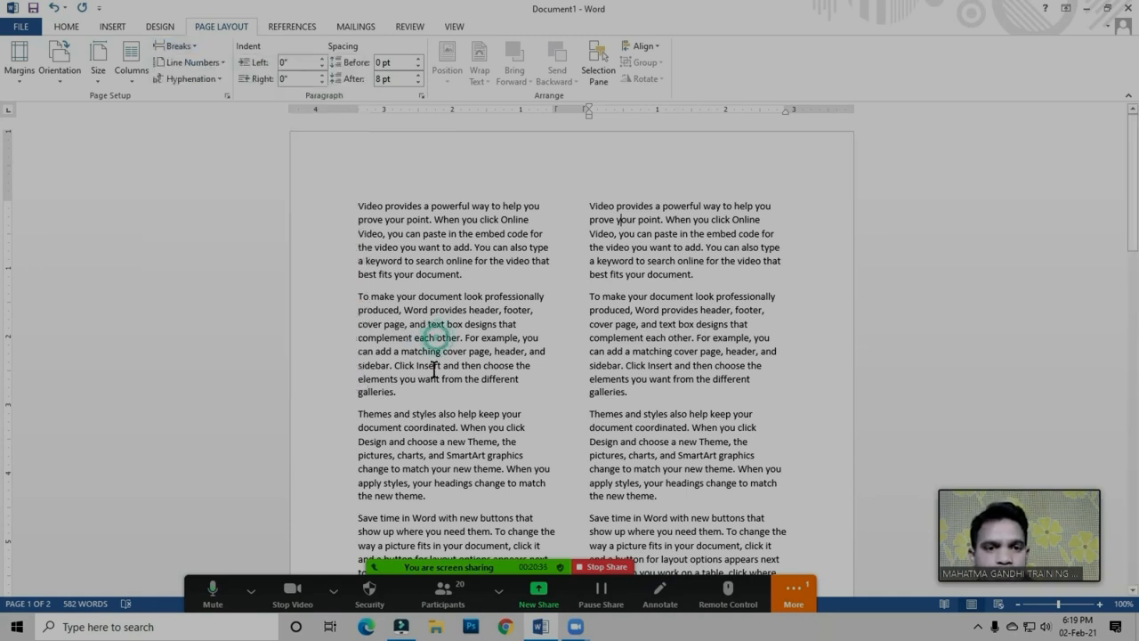
{"action": "left_click", "coordinate": [432, 245]}
{"action": "scroll", "coordinate": [432, 245], "scroll_direction": "down", "scroll_amount": 5}
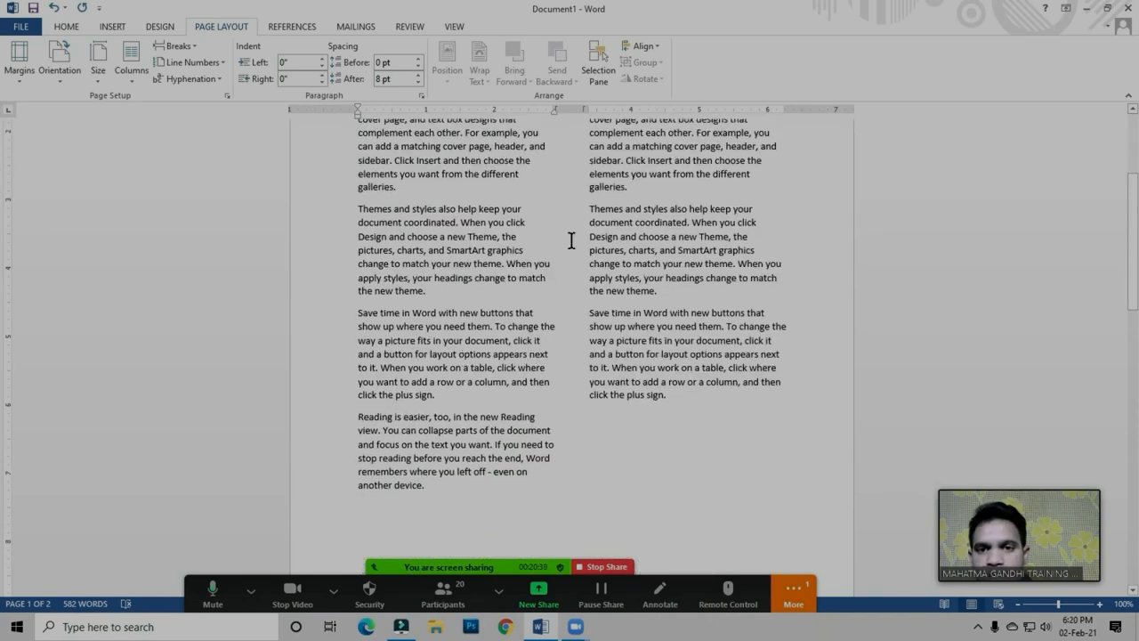
{"action": "left_click", "coordinate": [591, 204]}
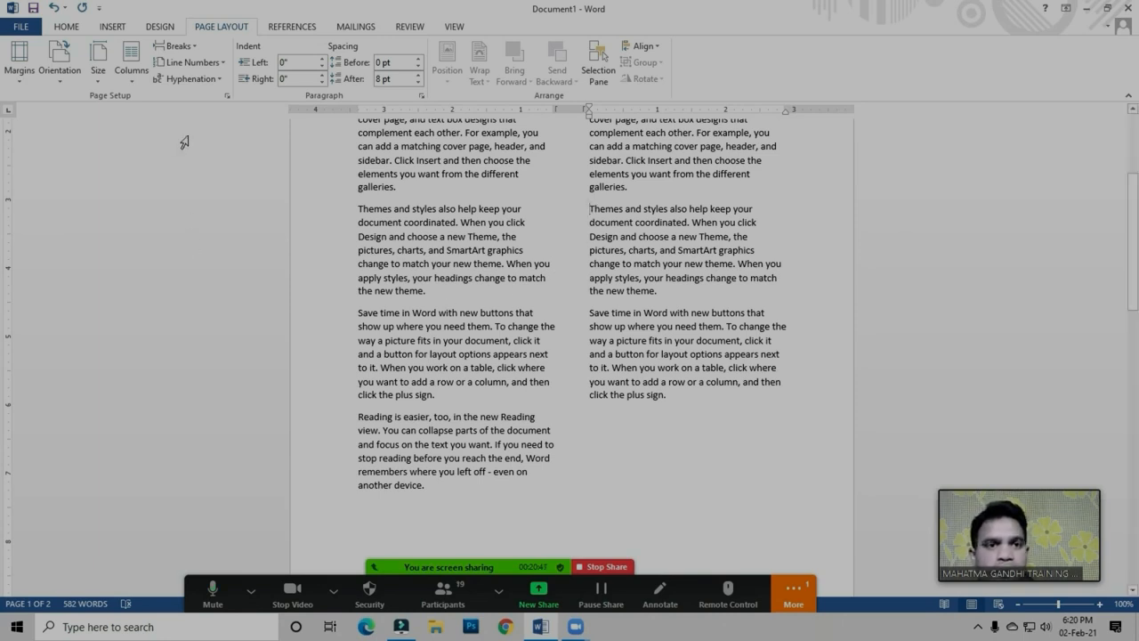
{"action": "left_click", "coordinate": [183, 47]}
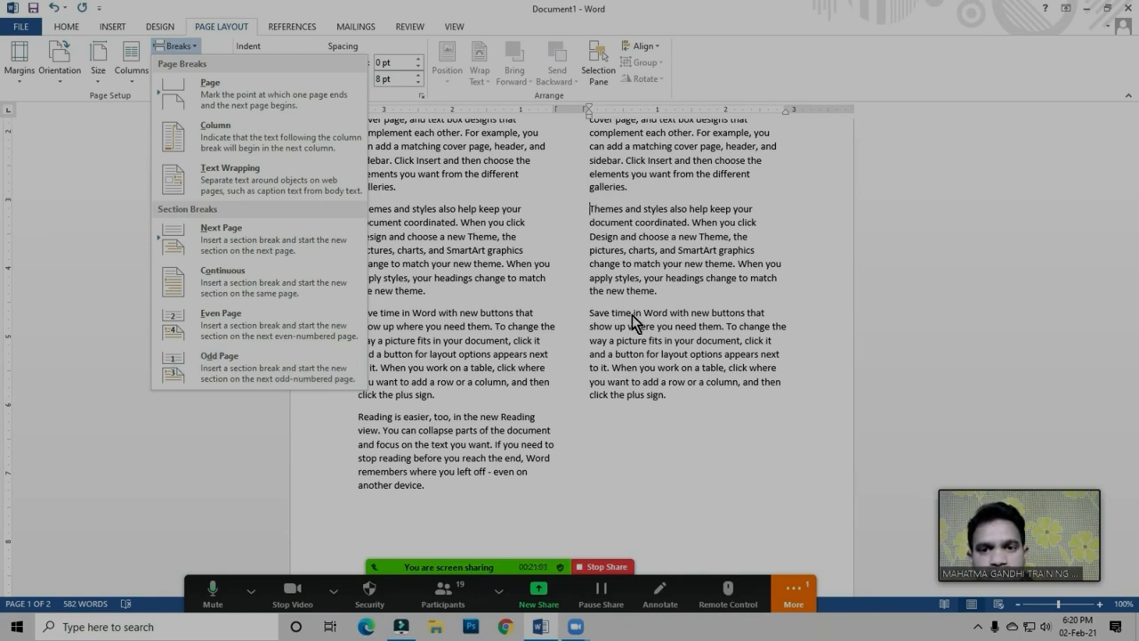
{"action": "left_click", "coordinate": [219, 361]}
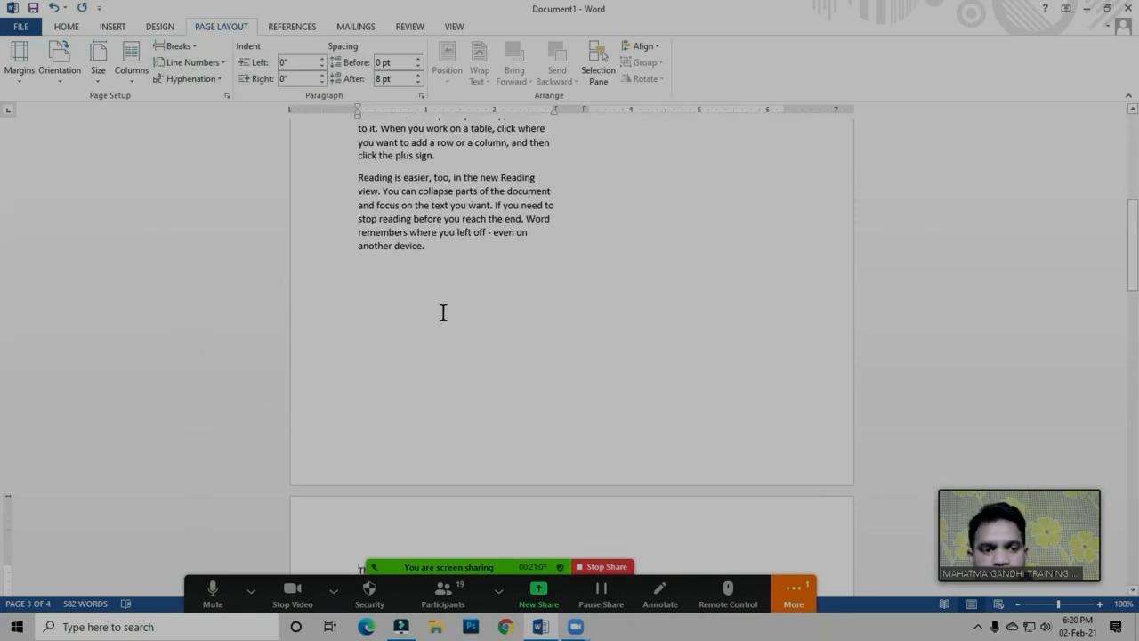
{"action": "scroll", "coordinate": [443, 311], "scroll_direction": "down", "scroll_amount": 5}
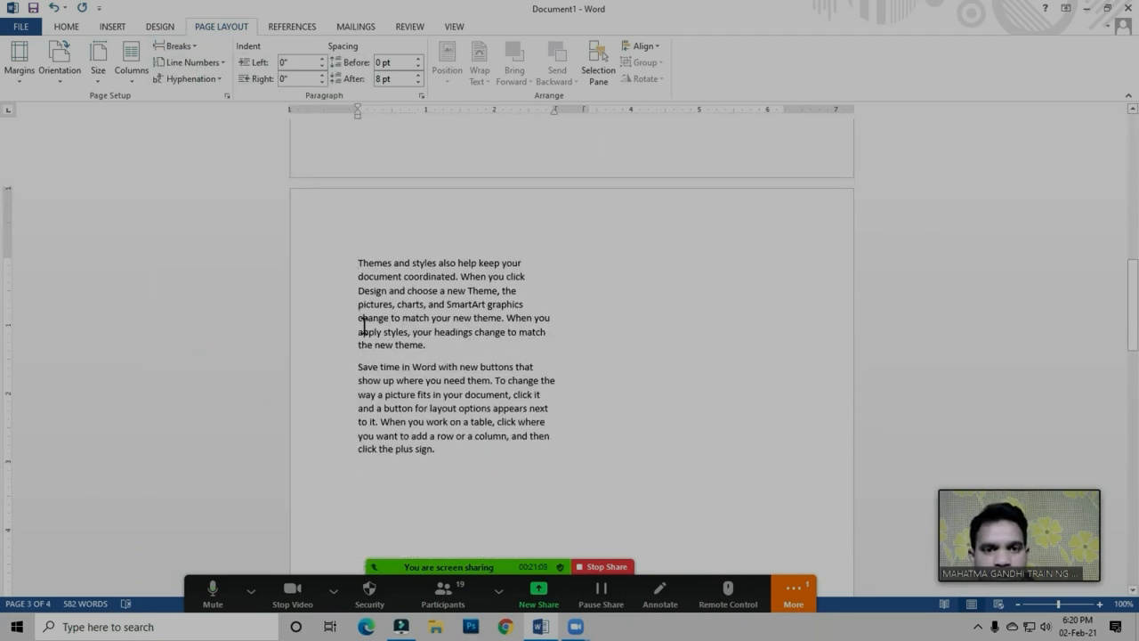
{"action": "left_click", "coordinate": [369, 271]}
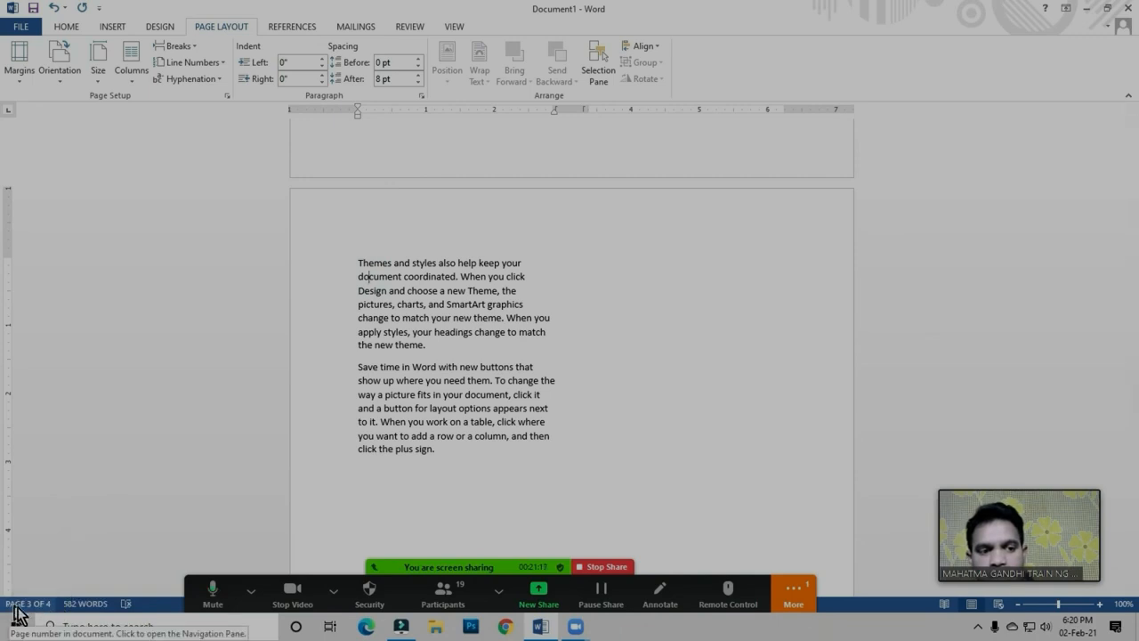
{"action": "left_click", "coordinate": [393, 422]}
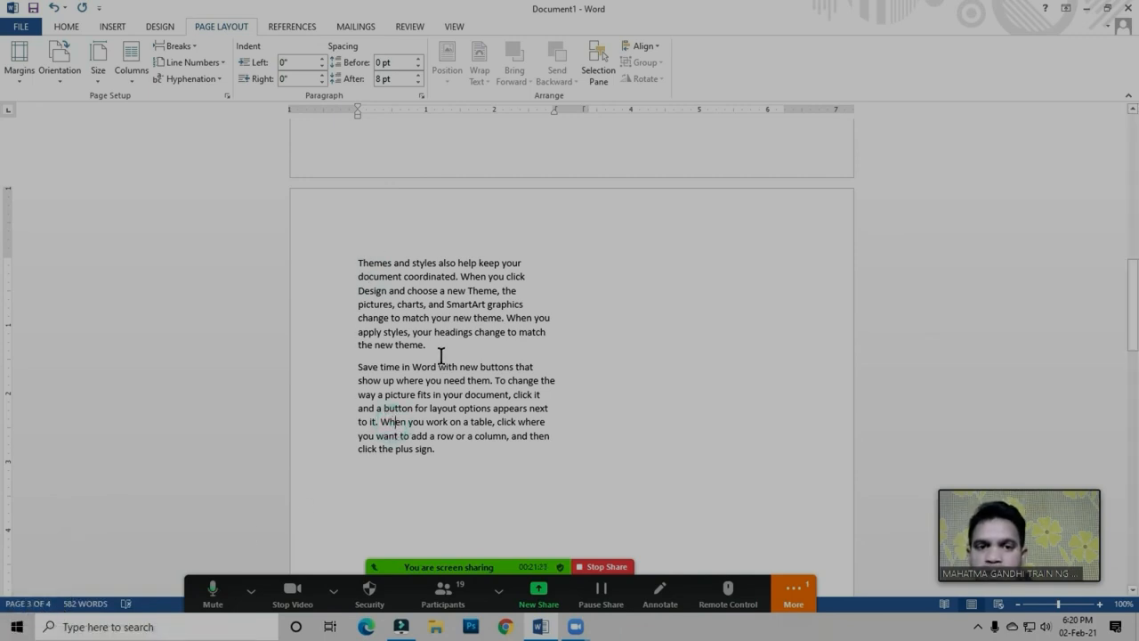
Review the available break types and the two-column text remaining on the first page
{"action": "left_click", "coordinate": [181, 49]}
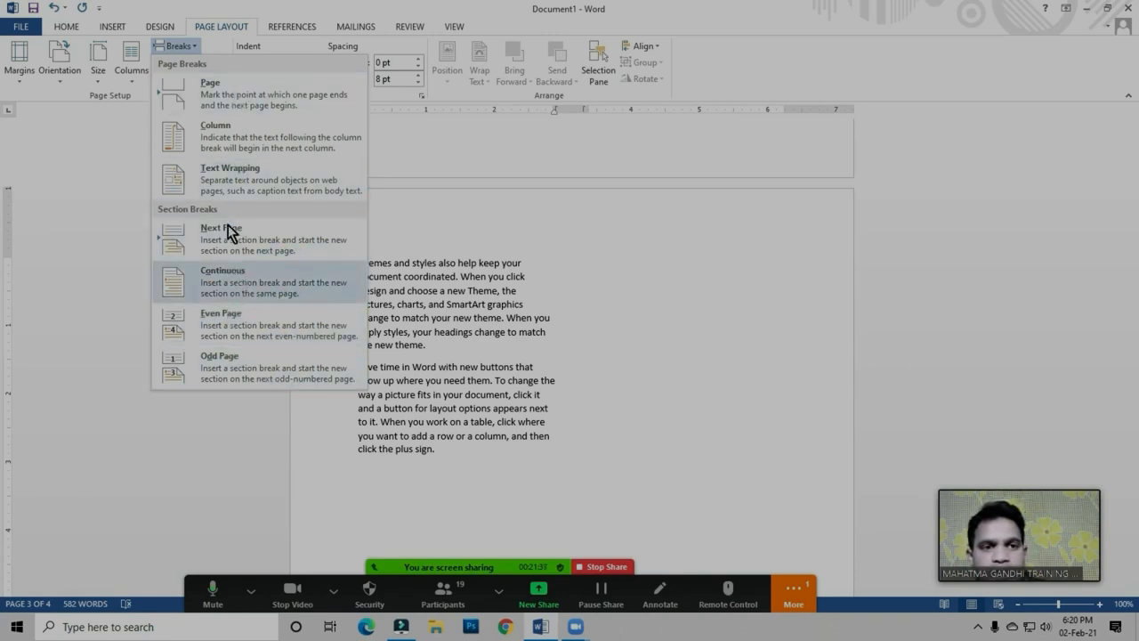
{"action": "left_click", "coordinate": [479, 356]}
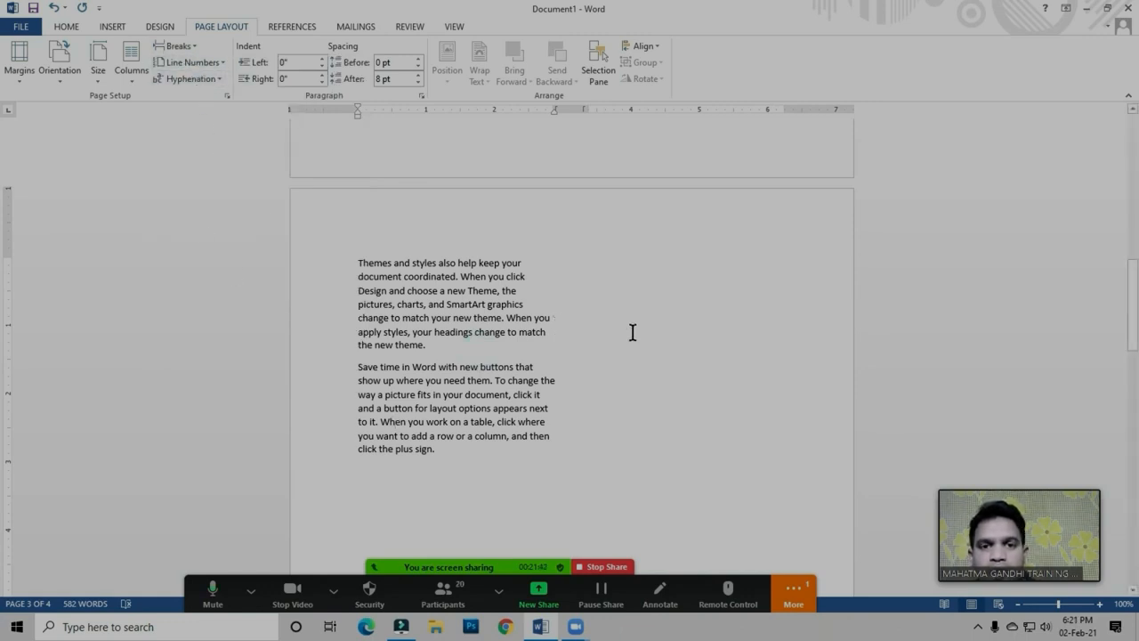
{"action": "scroll", "coordinate": [633, 330], "scroll_direction": "up", "scroll_amount": 15}
{"action": "scroll", "coordinate": [562, 343], "scroll_direction": "up", "scroll_amount": 1}
{"action": "left_click", "coordinate": [574, 316]}
{"action": "left_click", "coordinate": [634, 405]}
{"action": "left_click", "coordinate": [430, 370]}
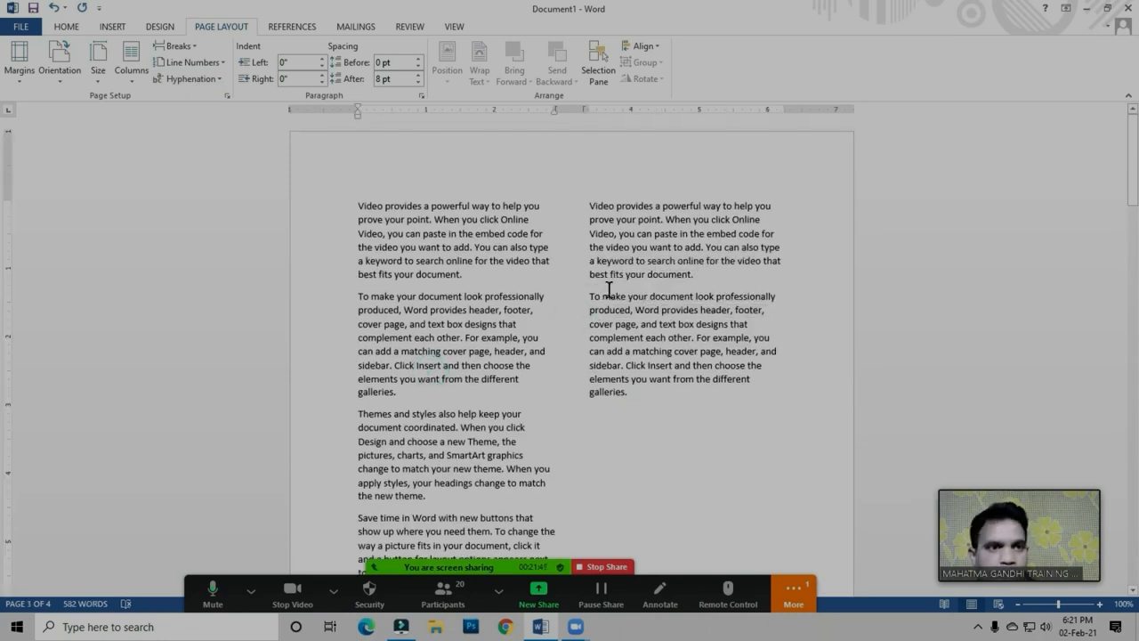
Delete all the text in the document and set the layout to one column
{"action": "left_click", "coordinate": [555, 326]}
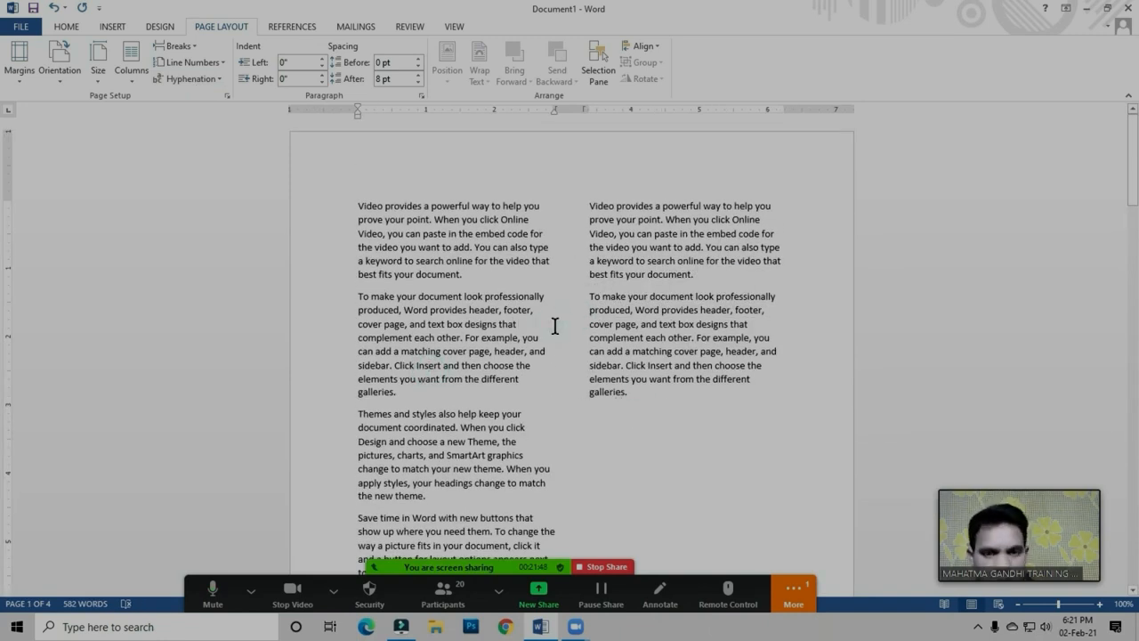
{"action": "key", "text": "ctrl+a"}
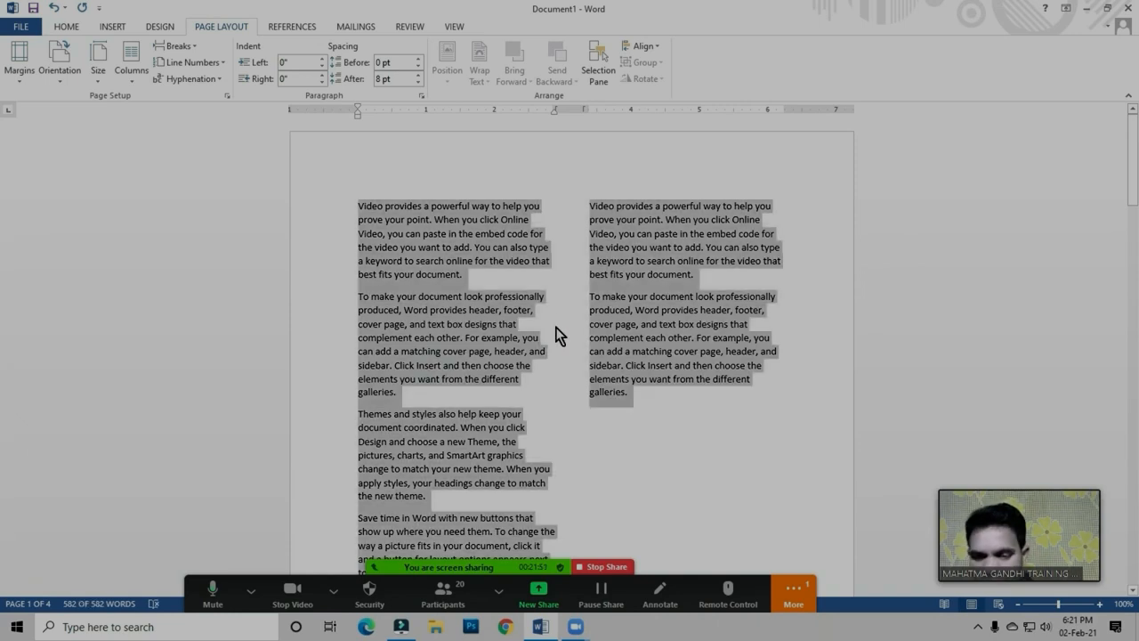
{"action": "key", "text": "Delete"}
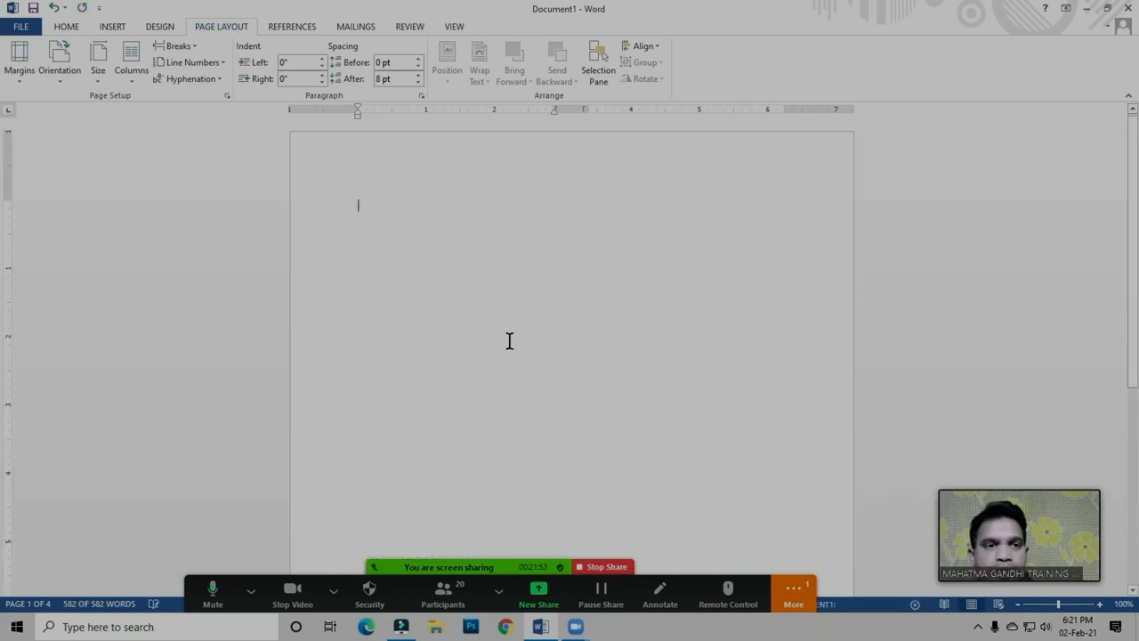
{"action": "left_click", "coordinate": [134, 79]}
{"action": "left_click", "coordinate": [161, 106]}
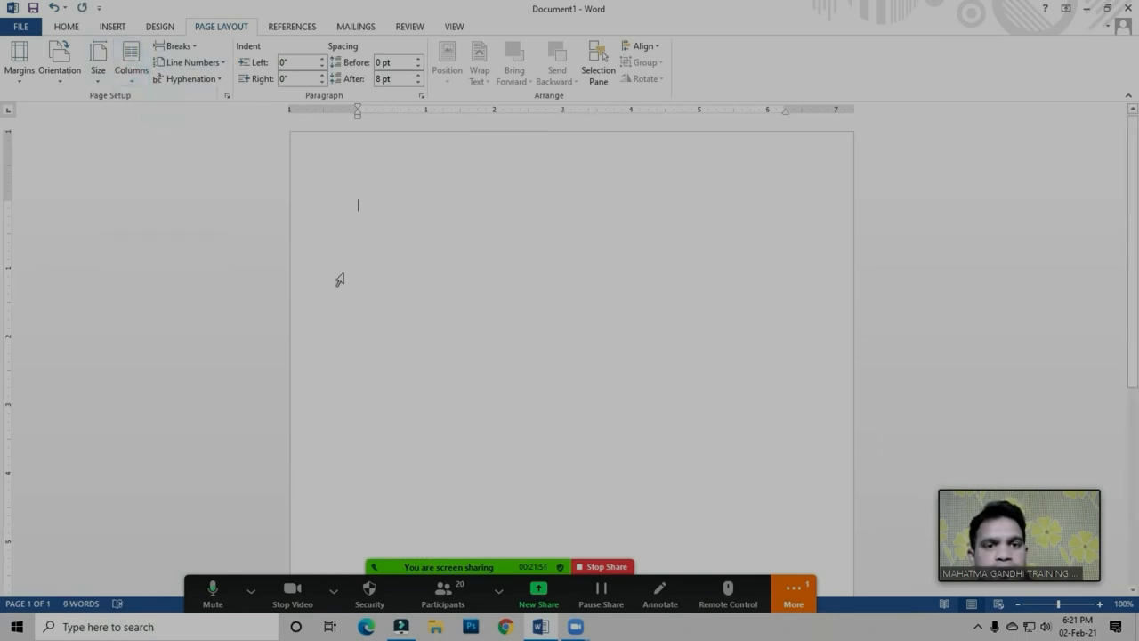
Generate sample paragraphs at the start of the empty page with the formula =rand ()
{"action": "double_click", "coordinate": [375, 210]}
{"action": "left_click", "coordinate": [374, 209]}
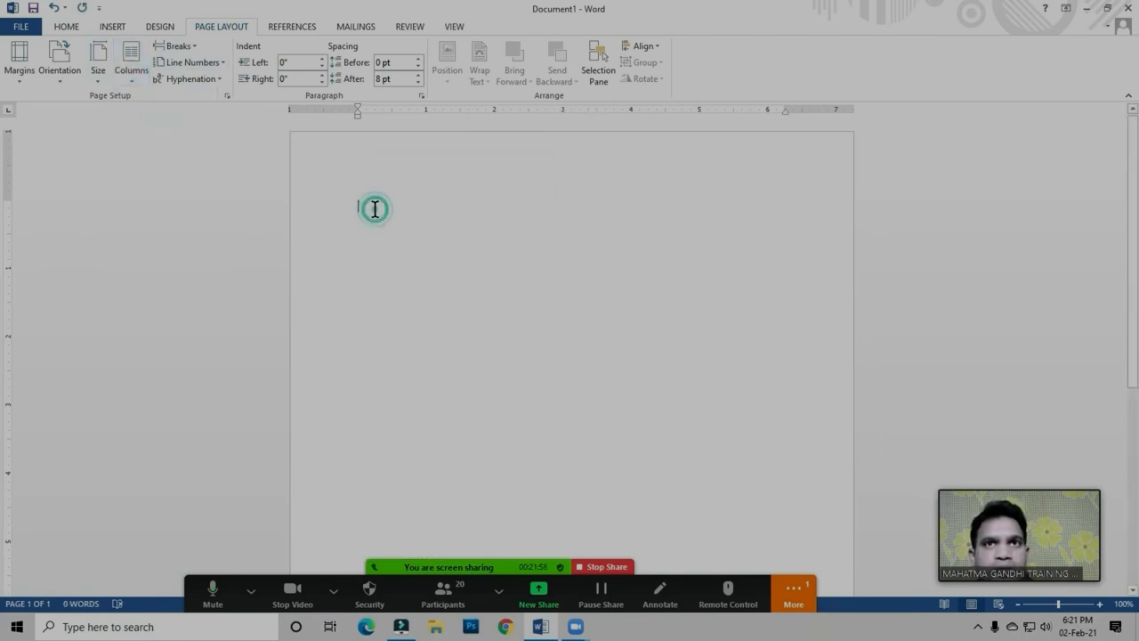
{"action": "left_click", "coordinate": [376, 210]}
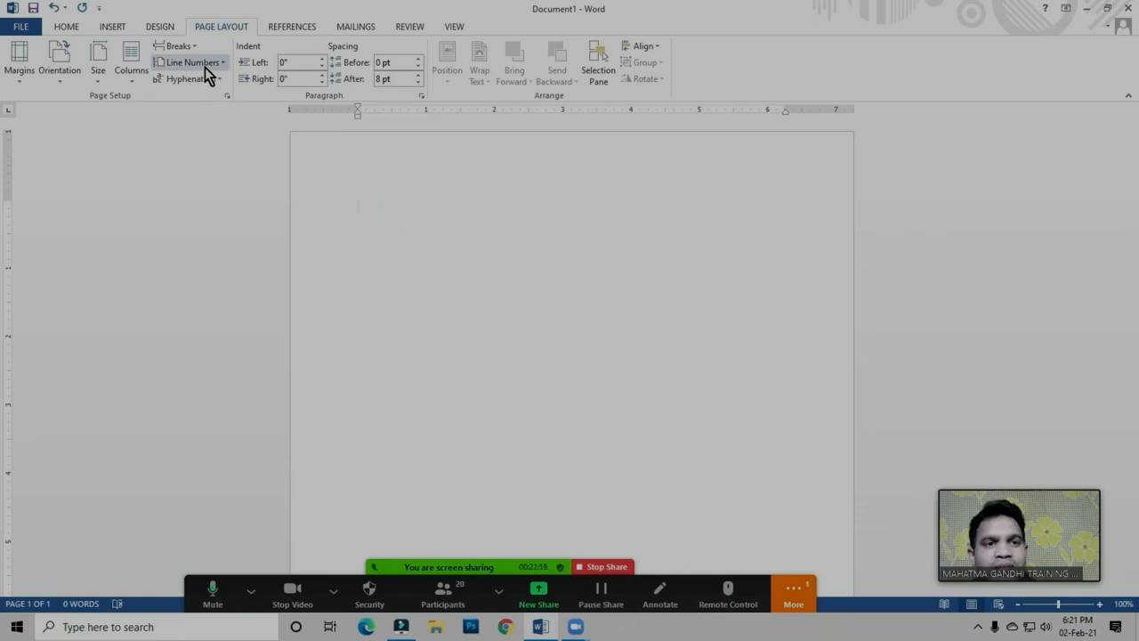
{"action": "type", "text": "=ra"}
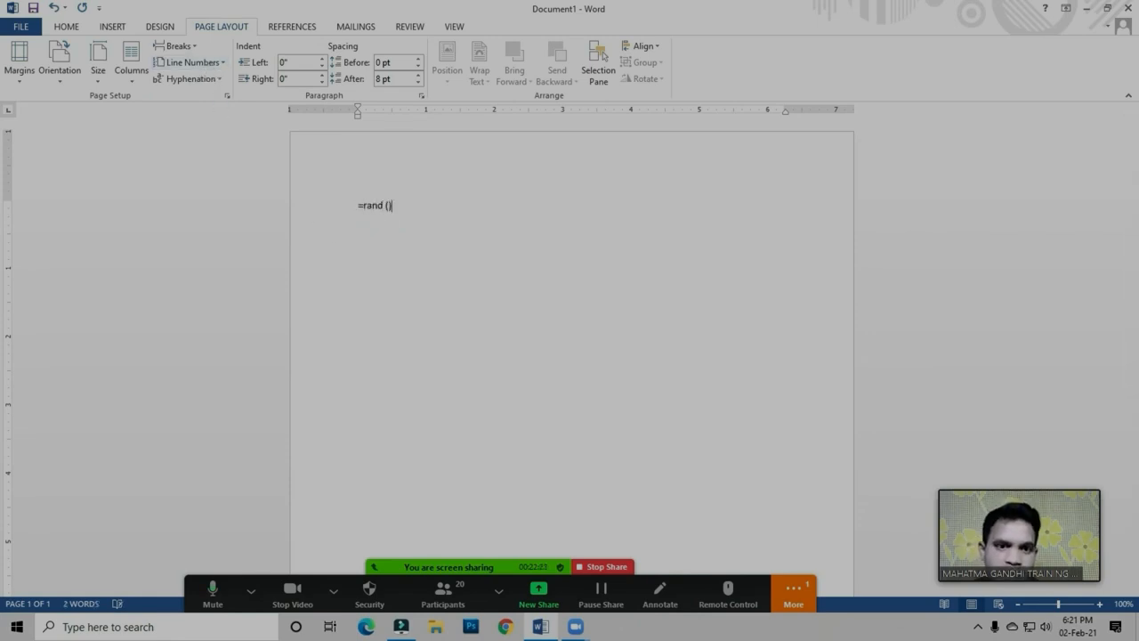
{"action": "type", "text": "nd ()"}
{"action": "key", "text": "Return"}
{"action": "left_click", "coordinate": [373, 219]}
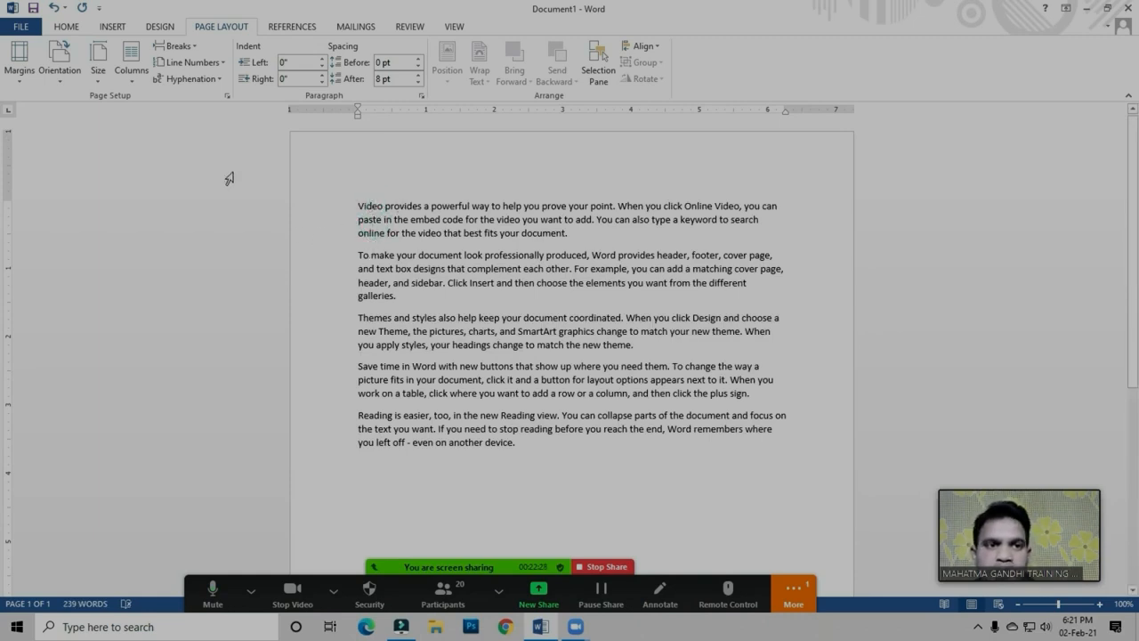
Turn on continuous line numbering for the sample text
{"action": "left_click", "coordinate": [407, 206]}
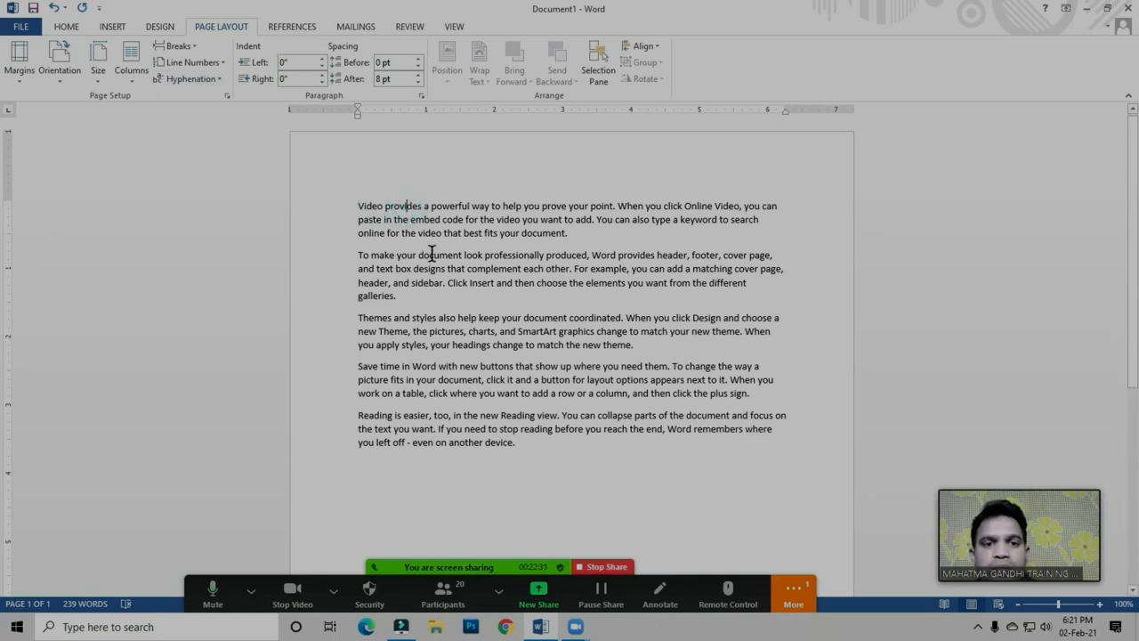
{"action": "left_click", "coordinate": [203, 64]}
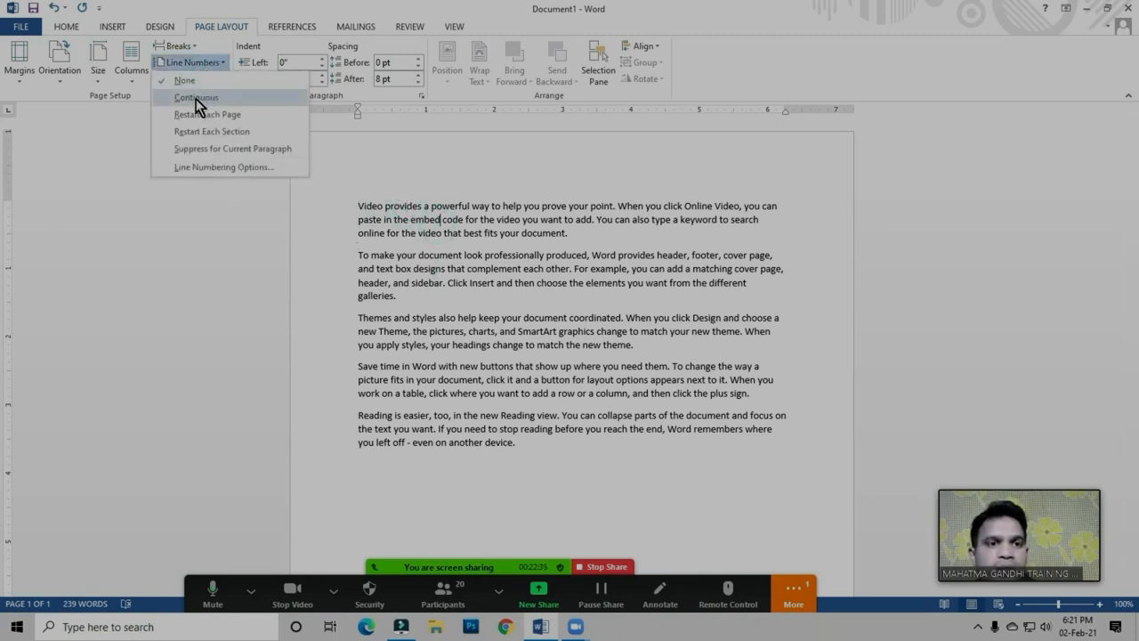
{"action": "left_click", "coordinate": [195, 98]}
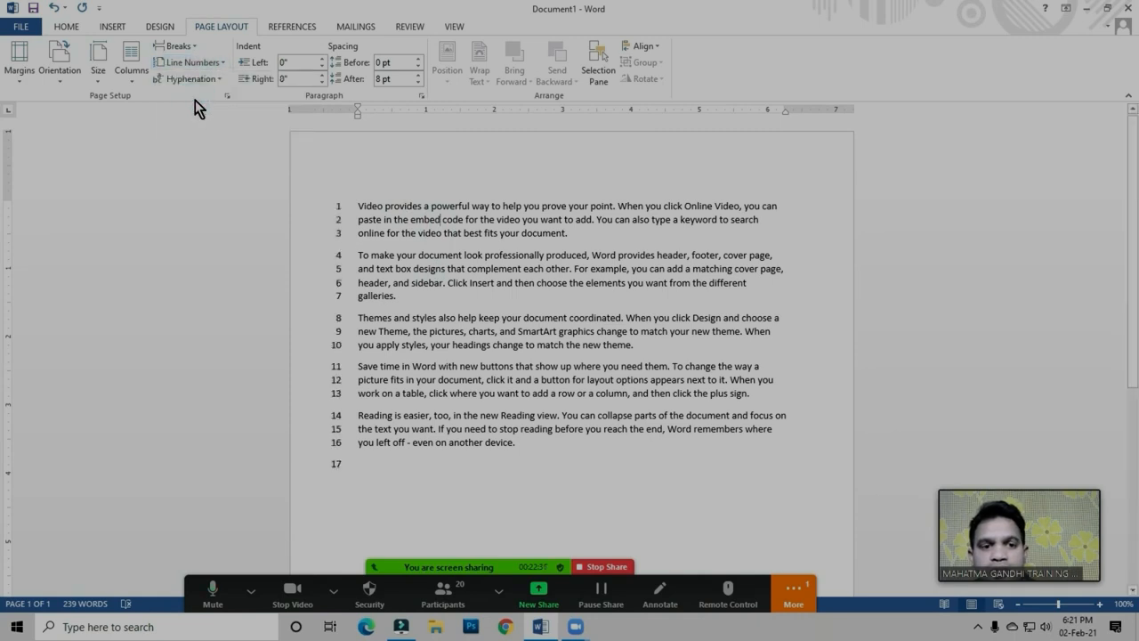
Add the lines "Gddfg", "Dfgdfgdfg", "Dgdfg" and "dgdfg" below the last paragraph and check their line numbering
{"action": "left_click", "coordinate": [358, 467]}
{"action": "type", "text": "gddfg"}
{"action": "key", "text": "Return"}
{"action": "type", "text": "dfgdfgdfg"}
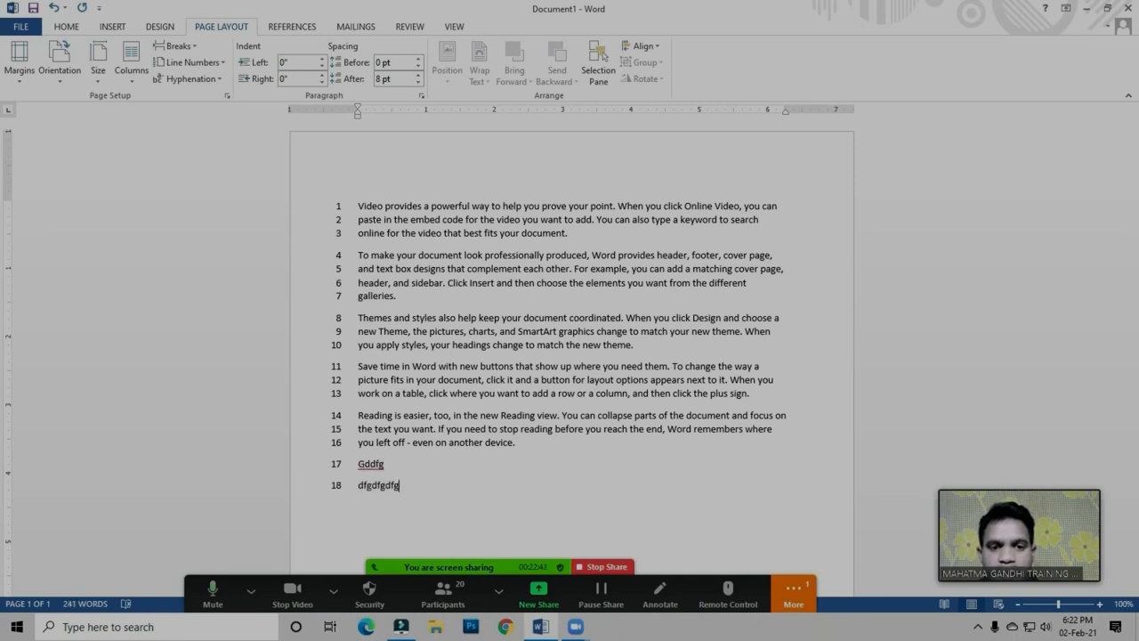
{"action": "key", "text": "Return"}
{"action": "type", "text": "dfgdfg"}
{"action": "key", "text": "Return"}
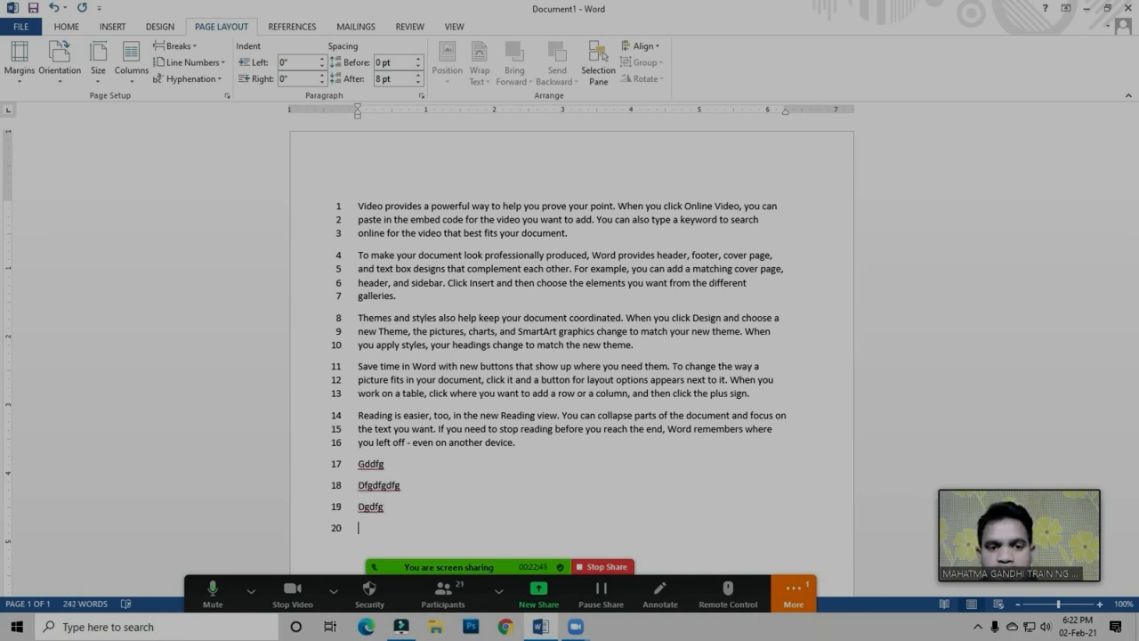
{"action": "type", "text": "dg"}
{"action": "scroll", "coordinate": [528, 460], "scroll_direction": "down", "scroll_amount": 2}
{"action": "type", "text": "dfg"}
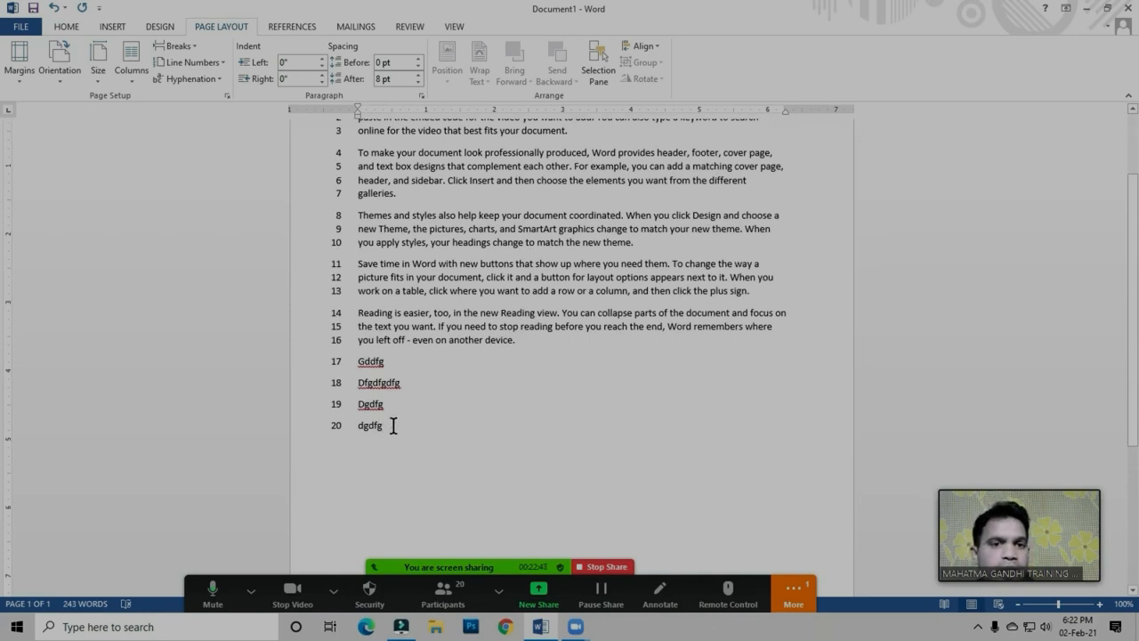
{"action": "scroll", "coordinate": [392, 425], "scroll_direction": "up", "scroll_amount": 2}
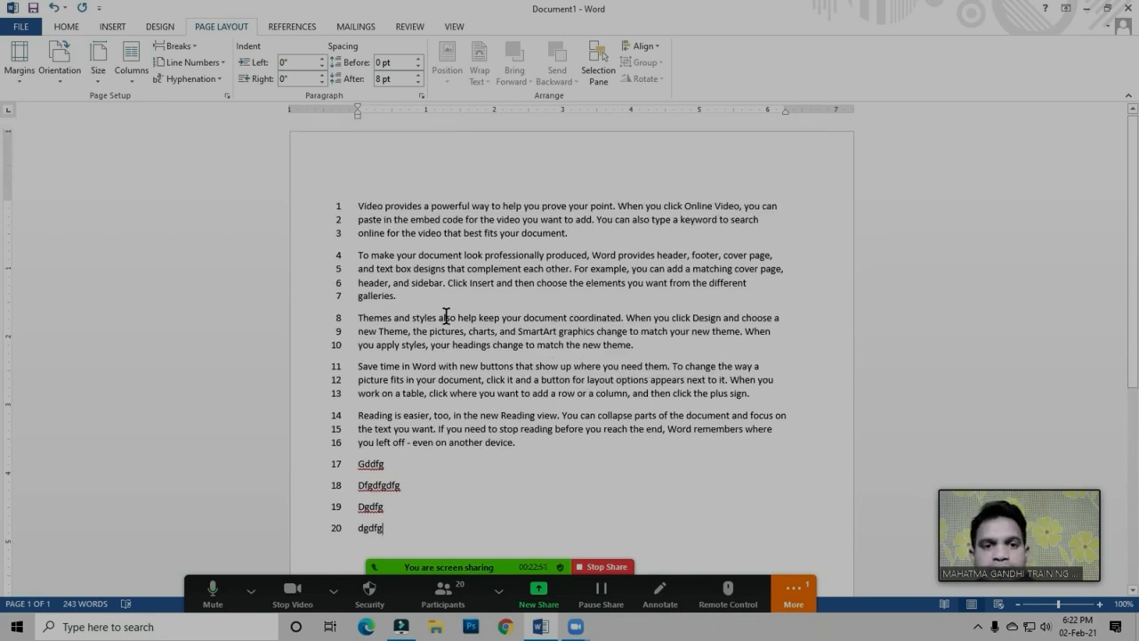
{"action": "scroll", "coordinate": [416, 248], "scroll_direction": "down", "scroll_amount": 1}
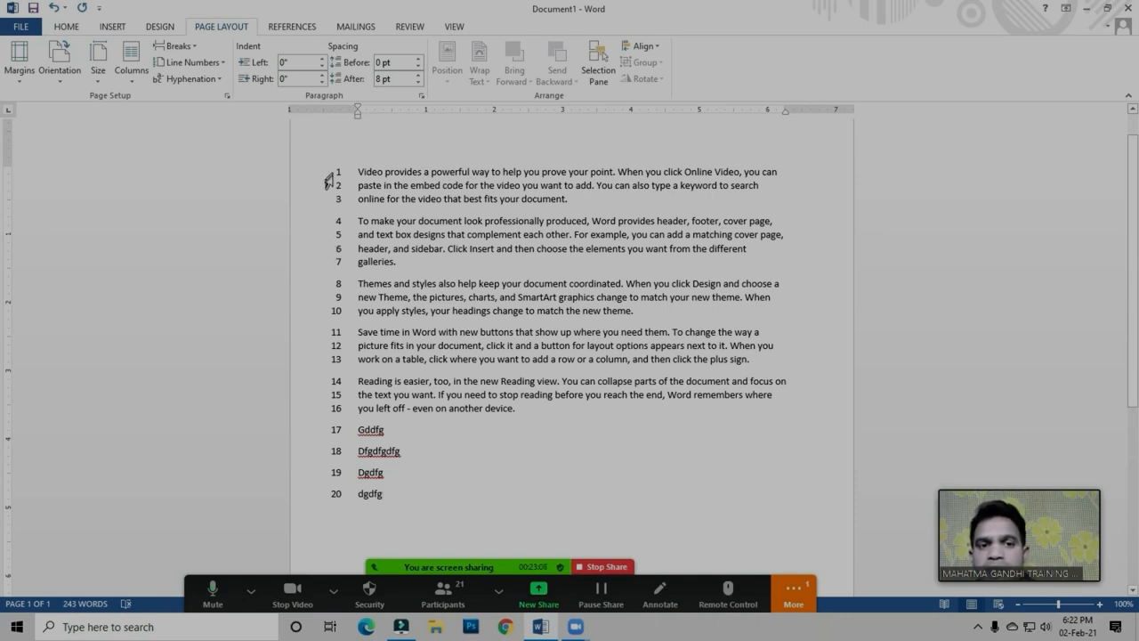
{"action": "double_click", "coordinate": [374, 409]}
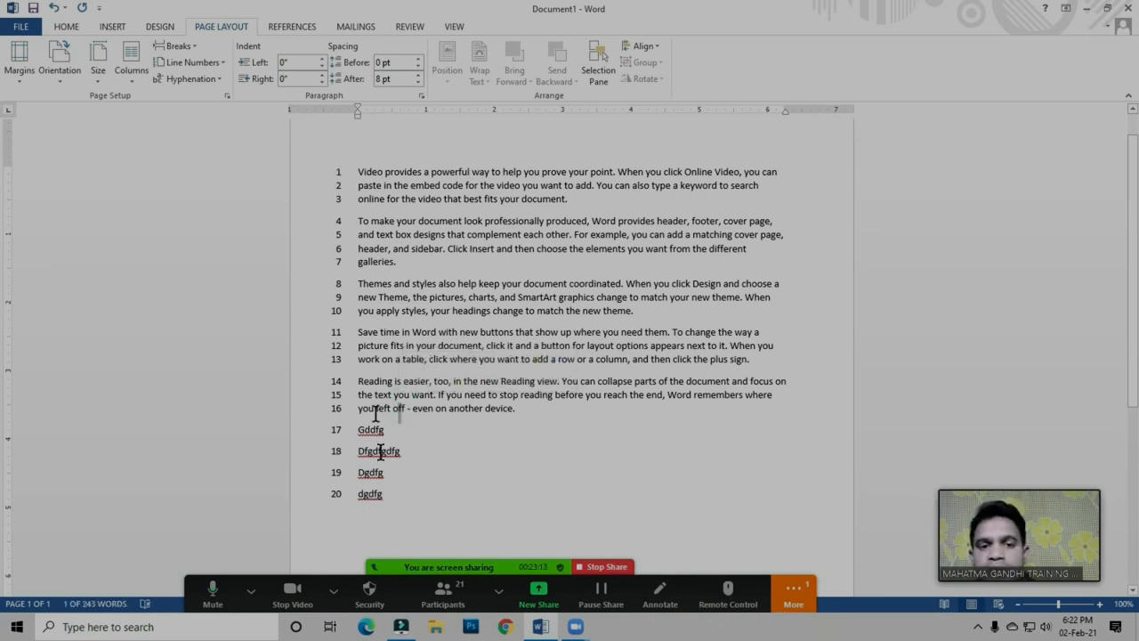
{"action": "left_click", "coordinate": [384, 494]}
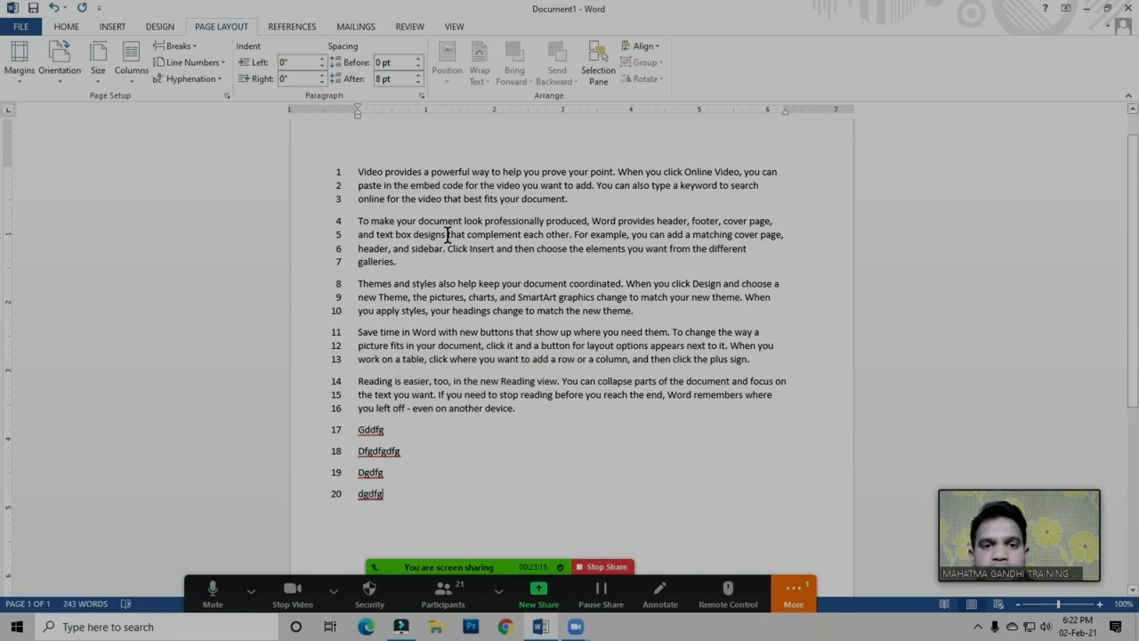
Set the whole document's continuous line numbering to start at 21 in the line numbering options
{"action": "left_click", "coordinate": [361, 173]}
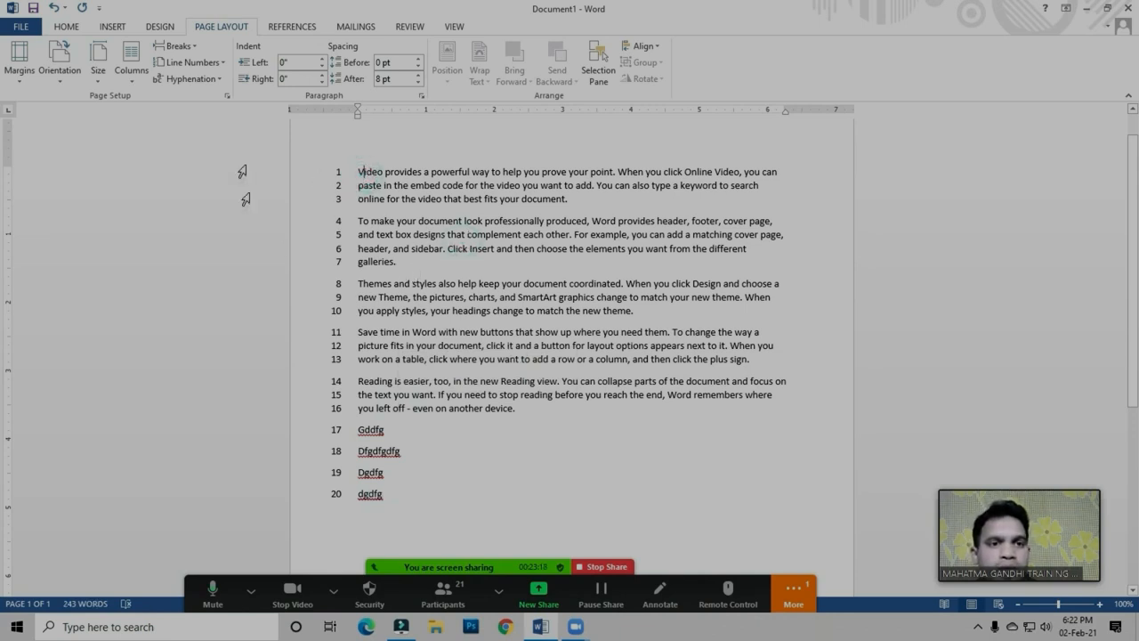
{"action": "left_click", "coordinate": [204, 66]}
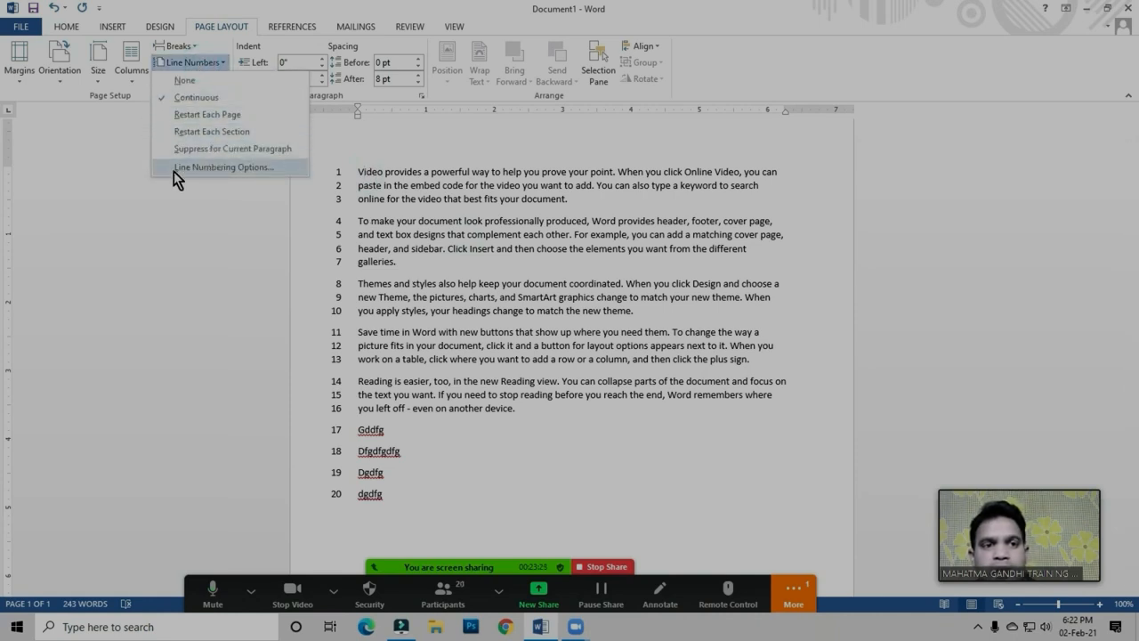
{"action": "left_click", "coordinate": [222, 167]}
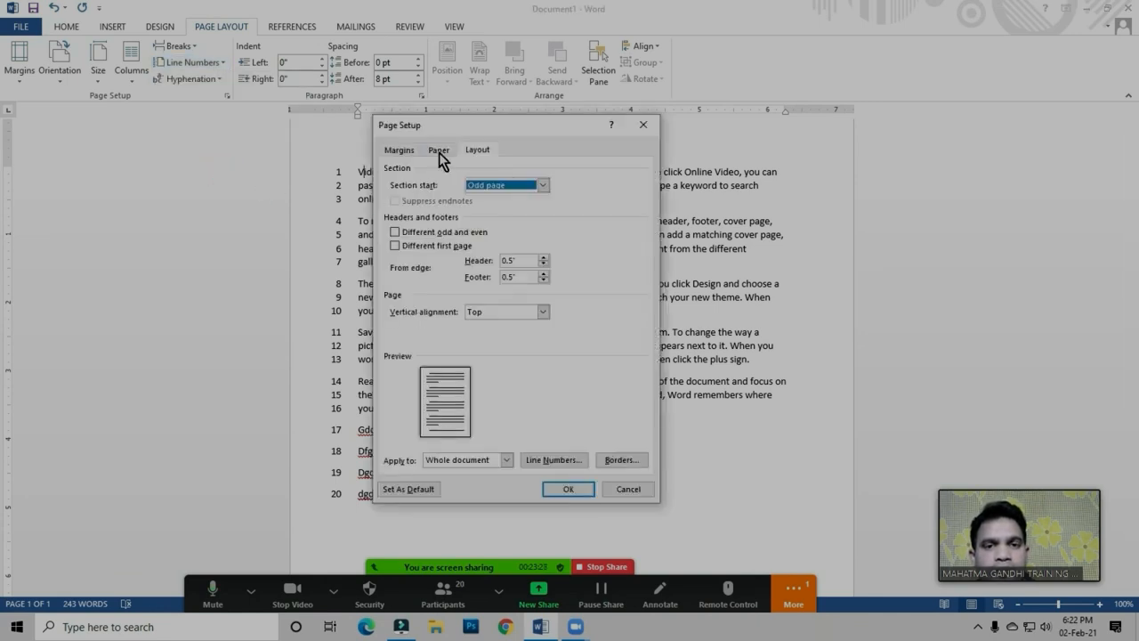
{"action": "left_click_drag", "start_coordinate": [486, 125], "coordinate": [521, 91]}
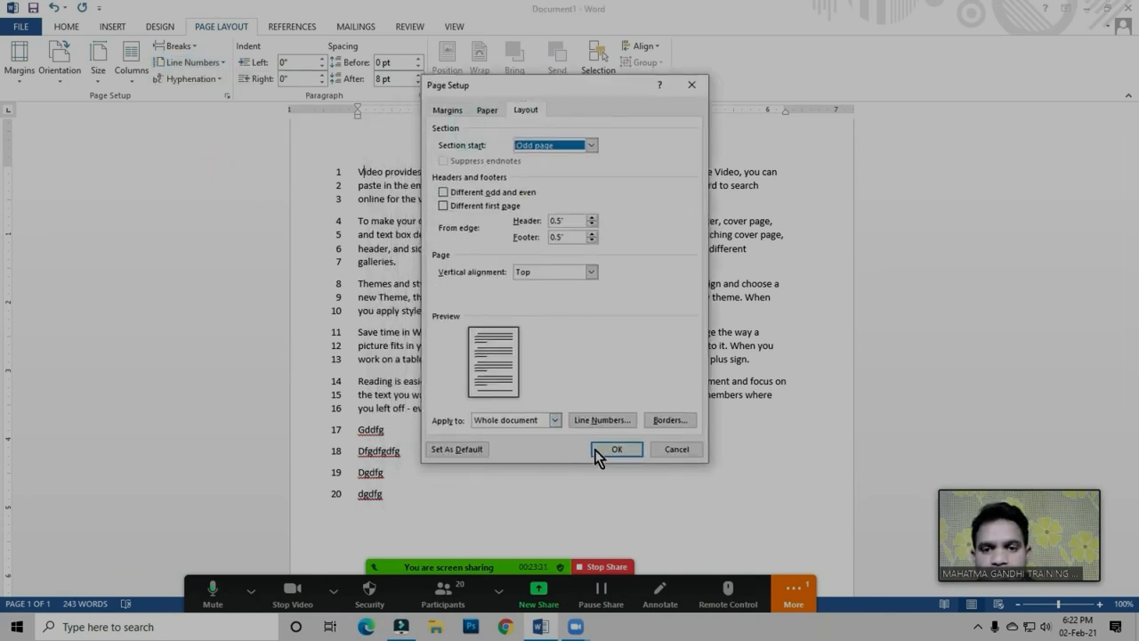
{"action": "left_click", "coordinate": [604, 420]}
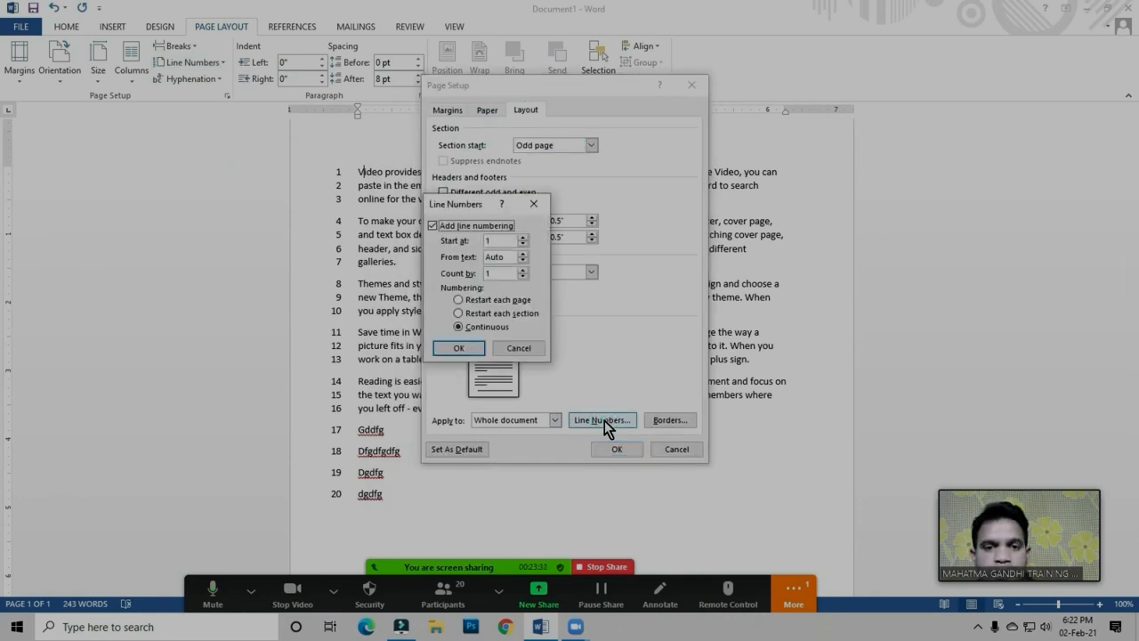
{"action": "left_click_drag", "start_coordinate": [461, 206], "coordinate": [522, 195]}
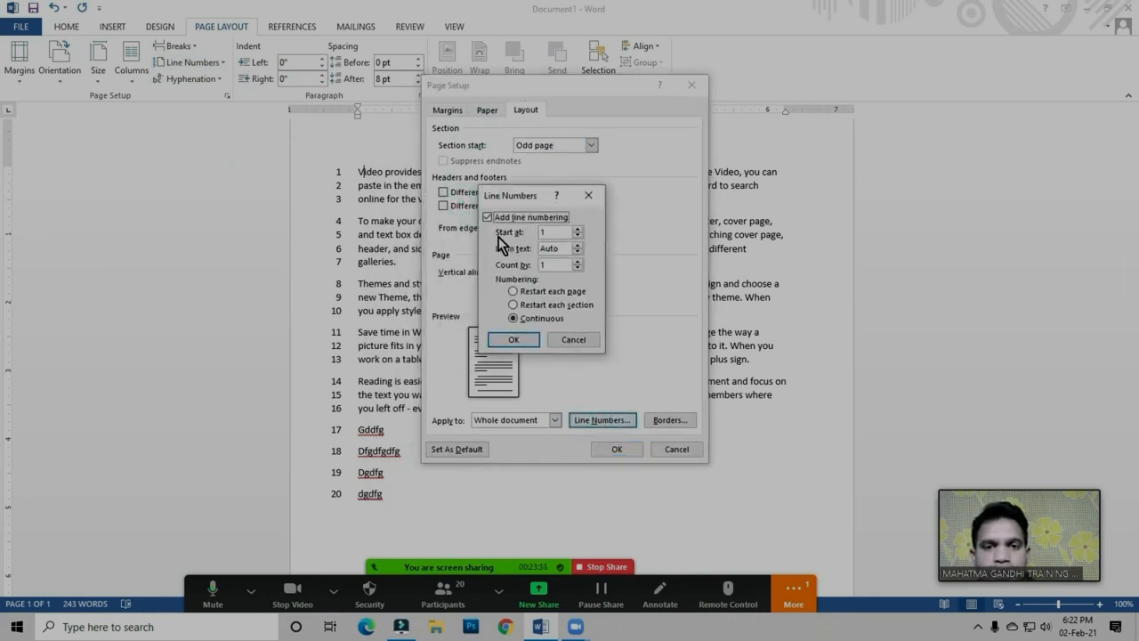
{"action": "double_click", "coordinate": [544, 232]}
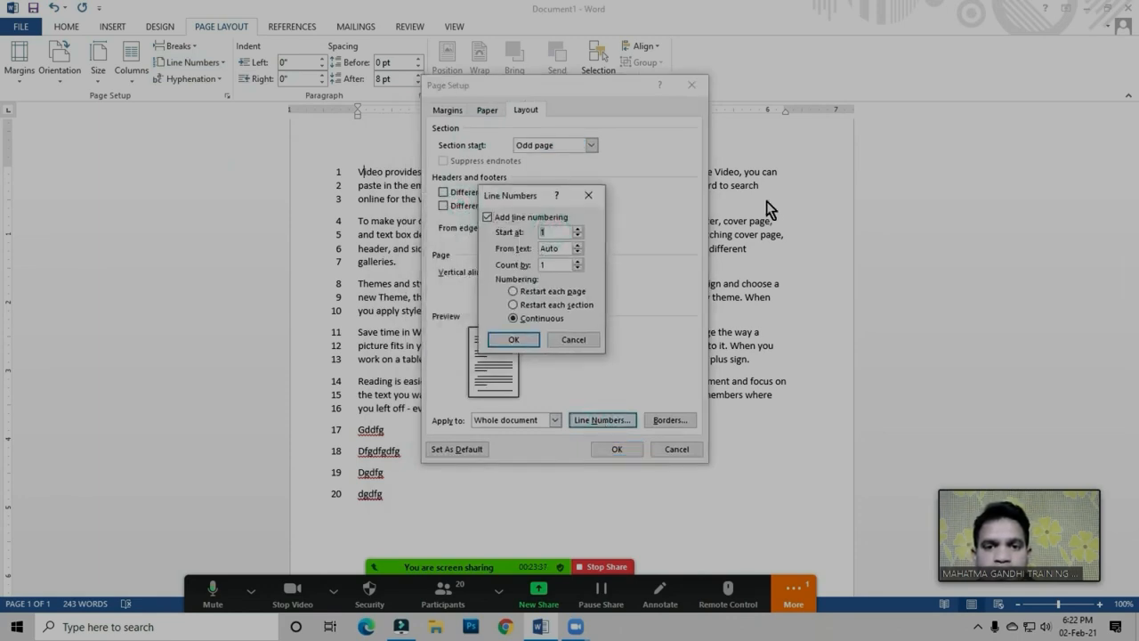
{"action": "key", "text": "BackSpace"}
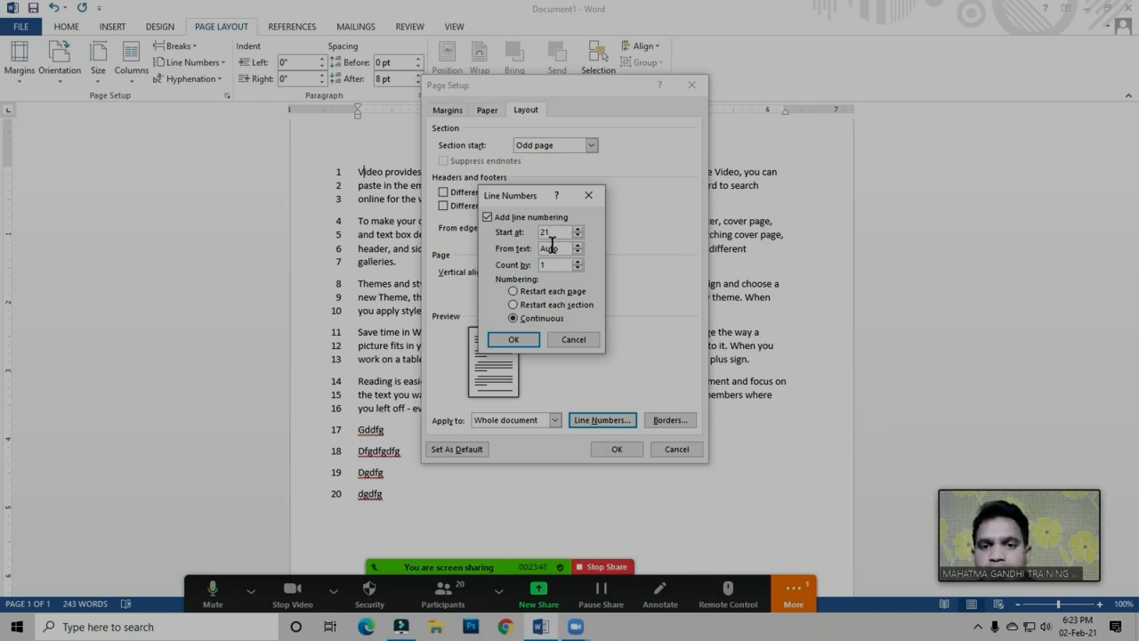
{"action": "left_click", "coordinate": [517, 340]}
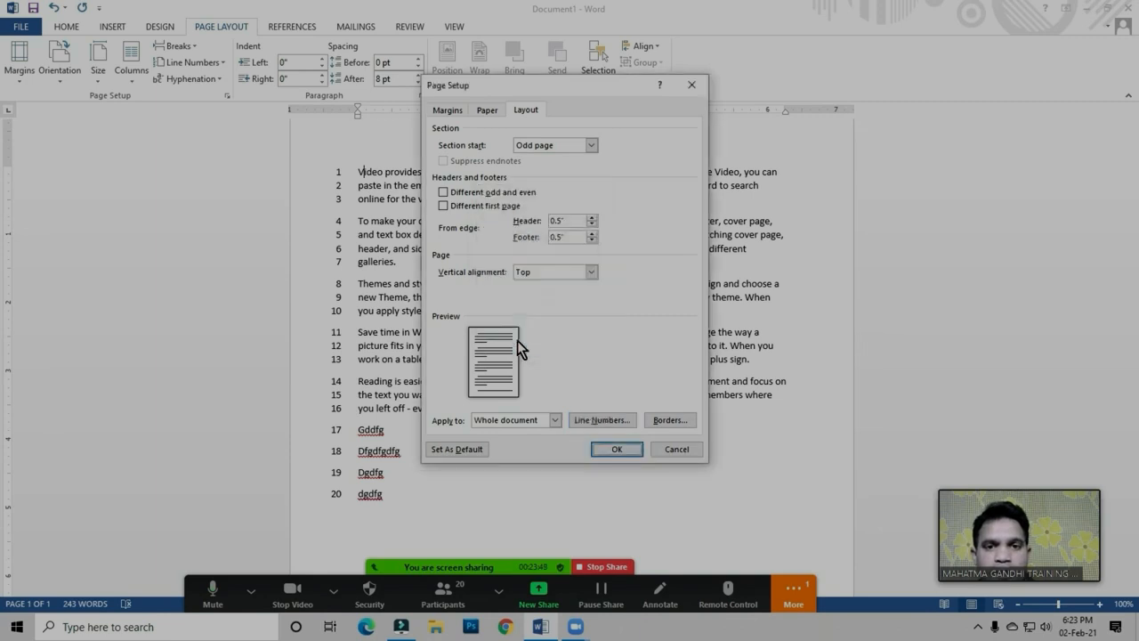
{"action": "left_click", "coordinate": [611, 449]}
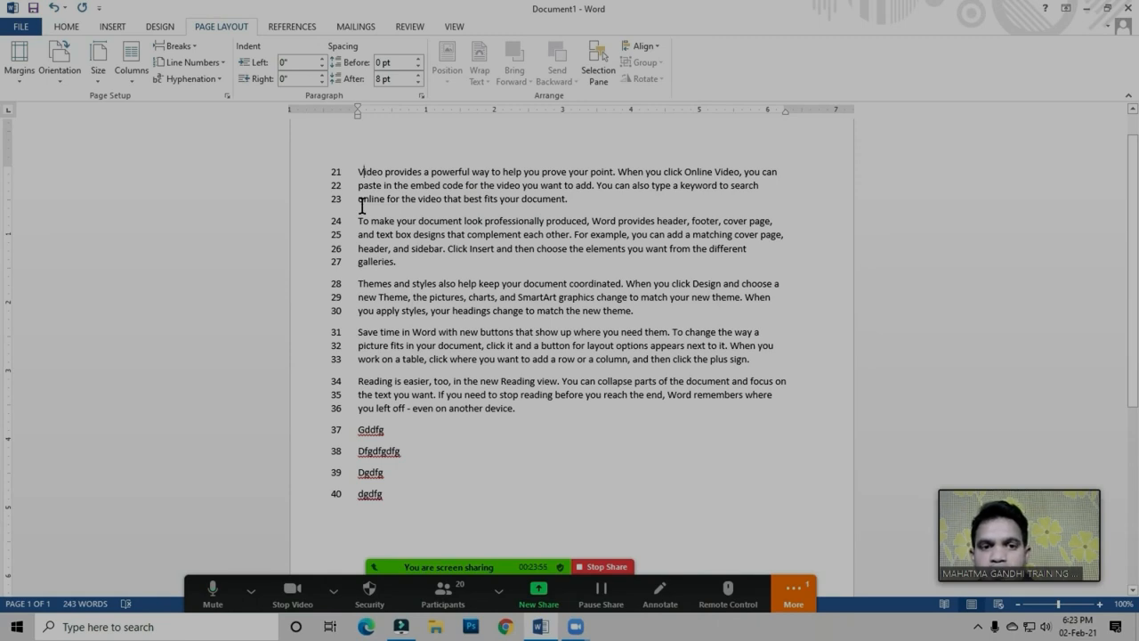
Remove the line numbers from the document by setting line numbering to None
{"action": "left_click", "coordinate": [379, 174]}
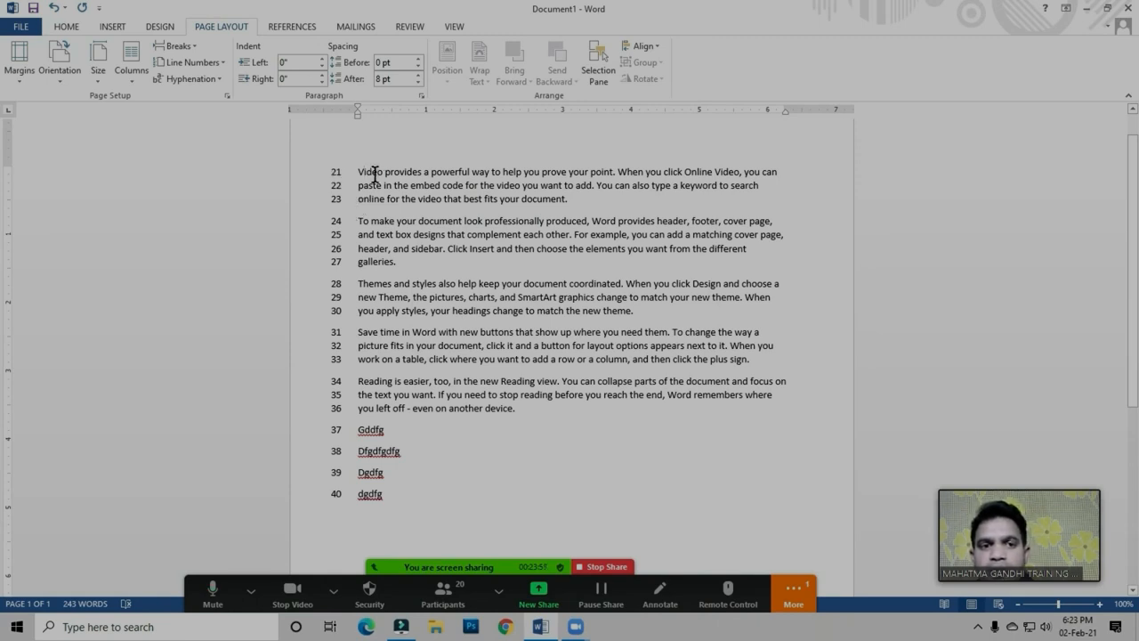
{"action": "left_click", "coordinate": [205, 71]}
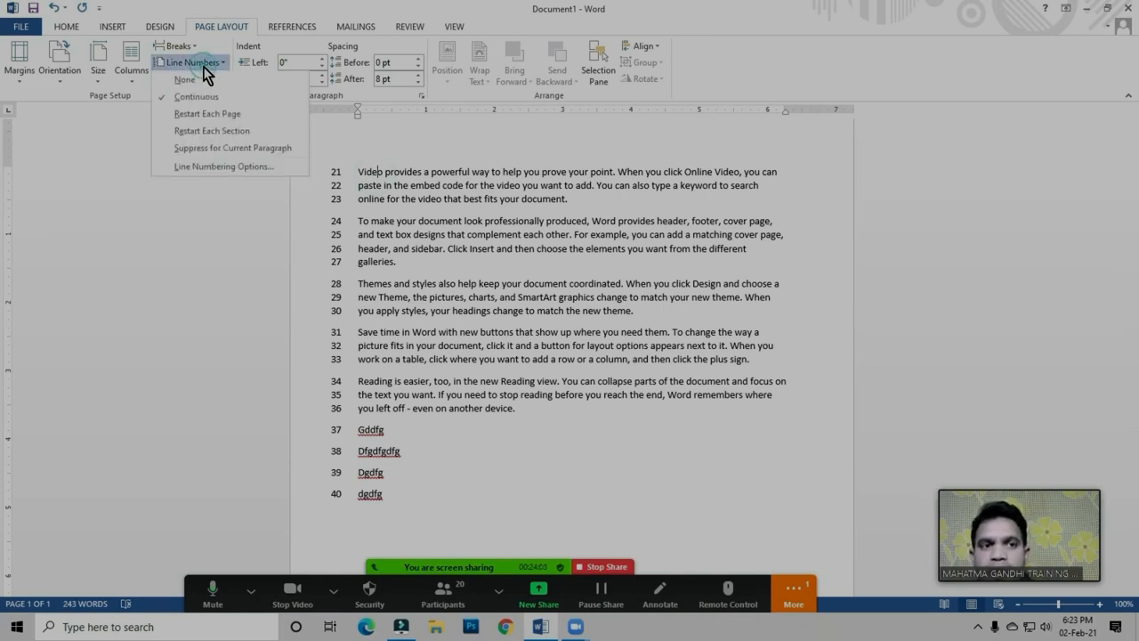
{"action": "left_click", "coordinate": [372, 191]}
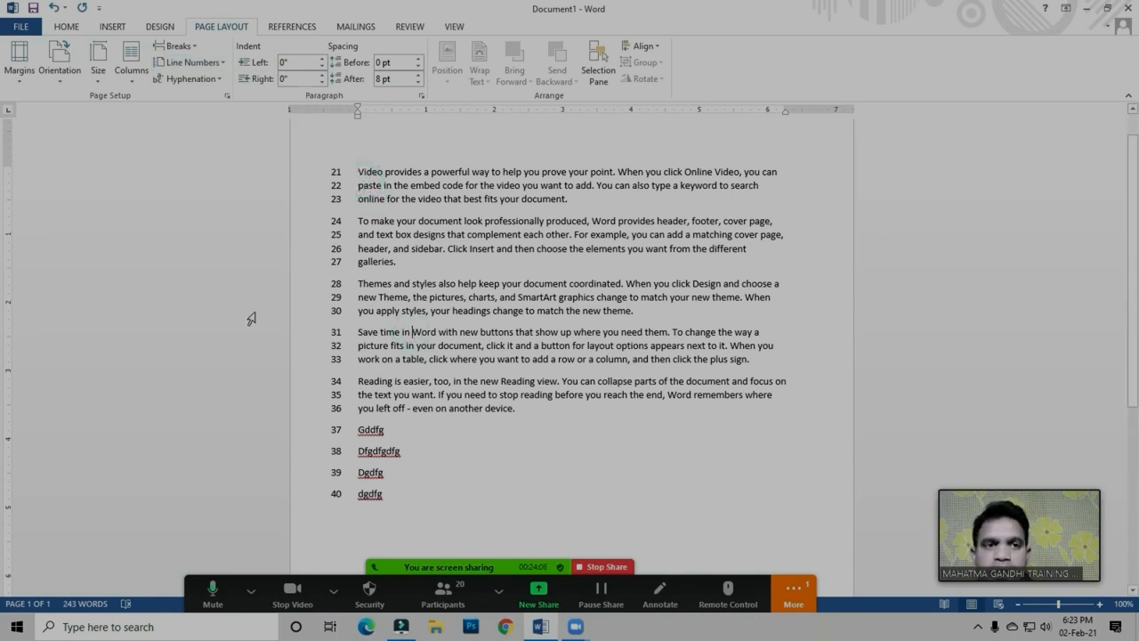
{"action": "left_click", "coordinate": [200, 64]}
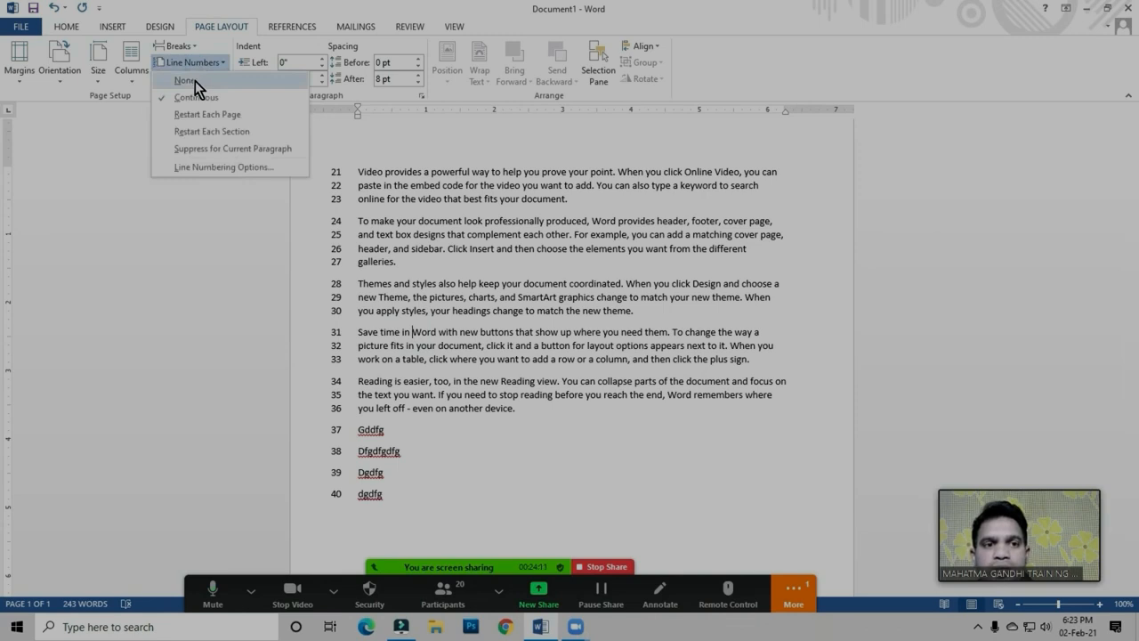
{"action": "left_click", "coordinate": [184, 80]}
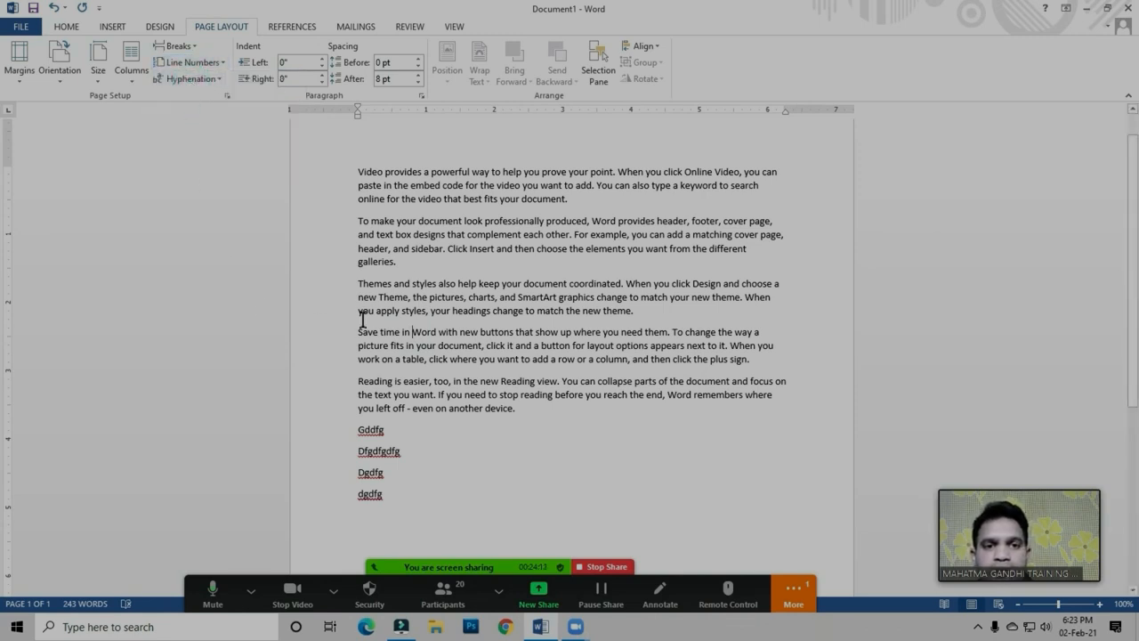
{"action": "left_click", "coordinate": [418, 267]}
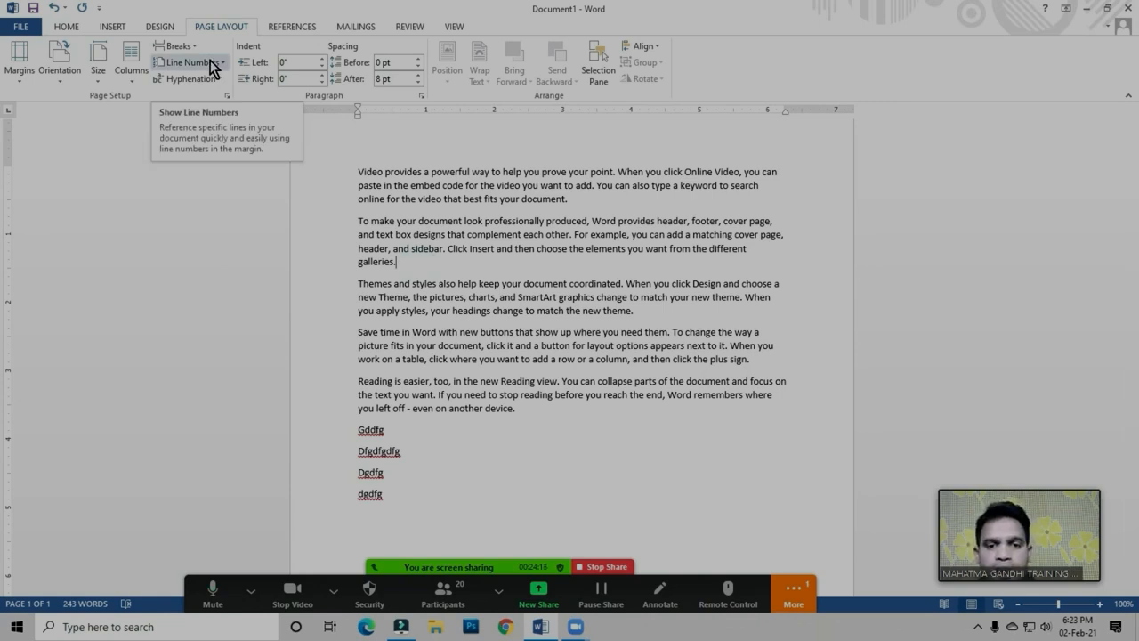
{"action": "left_click", "coordinate": [454, 346]}
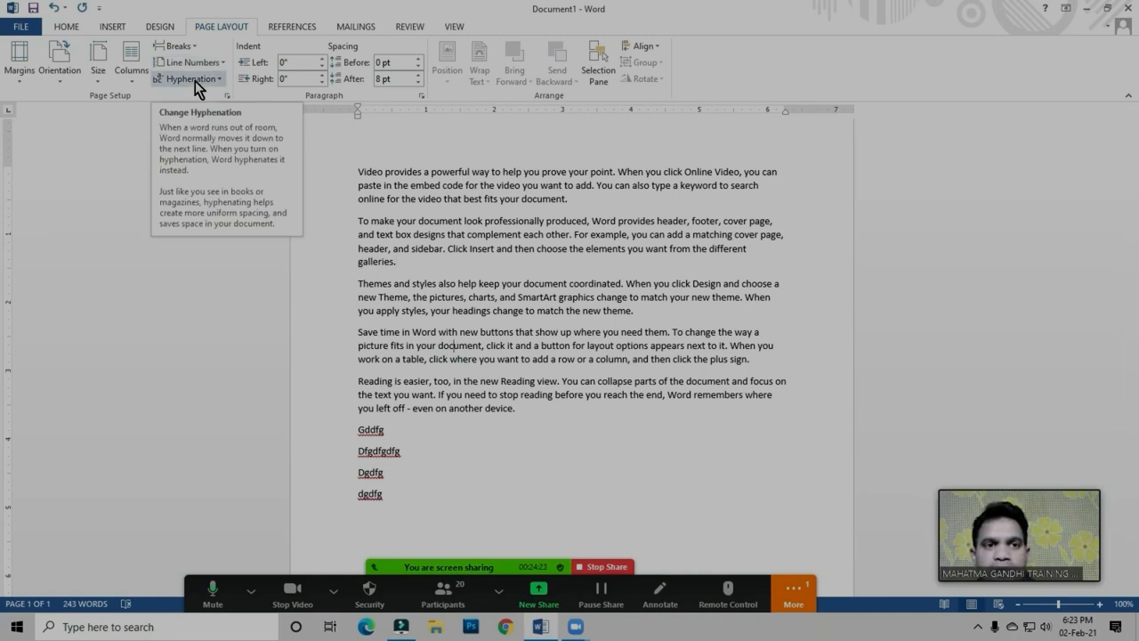
Delete the last line of the final sample paragraph together with the four short nonsense lines below it
{"action": "left_click_drag", "start_coordinate": [393, 476], "coordinate": [394, 501]}
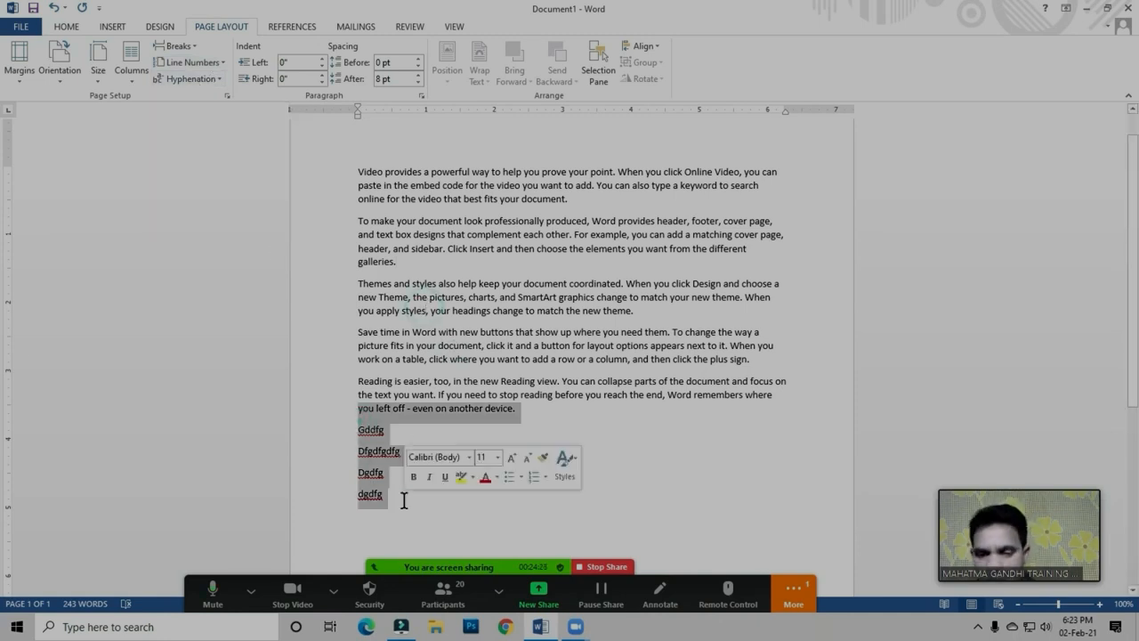
{"action": "key", "text": "Delete"}
{"action": "left_click", "coordinate": [536, 363]}
Zoom the document to 200% and reduce the zoom to 140%
{"action": "left_click_drag", "start_coordinate": [790, 396], "coordinate": [318, 158]}
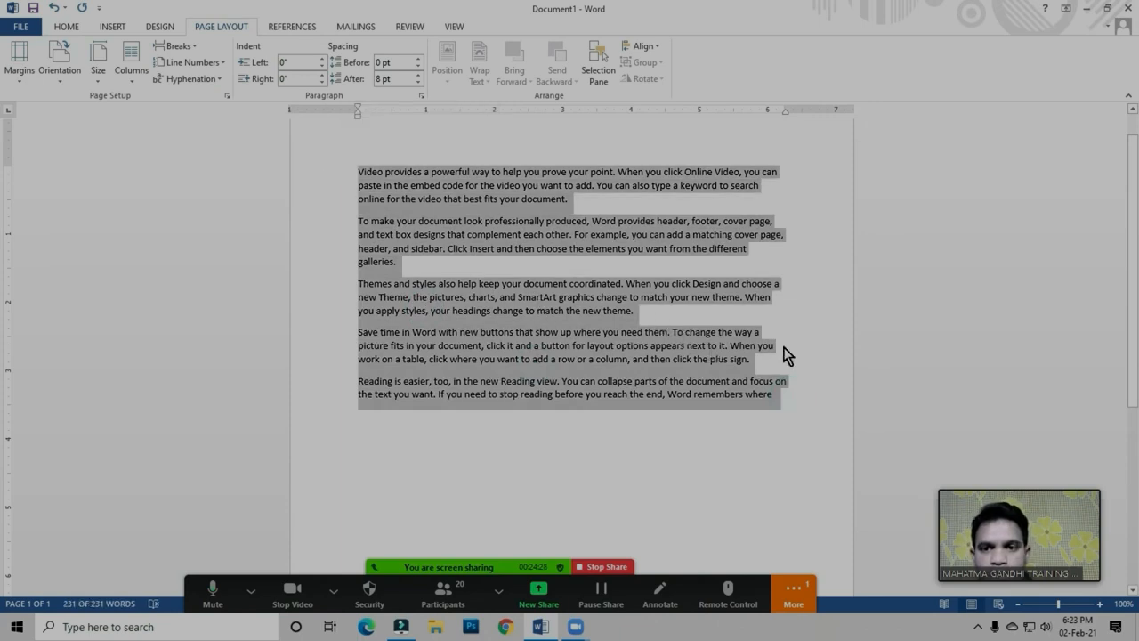
{"action": "left_click", "coordinate": [453, 26]}
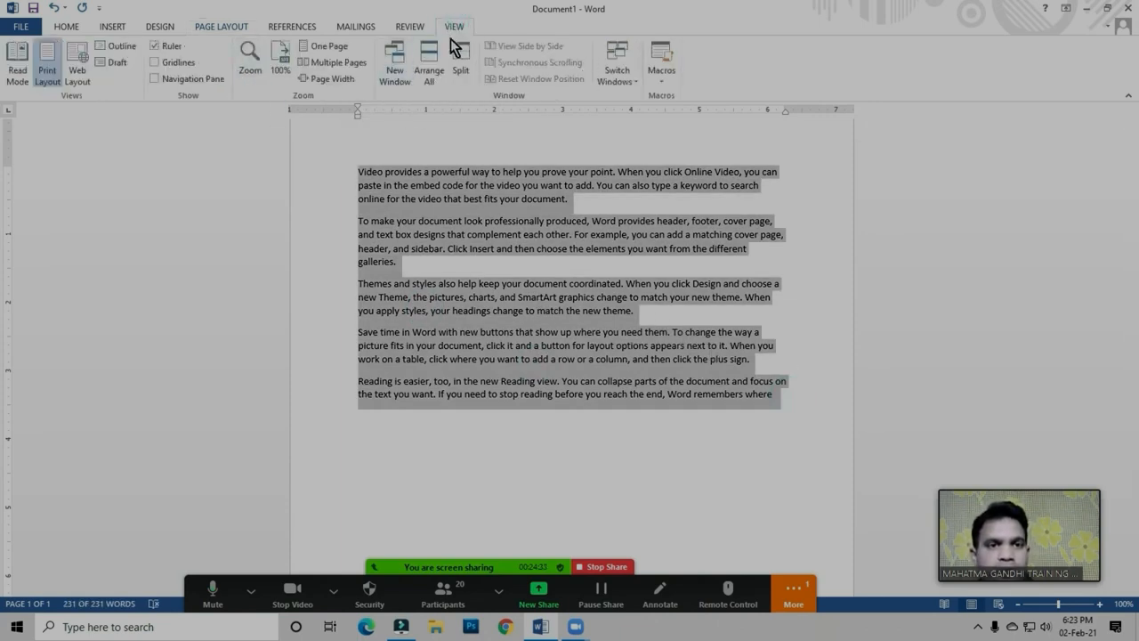
{"action": "left_click", "coordinate": [251, 63]}
{"action": "left_click", "coordinate": [373, 154]}
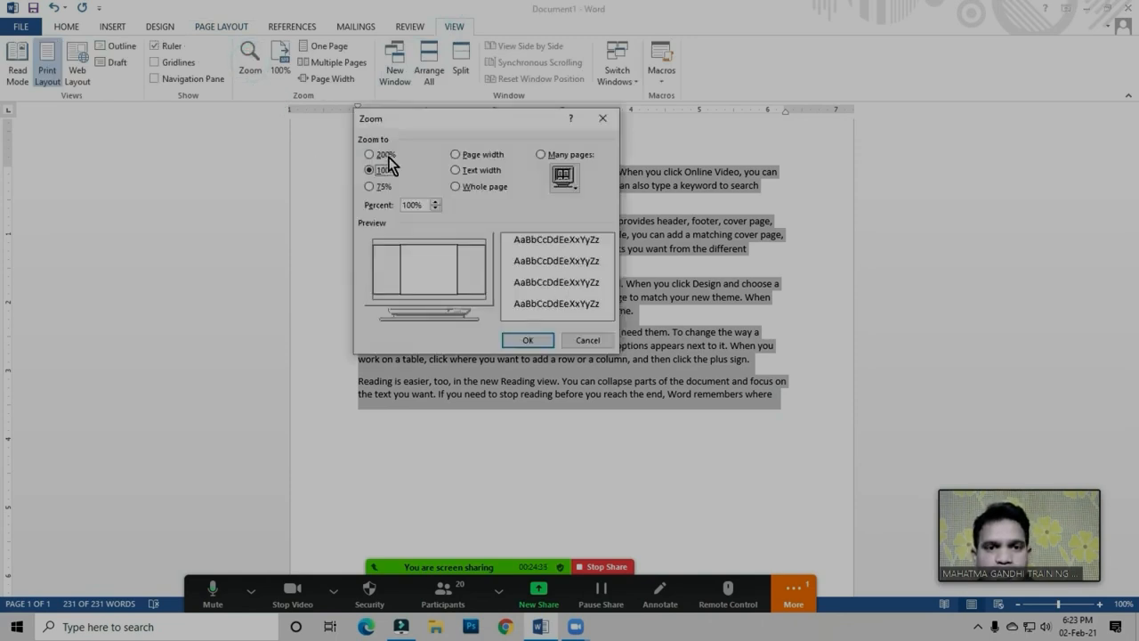
{"action": "left_click", "coordinate": [529, 340]}
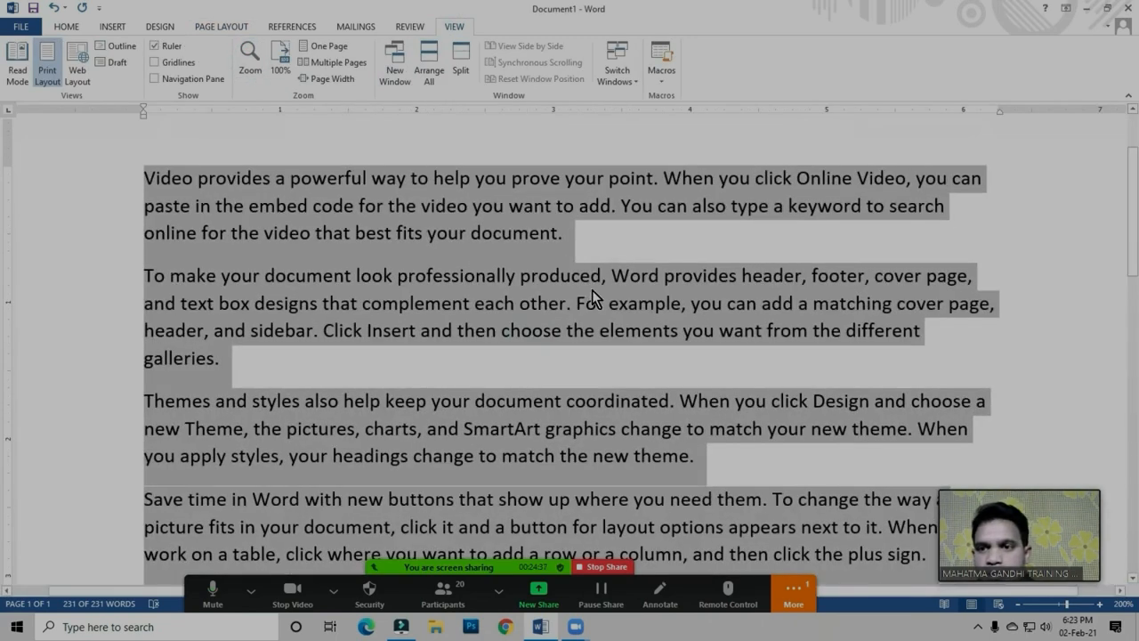
{"action": "left_click", "coordinate": [592, 290]}
{"action": "left_click", "coordinate": [1017, 604]}
{"action": "left_click", "coordinate": [1018, 604]}
{"action": "left_click", "coordinate": [1017, 604]}
{"action": "left_click", "coordinate": [1017, 605]}
{"action": "left_click", "coordinate": [1017, 605]}
{"action": "left_click", "coordinate": [1017, 604]}
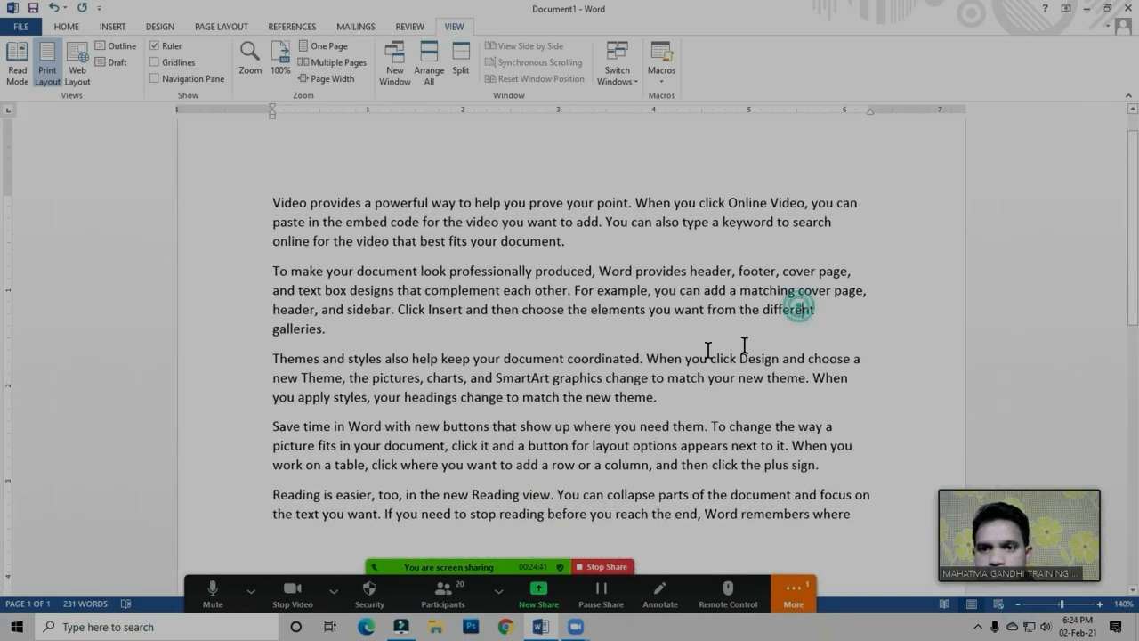
Enlarge all the sample text to font size 16
{"action": "left_click_drag", "start_coordinate": [271, 203], "coordinate": [850, 518]}
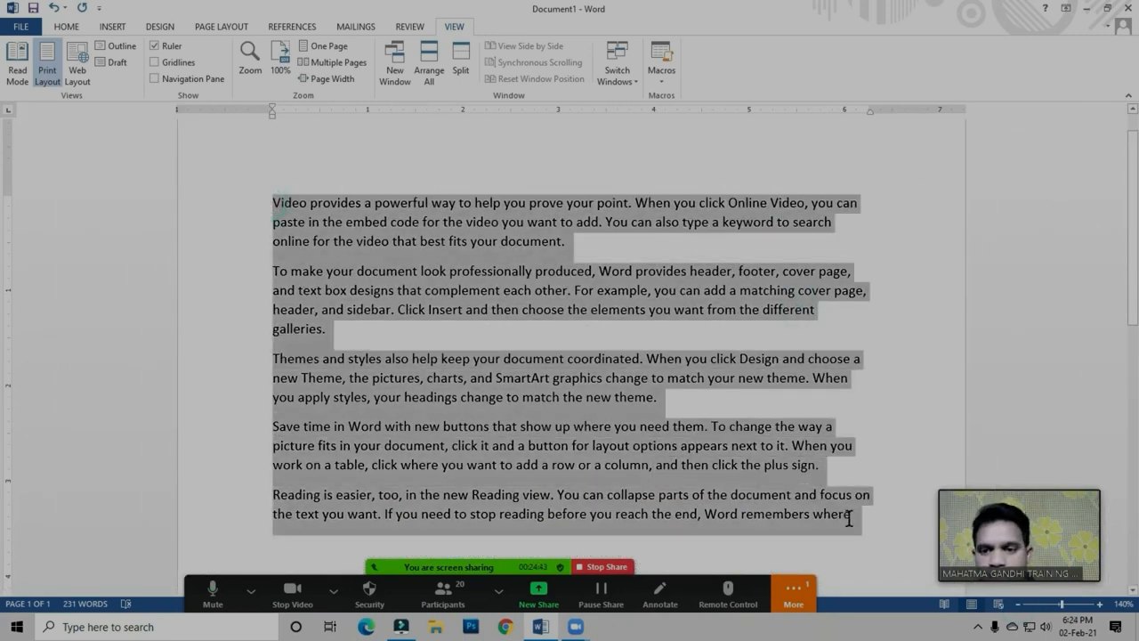
{"action": "left_click", "coordinate": [70, 27]}
{"action": "left_click", "coordinate": [223, 54]}
{"action": "left_click", "coordinate": [222, 54]}
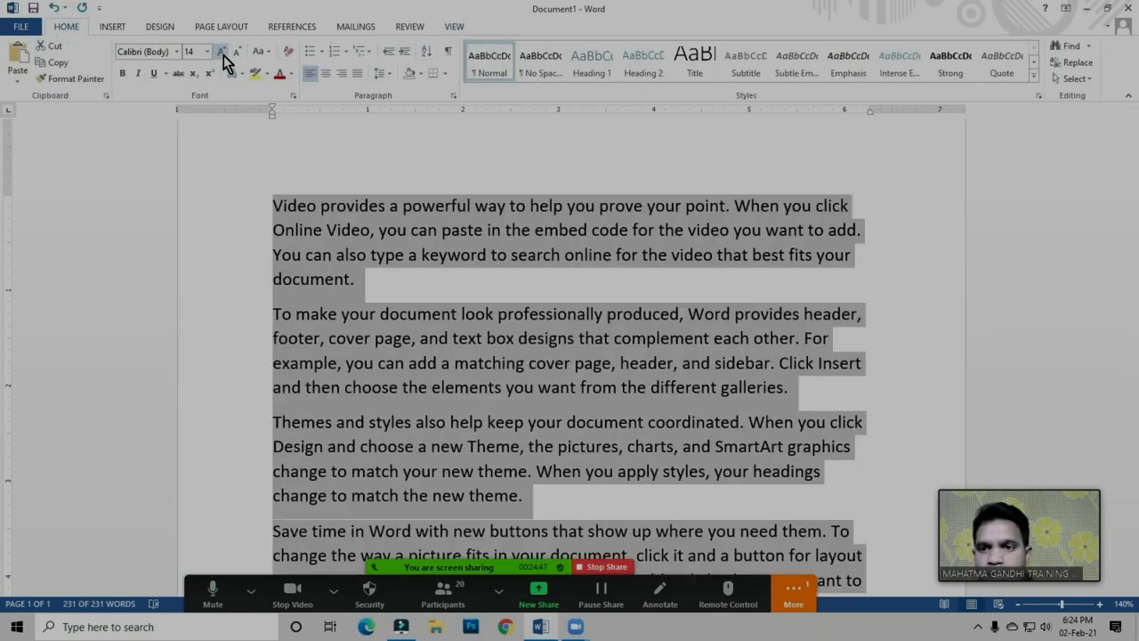
{"action": "left_click", "coordinate": [223, 55]}
{"action": "left_click", "coordinate": [868, 360]}
{"action": "left_click", "coordinate": [758, 330]}
{"action": "left_click", "coordinate": [776, 351]}
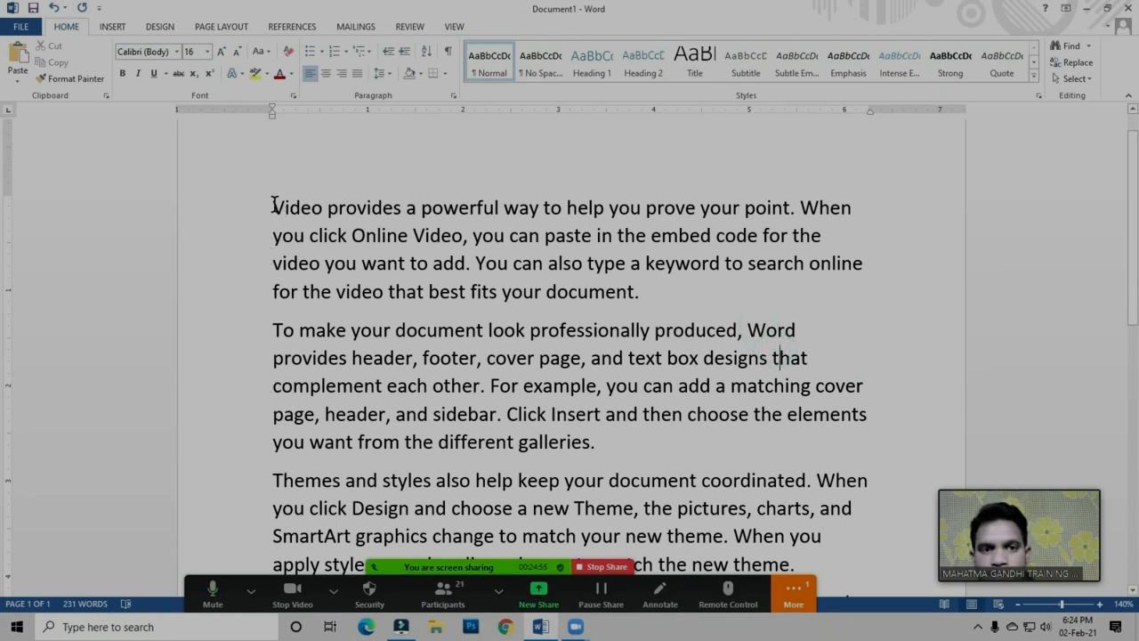
Turn on automatic hyphenation and examine how the word "provides" is split across lines in the second paragraph
{"action": "left_click_drag", "start_coordinate": [275, 208], "coordinate": [639, 294]}
{"action": "left_click", "coordinate": [641, 328]}
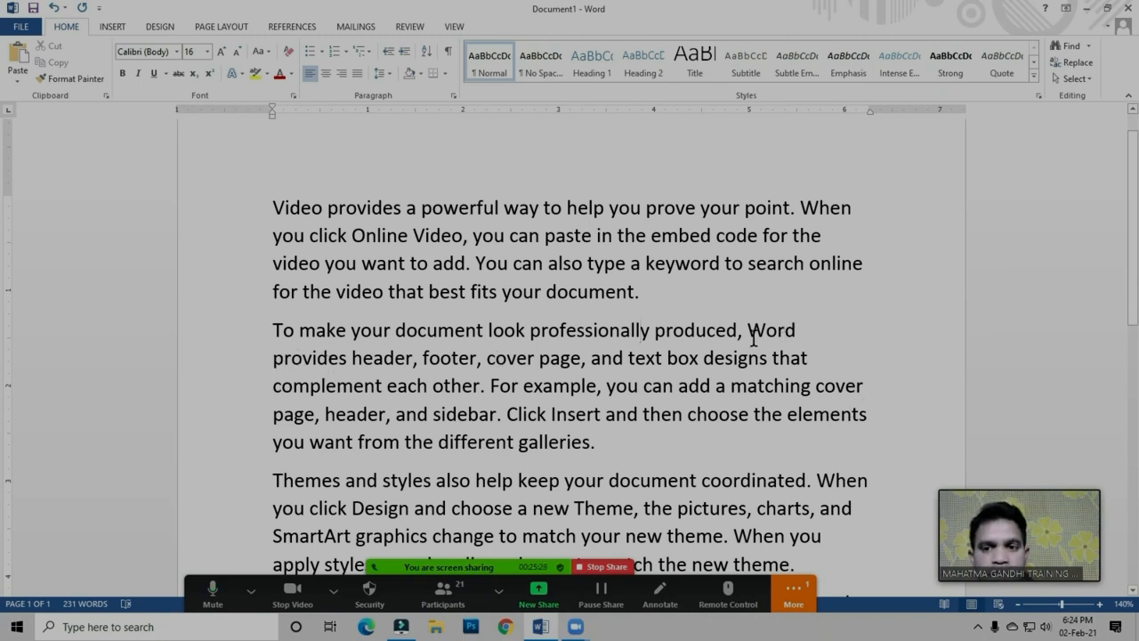
{"action": "left_click", "coordinate": [227, 30]}
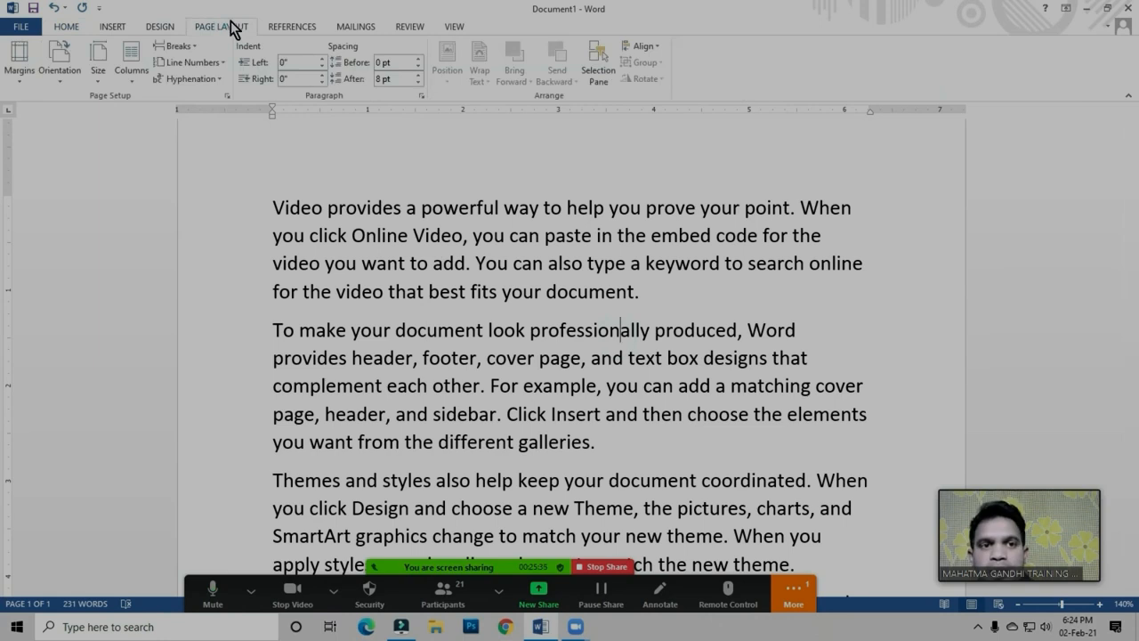
{"action": "left_click", "coordinate": [195, 80]}
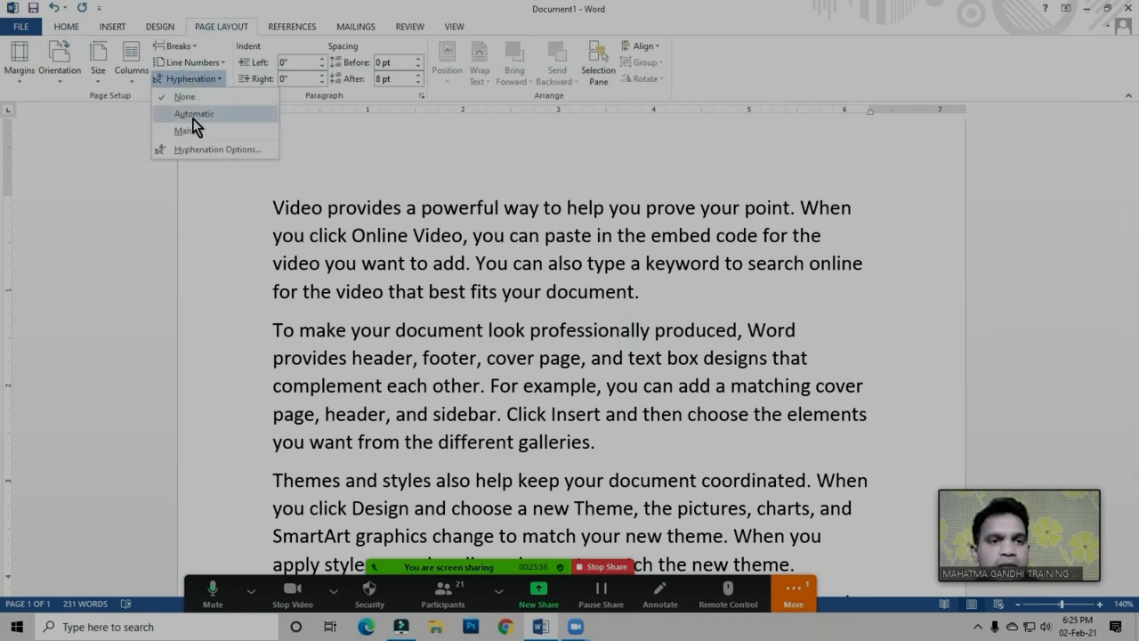
{"action": "left_click", "coordinate": [195, 116]}
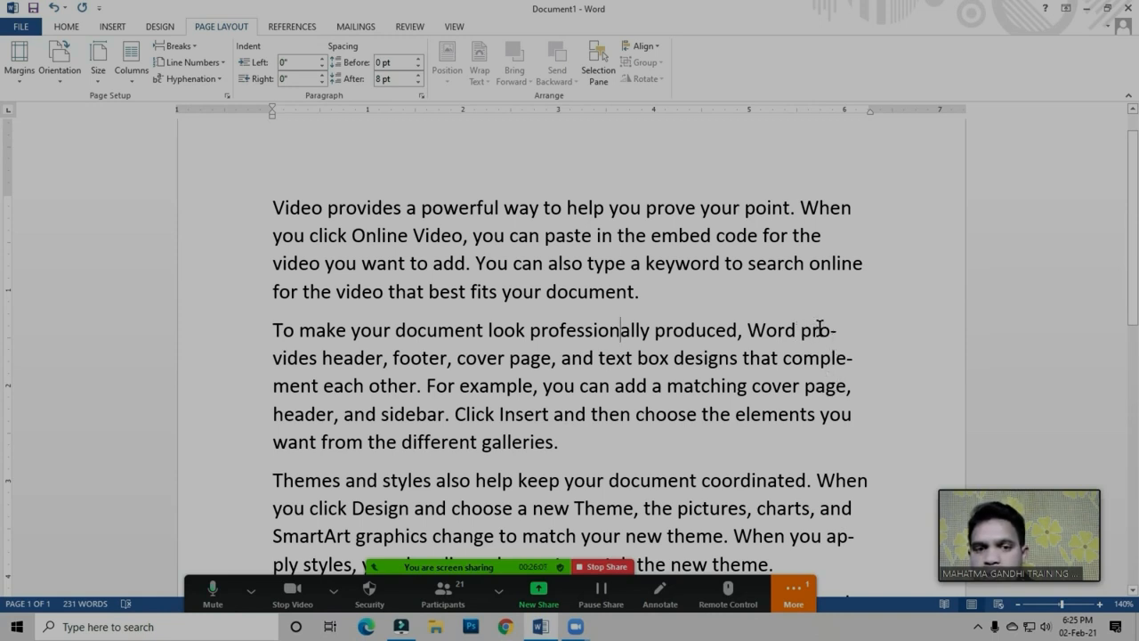
{"action": "left_click", "coordinate": [275, 357]}
{"action": "left_click_drag", "start_coordinate": [274, 357], "coordinate": [317, 358]}
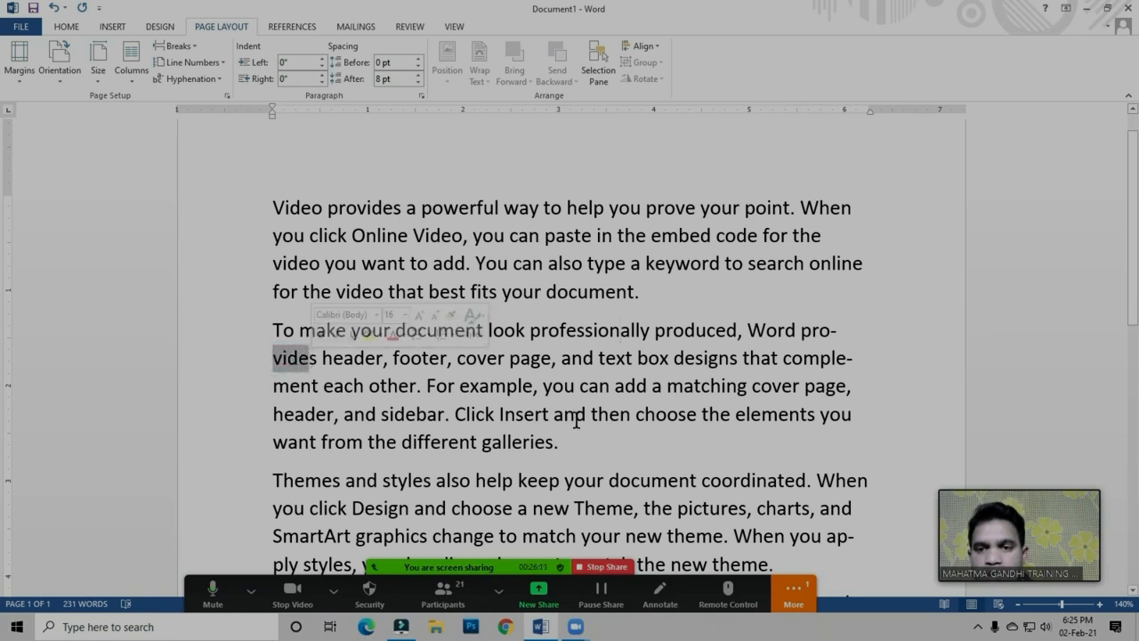
{"action": "left_click", "coordinate": [311, 360]}
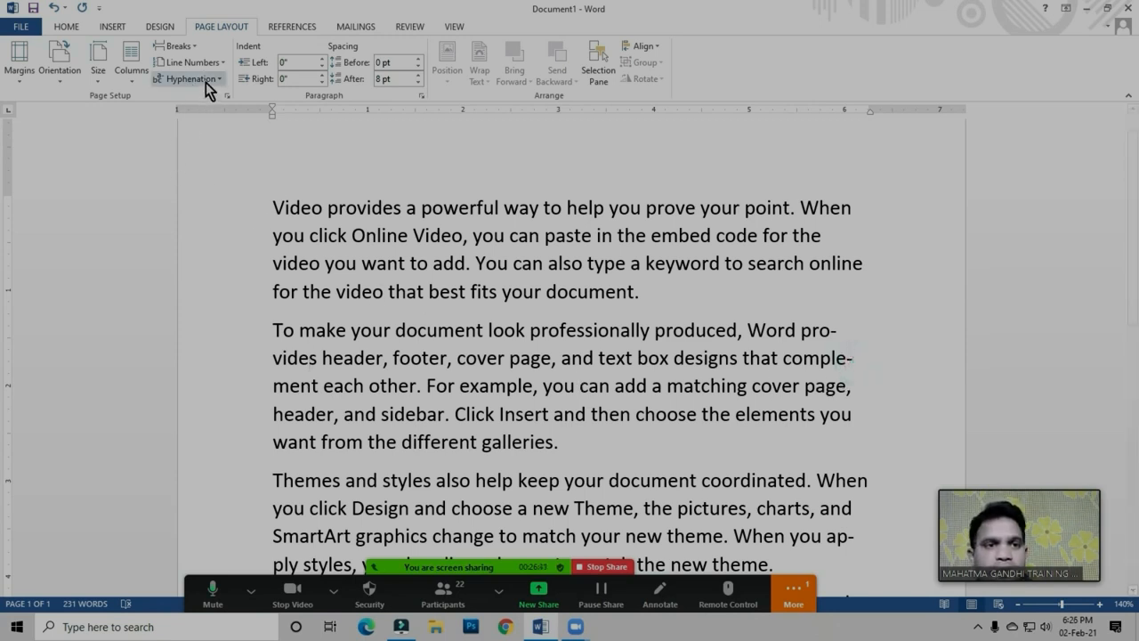
Turn off hyphenation for the document and restore automatic hyphenation to compare the line endings in the second paragraph
{"action": "left_click", "coordinate": [206, 81]}
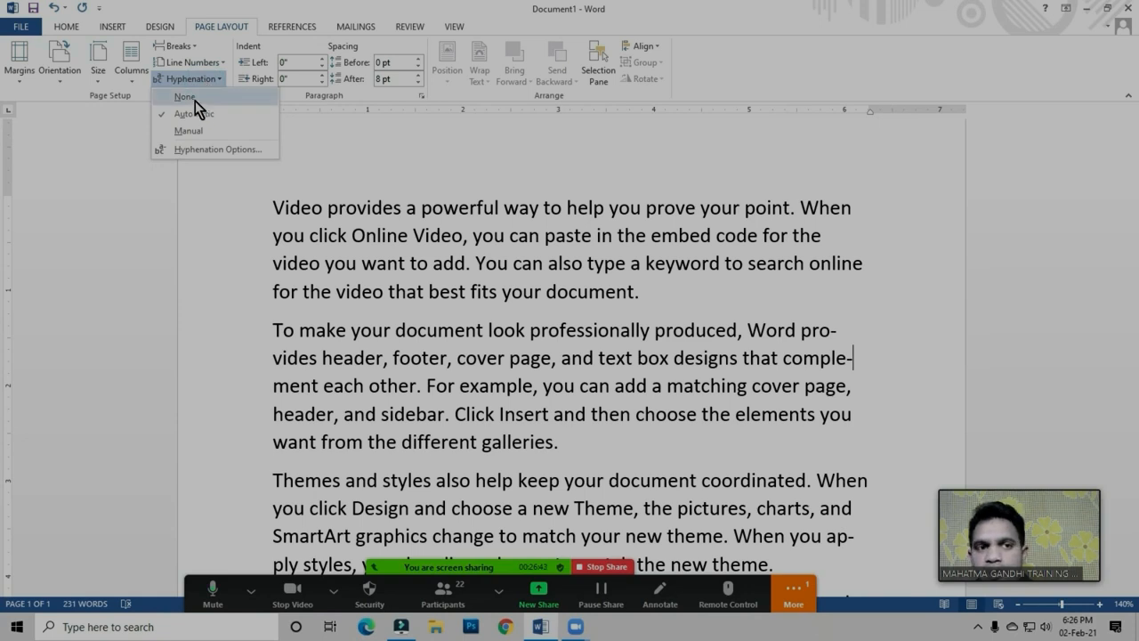
{"action": "left_click", "coordinate": [195, 100]}
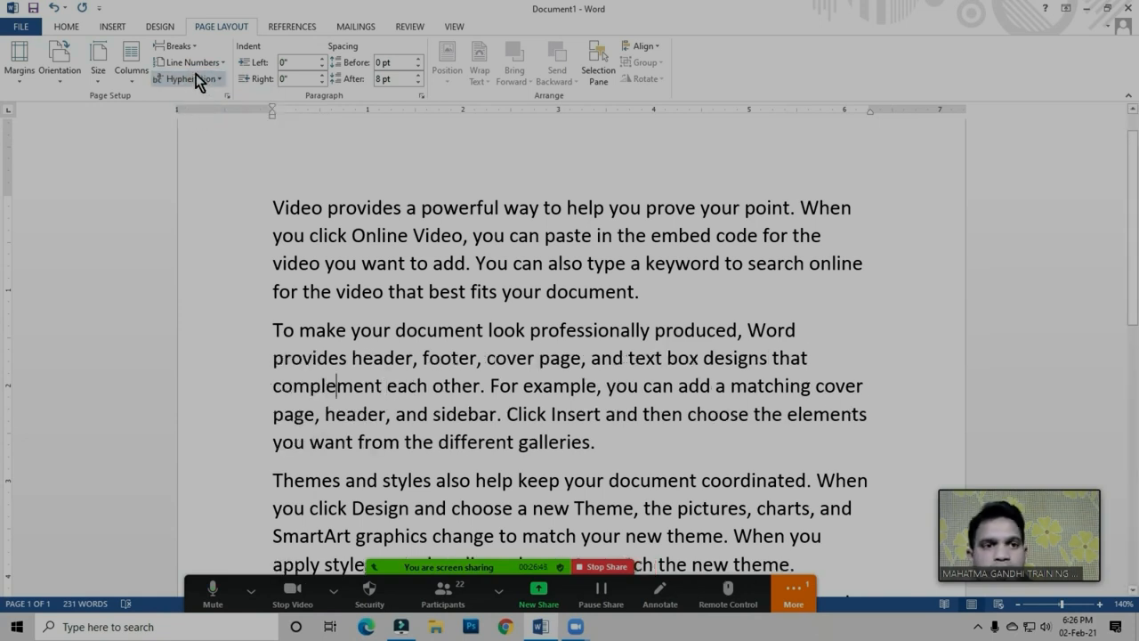
{"action": "left_click", "coordinate": [197, 78]}
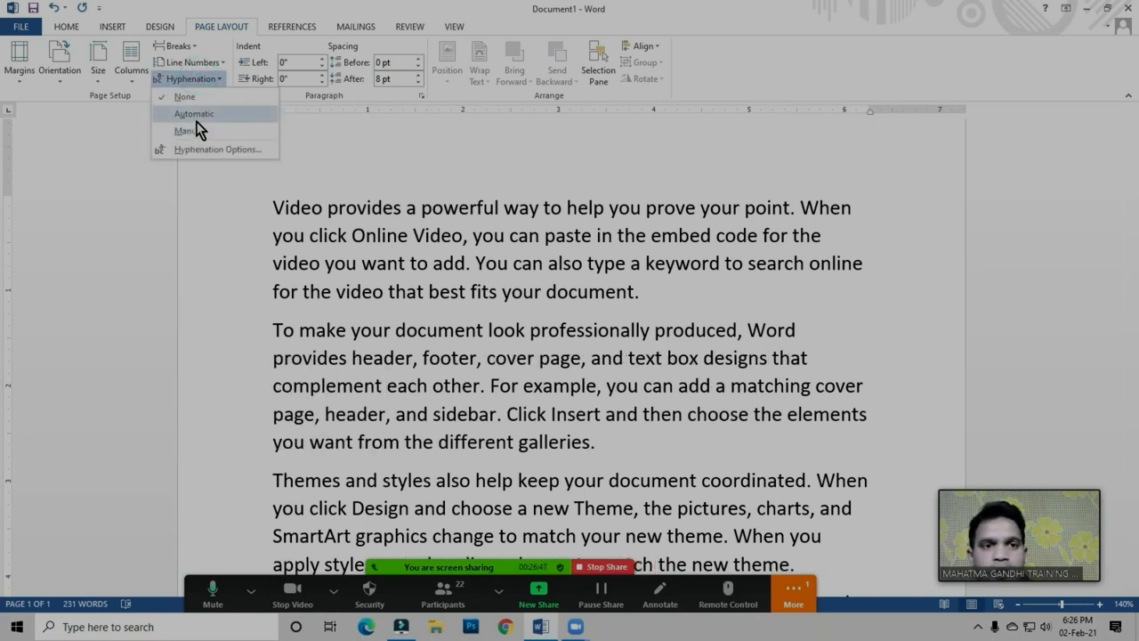
{"action": "left_click", "coordinate": [201, 115]}
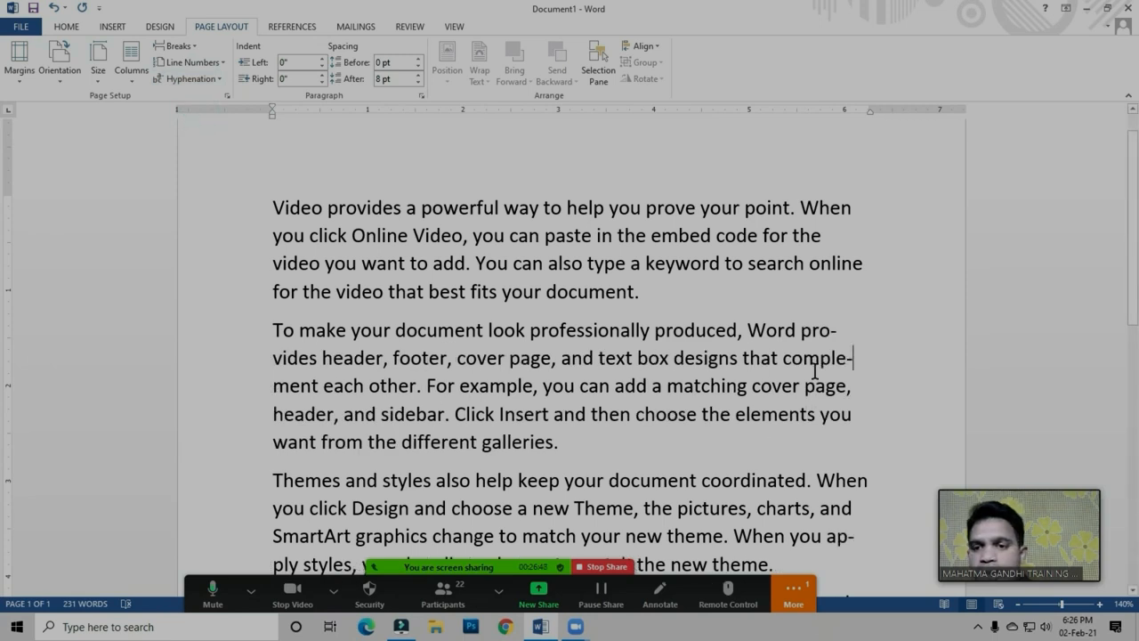
{"action": "left_click", "coordinate": [859, 362]}
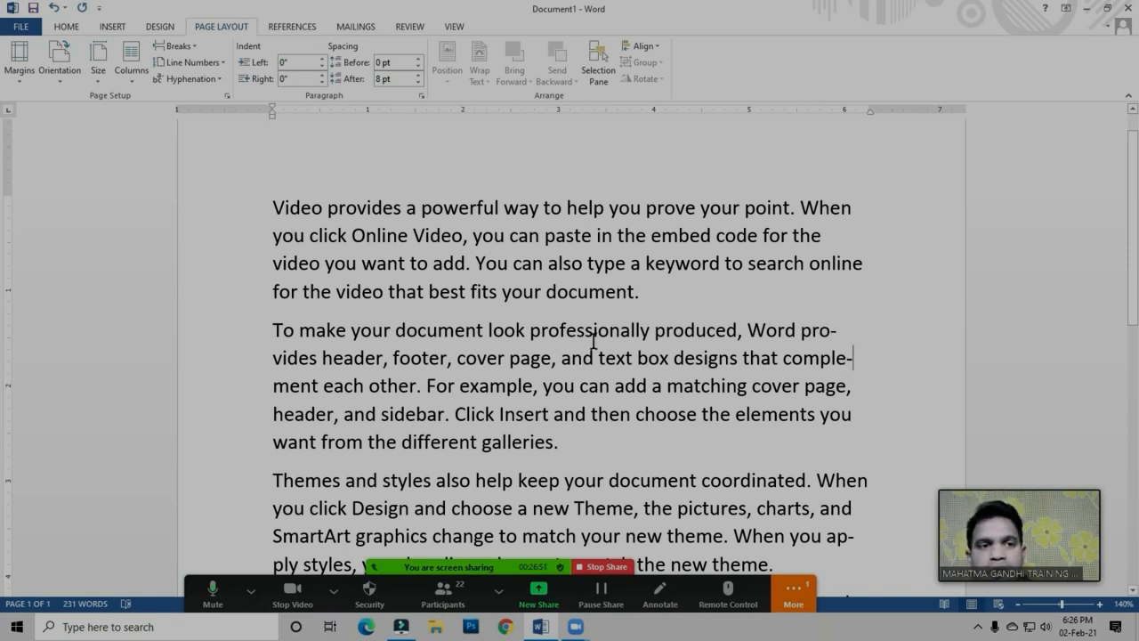
Try manual hyphenation while automatic hyphenation is still on
{"action": "left_click", "coordinate": [203, 78]}
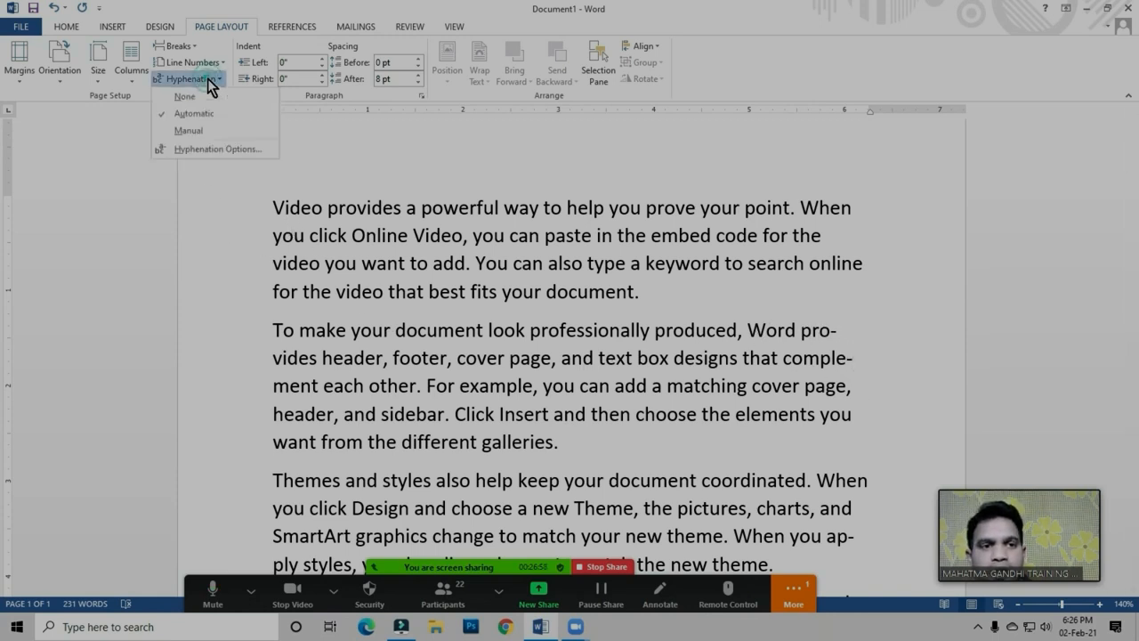
{"action": "left_click", "coordinate": [203, 132]}
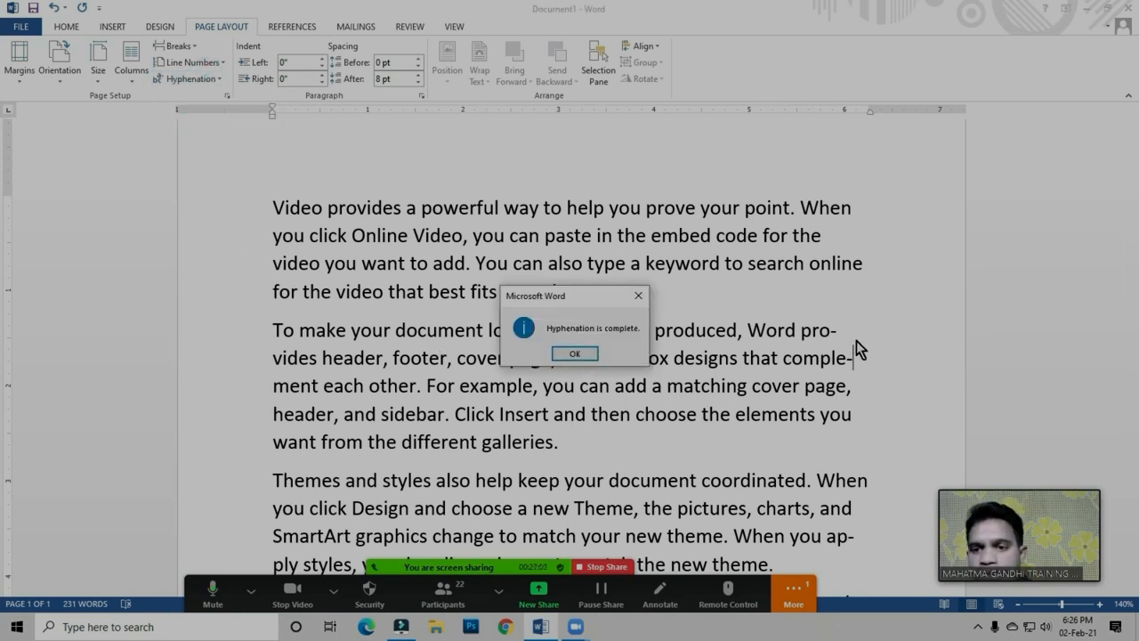
{"action": "left_click", "coordinate": [575, 353]}
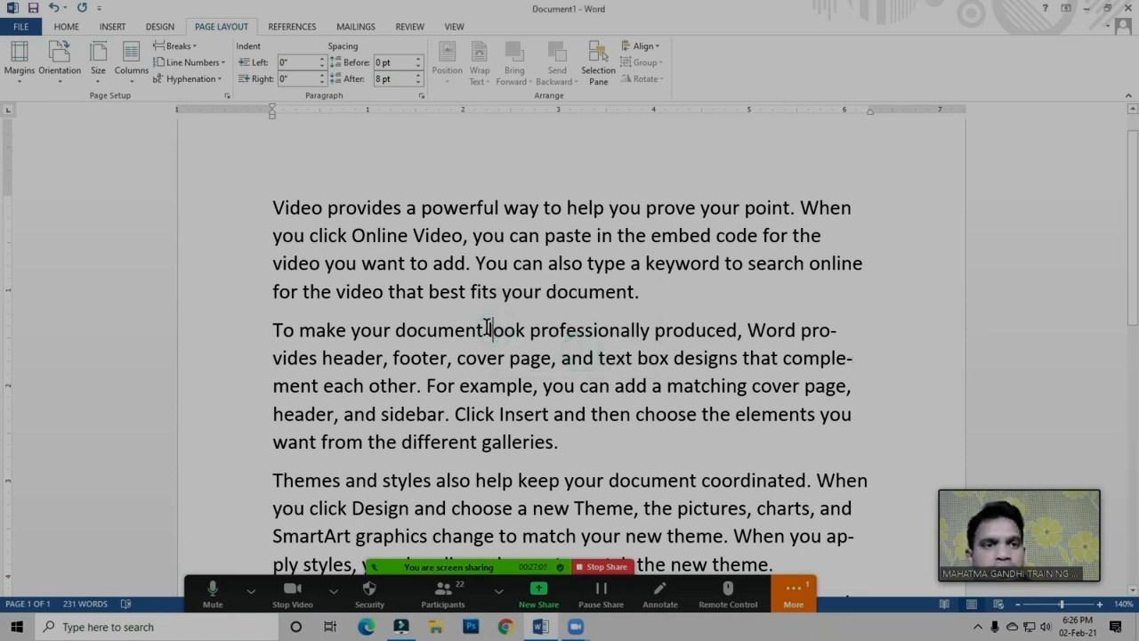
{"action": "left_click", "coordinate": [192, 79]}
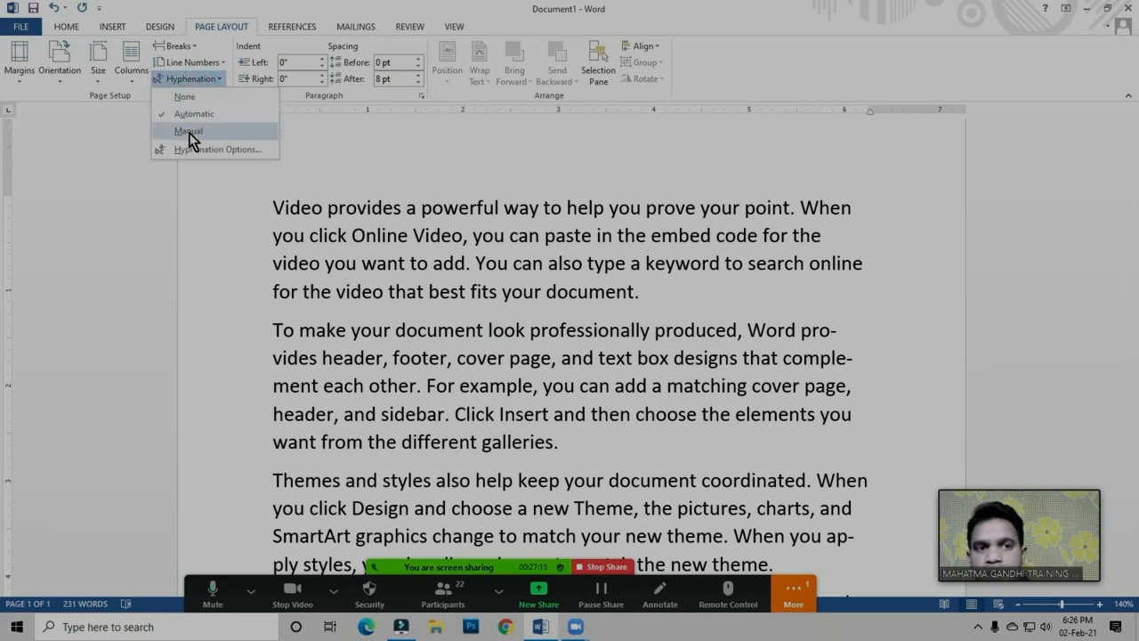
{"action": "left_click", "coordinate": [354, 218]}
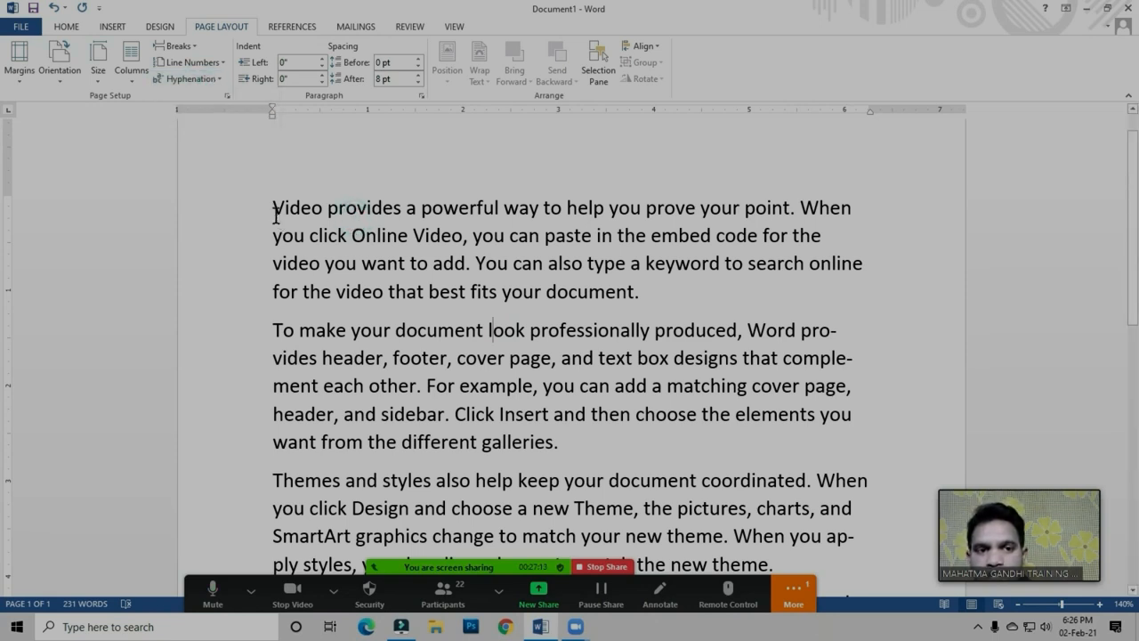
{"action": "left_click", "coordinate": [680, 312]}
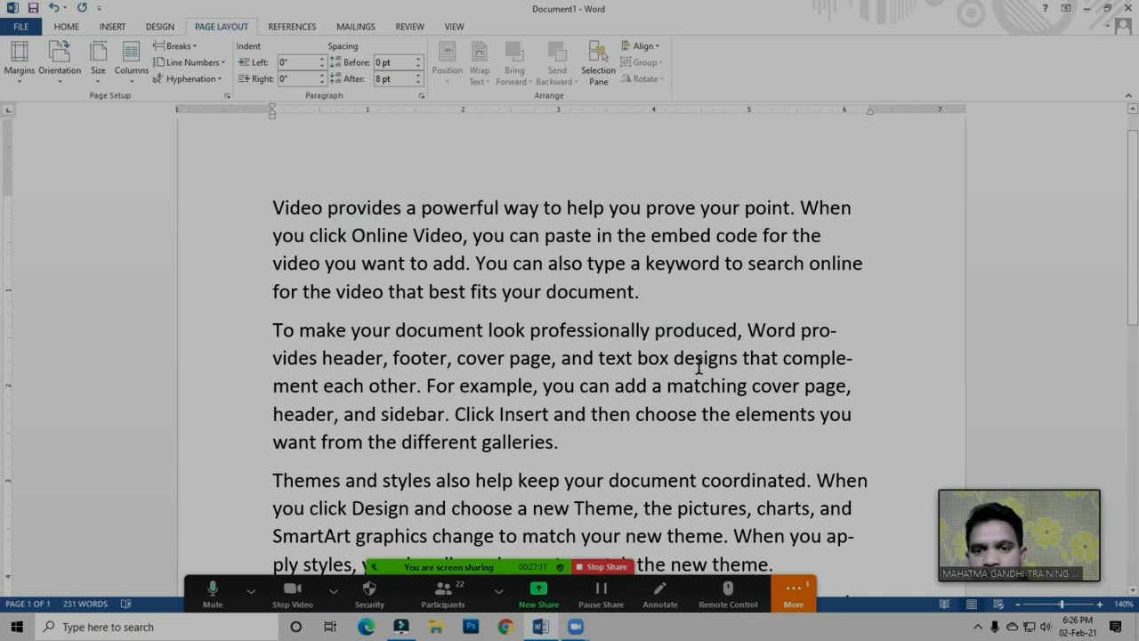
{"action": "left_click", "coordinate": [849, 416]}
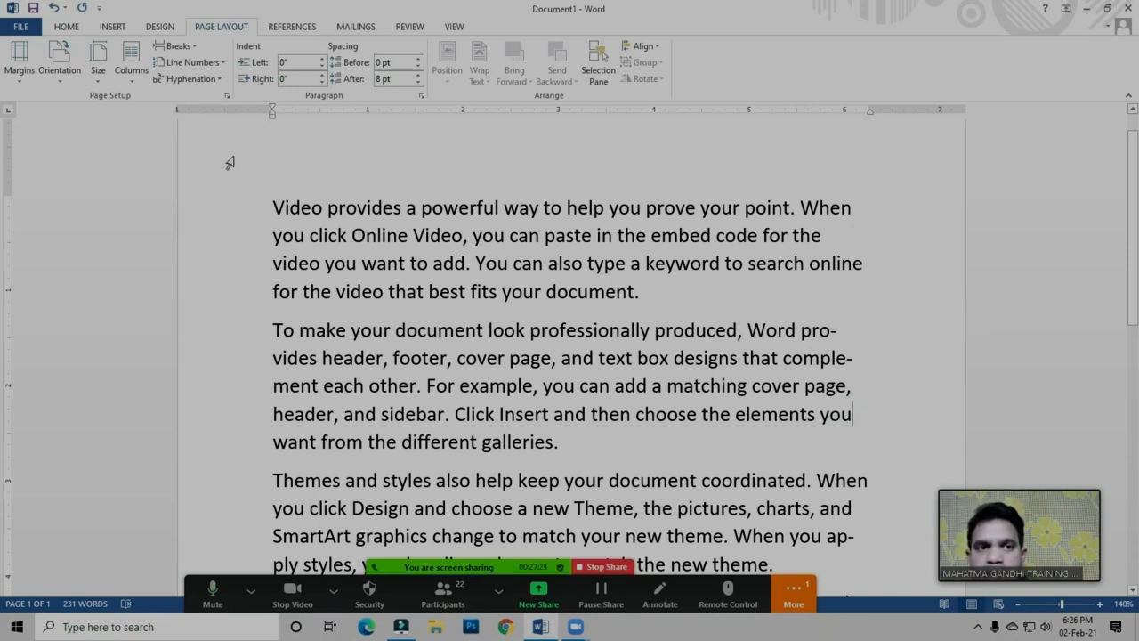
Review the detailed hyphenation options for automatic hyphenation, words in CAPS and consecutive hyphens, and accept them
{"action": "left_click", "coordinate": [191, 78]}
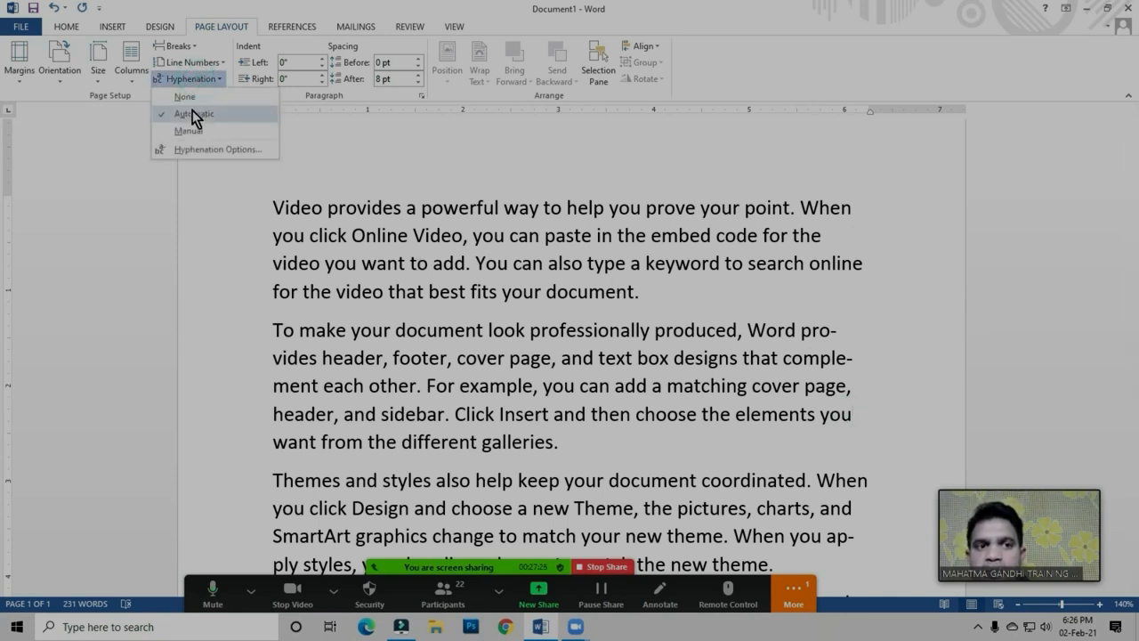
{"action": "left_click", "coordinate": [238, 151]}
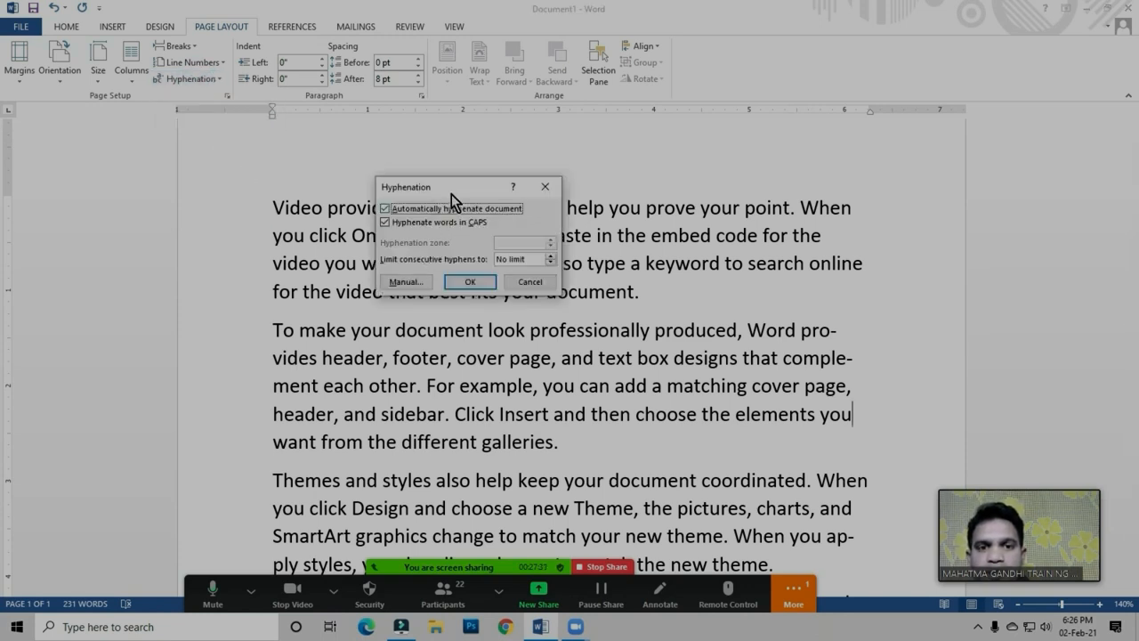
{"action": "left_click_drag", "start_coordinate": [451, 192], "coordinate": [493, 188]}
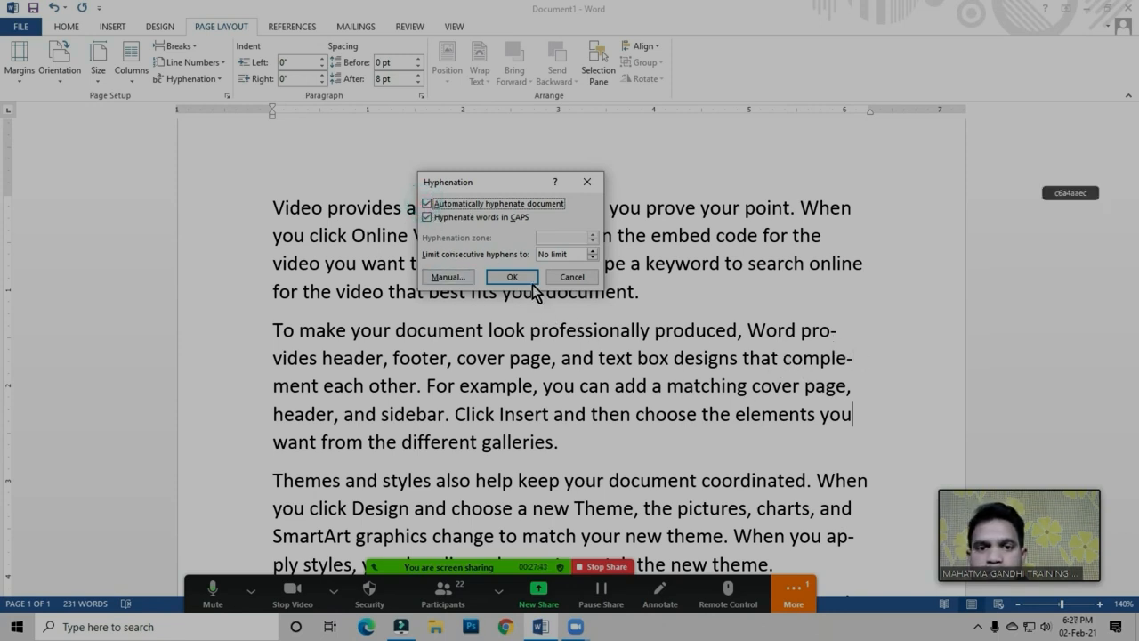
{"action": "left_click", "coordinate": [512, 277]}
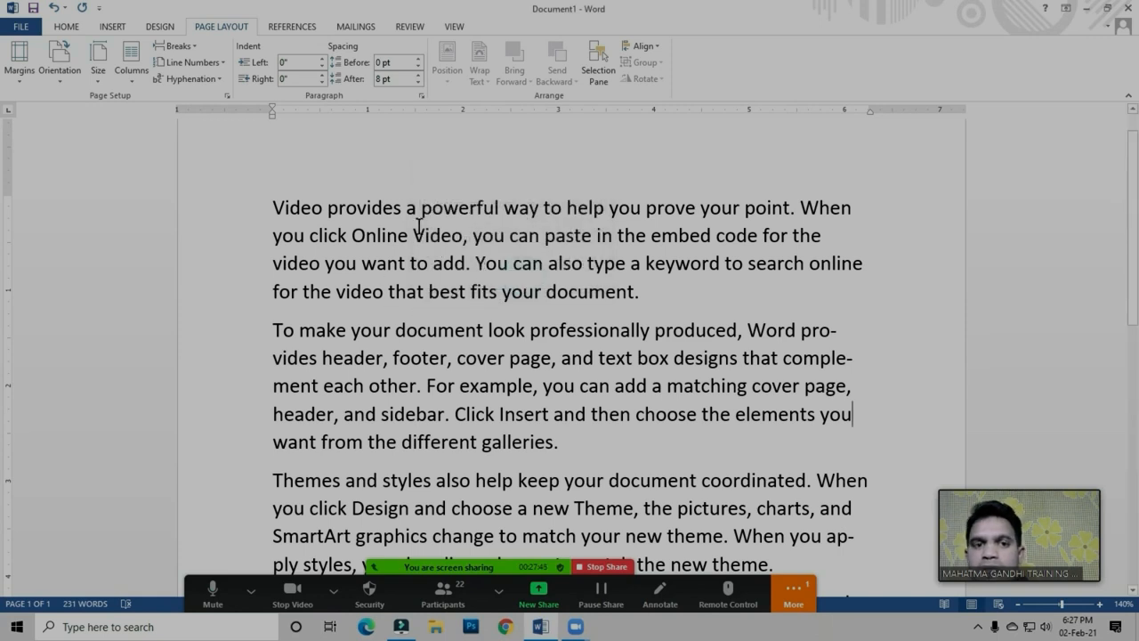
{"action": "left_click", "coordinate": [201, 81]}
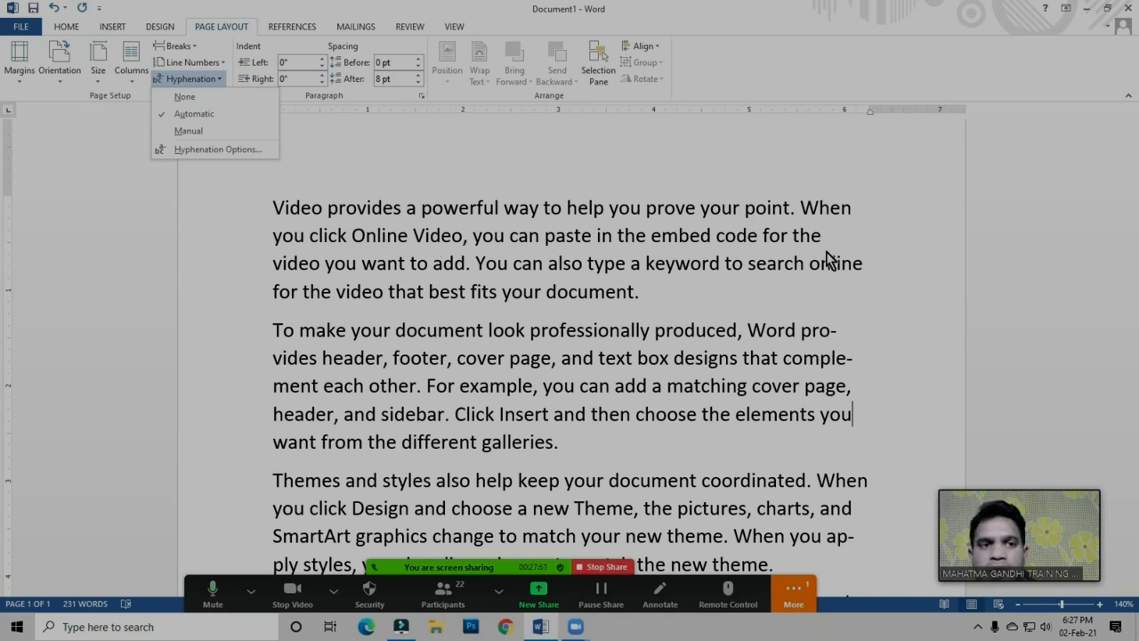
{"action": "left_click", "coordinate": [512, 273]}
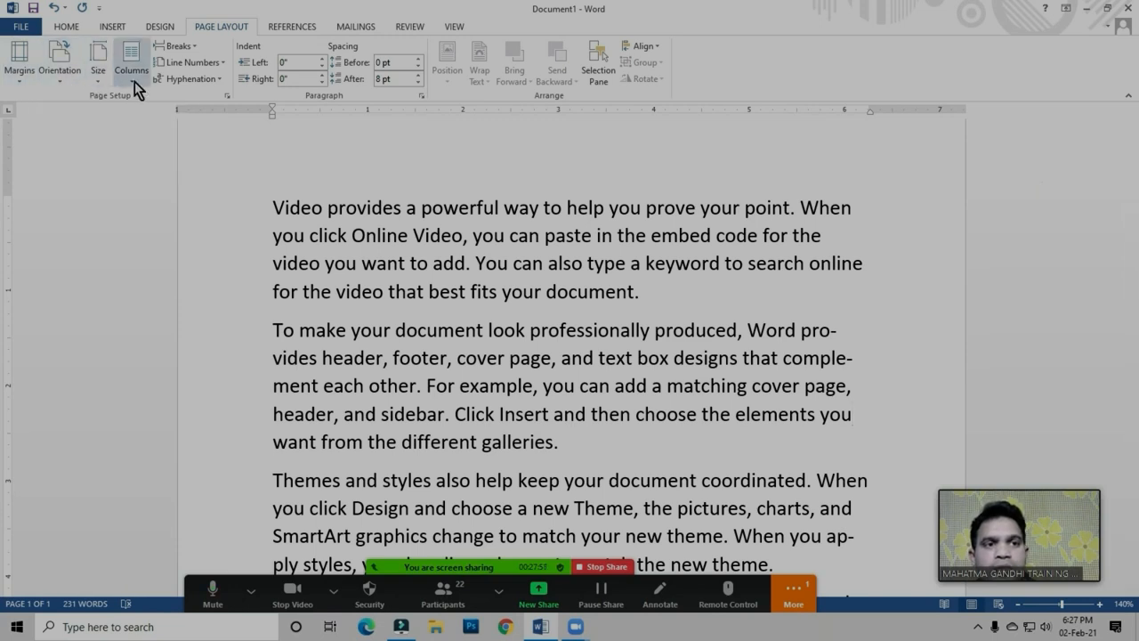
{"action": "left_click", "coordinate": [185, 47]}
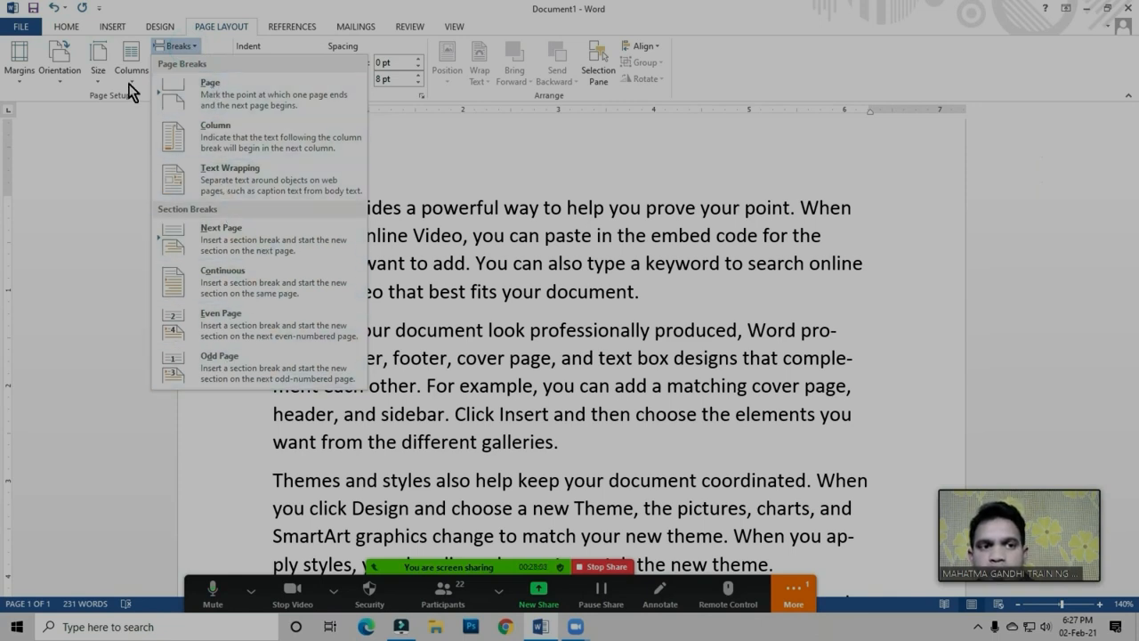
{"action": "left_click", "coordinate": [588, 314]}
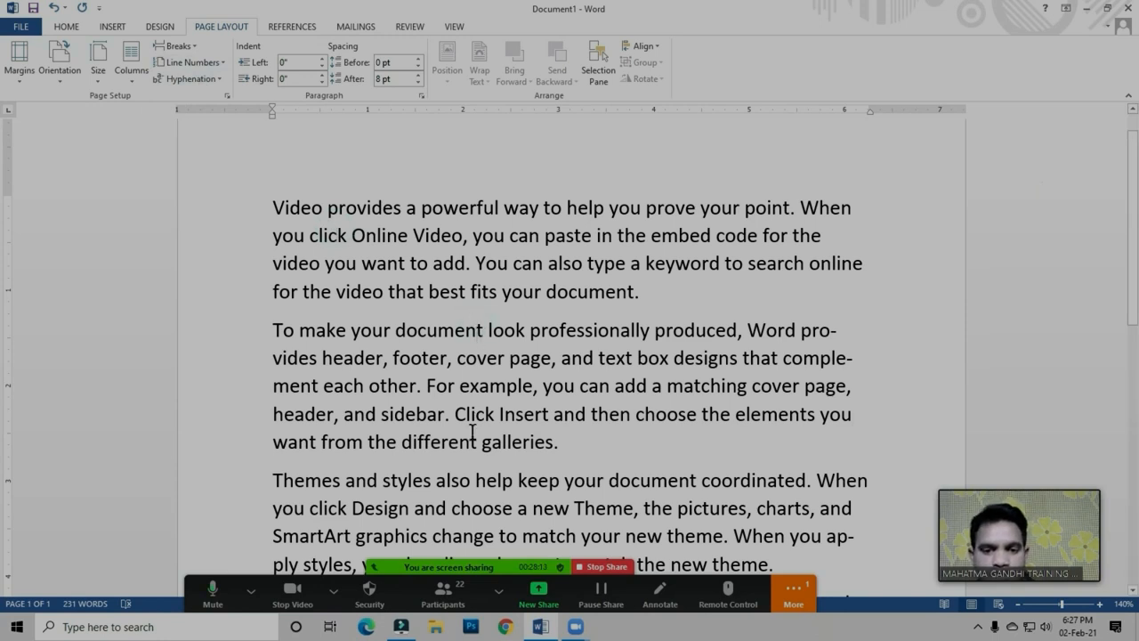
Open the Zoom meeting's participant list, ask all participants to unmute, and close the list
{"action": "left_click", "coordinate": [442, 594]}
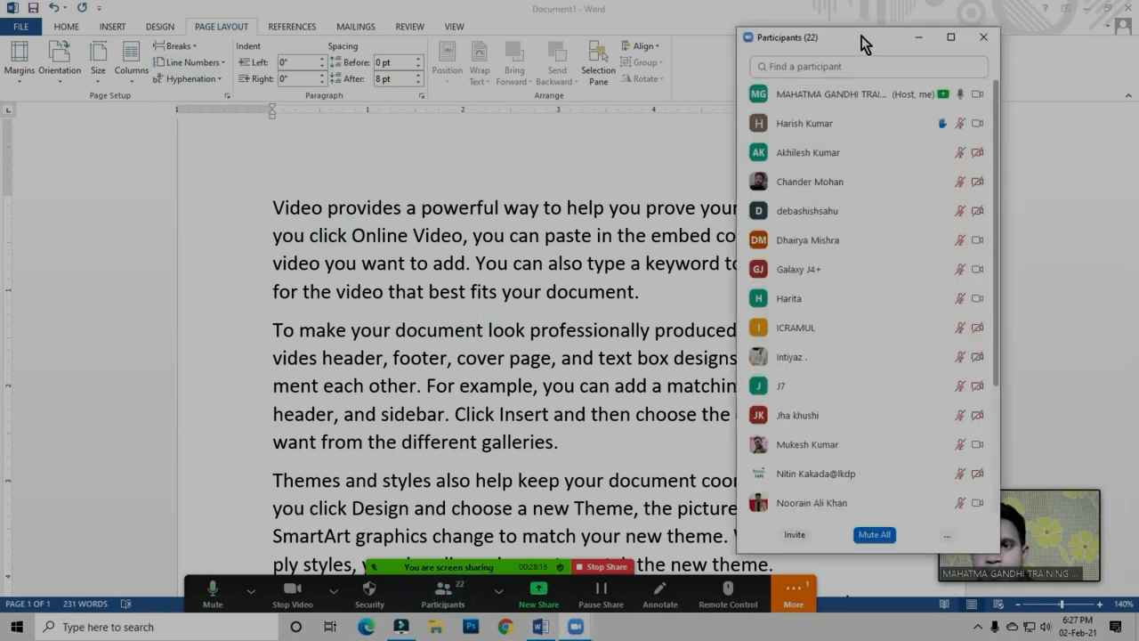
{"action": "left_click_drag", "start_coordinate": [863, 44], "coordinate": [756, 46]}
{"action": "left_click", "coordinate": [837, 537]}
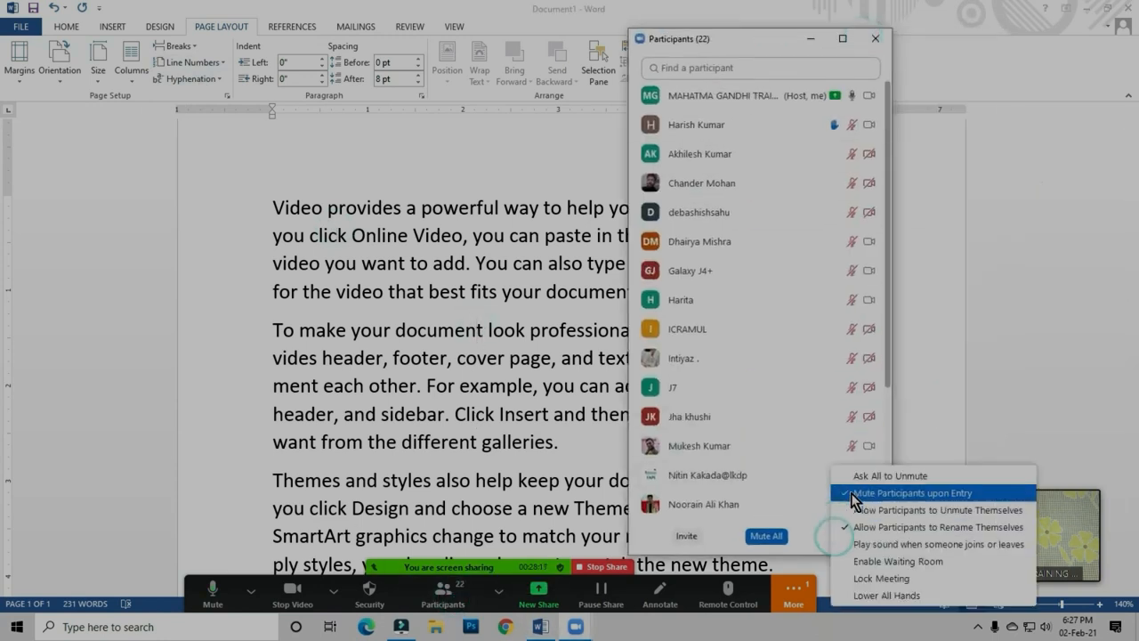
{"action": "left_click", "coordinate": [876, 477]}
{"action": "left_click", "coordinate": [876, 39]}
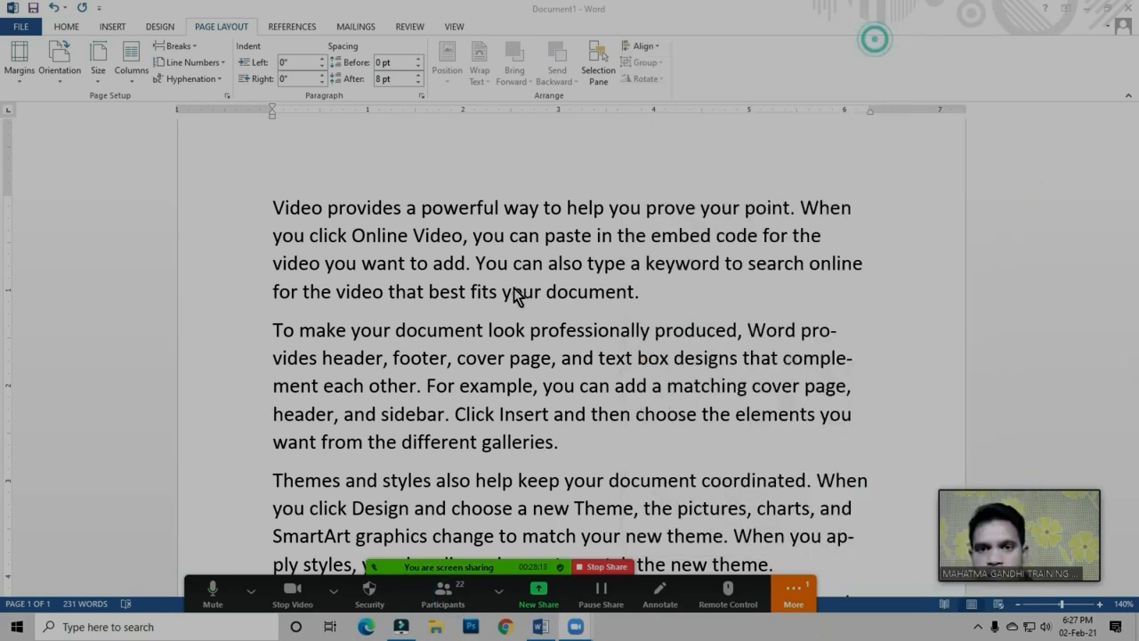
Set the document's hyphenation to None so that no words are split at the line ends
{"action": "left_click", "coordinate": [476, 280]}
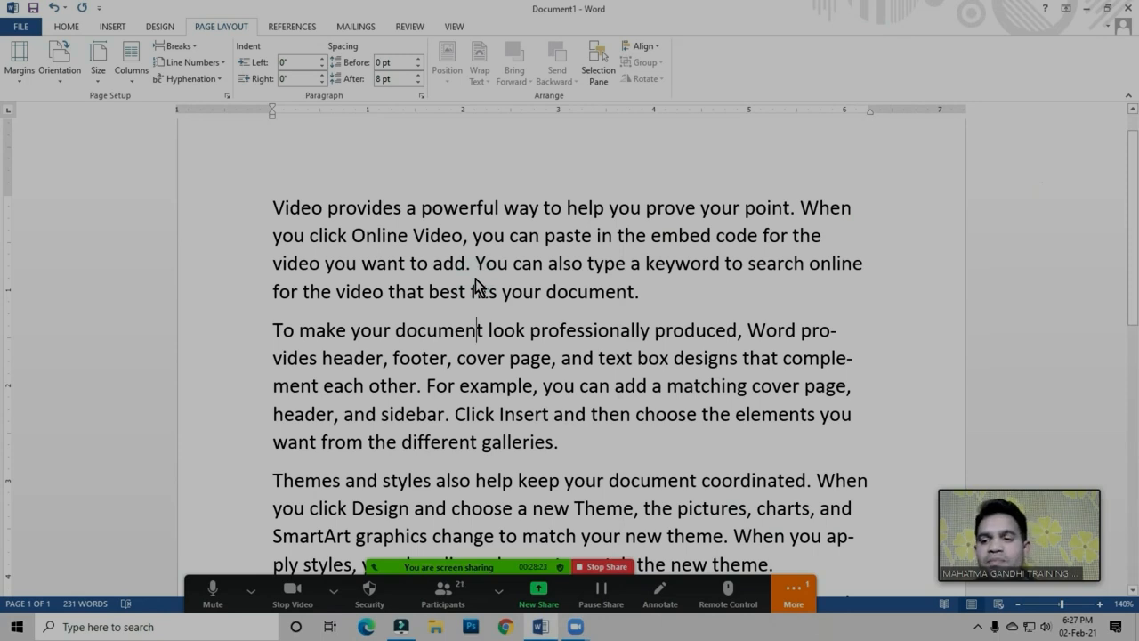
{"action": "left_click", "coordinate": [409, 237]}
{"action": "left_click", "coordinate": [203, 79]}
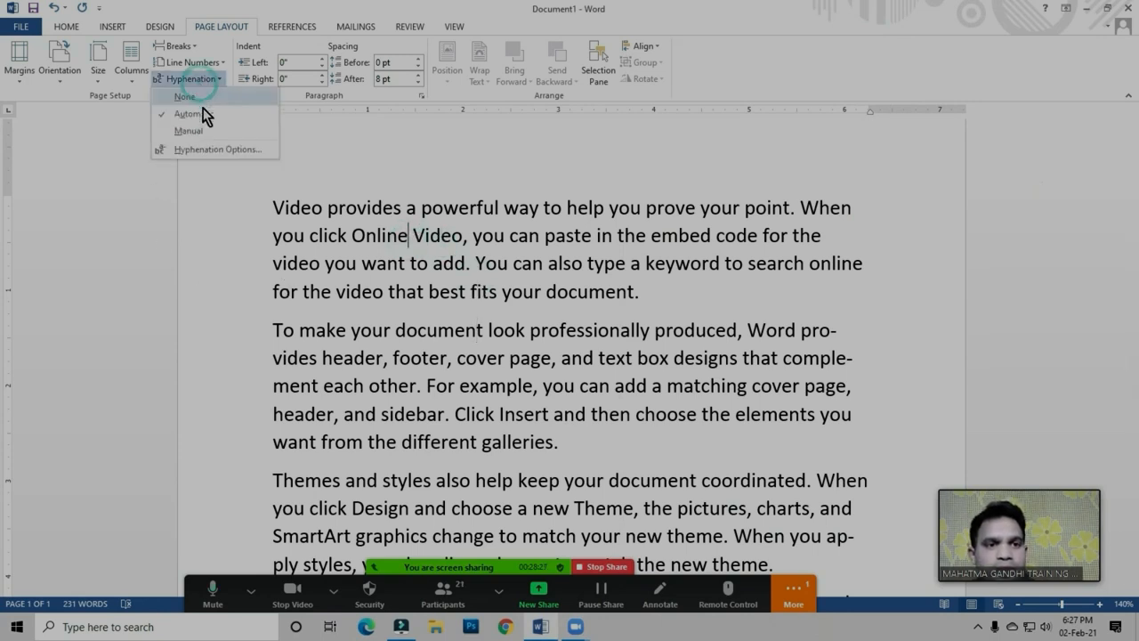
{"action": "left_click", "coordinate": [199, 133]}
{"action": "left_click", "coordinate": [416, 233]}
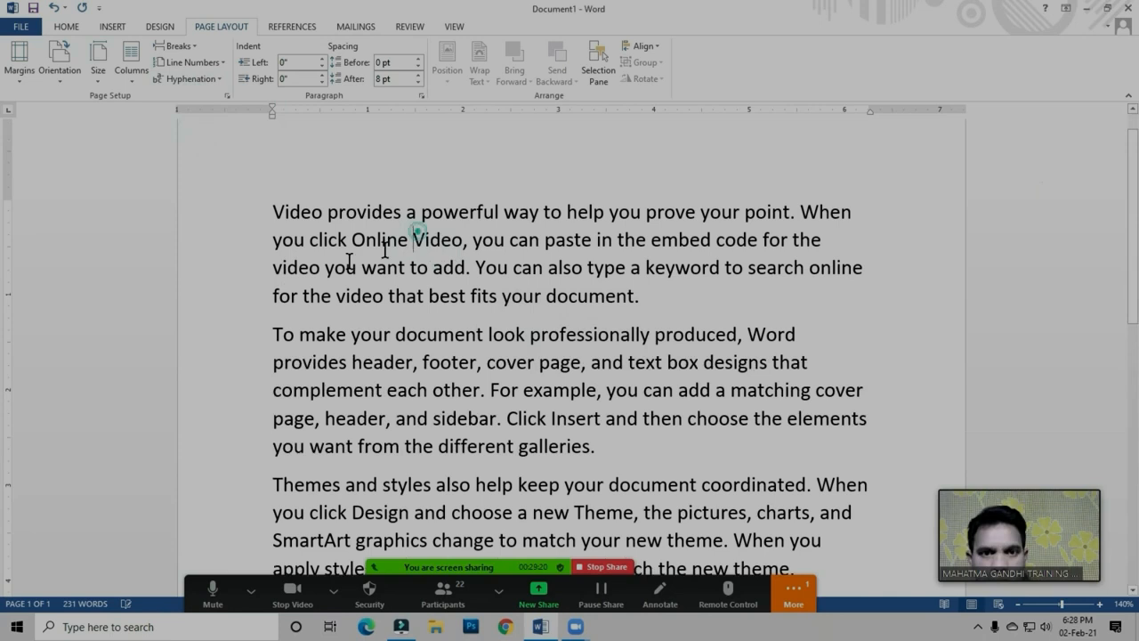
Run manual hyphenation, rejecting the split of "provides", accepting "com-plement", and cancelling at "apply"
{"action": "left_click", "coordinate": [206, 85]}
{"action": "left_click", "coordinate": [194, 133]}
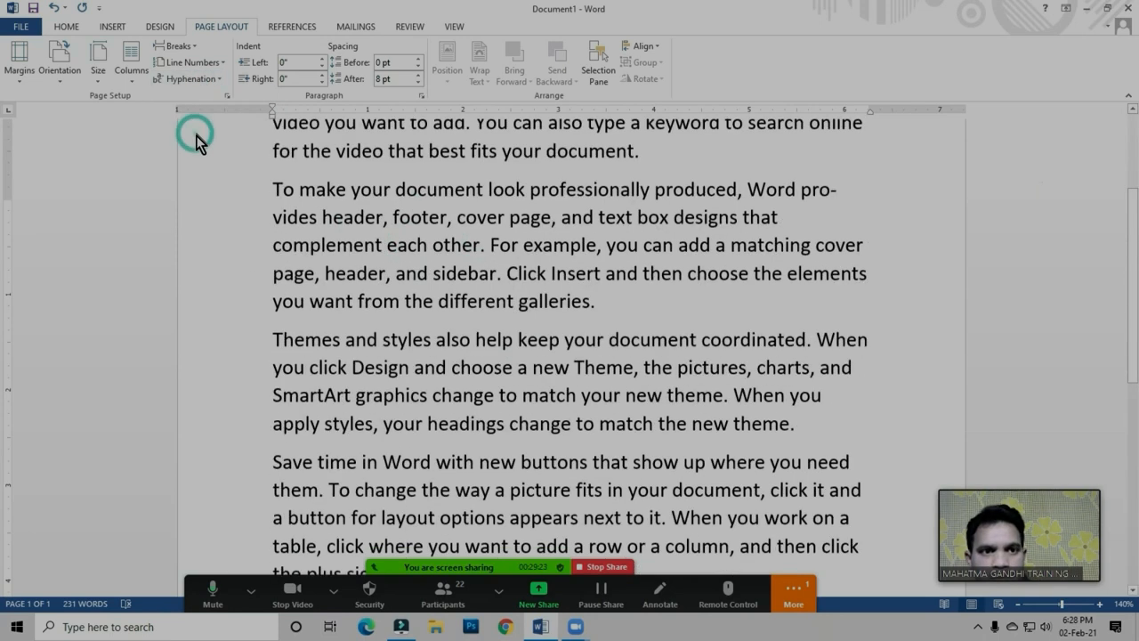
{"action": "left_click_drag", "start_coordinate": [470, 303], "coordinate": [445, 286]}
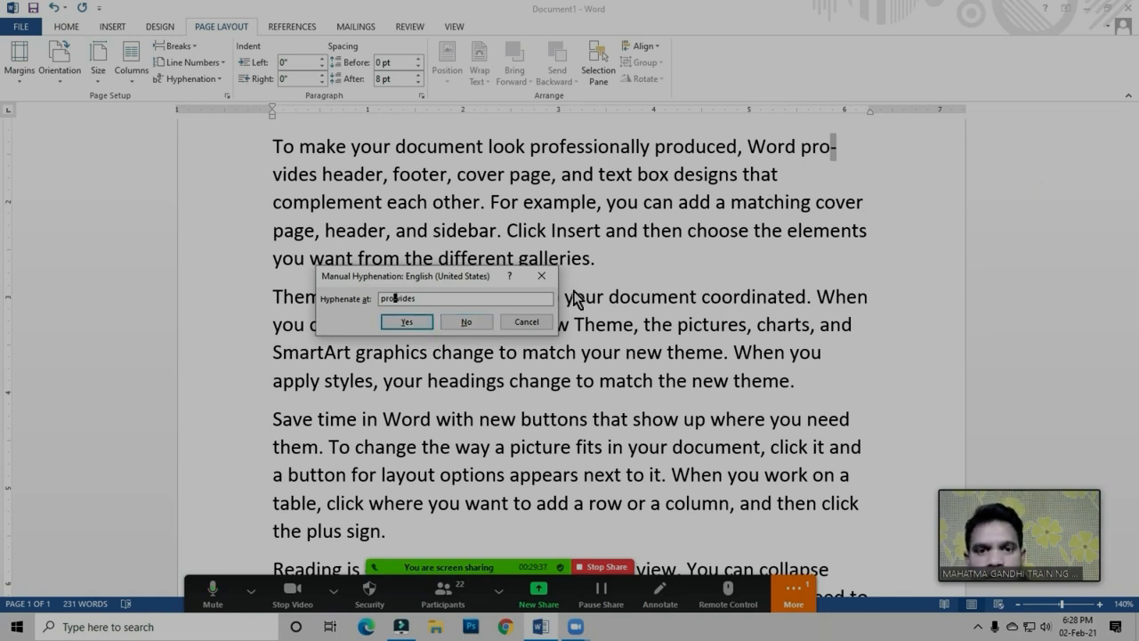
{"action": "left_click", "coordinate": [467, 324]}
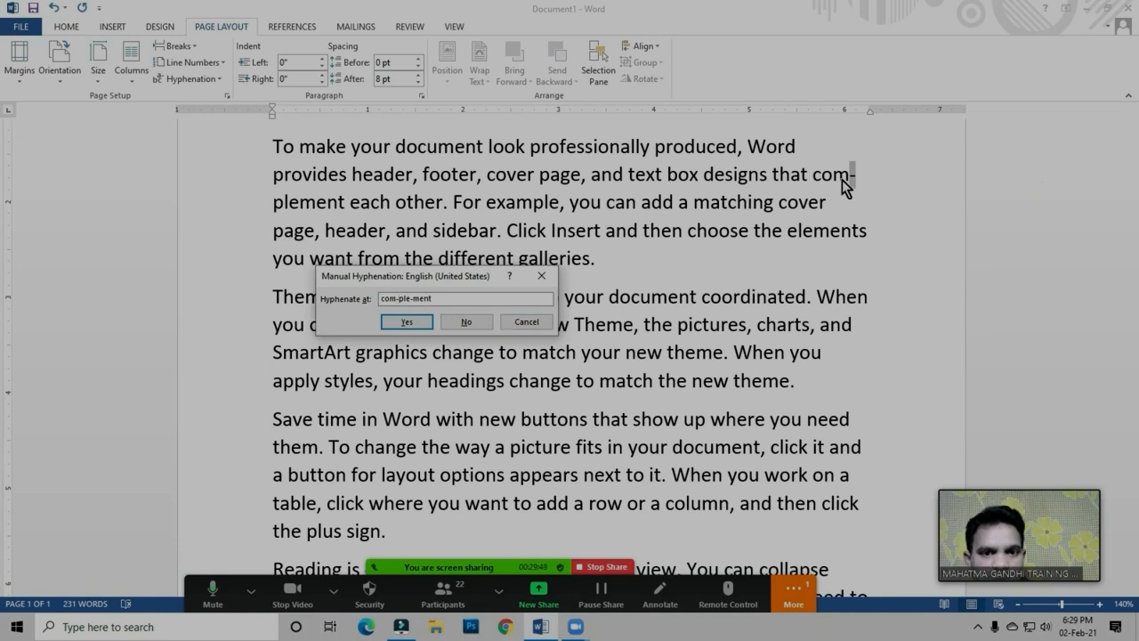
{"action": "left_click", "coordinate": [406, 323]}
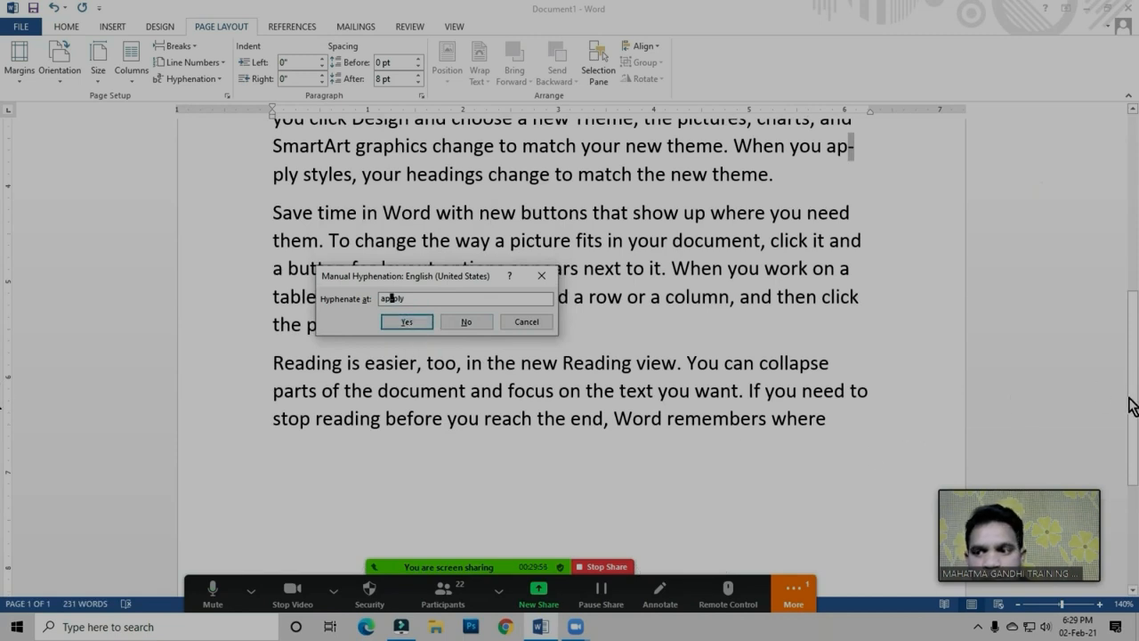
{"action": "left_click", "coordinate": [520, 321]}
{"action": "scroll", "coordinate": [2, 396], "scroll_direction": "up", "scroll_amount": 3}
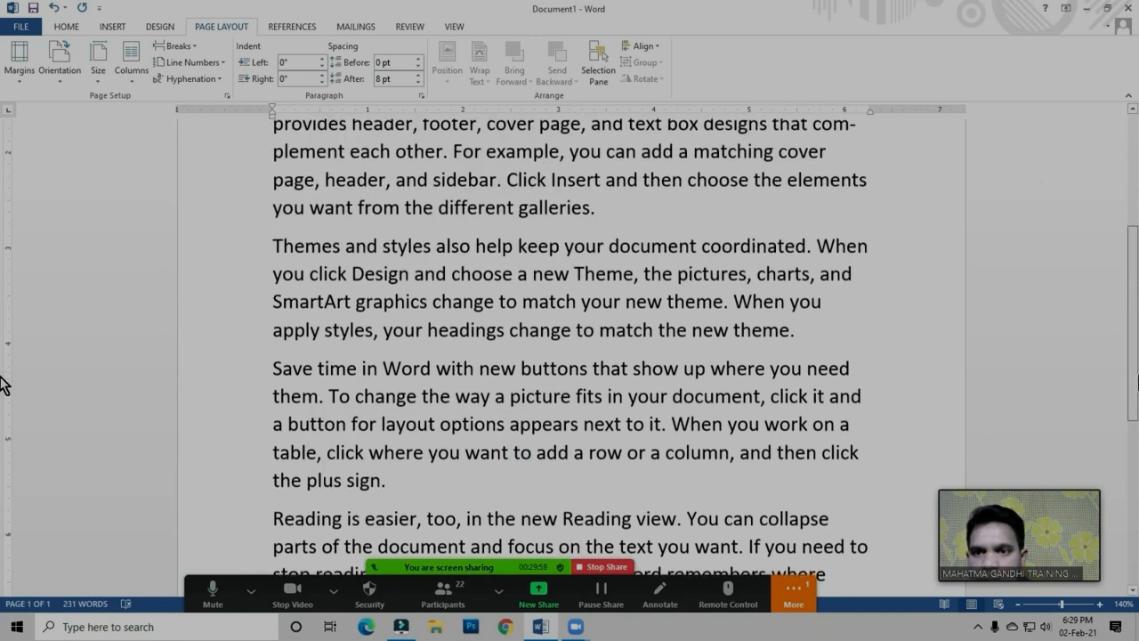
{"action": "scroll", "coordinate": [2, 396], "scroll_direction": "up", "scroll_amount": 2}
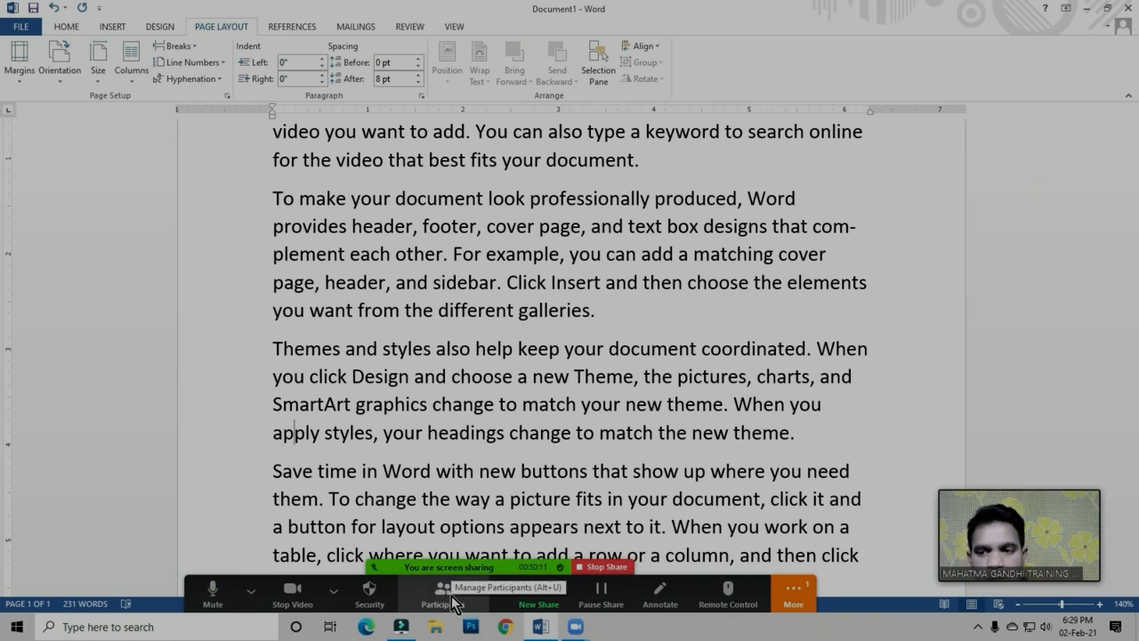
Examine the available page break and section break types for the document
{"action": "left_click", "coordinate": [575, 285]}
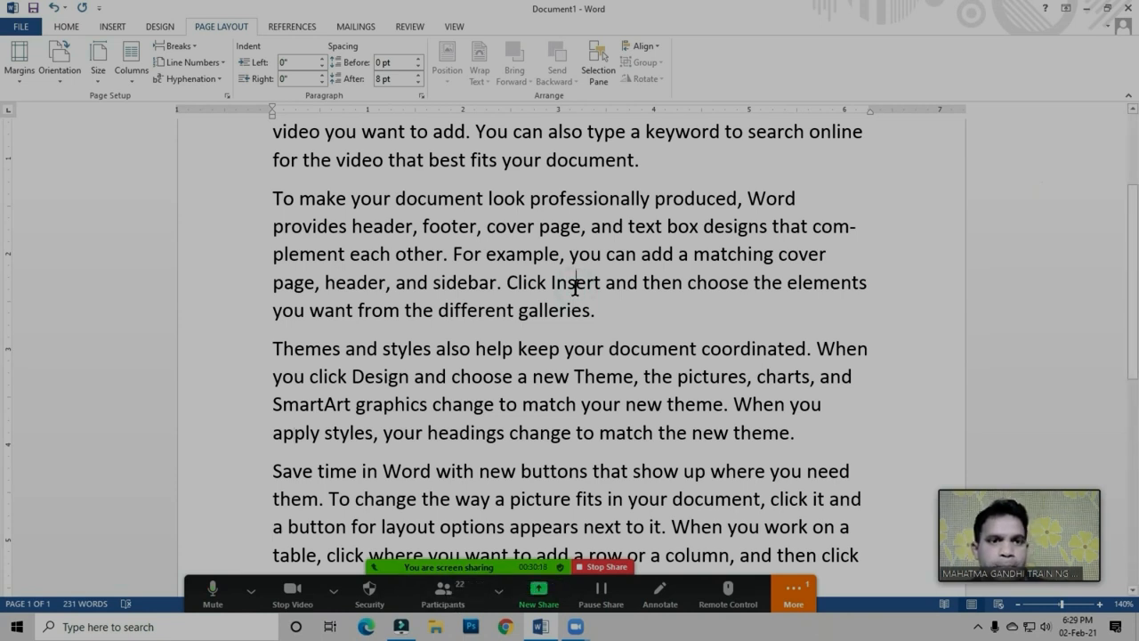
{"action": "left_click", "coordinate": [418, 226]}
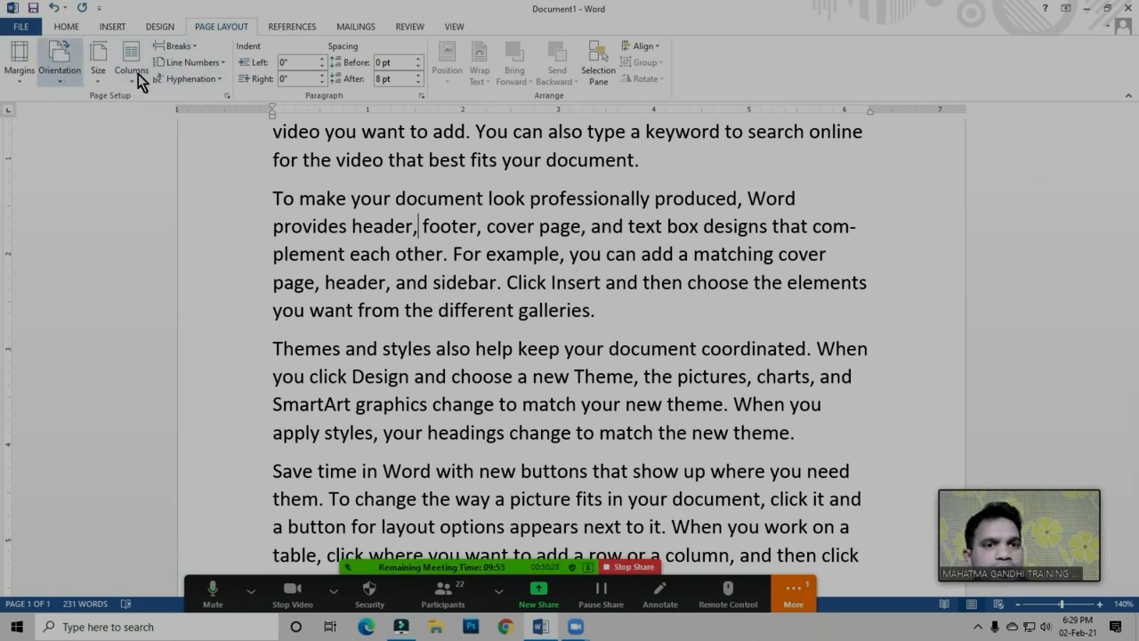
{"action": "left_click", "coordinate": [178, 43]}
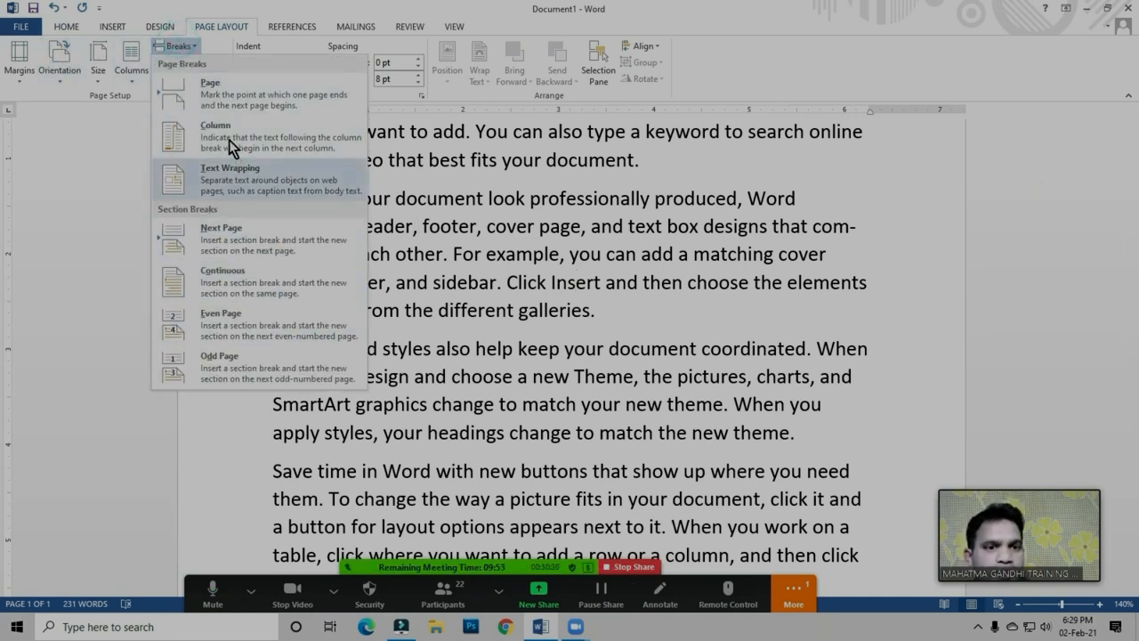
{"action": "left_click", "coordinate": [511, 229]}
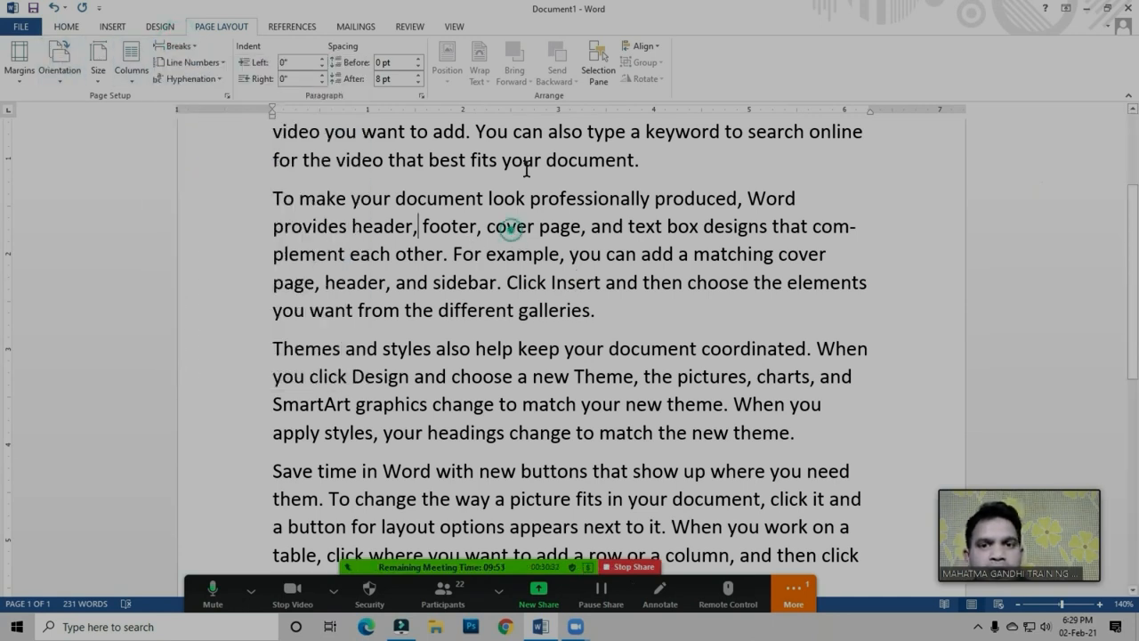
{"action": "left_click", "coordinate": [416, 177]}
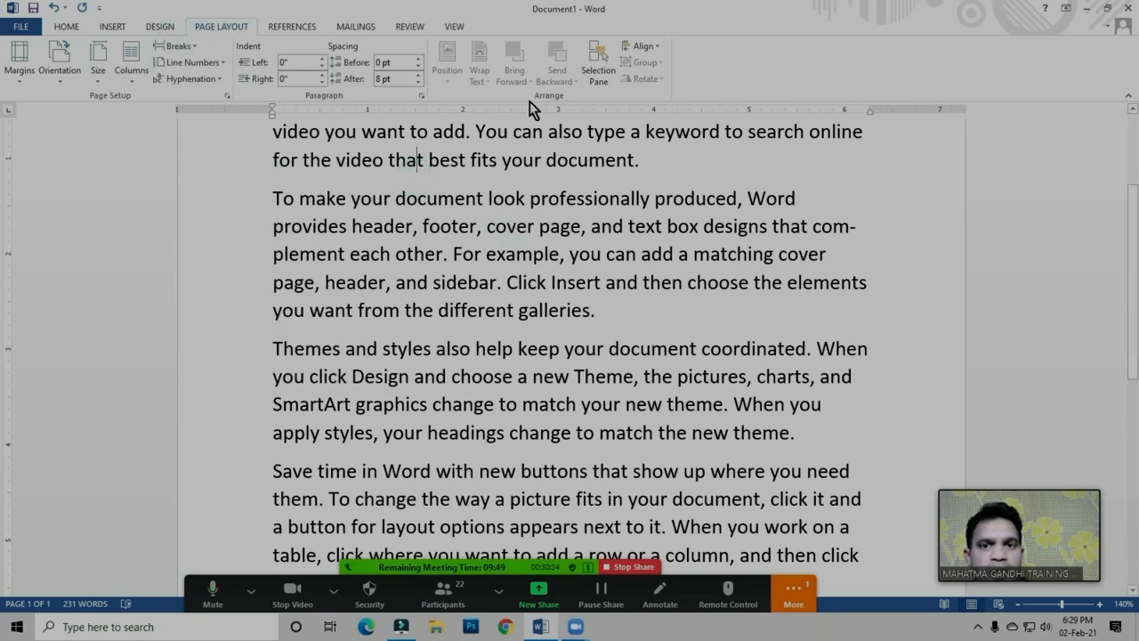
{"action": "left_click", "coordinate": [179, 46]}
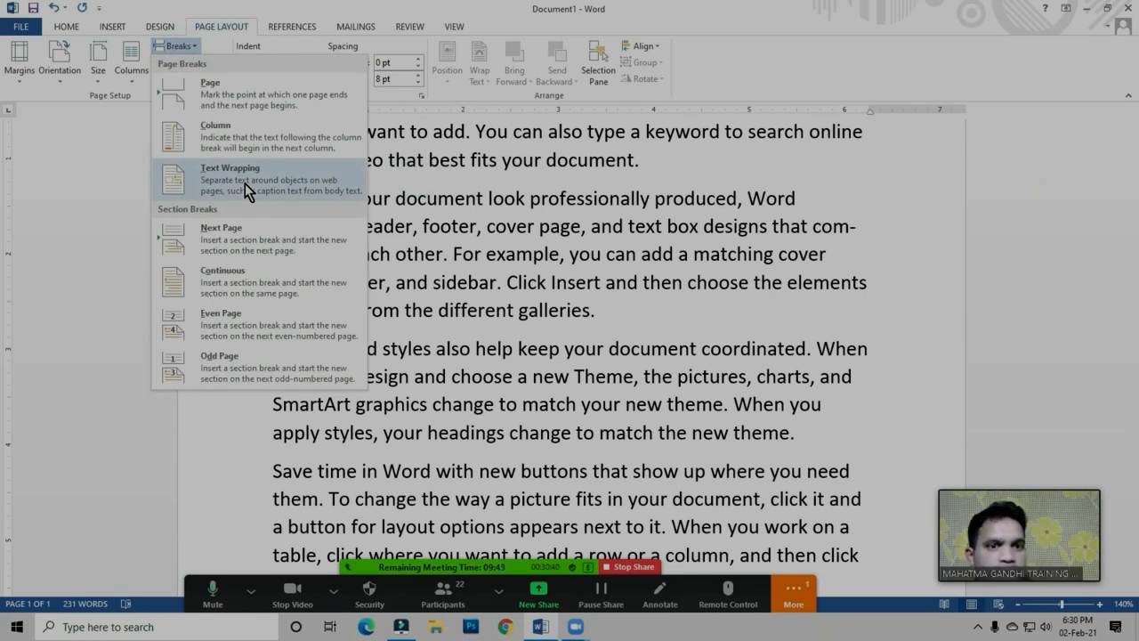
{"action": "left_click", "coordinate": [525, 133]}
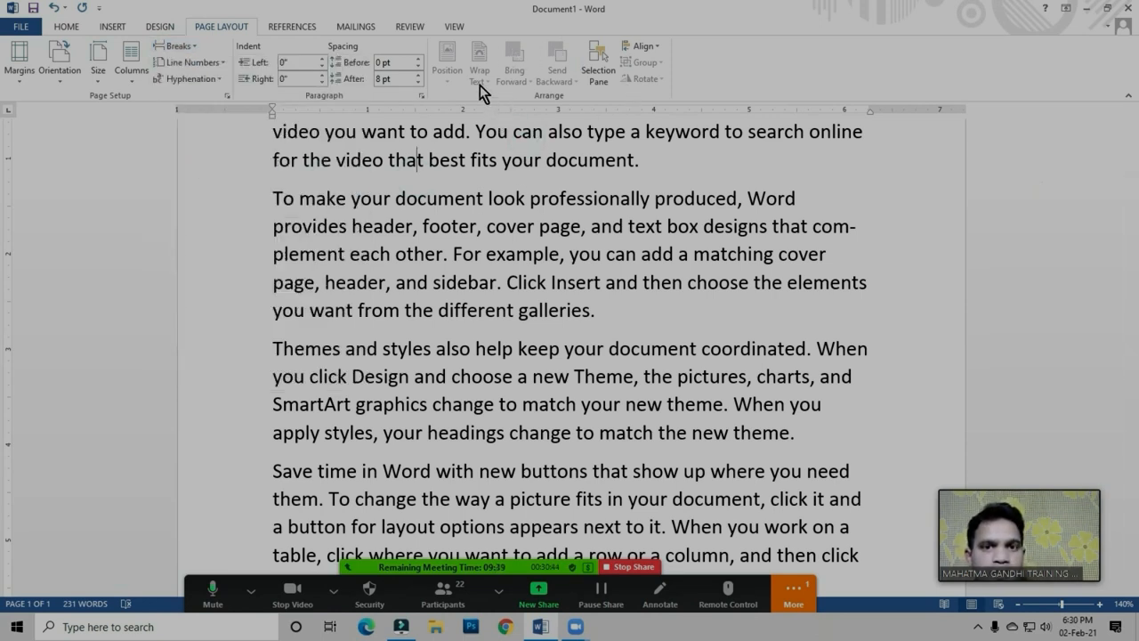
{"action": "left_click", "coordinate": [466, 156]}
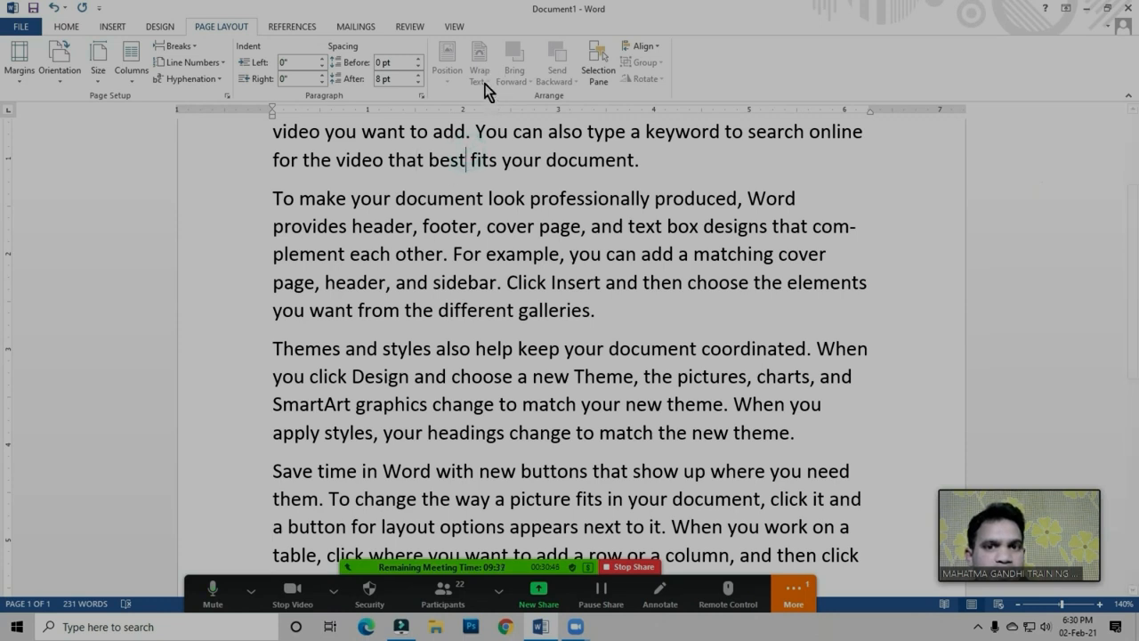
{"action": "left_click", "coordinate": [175, 45]}
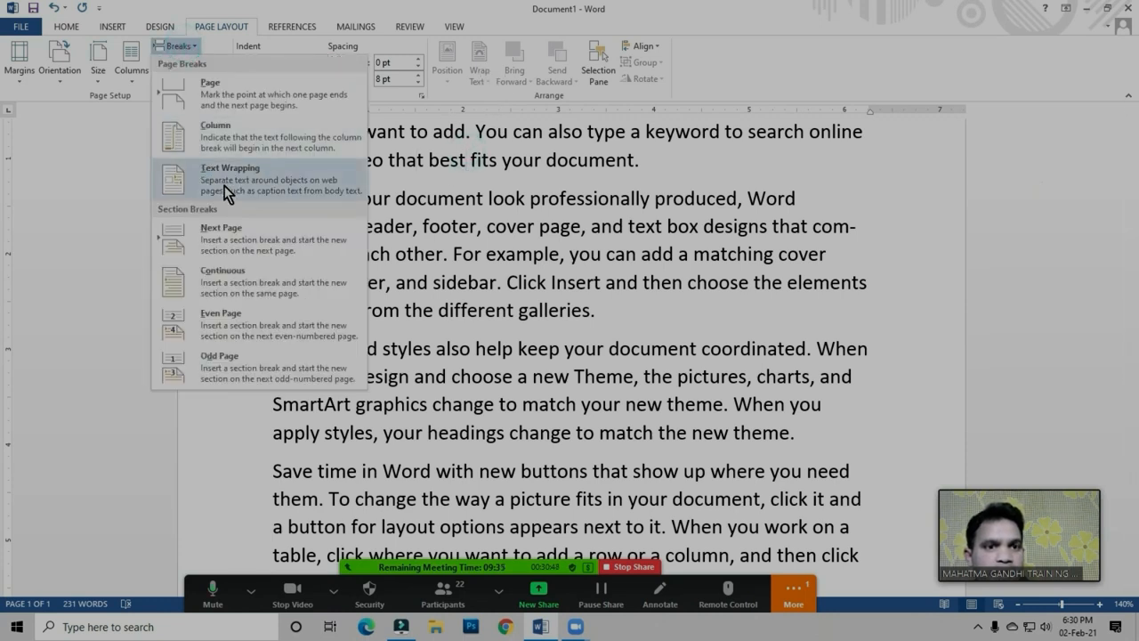
{"action": "left_click", "coordinate": [473, 223]}
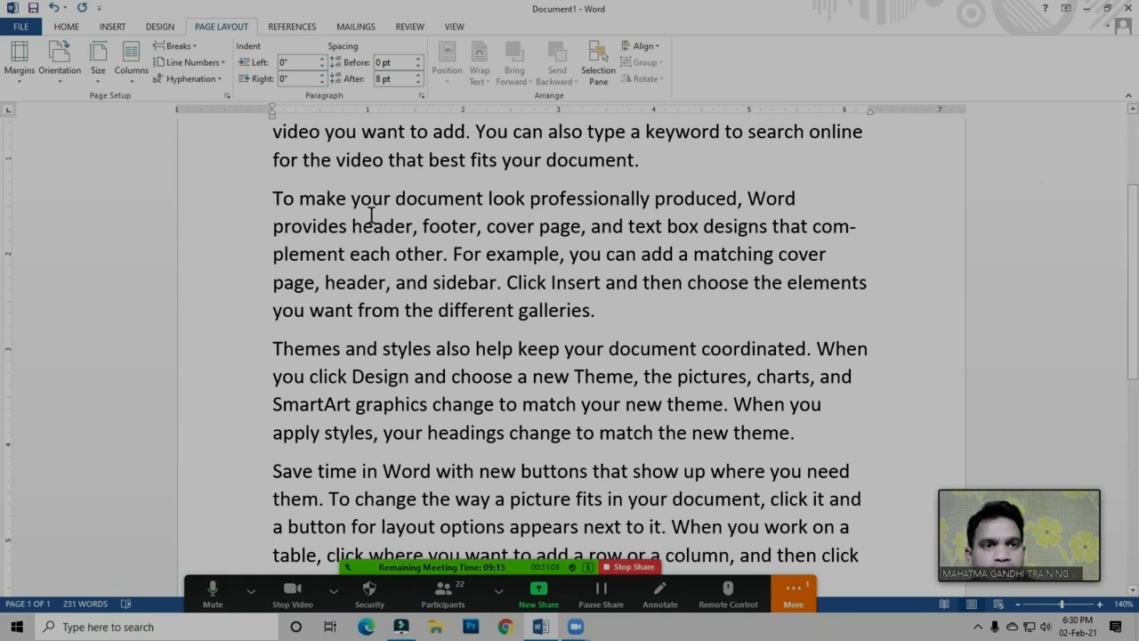
{"action": "left_click", "coordinate": [179, 46]}
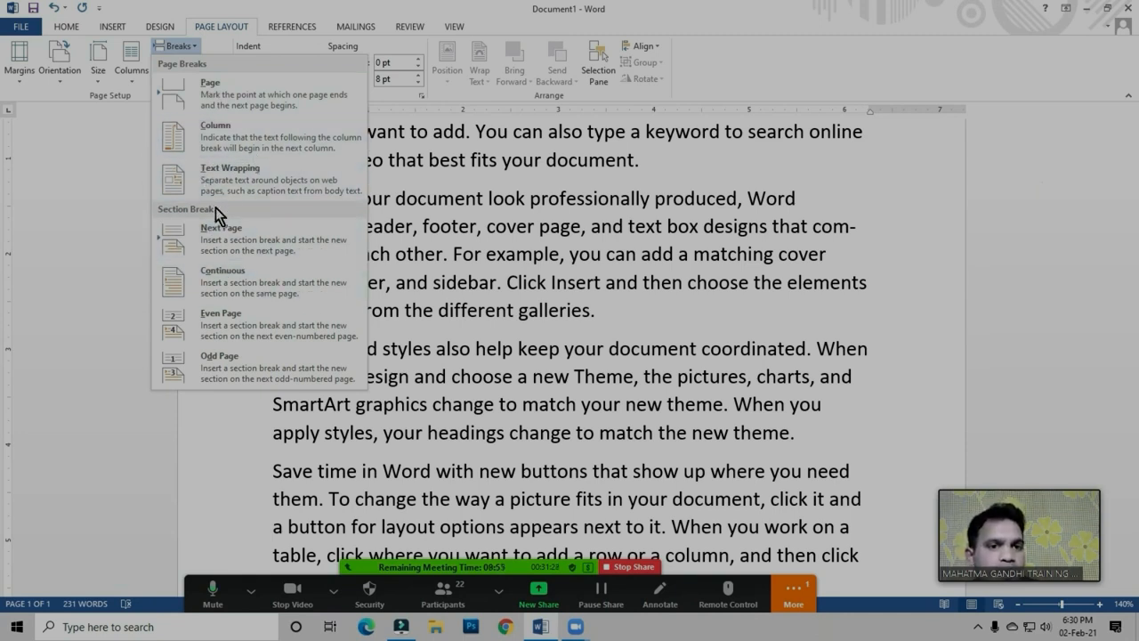
{"action": "left_click", "coordinate": [518, 299]}
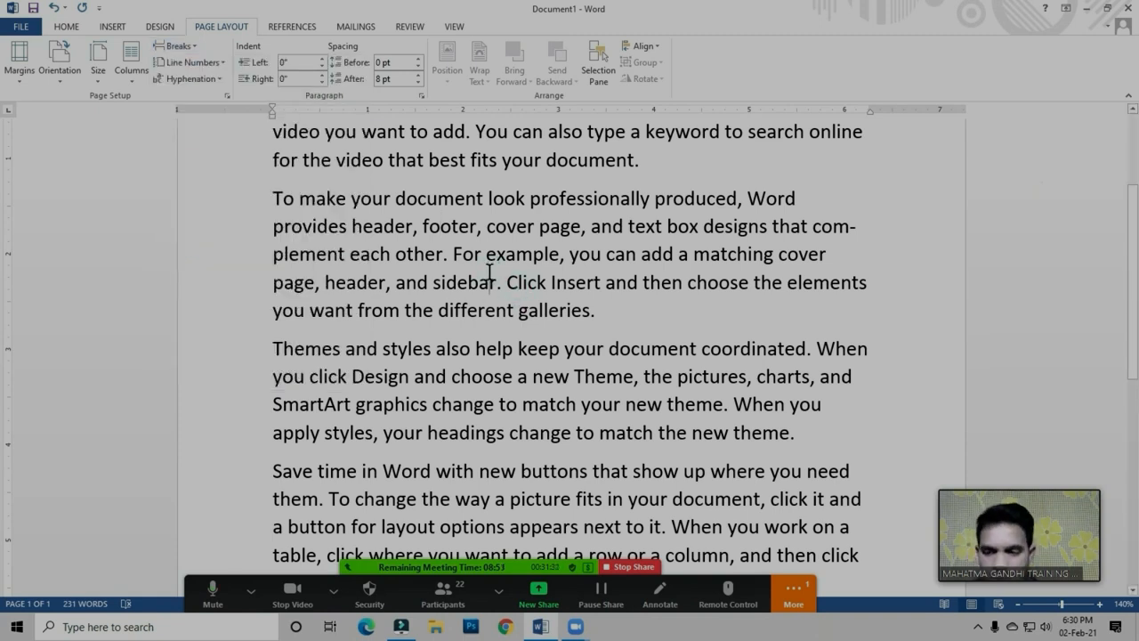
Open the Zoom meeting's participant list, mute all participants, and close the list
{"action": "left_click", "coordinate": [442, 595]}
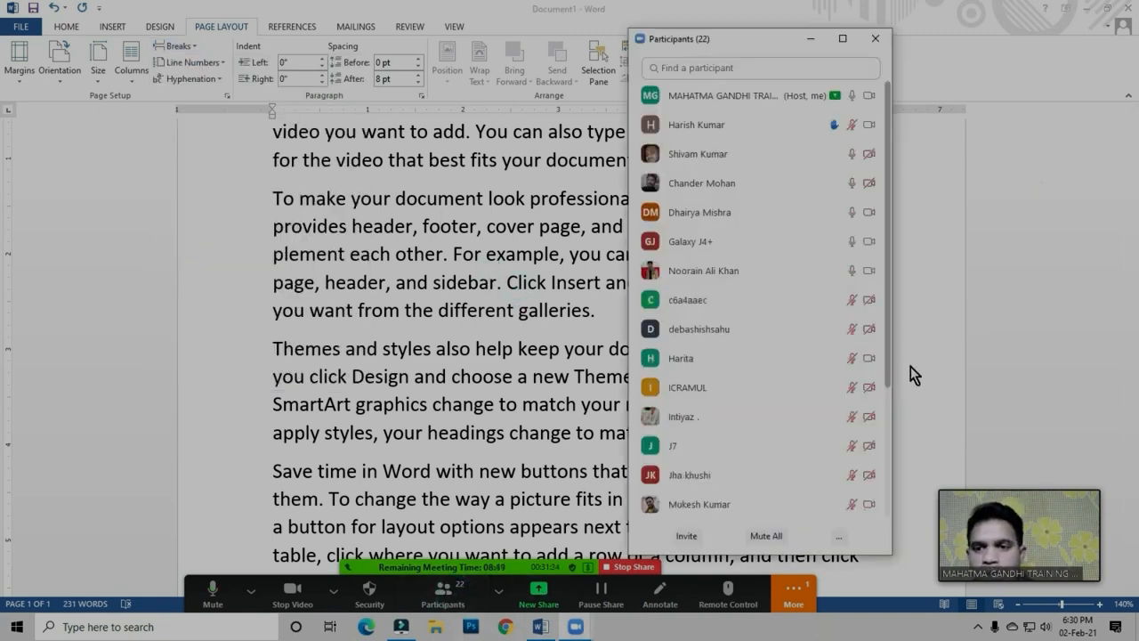
{"action": "left_click", "coordinate": [767, 537]}
{"action": "left_click", "coordinate": [592, 352]}
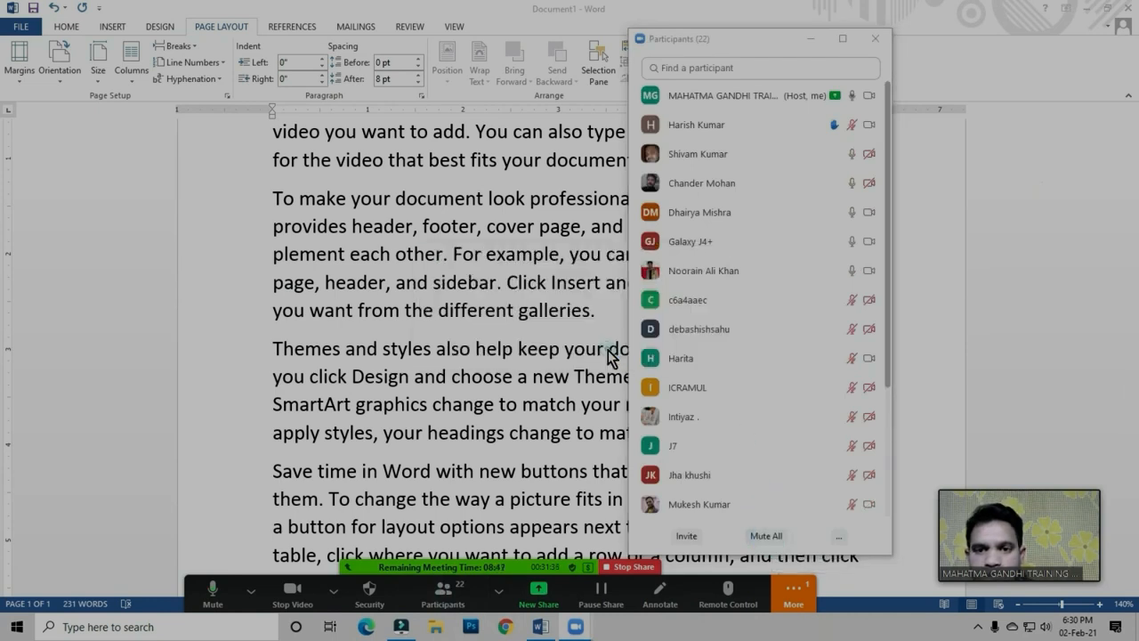
{"action": "left_click", "coordinate": [876, 39]}
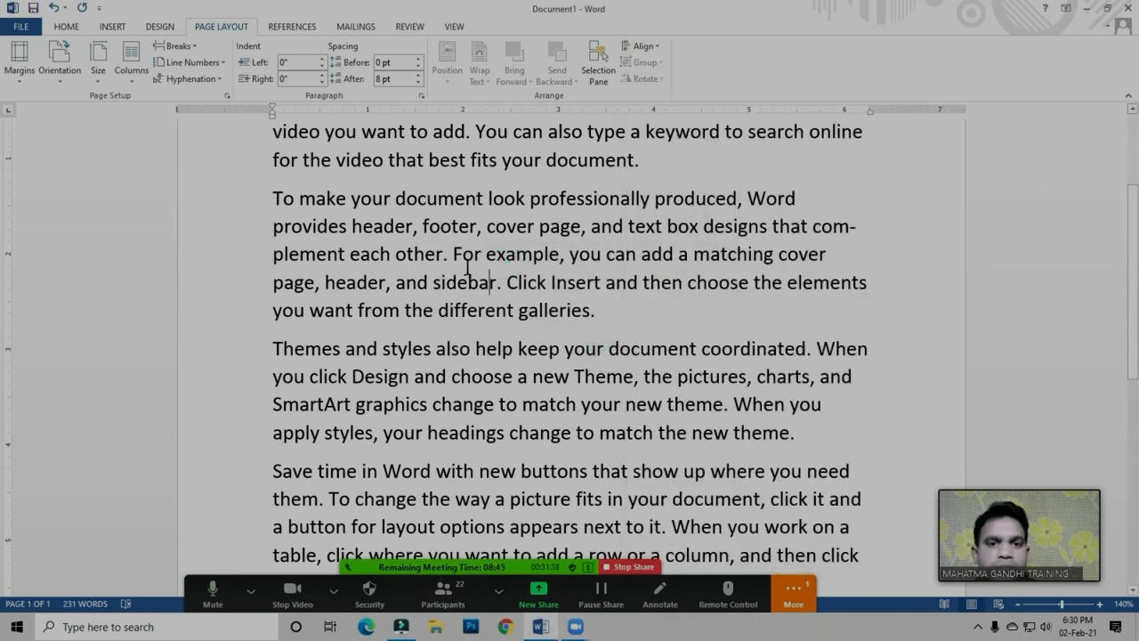
Delete all the text in the Word document
{"action": "left_click", "coordinate": [467, 265]}
{"action": "scroll", "coordinate": [548, 297], "scroll_direction": "up", "scroll_amount": 1}
{"action": "left_click", "coordinate": [549, 272]}
{"action": "left_click", "coordinate": [549, 220]}
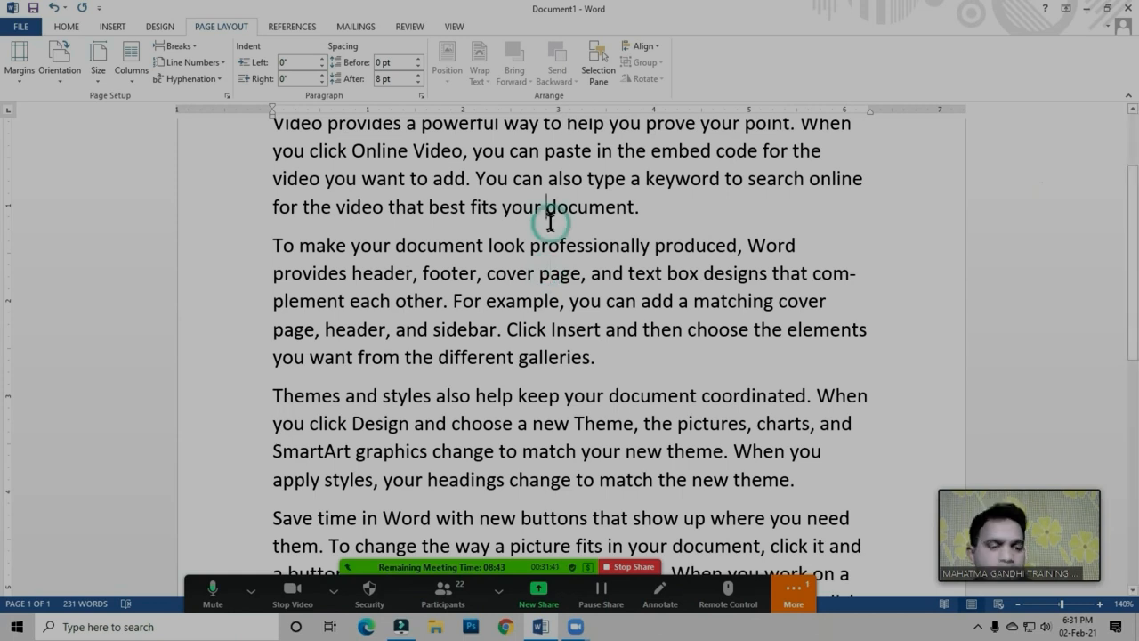
{"action": "key", "text": "ctrl+a"}
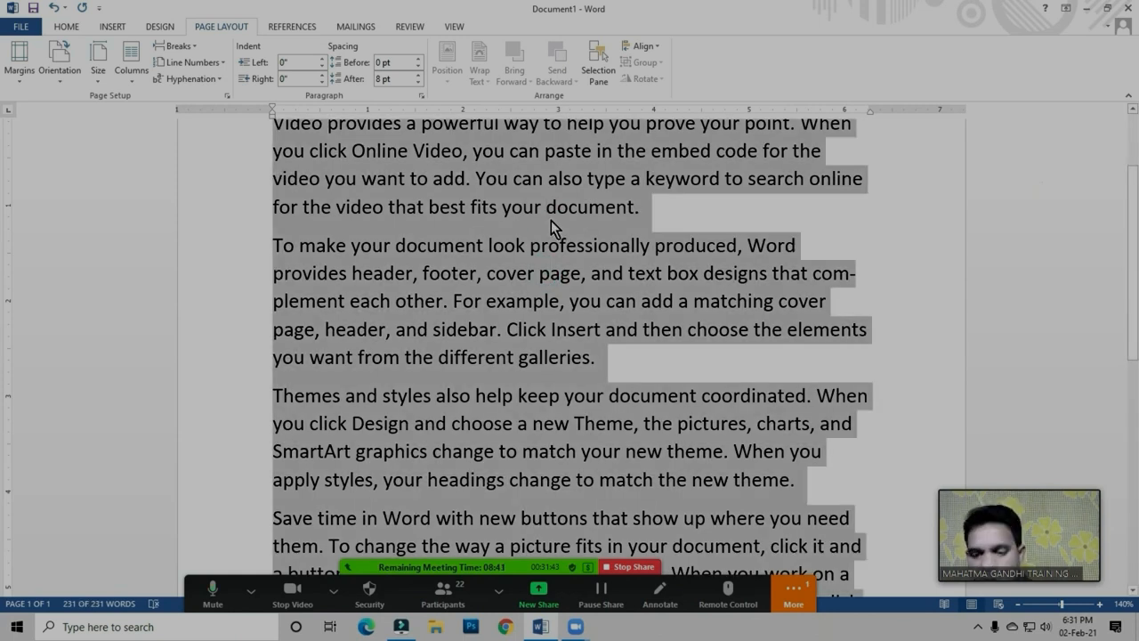
{"action": "key", "text": "Delete"}
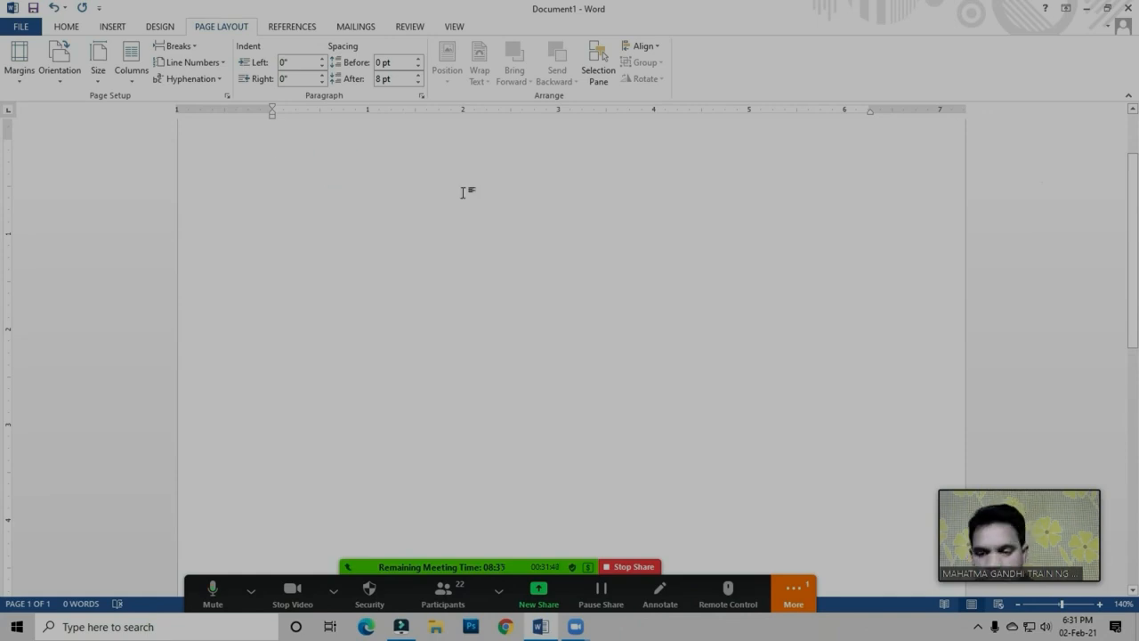
Generate sample paragraphs at the start of the empty page with =rand ()
{"action": "left_click", "coordinate": [308, 166]}
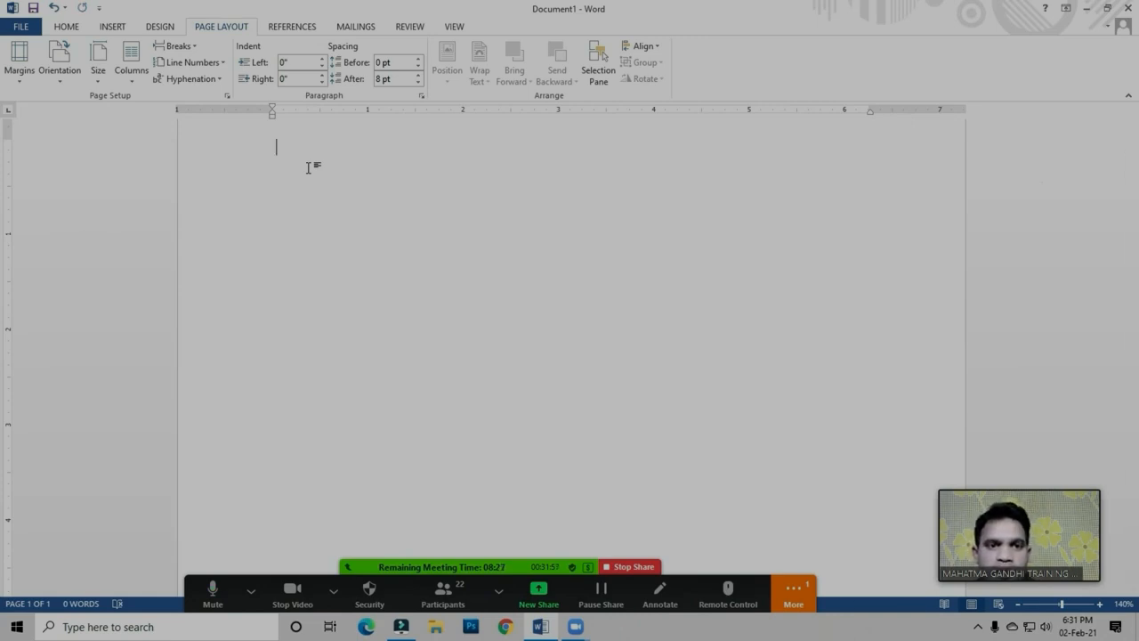
{"action": "double_click", "coordinate": [274, 135]}
{"action": "mouse_move", "coordinate": [277, 155]}
{"action": "left_mouse_down"}
{"action": "mouse_move", "coordinate": [423, 156]}
{"action": "mouse_move", "coordinate": [294, 212]}
{"action": "mouse_move", "coordinate": [294, 169]}
{"action": "left_mouse_up"}
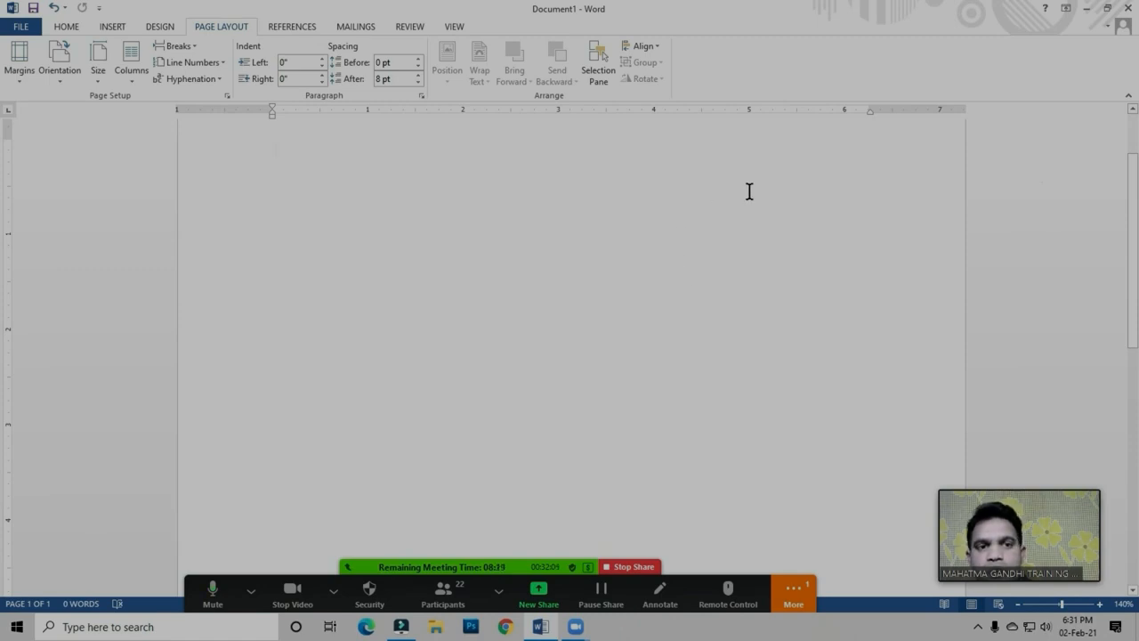
{"action": "left_click", "coordinate": [297, 154]}
{"action": "type", "text": "=ra"}
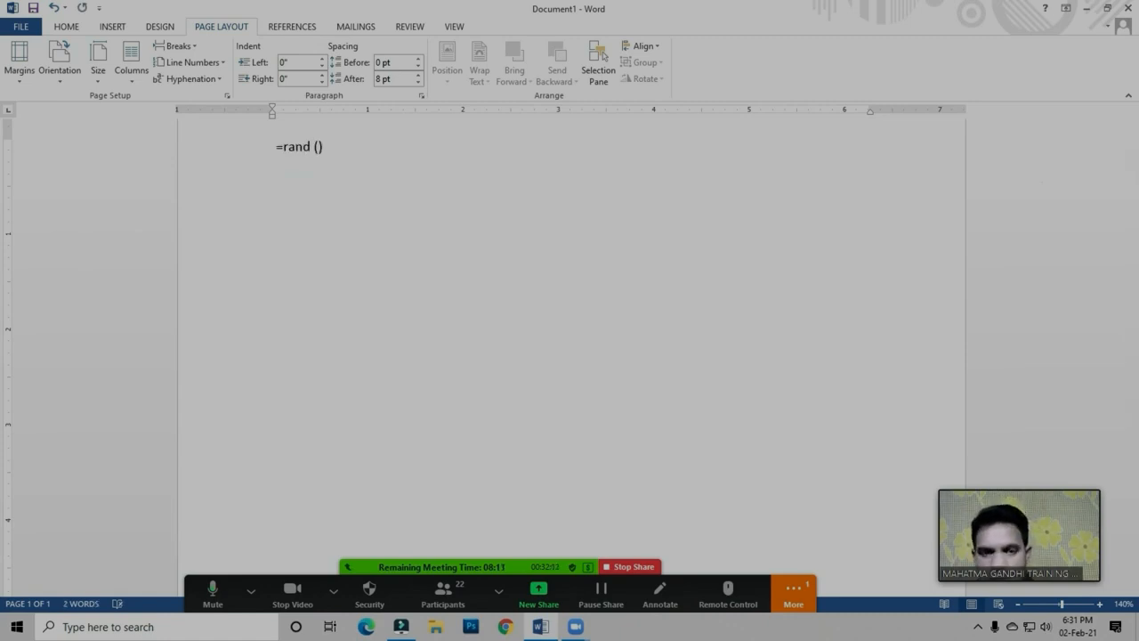
{"action": "type", "text": "nd ()"}
{"action": "key", "text": "Return"}
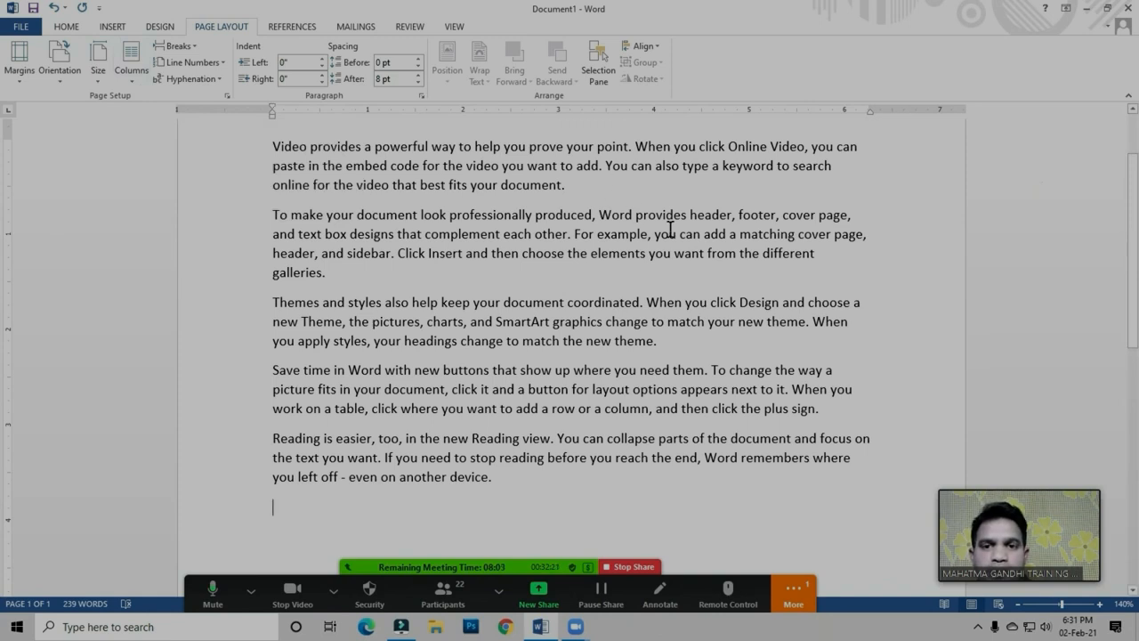
Clear the newly generated sample paragraphs so the page is empty
{"action": "left_click", "coordinate": [428, 250]}
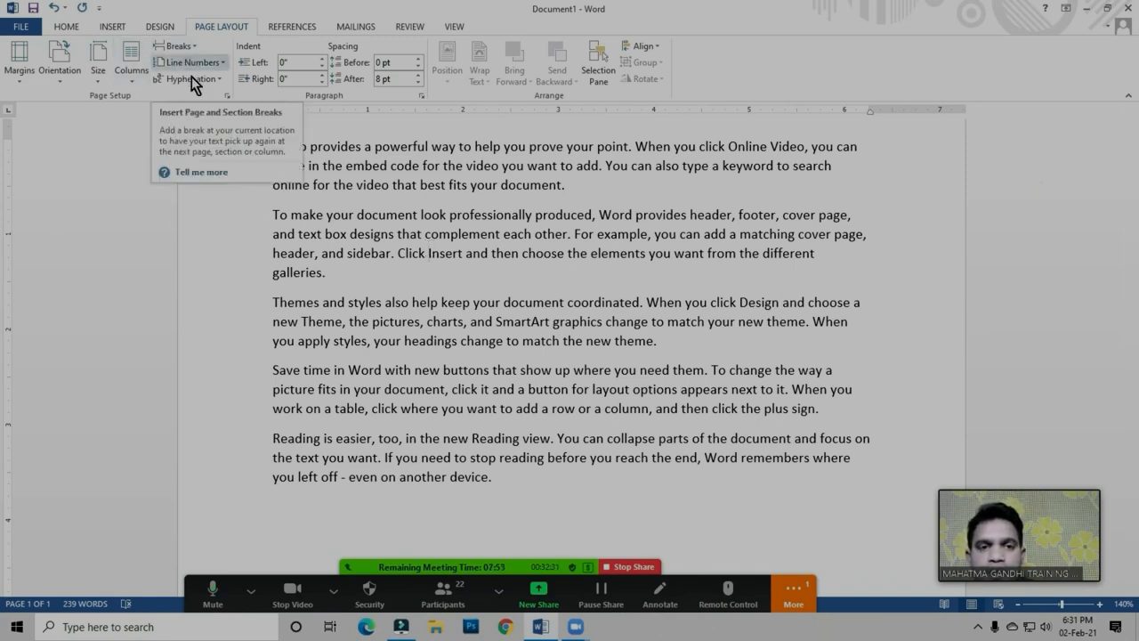
{"action": "key", "text": "ctrl+a"}
{"action": "key", "text": "Delete"}
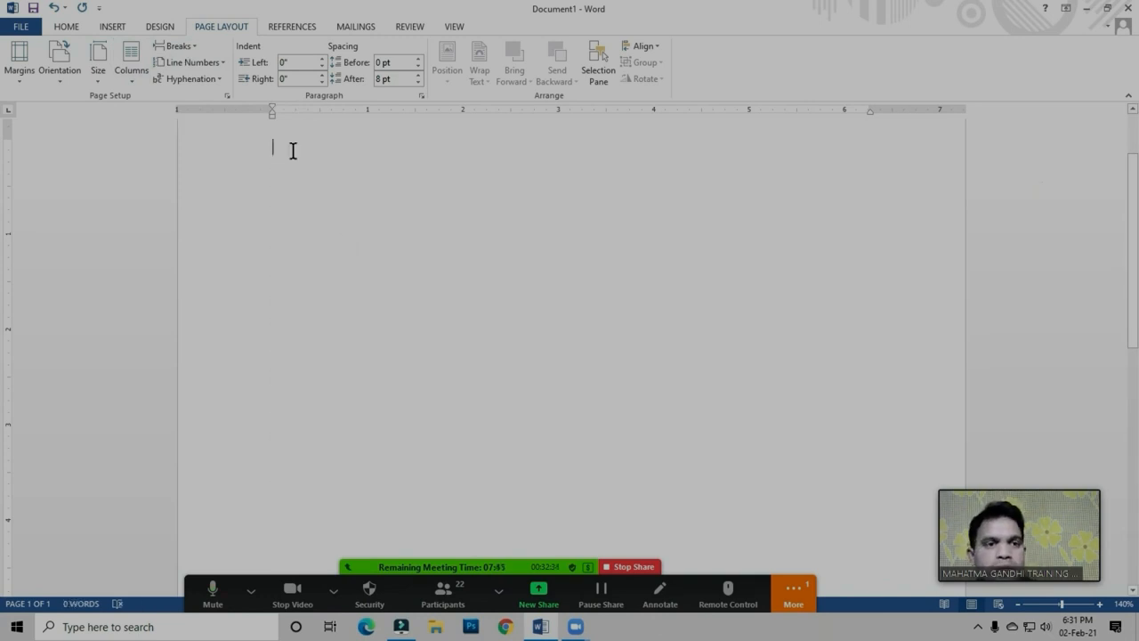
Set the empty document to three columns and generate short sample text in the first column with =rand (2,1)
{"action": "left_click", "coordinate": [136, 74]}
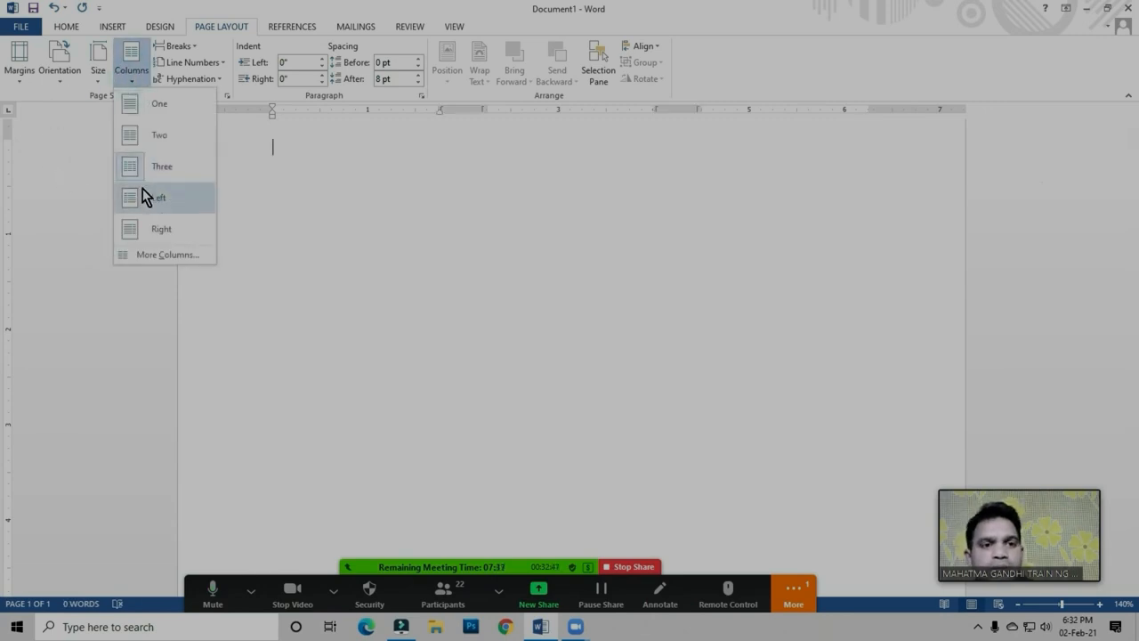
{"action": "left_click", "coordinate": [155, 166]}
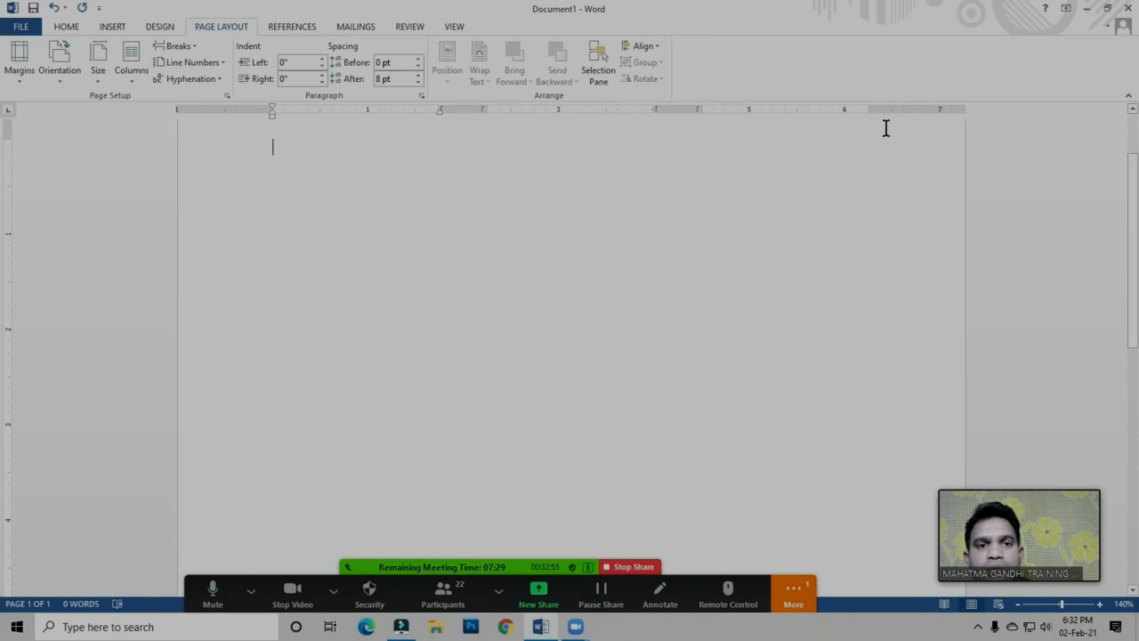
{"action": "left_click", "coordinate": [280, 156]}
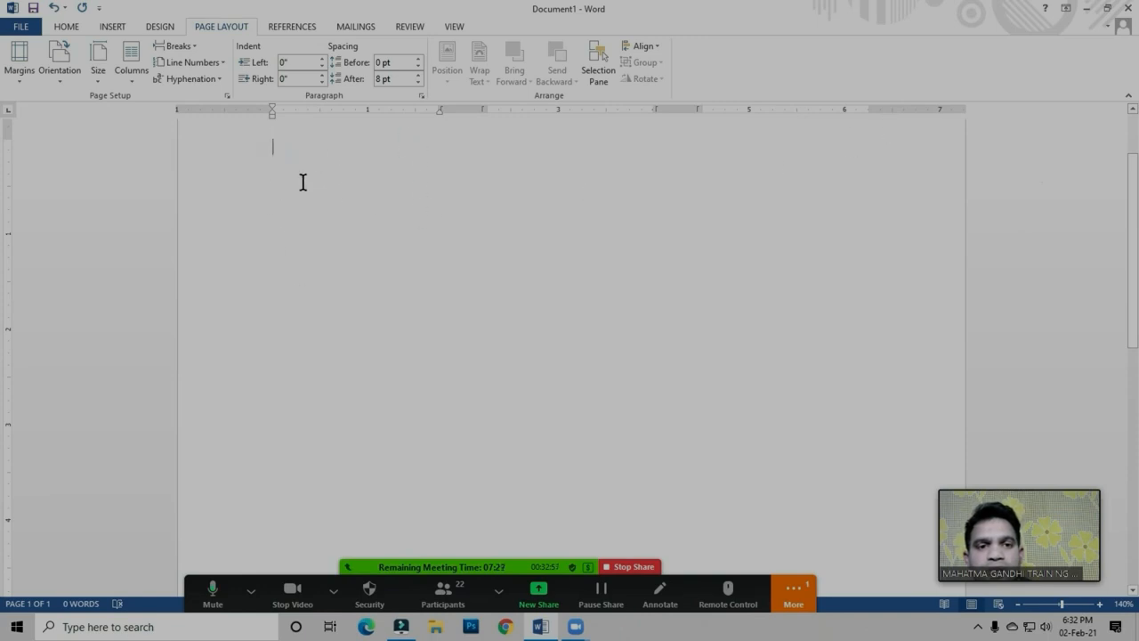
{"action": "left_click", "coordinate": [293, 152]}
{"action": "type", "text": "=rand (2,1"}
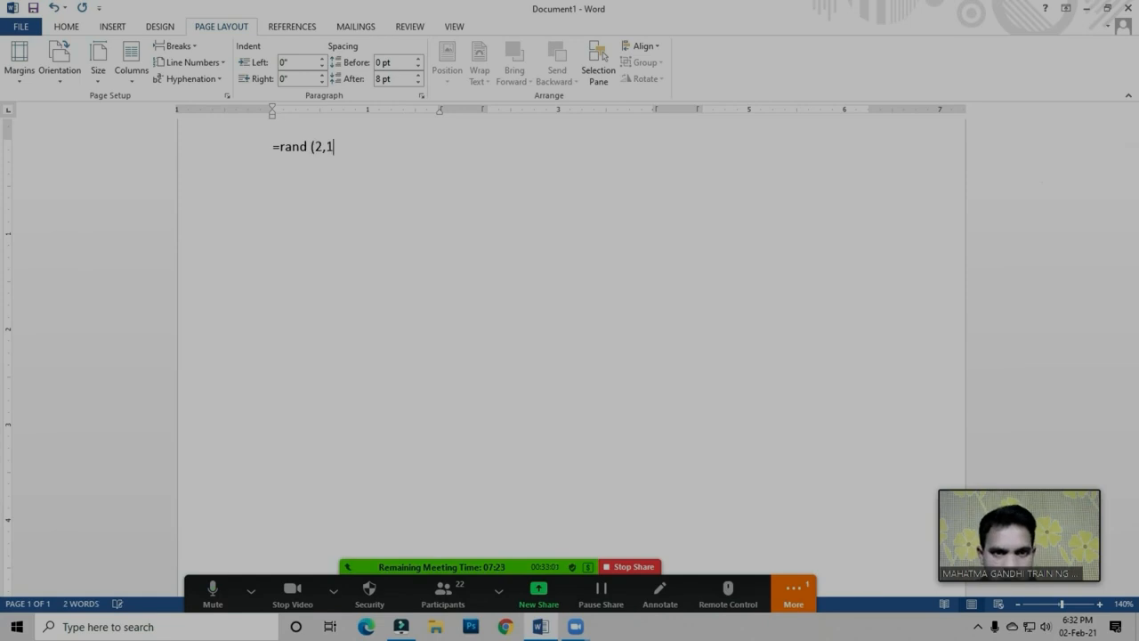
{"action": "type", "text": ")"}
{"action": "key", "text": "Return"}
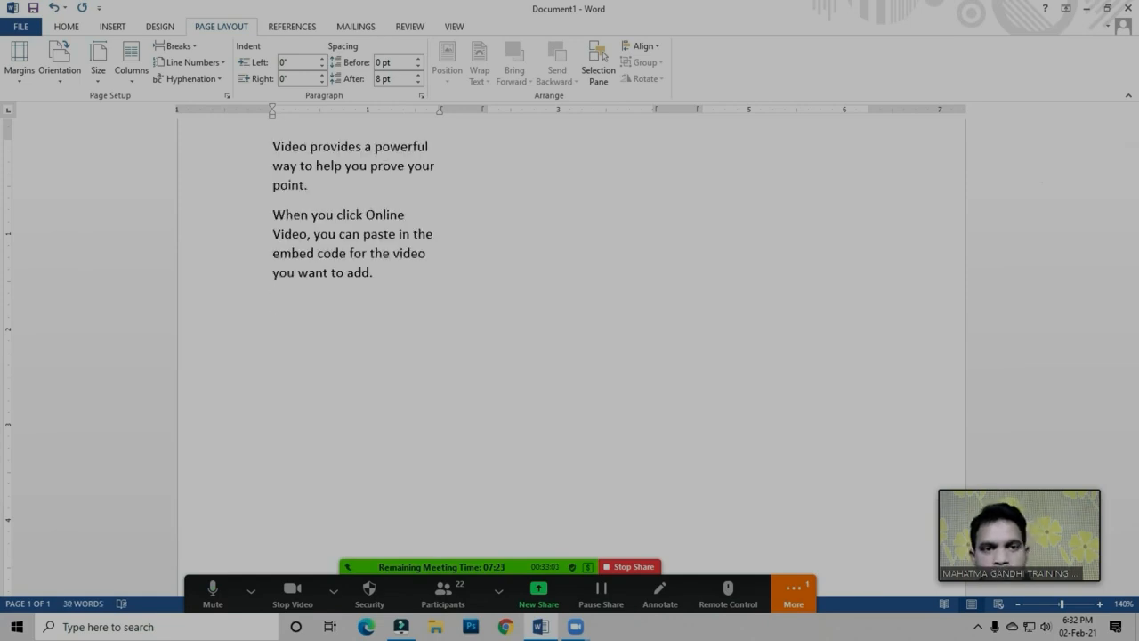
Try to place the insertion point at the top of the empty second column, and return it to the end of the text
{"action": "left_click", "coordinate": [382, 277]}
{"action": "left_click", "coordinate": [386, 277]}
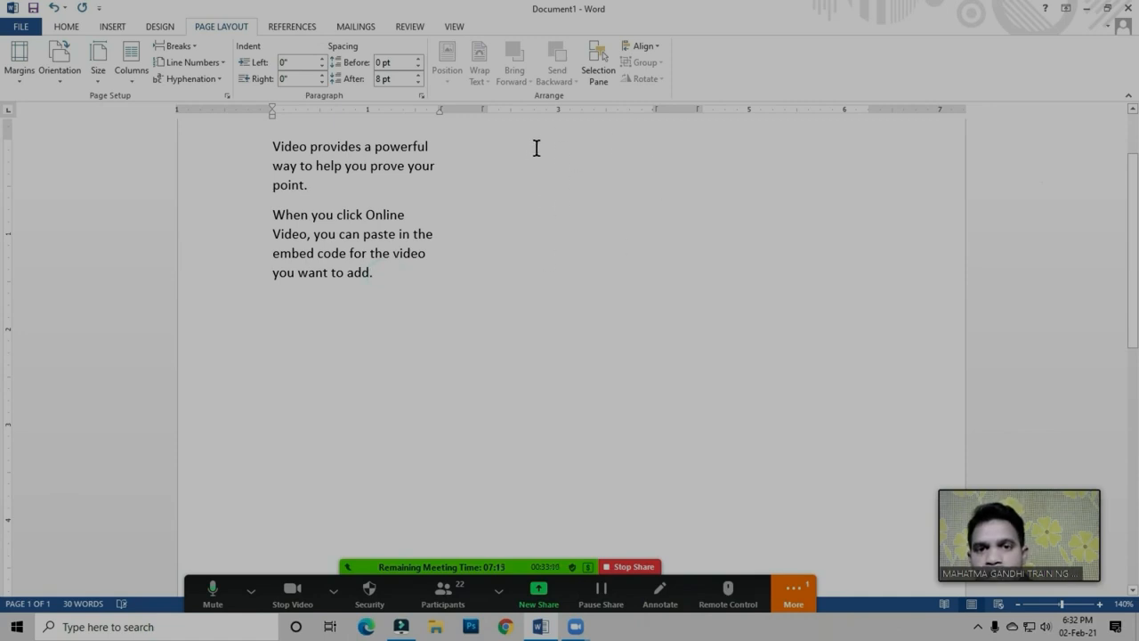
{"action": "left_click", "coordinate": [374, 272]}
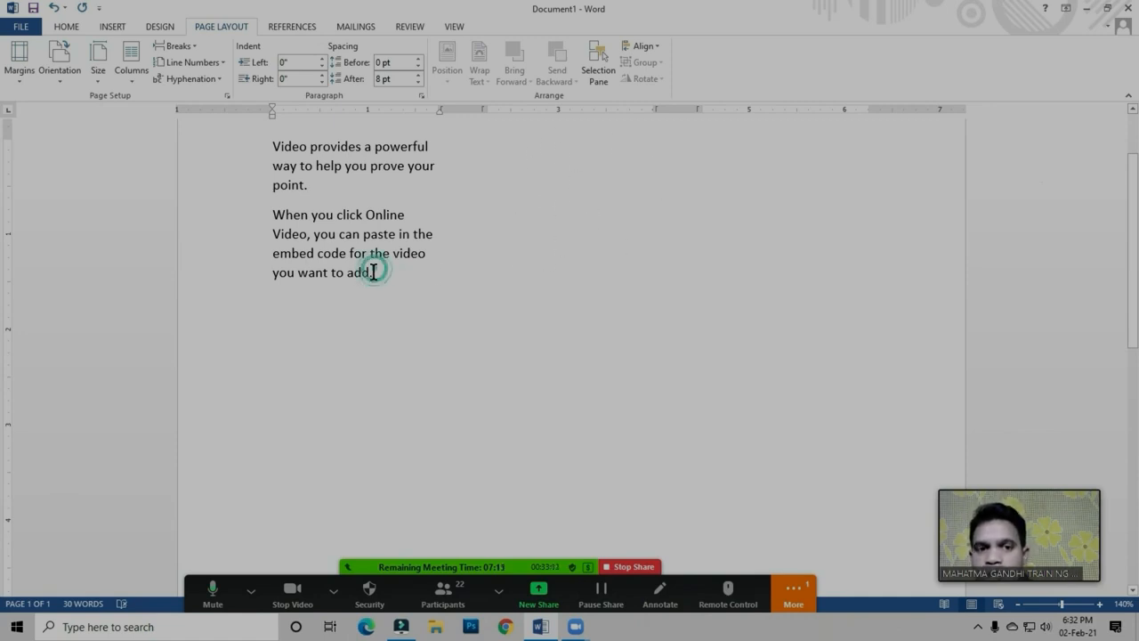
{"action": "left_click", "coordinate": [138, 82]}
{"action": "left_click", "coordinate": [375, 277]}
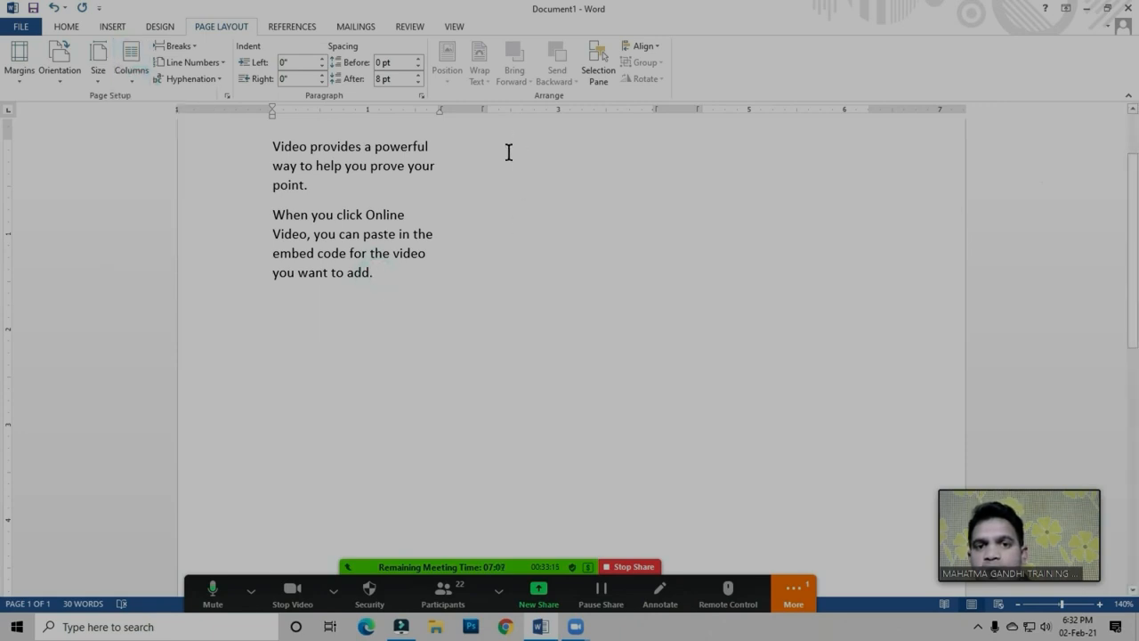
{"action": "left_click", "coordinate": [517, 151]}
{"action": "left_click", "coordinate": [540, 168]}
{"action": "left_click", "coordinate": [520, 161]}
{"action": "left_click", "coordinate": [386, 285]}
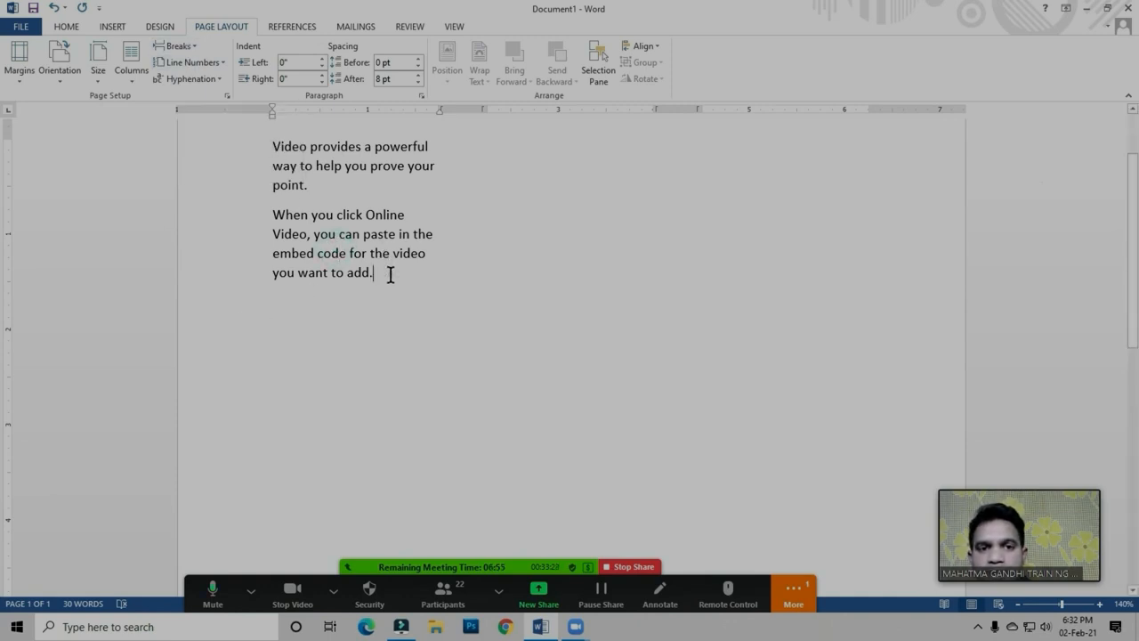
{"action": "left_click", "coordinate": [274, 169]}
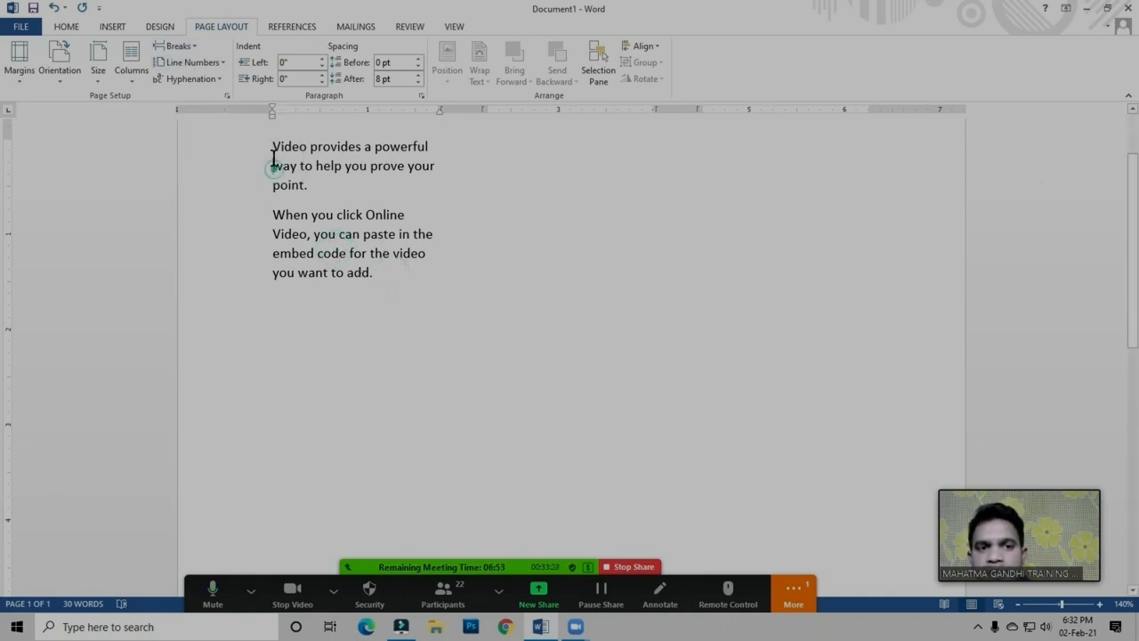
{"action": "left_click", "coordinate": [313, 196]}
{"action": "left_click", "coordinate": [285, 148]}
{"action": "left_click", "coordinate": [300, 189]}
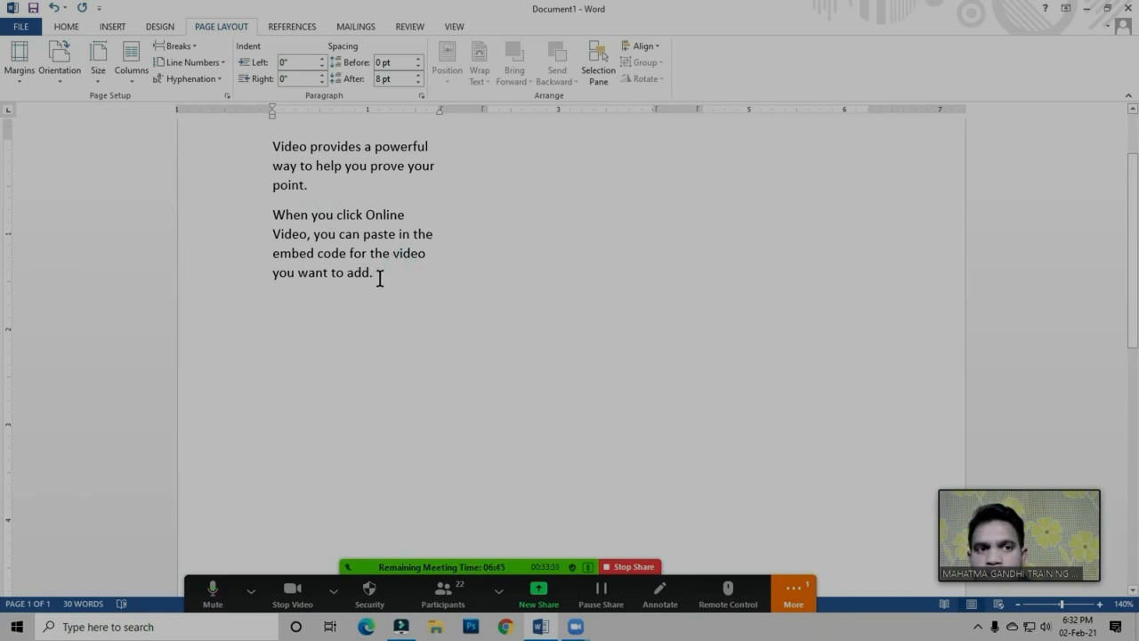
Insert a column break after the sample text and place the insertion point at the start of the second column
{"action": "left_click", "coordinate": [181, 47]}
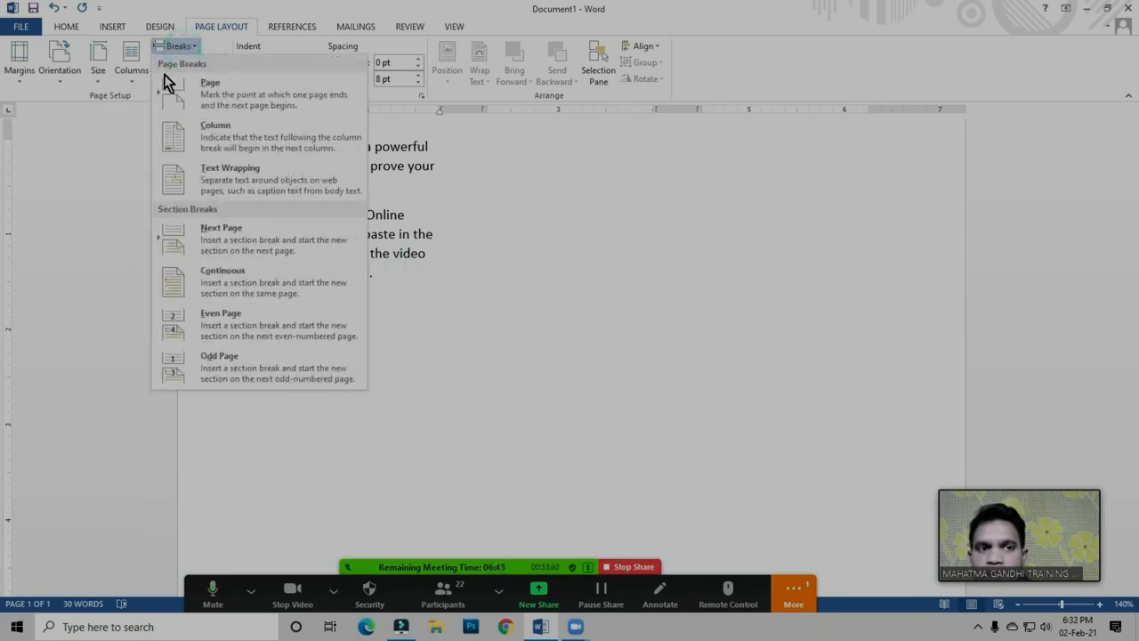
{"action": "left_click", "coordinate": [235, 142]}
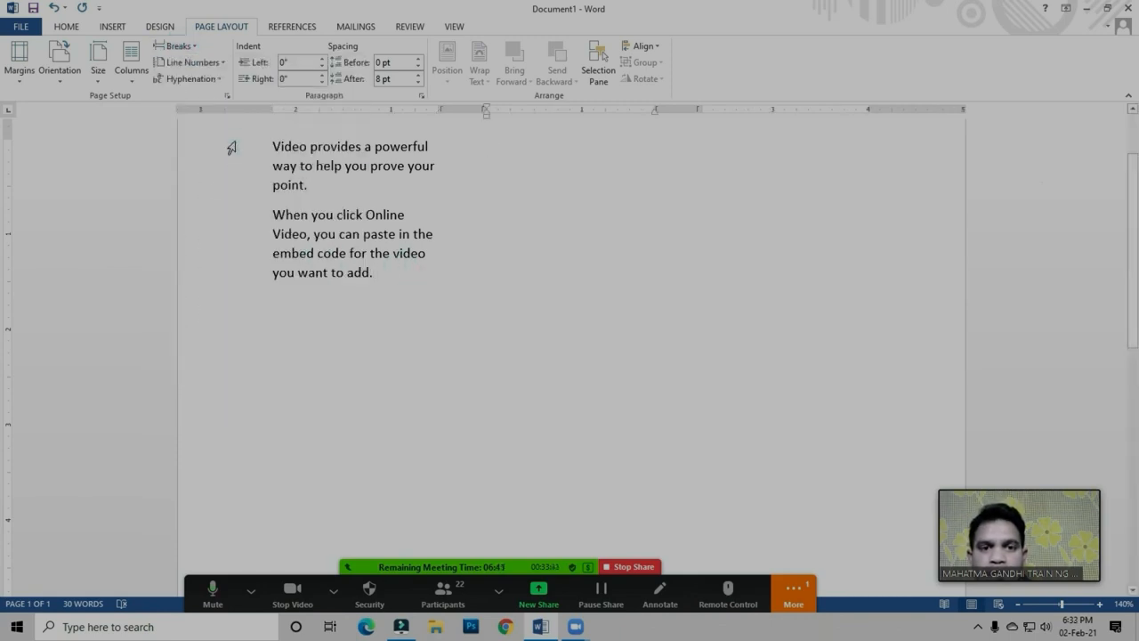
{"action": "left_click", "coordinate": [496, 147]}
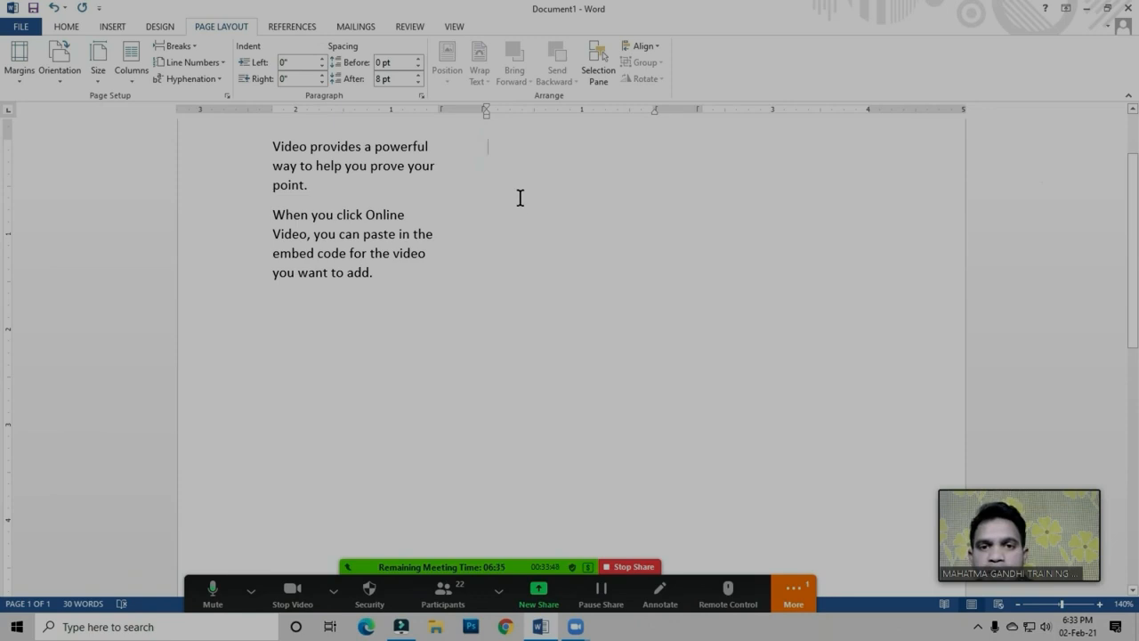
Insert the Excel logo picture from the Photos folder on the Desktop
{"action": "left_click", "coordinate": [113, 27]}
{"action": "left_click", "coordinate": [157, 67]}
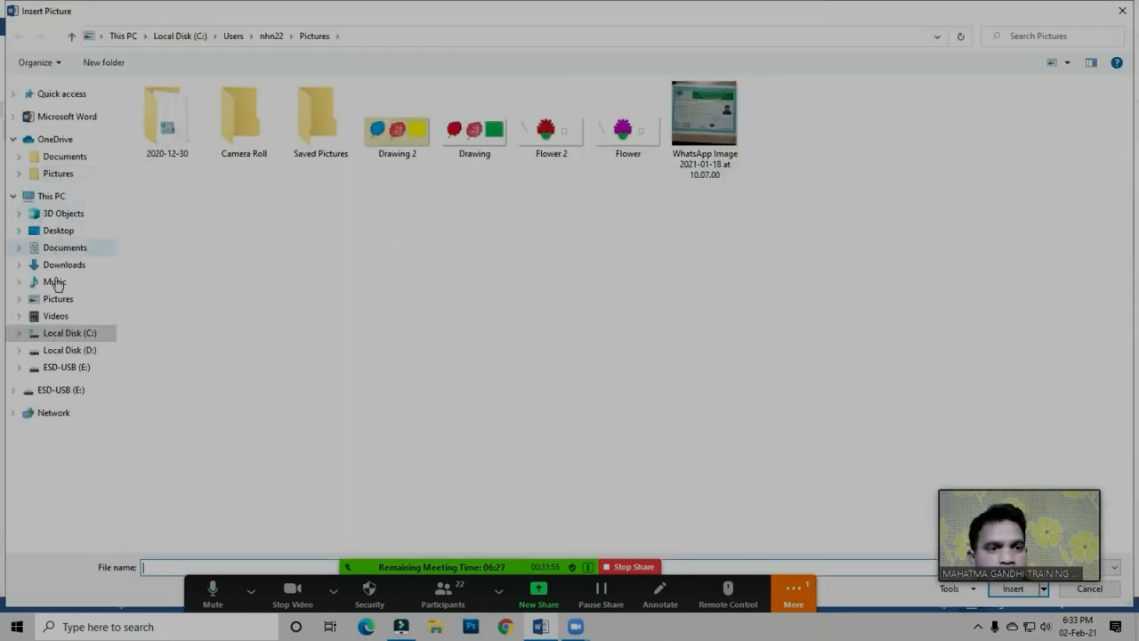
{"action": "left_click", "coordinate": [64, 233]}
{"action": "left_click", "coordinate": [562, 324]}
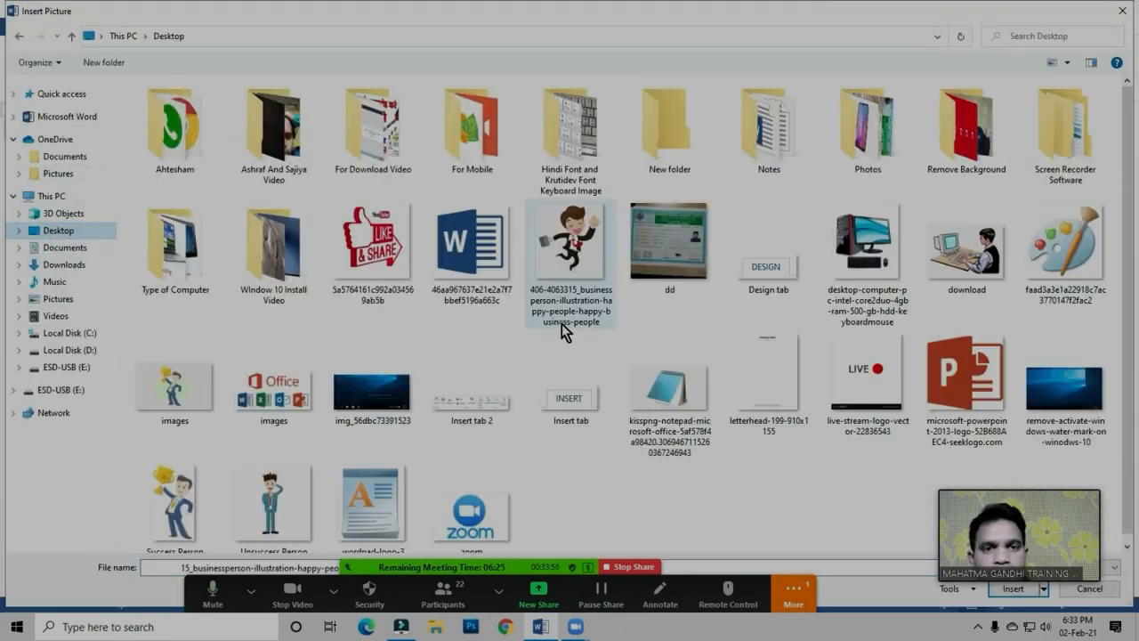
{"action": "double_click", "coordinate": [868, 153]}
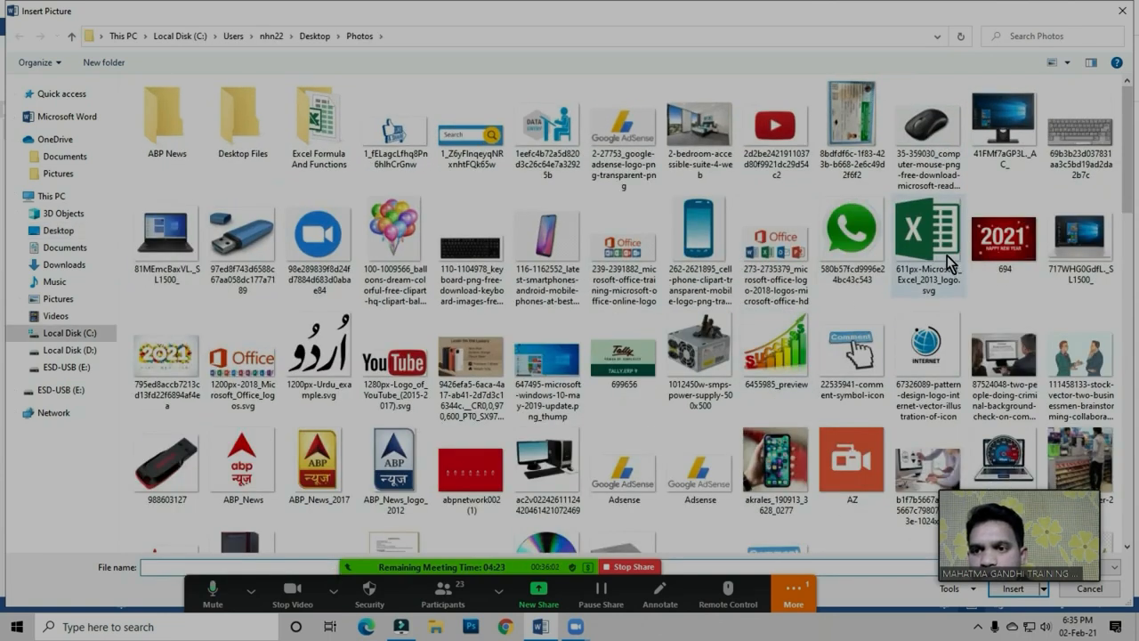
{"action": "double_click", "coordinate": [957, 244]}
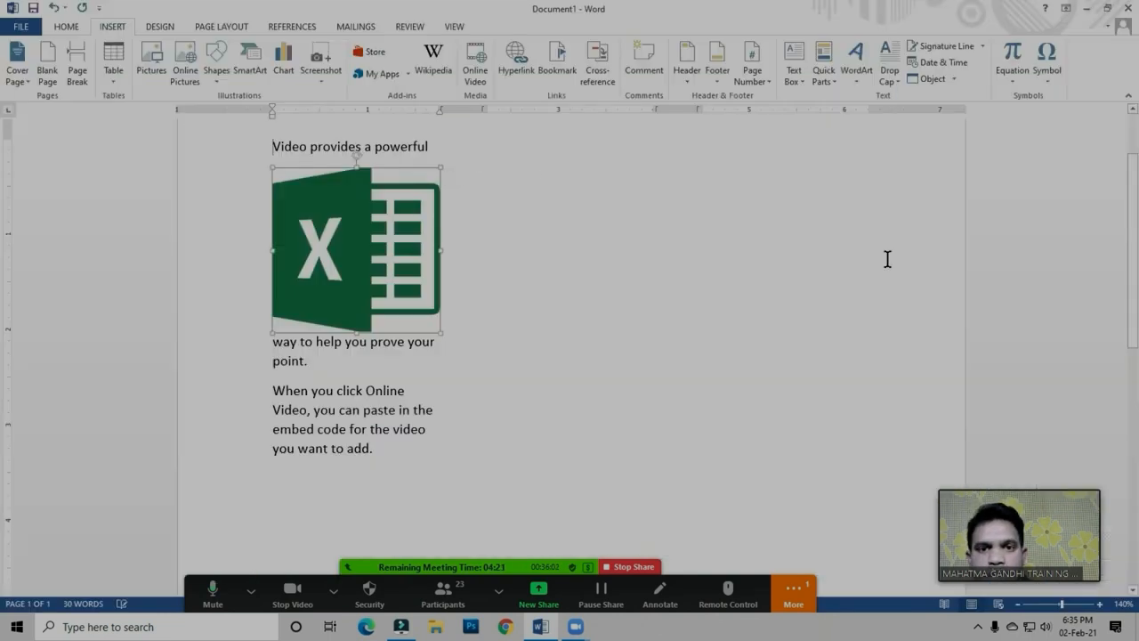
Move the Excel logo into the second column beside the sample text and resize it to fit the column width
{"action": "left_click_drag", "start_coordinate": [290, 258], "coordinate": [512, 232]}
{"action": "left_click_drag", "start_coordinate": [660, 311], "coordinate": [643, 287]}
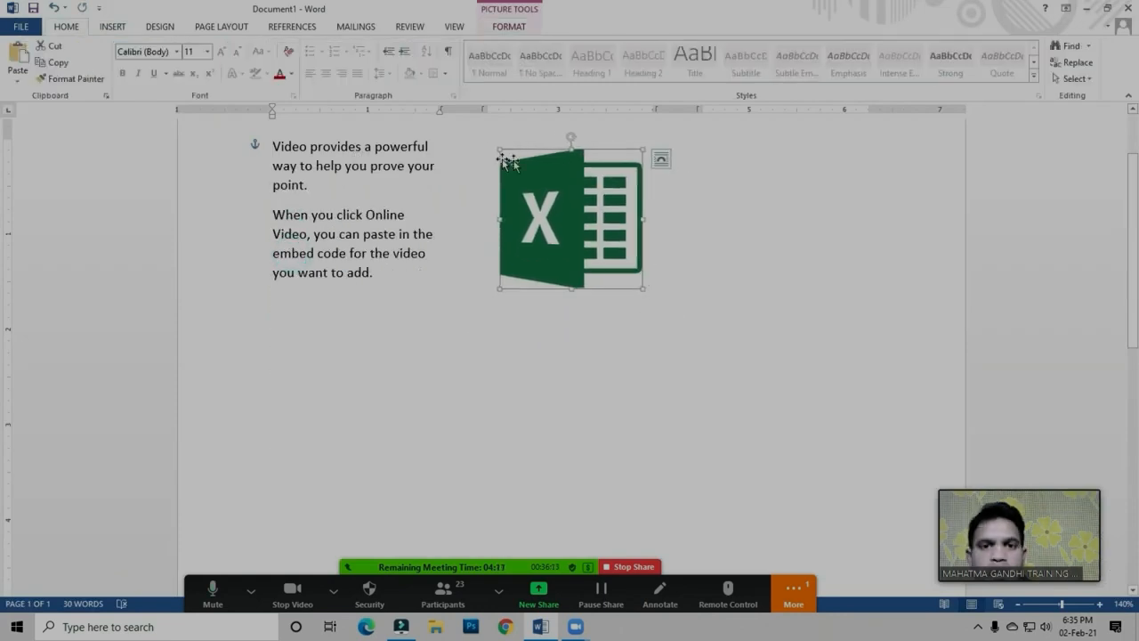
{"action": "left_click", "coordinate": [396, 276]}
{"action": "left_click_drag", "start_coordinate": [591, 254], "coordinate": [583, 248]}
{"action": "left_click", "coordinate": [641, 259]}
{"action": "left_click", "coordinate": [644, 271]}
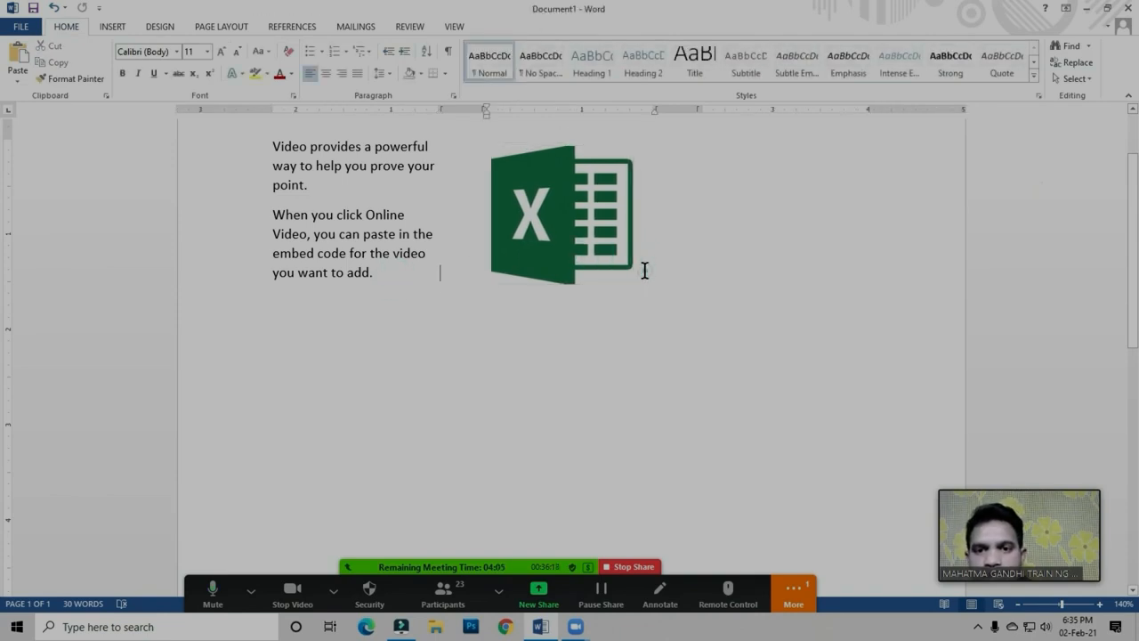
{"action": "left_click", "coordinate": [489, 312]}
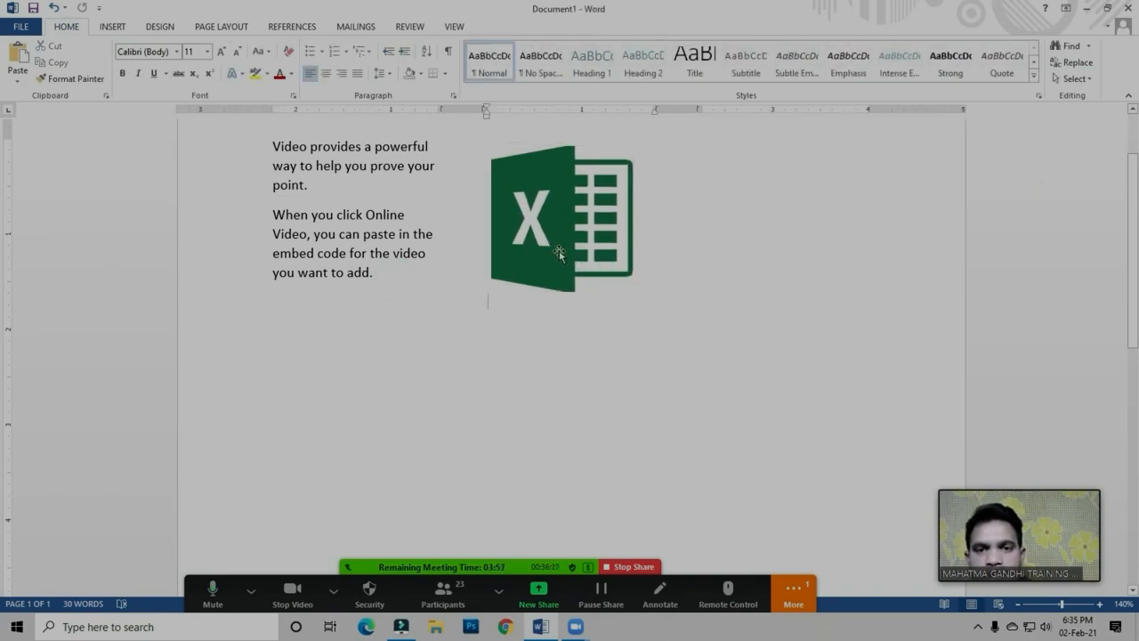
{"action": "left_click", "coordinate": [559, 250]}
Insert a column break below the Excel logo to continue at the top of the third column
{"action": "left_click", "coordinate": [486, 308]}
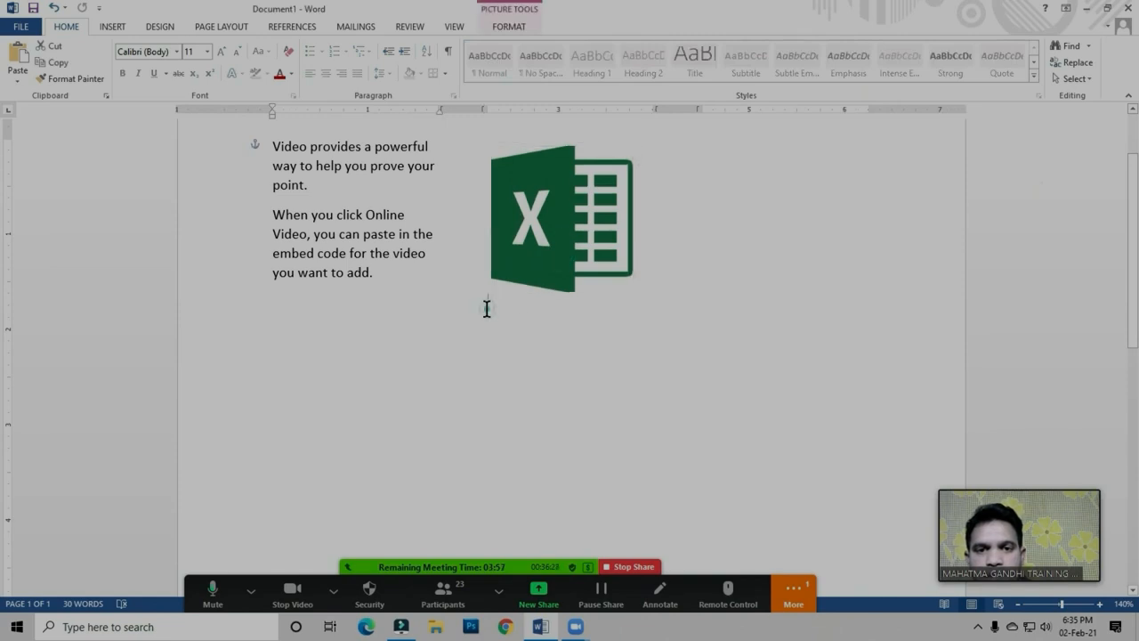
{"action": "left_click", "coordinate": [546, 249]}
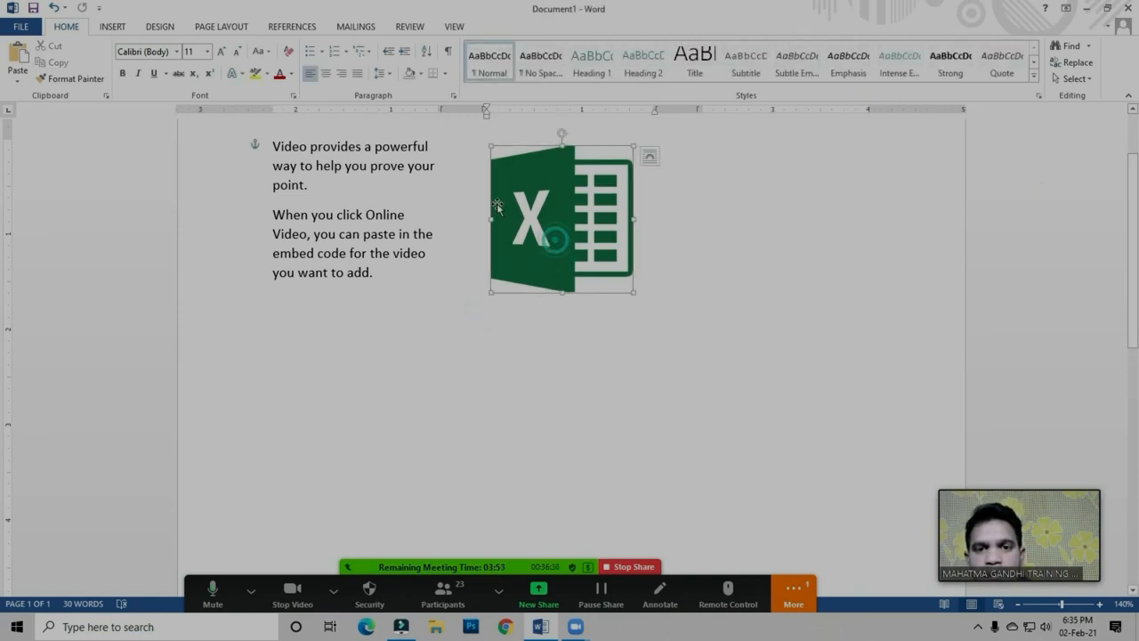
{"action": "left_click", "coordinate": [493, 311]}
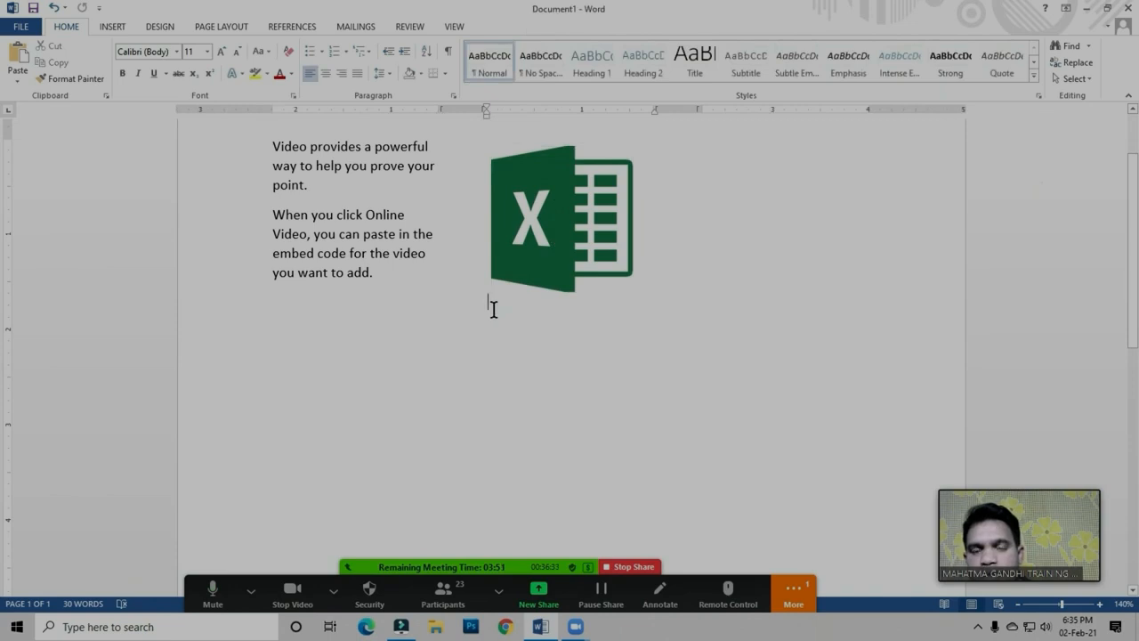
{"action": "left_click", "coordinate": [227, 27]}
{"action": "left_click", "coordinate": [193, 52]}
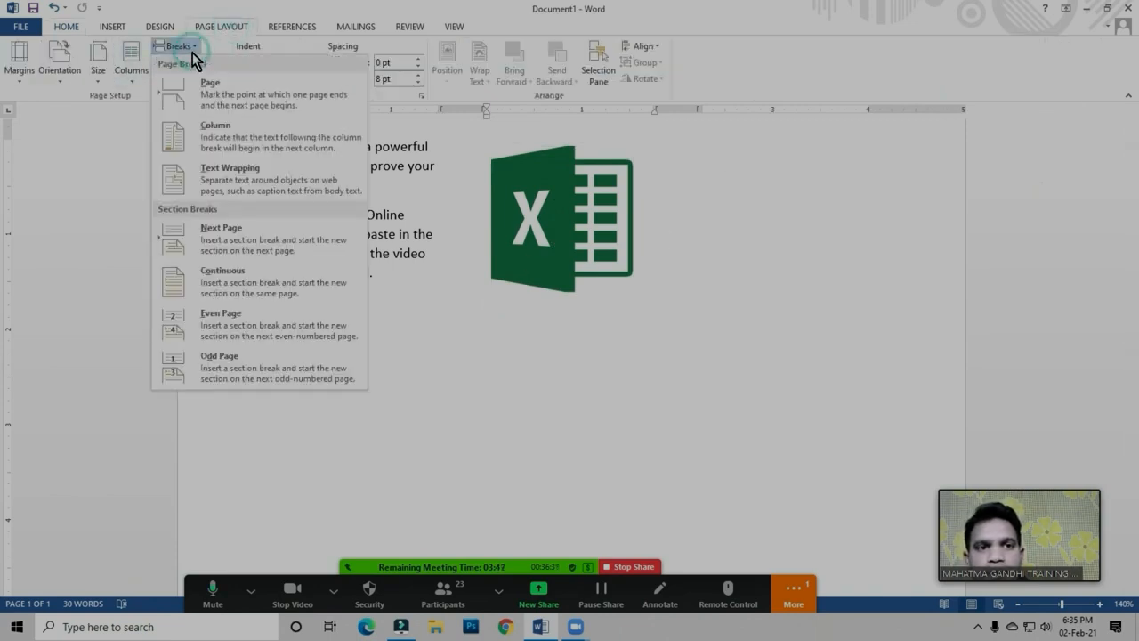
{"action": "left_click", "coordinate": [220, 141]}
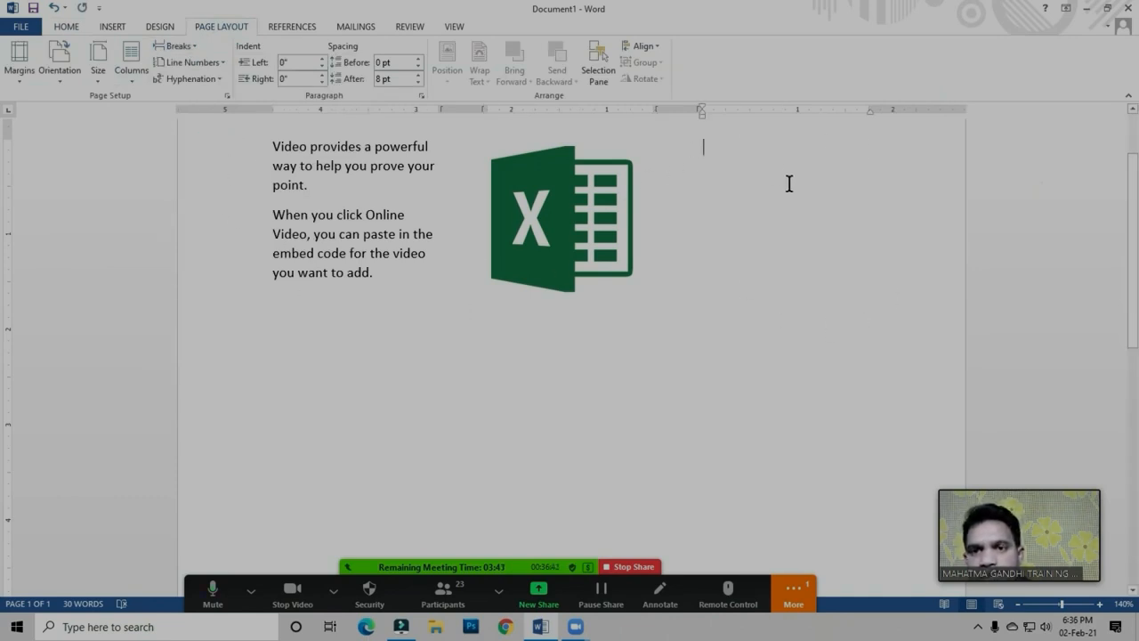
Copy both paragraphs of the first column and paste them at the top of the third column
{"action": "left_click_drag", "start_coordinate": [269, 146], "coordinate": [382, 269]}
{"action": "right_click", "coordinate": [312, 215]}
{"action": "left_click", "coordinate": [346, 236]}
{"action": "left_click", "coordinate": [738, 146]}
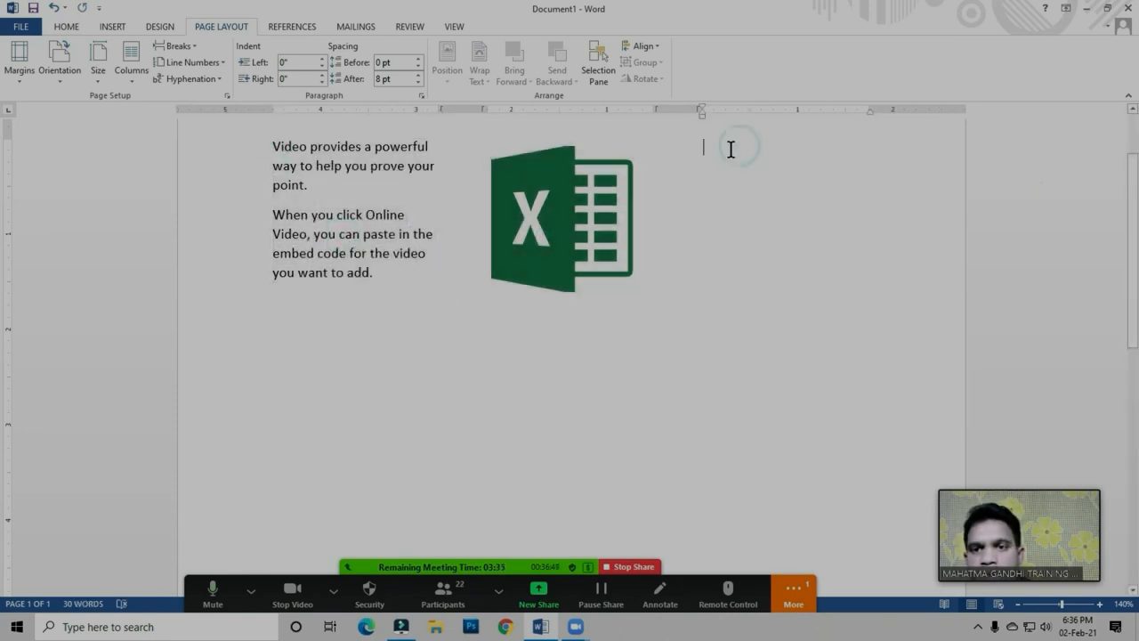
{"action": "right_click", "coordinate": [731, 152]}
{"action": "left_click", "coordinate": [761, 214]}
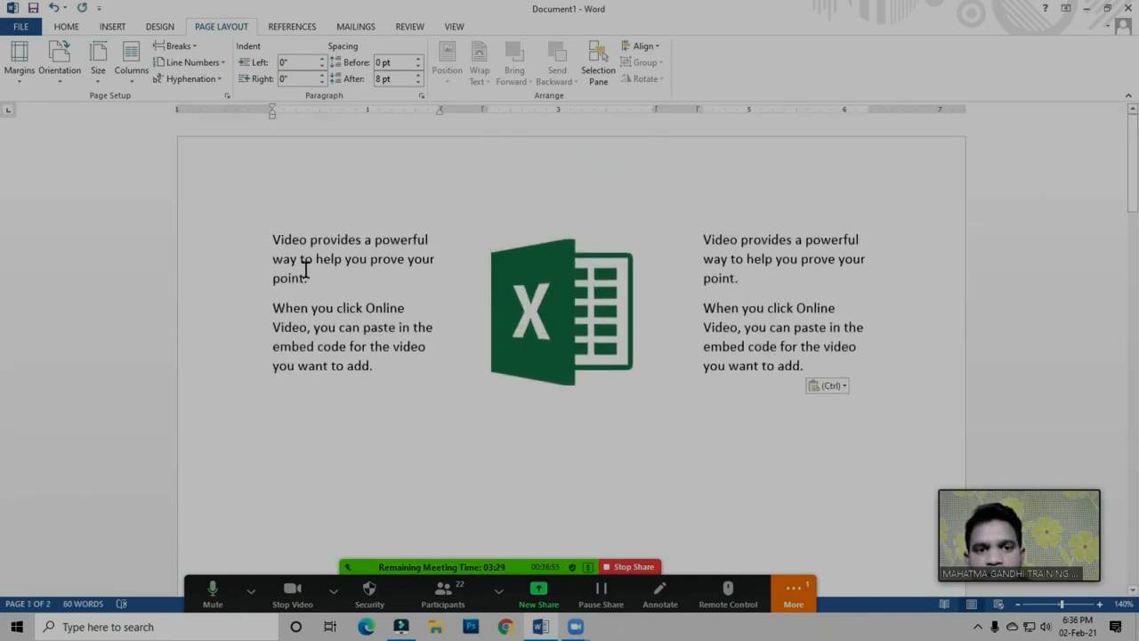
Place the insertion point at the end of the third column's text
{"action": "left_click", "coordinate": [340, 259]}
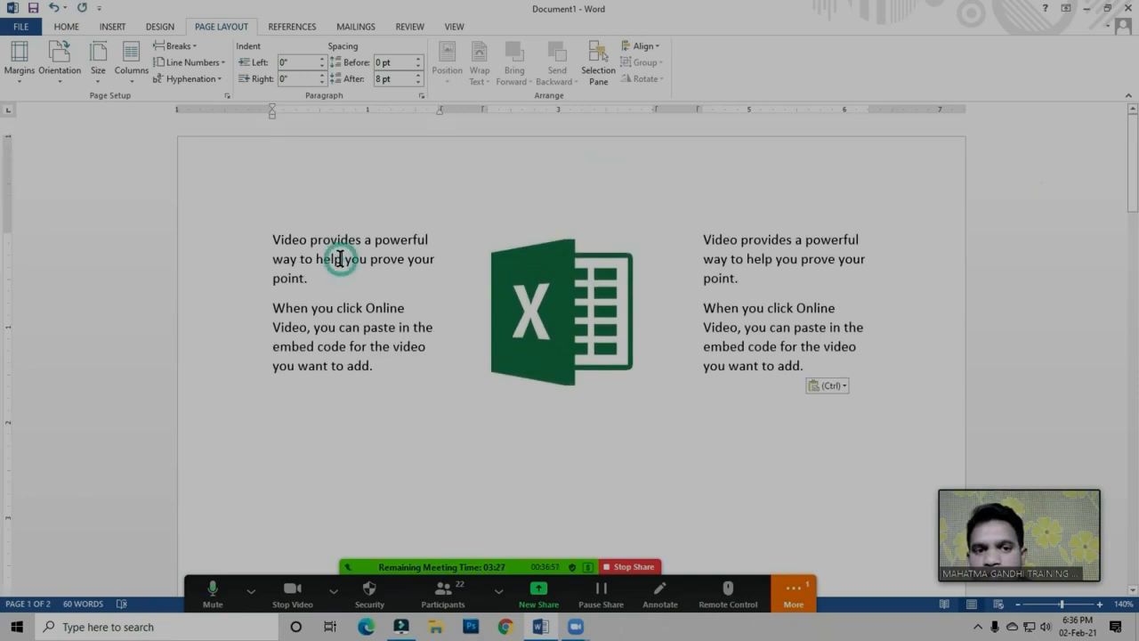
{"action": "left_click", "coordinate": [542, 306]}
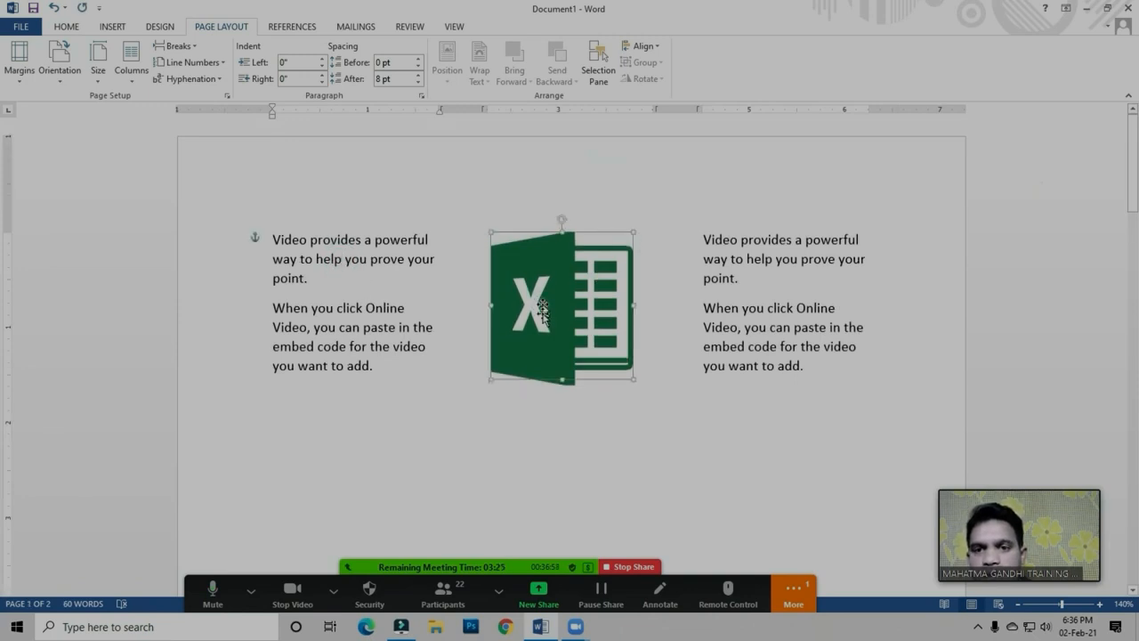
{"action": "left_click", "coordinate": [763, 282]}
{"action": "left_click", "coordinate": [819, 373]}
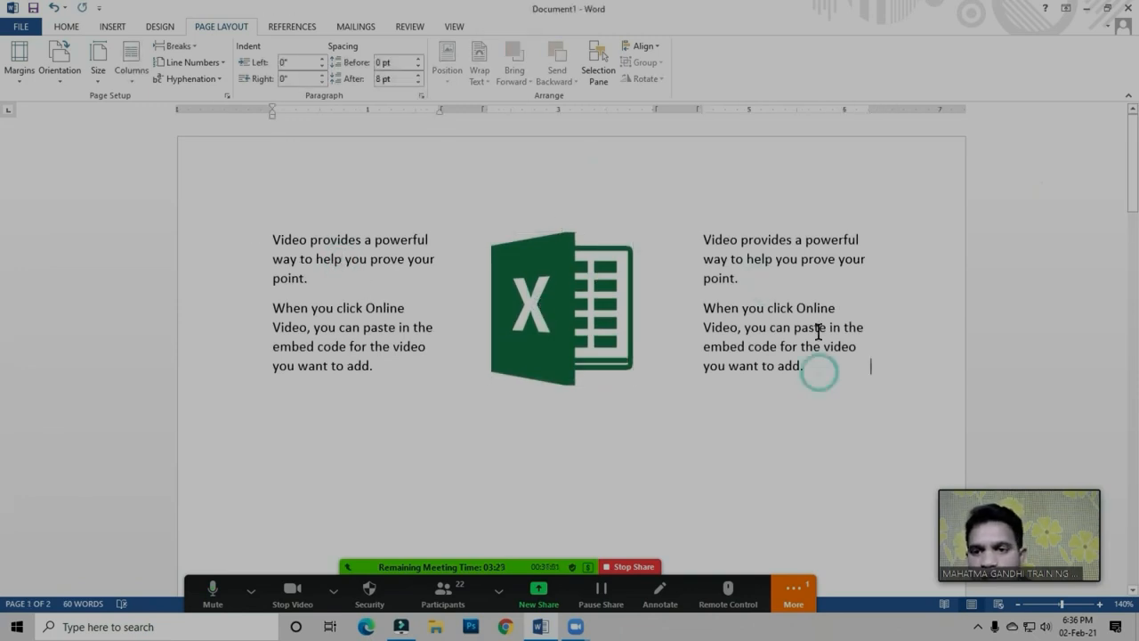
{"action": "scroll", "coordinate": [827, 285], "scroll_direction": "down", "scroll_amount": 2}
{"action": "left_click", "coordinate": [271, 331]}
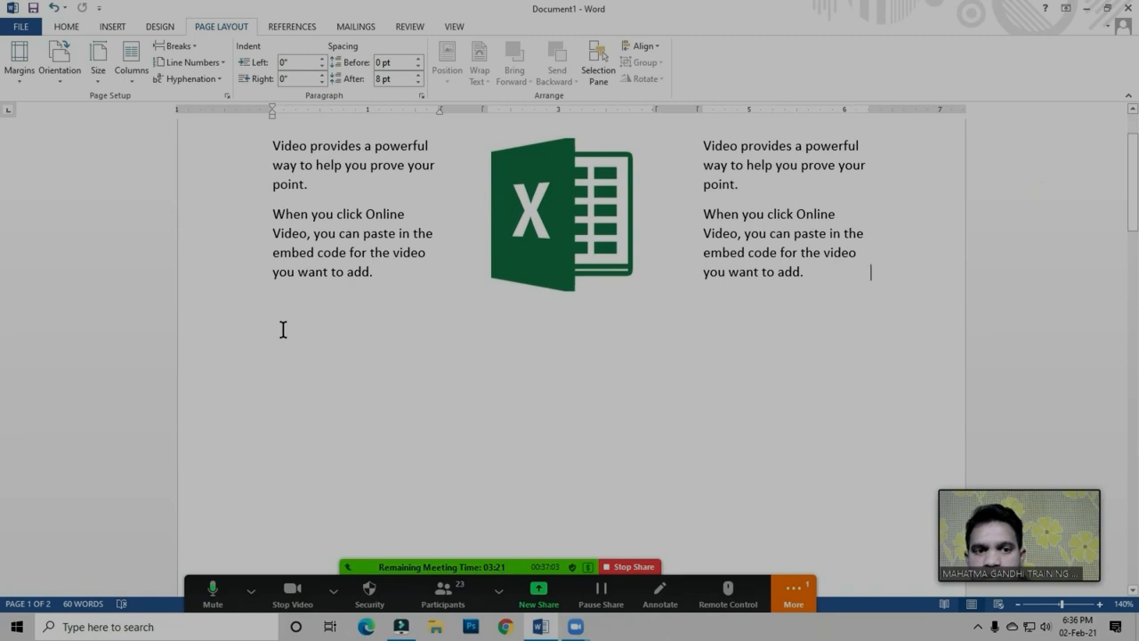
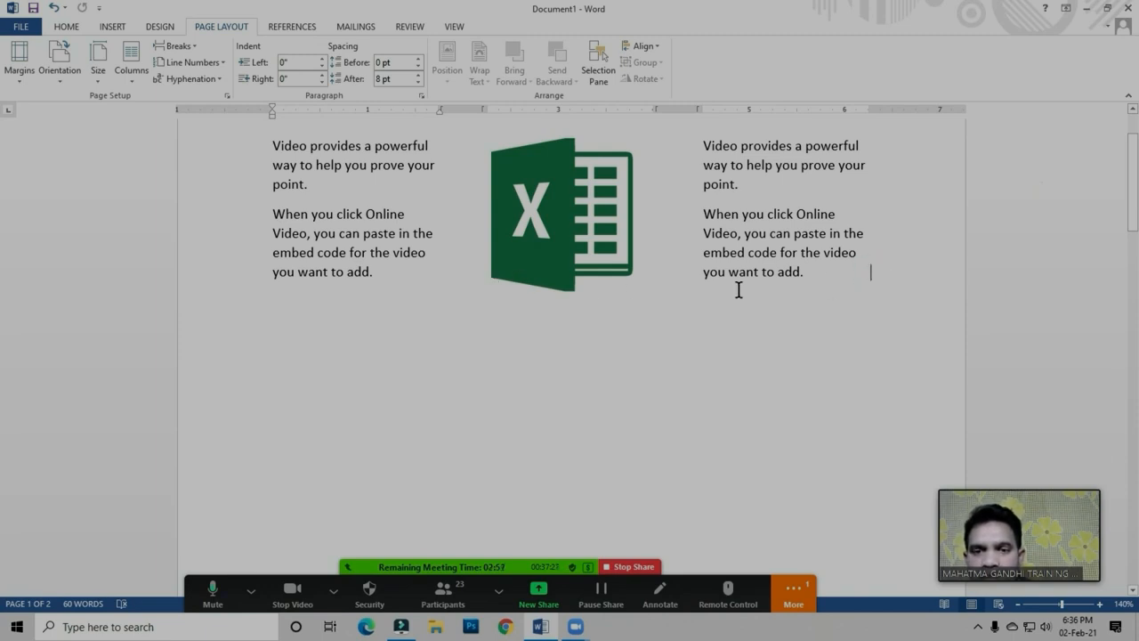
Insert a continuous section break after the end of the third column's text
{"action": "left_click", "coordinate": [862, 269]}
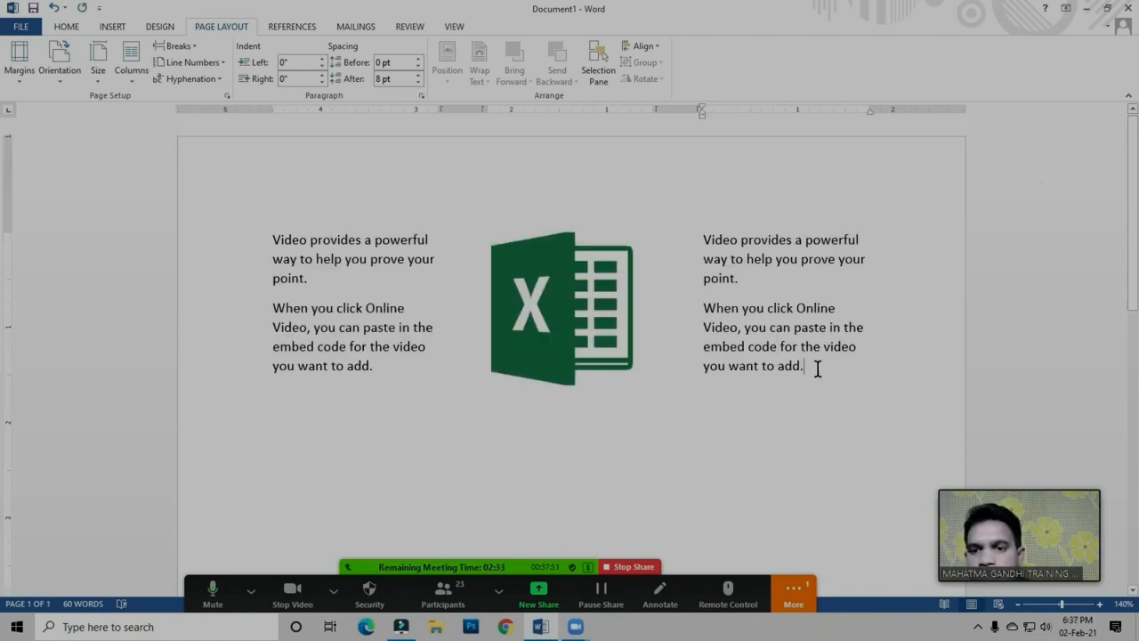
{"action": "left_click", "coordinate": [818, 366]}
{"action": "left_click", "coordinate": [821, 366]}
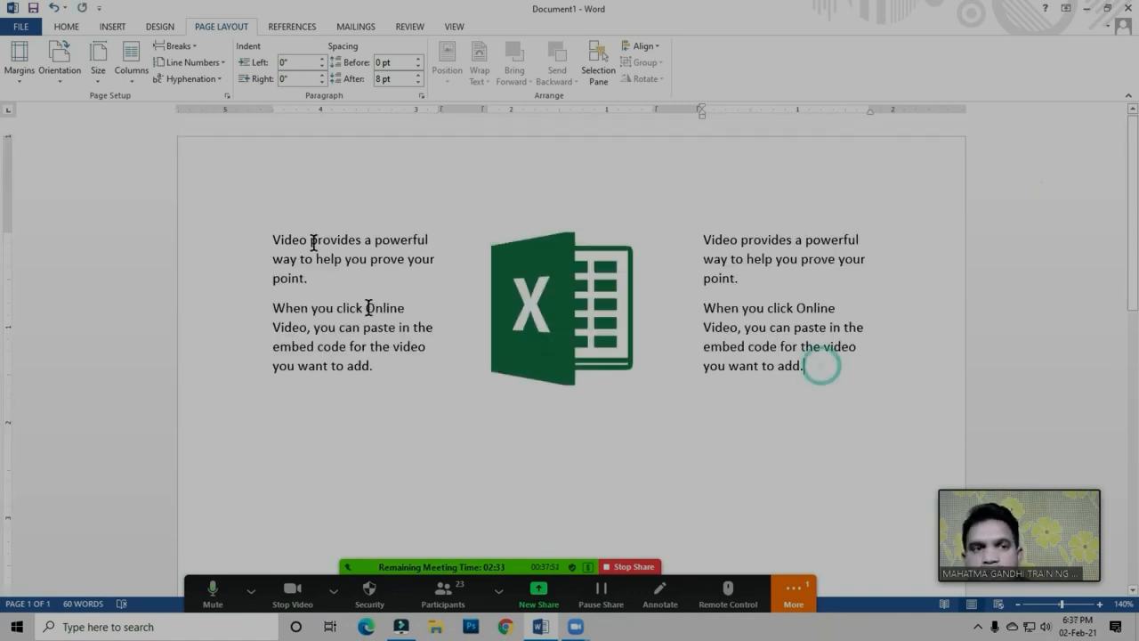
{"action": "left_click", "coordinate": [193, 47]}
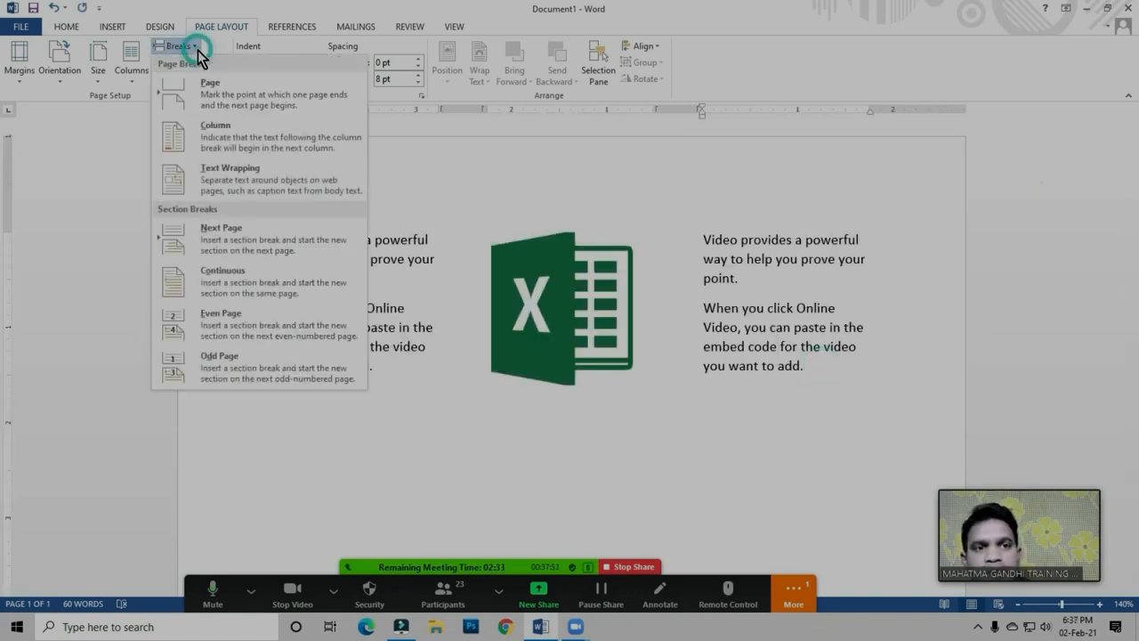
{"action": "left_click", "coordinate": [227, 283]}
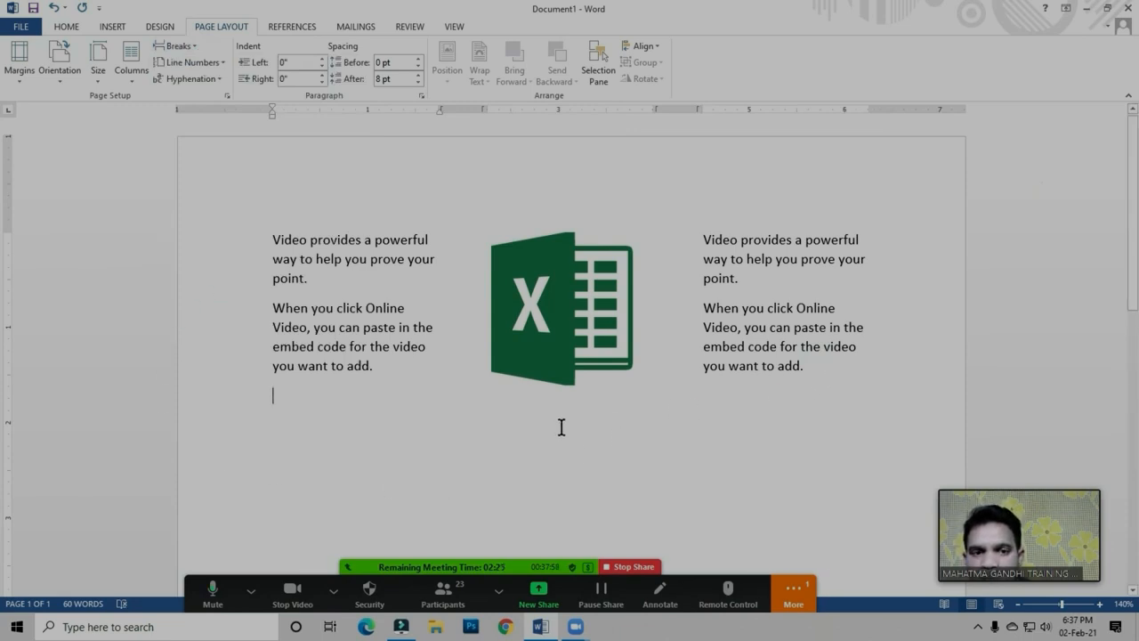
Set the new section below the three-column text to two columns
{"action": "left_click", "coordinate": [285, 398]}
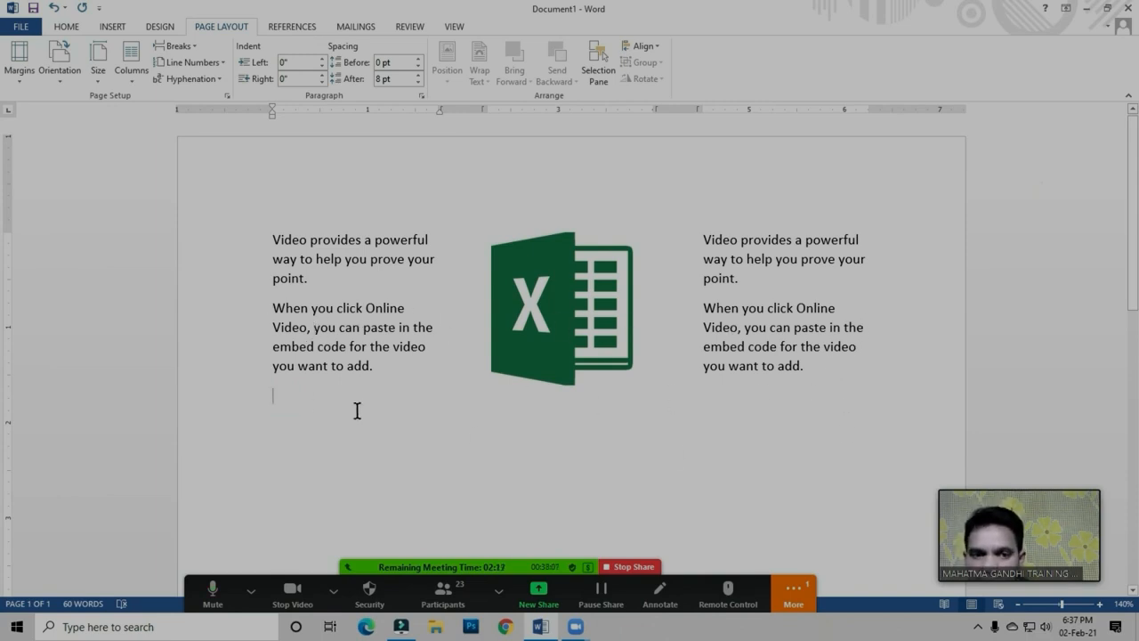
{"action": "left_click", "coordinate": [183, 45]}
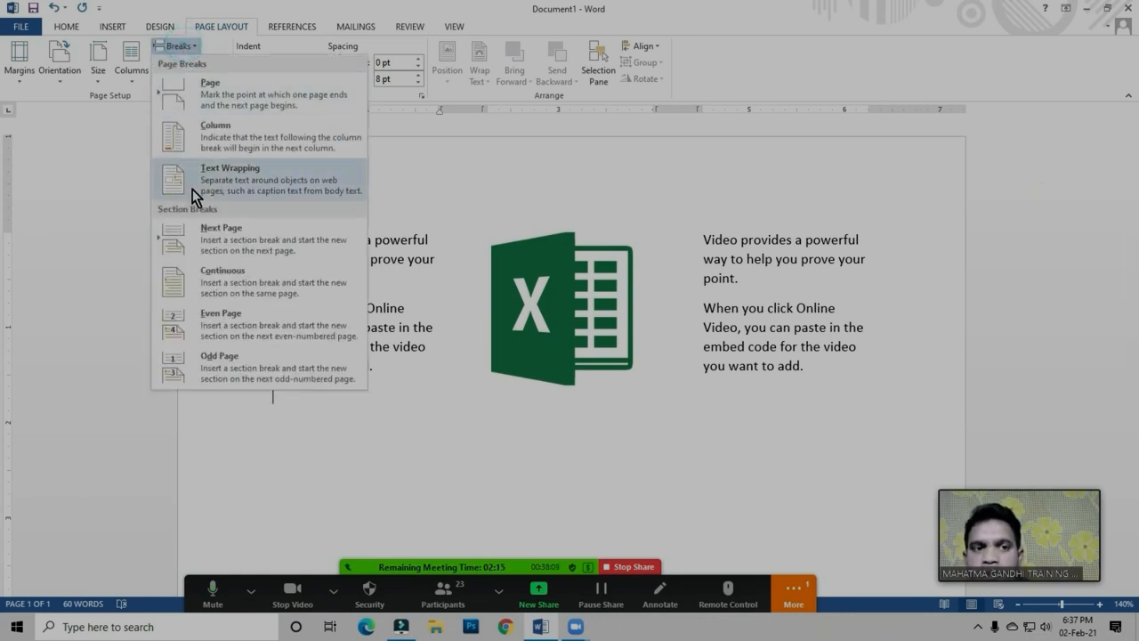
{"action": "left_click", "coordinate": [281, 402]}
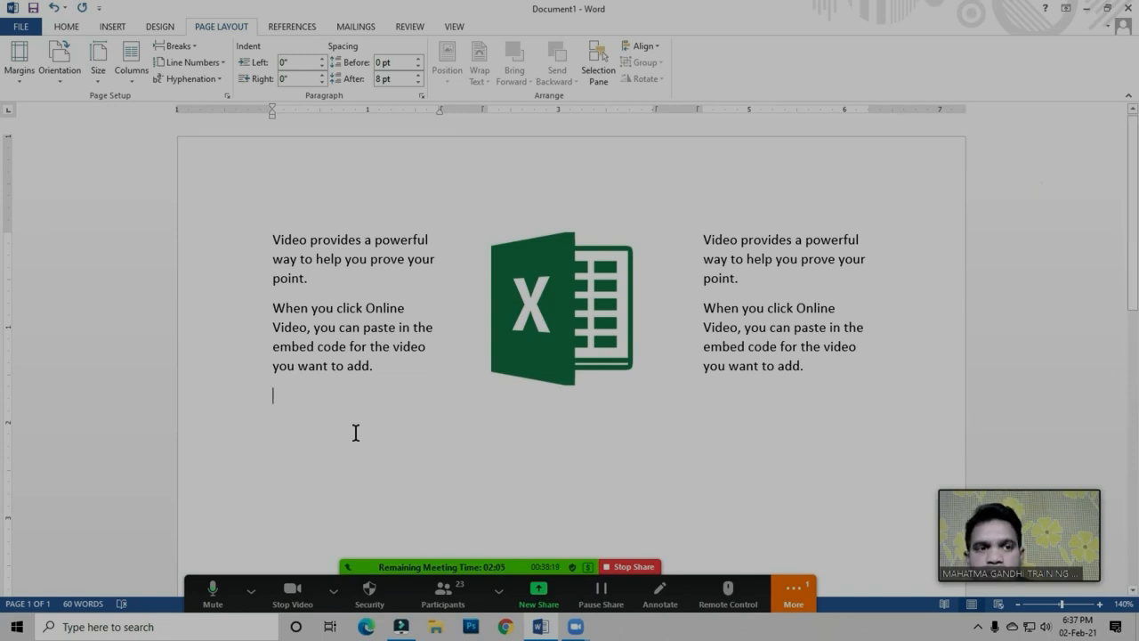
{"action": "left_click", "coordinate": [131, 79]}
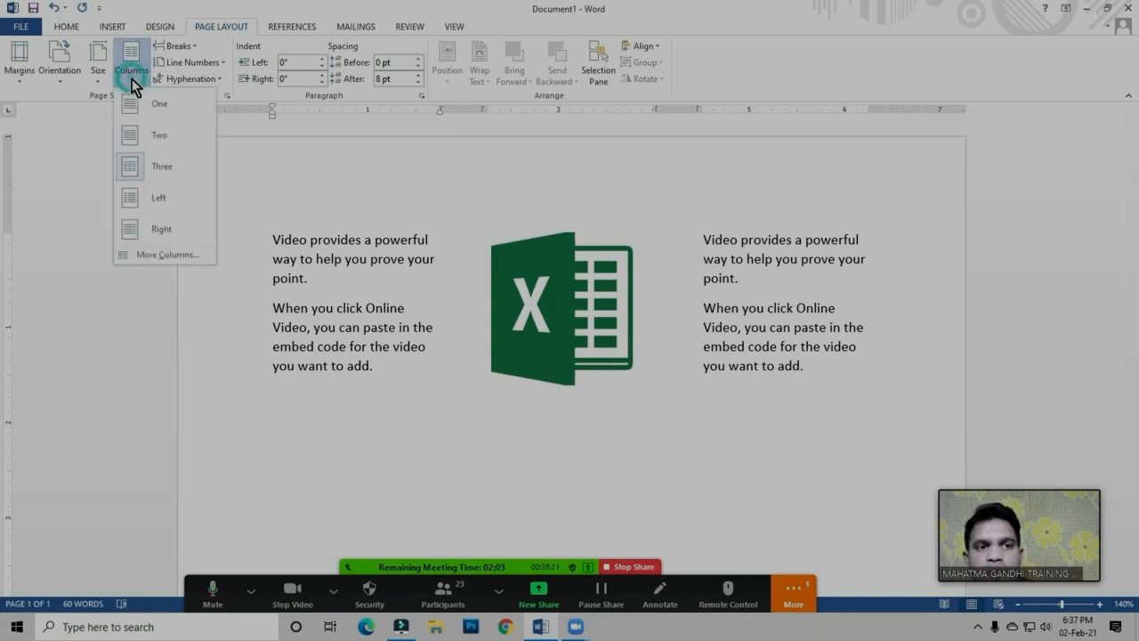
{"action": "left_click", "coordinate": [160, 138]}
Insert the Tally ERP 9 logo picture 699656 from the Photos folder into the first column of the two-column section
{"action": "scroll", "coordinate": [478, 260], "scroll_direction": "down", "scroll_amount": 3}
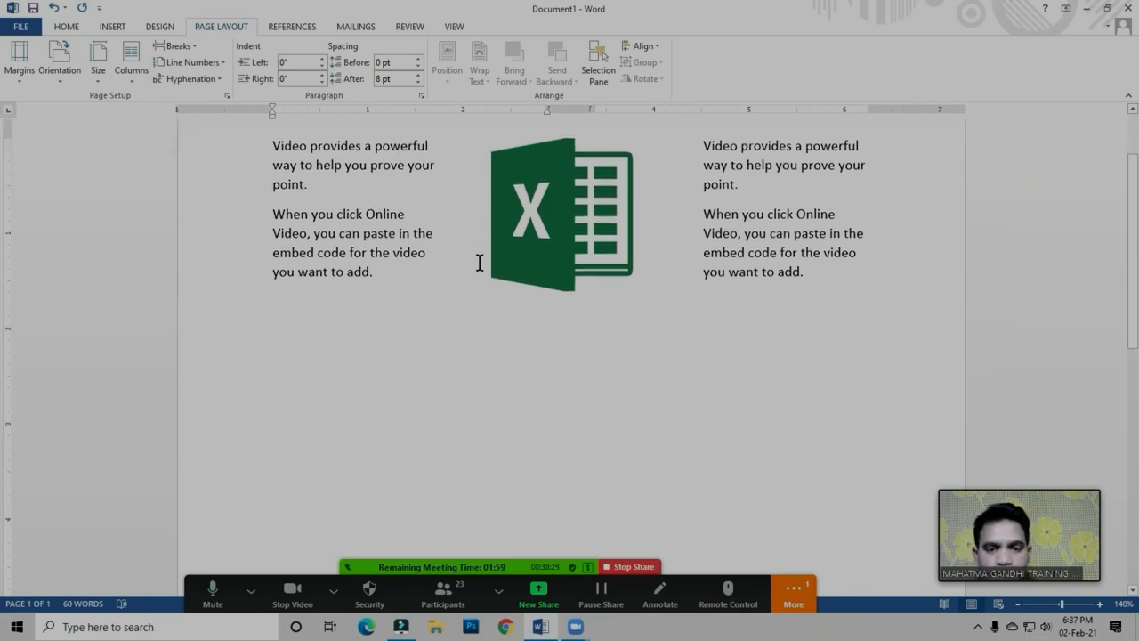
{"action": "left_click", "coordinate": [115, 27]}
{"action": "left_click", "coordinate": [167, 70]}
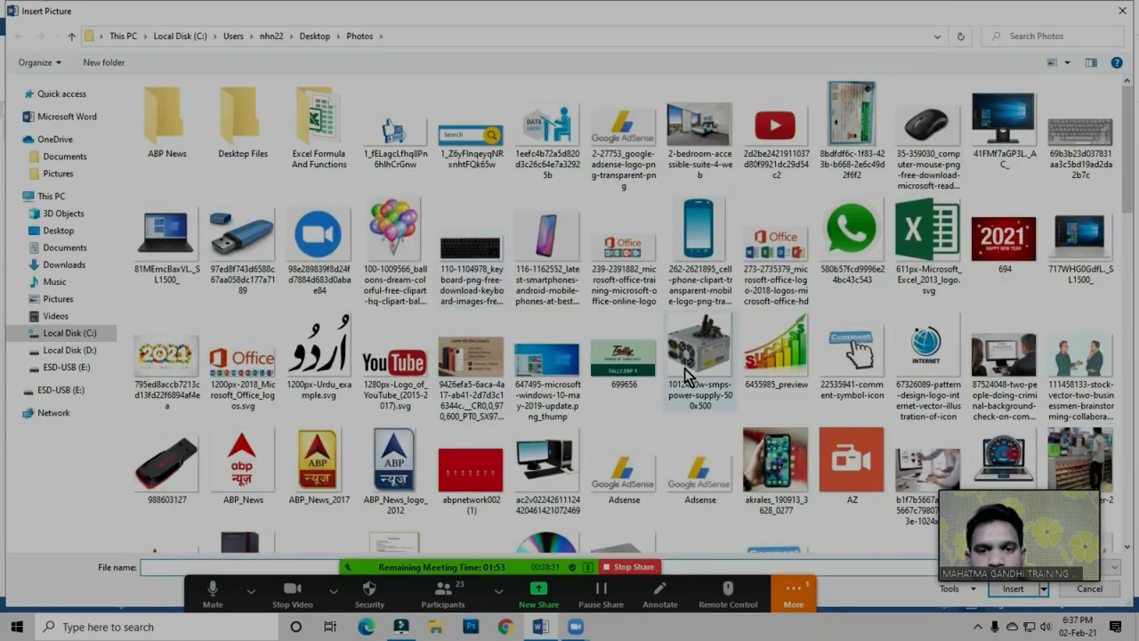
{"action": "double_click", "coordinate": [626, 374]}
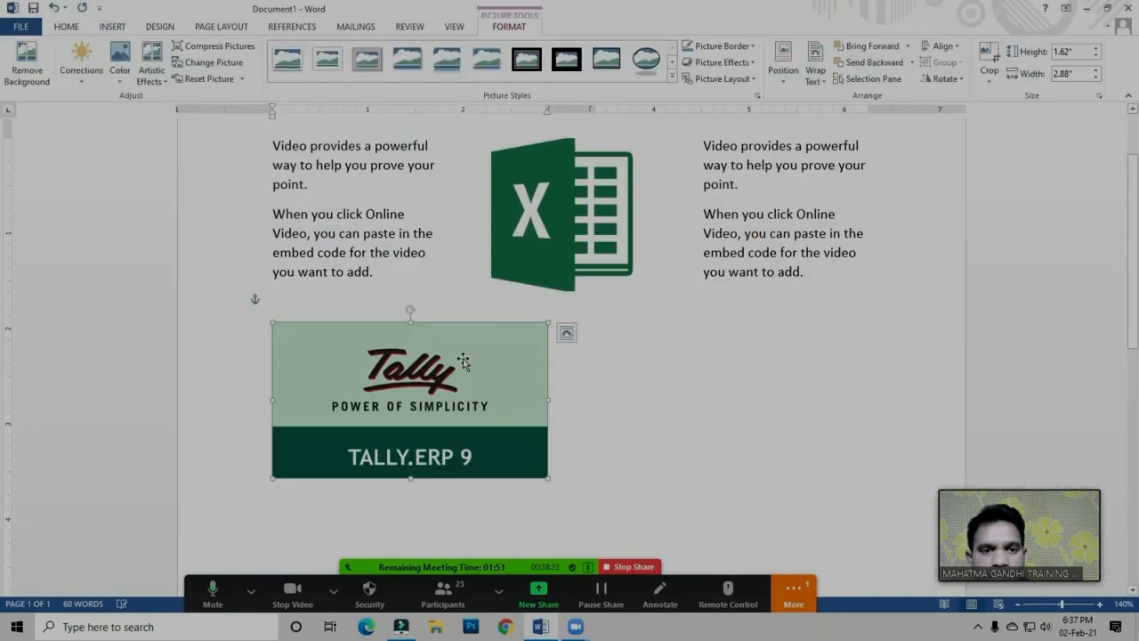
{"action": "scroll", "coordinate": [466, 356], "scroll_direction": "down", "scroll_amount": 3}
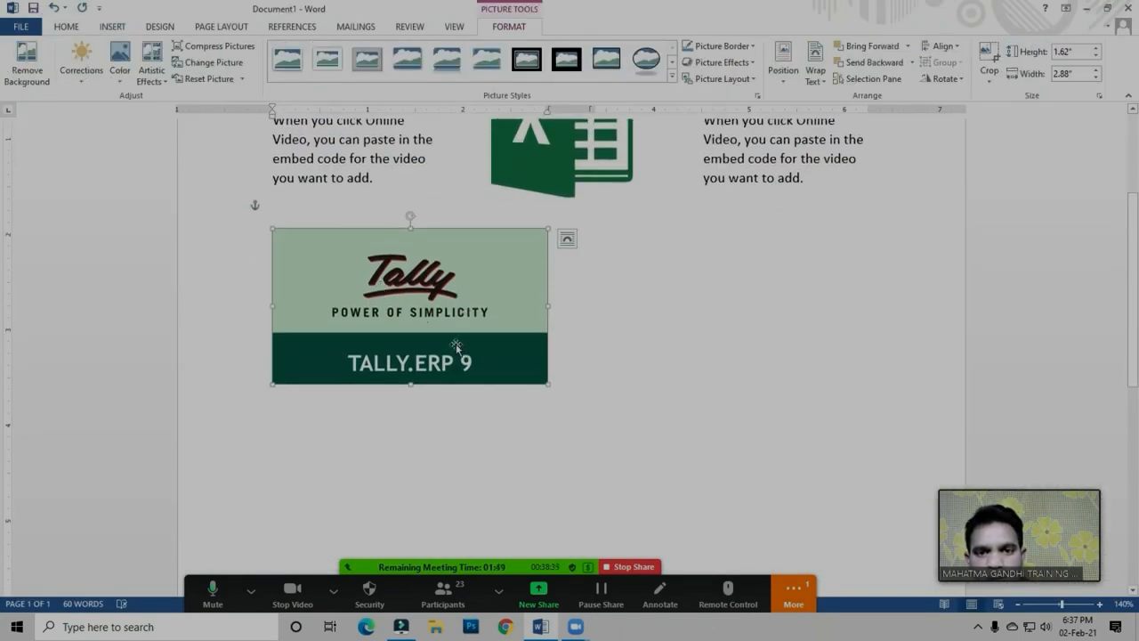
Narrow the Tally picture slightly from its outer side so it stays within the first column
{"action": "left_click", "coordinate": [560, 370]}
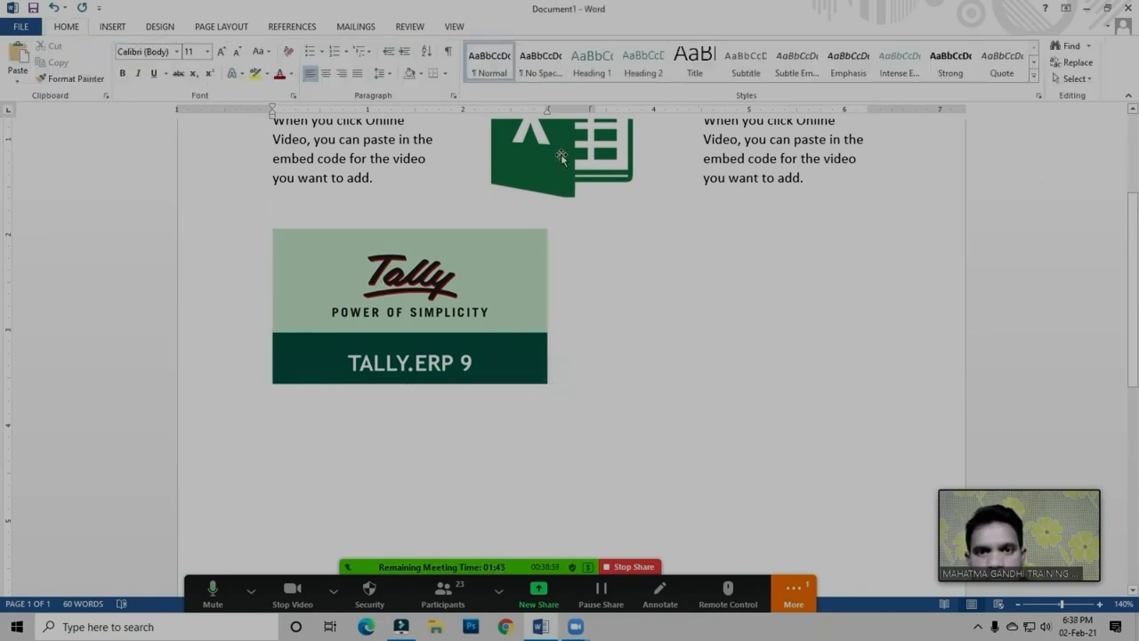
{"action": "left_click", "coordinate": [522, 286]}
{"action": "left_click_drag", "start_coordinate": [548, 306], "coordinate": [538, 307]}
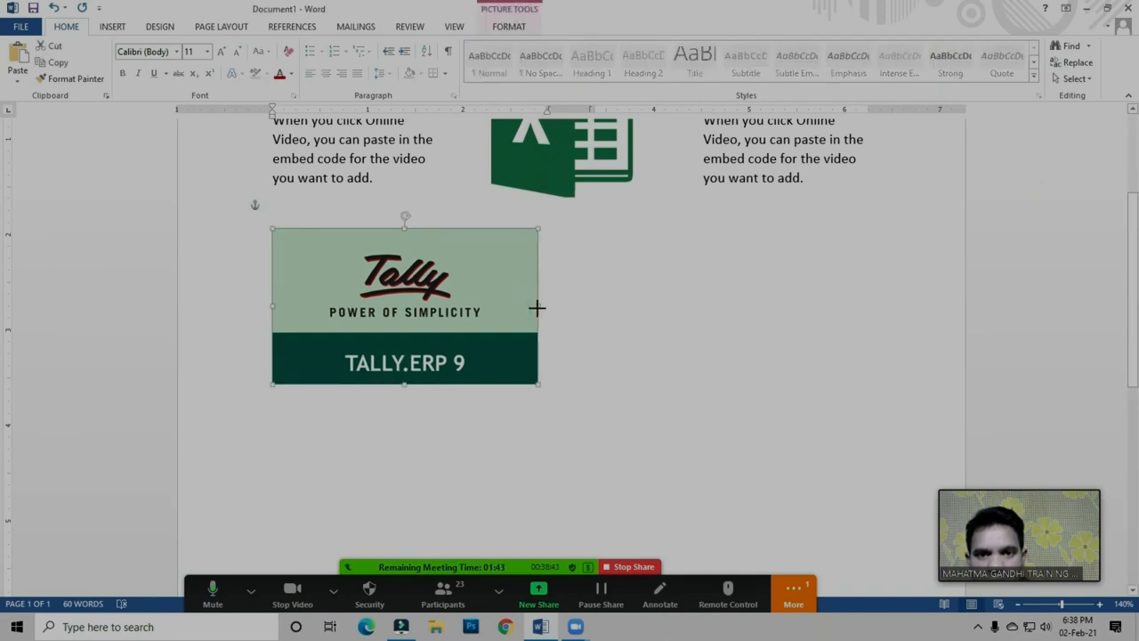
{"action": "left_click", "coordinate": [548, 381]}
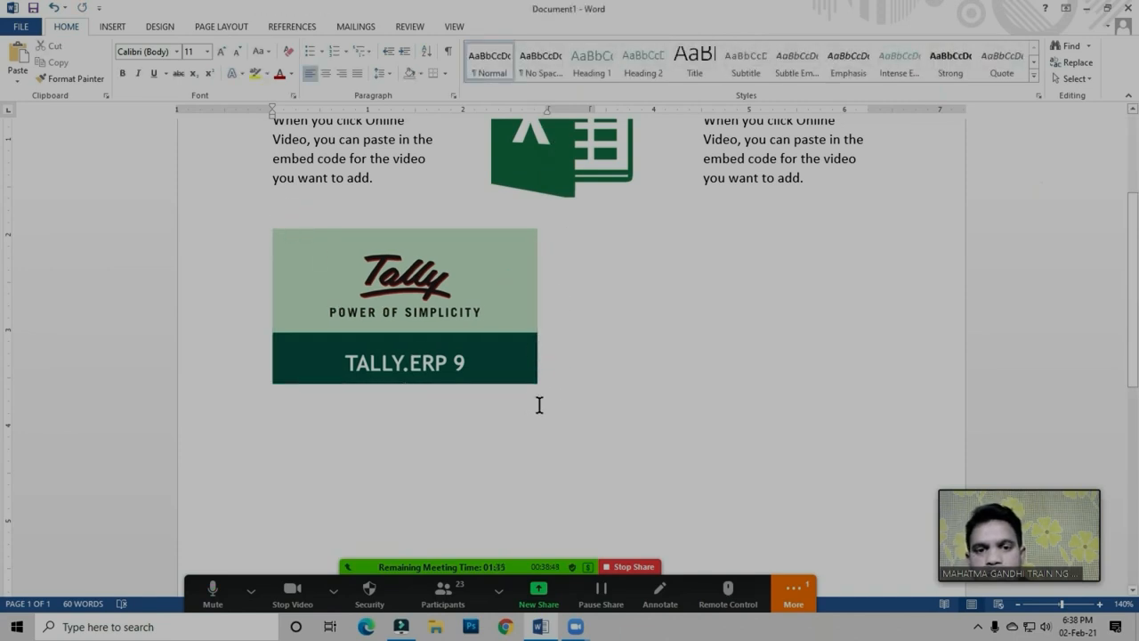
Insert a column break on the empty line above the Tally picture to move to the second column
{"action": "scroll", "coordinate": [541, 407], "scroll_direction": "up", "scroll_amount": 1}
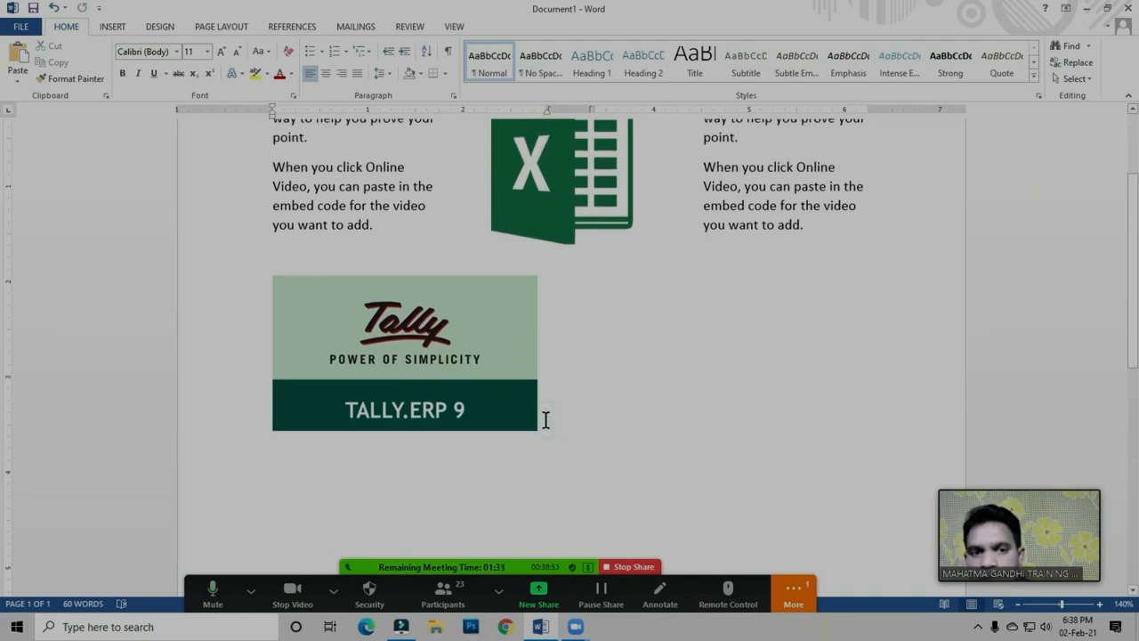
{"action": "left_click", "coordinate": [299, 247]}
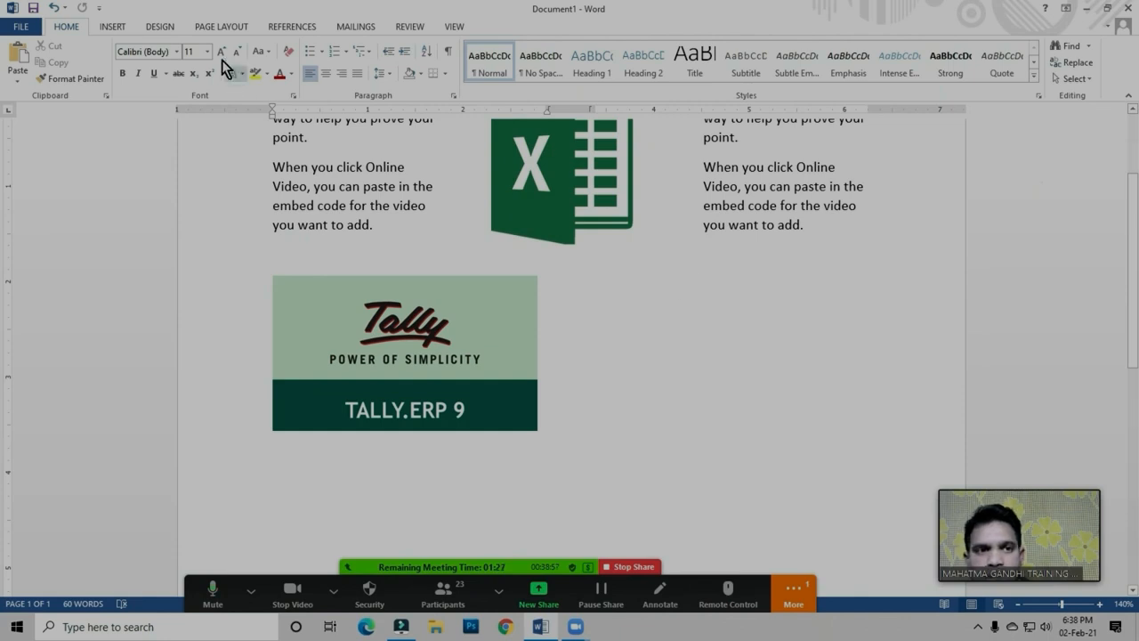
{"action": "left_click", "coordinate": [158, 29]}
{"action": "left_click", "coordinate": [227, 29]}
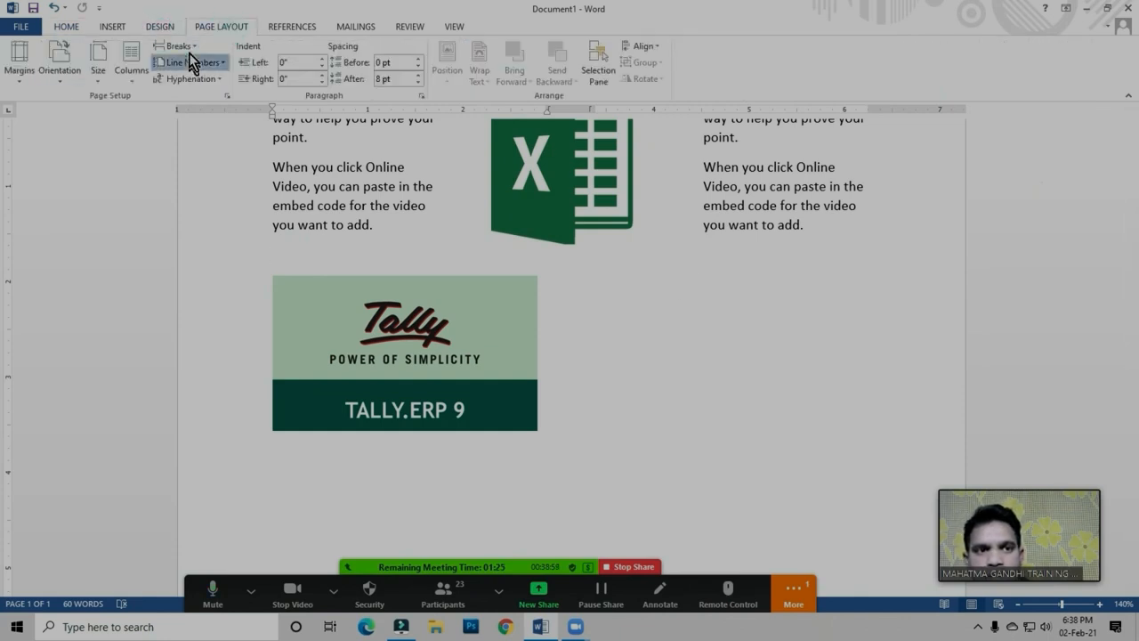
{"action": "left_click", "coordinate": [189, 52]}
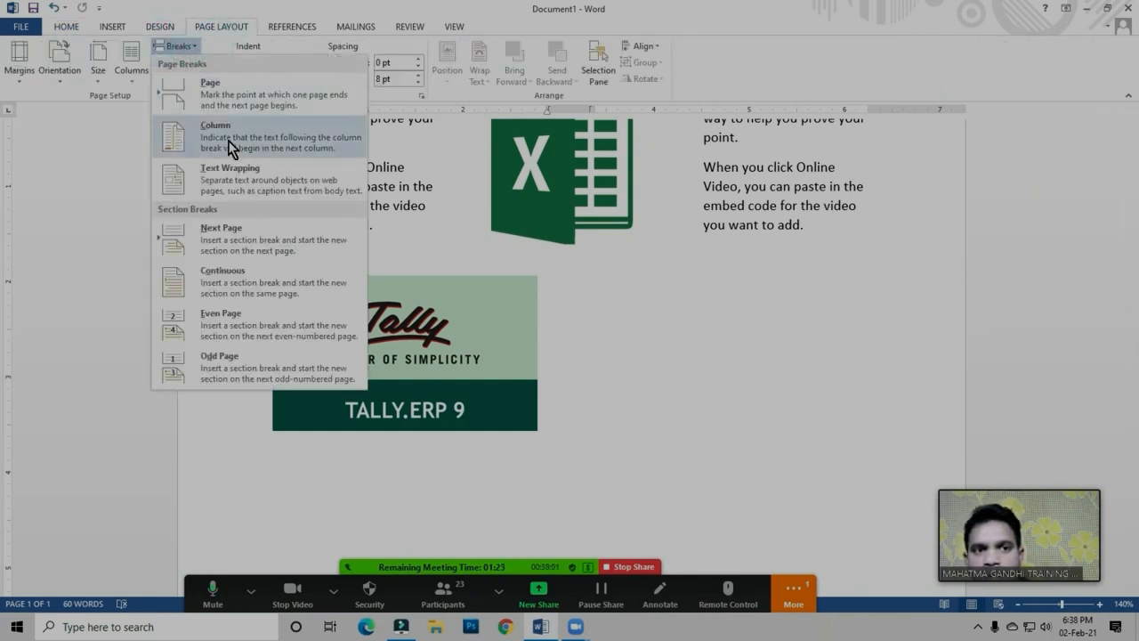
{"action": "left_click", "coordinate": [230, 142]}
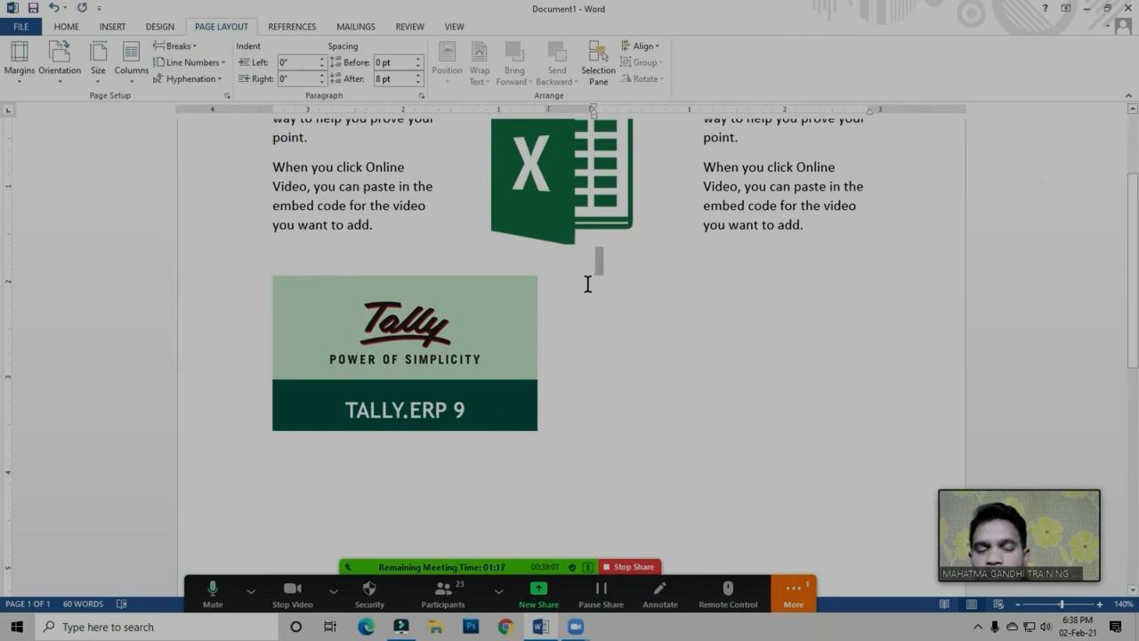
{"action": "left_click", "coordinate": [297, 259]}
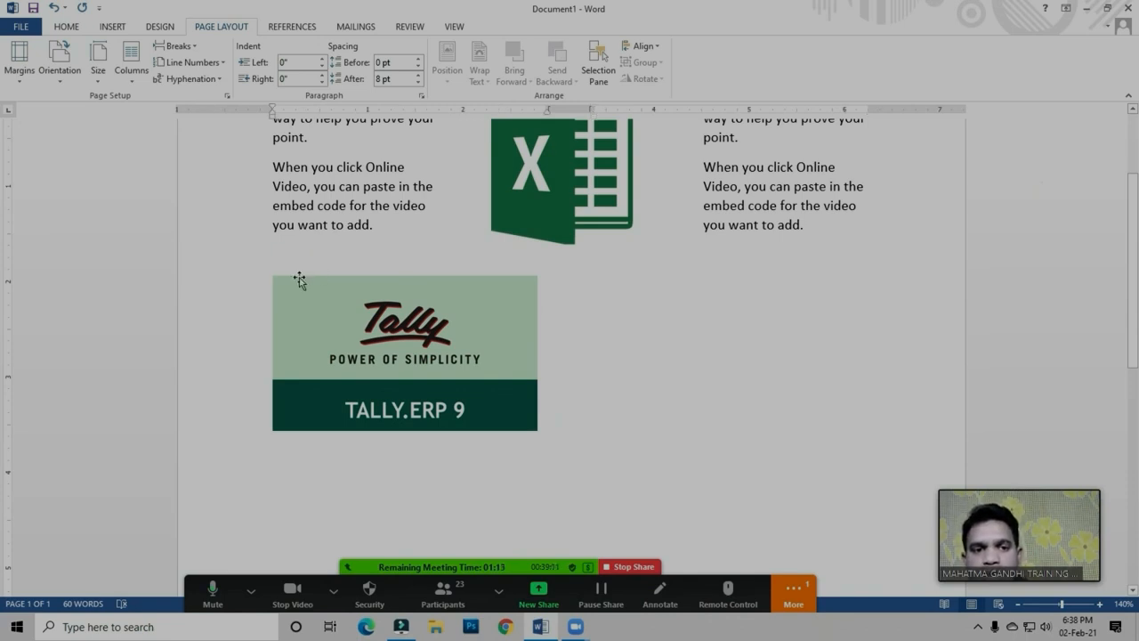
{"action": "left_click", "coordinate": [543, 418]}
{"action": "left_click", "coordinate": [544, 419]}
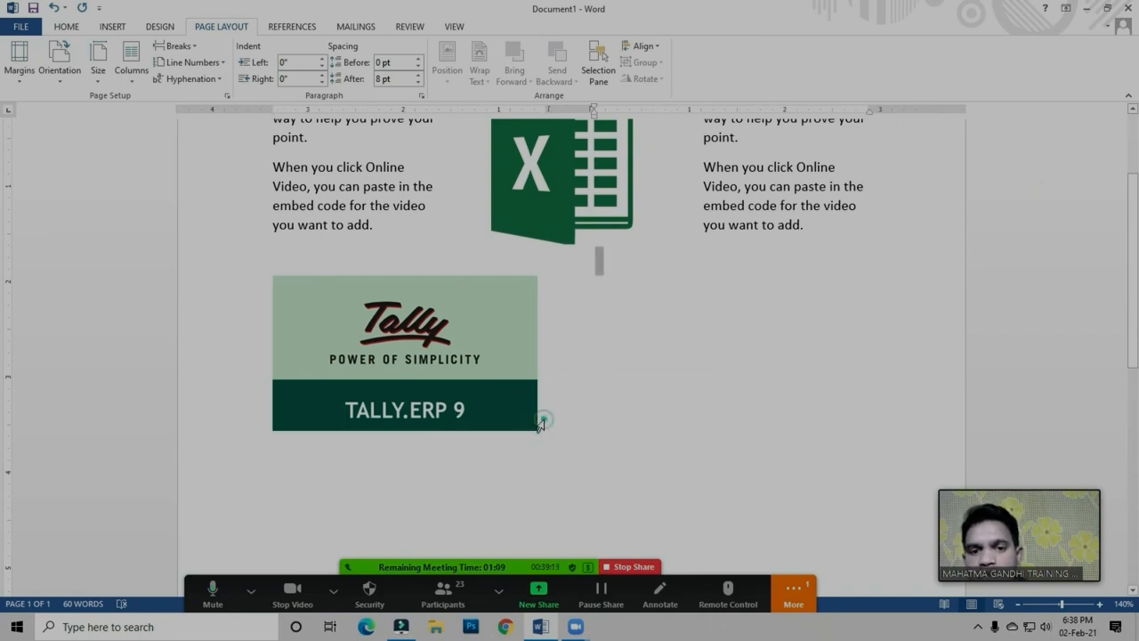
{"action": "left_click", "coordinate": [546, 423]}
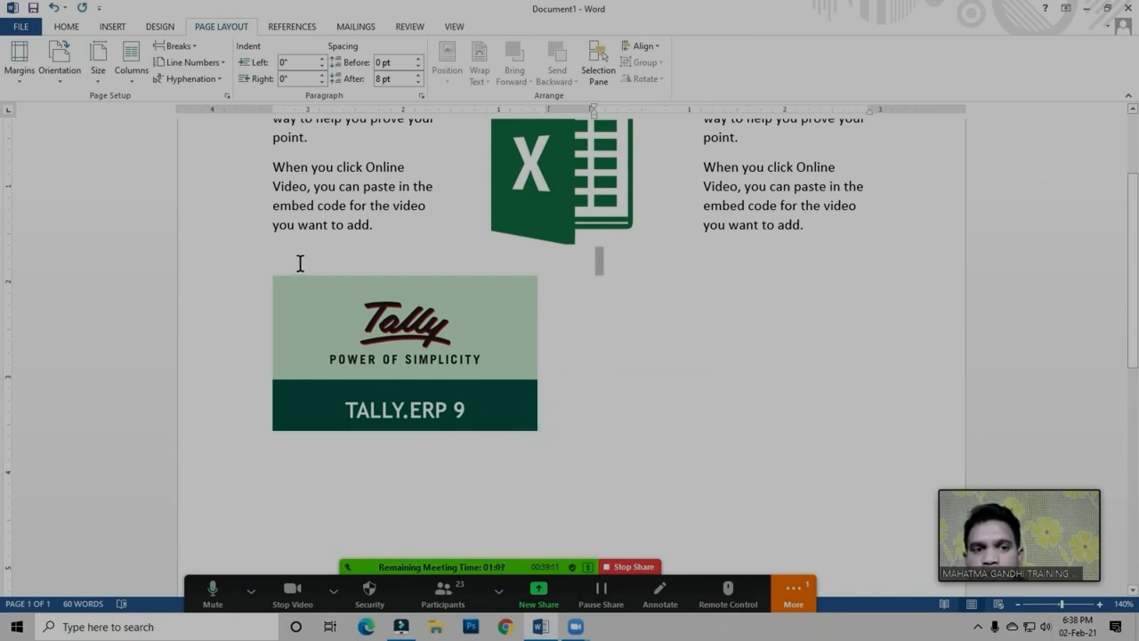
{"action": "left_click", "coordinate": [274, 271]}
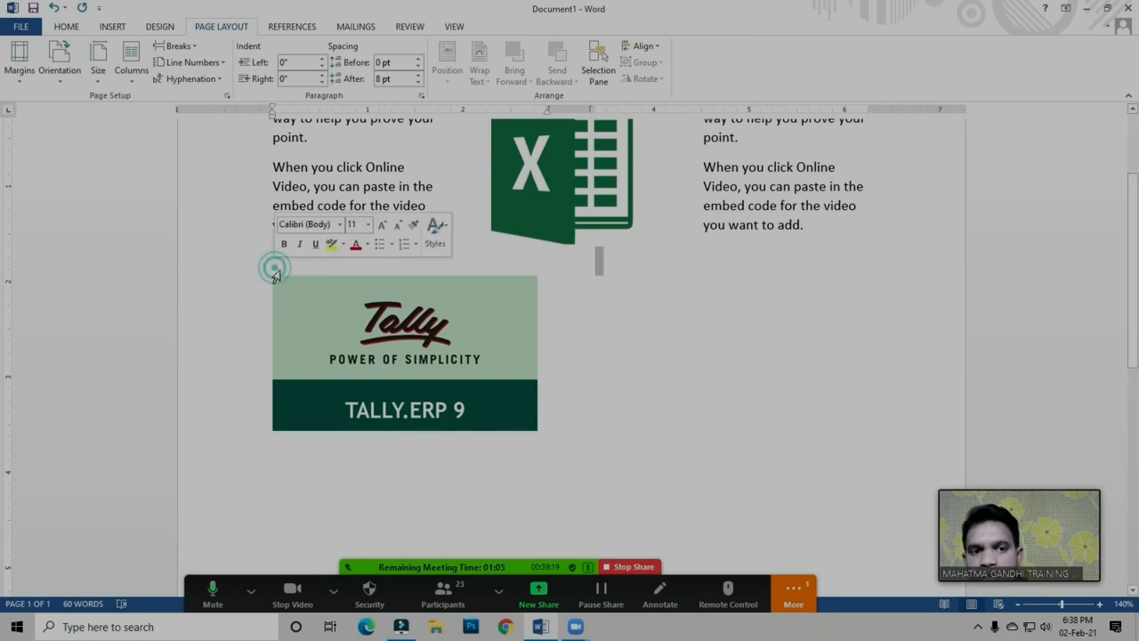
{"action": "left_click", "coordinate": [272, 279]}
Undo the column break and insert it again from the empty line above the Tally picture
{"action": "left_click", "coordinate": [275, 266]}
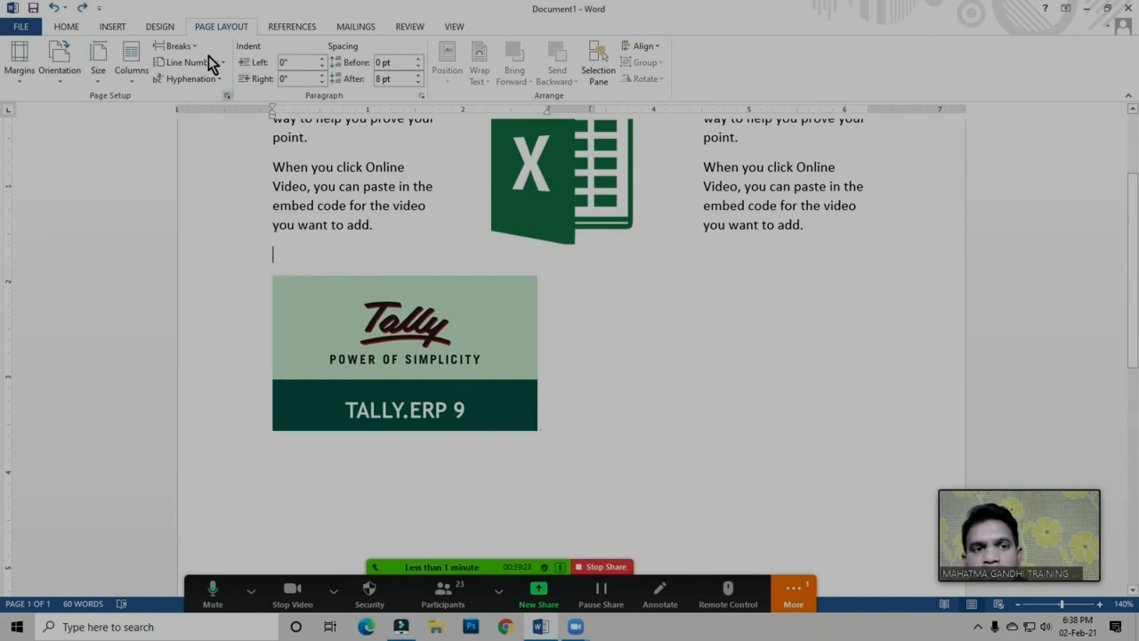
{"action": "left_click", "coordinate": [175, 46]}
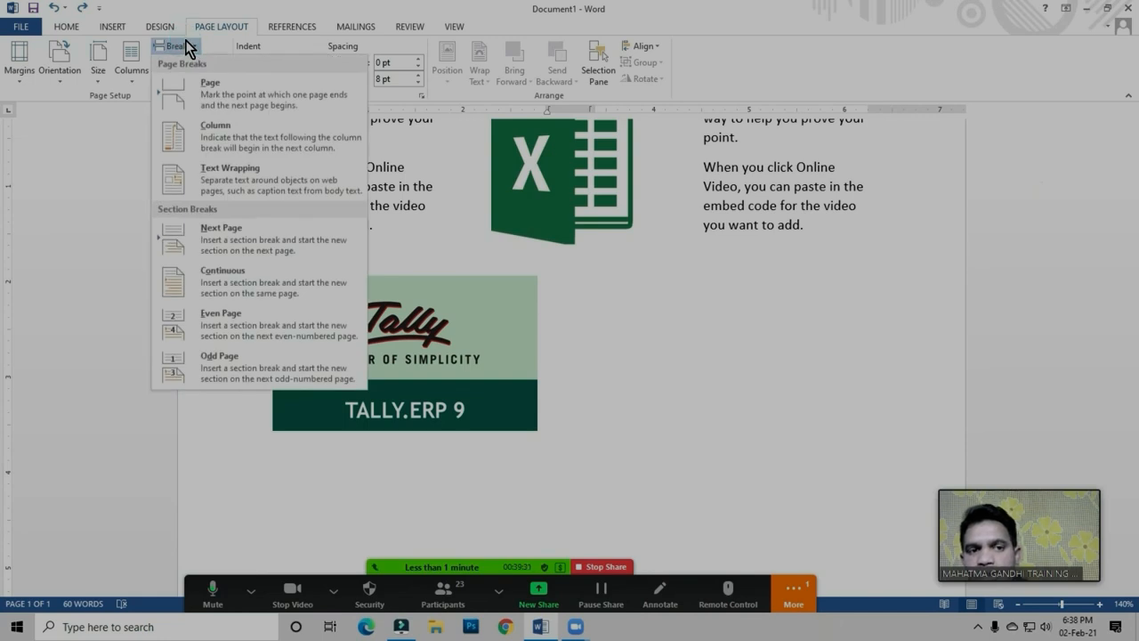
{"action": "left_click", "coordinate": [221, 133]}
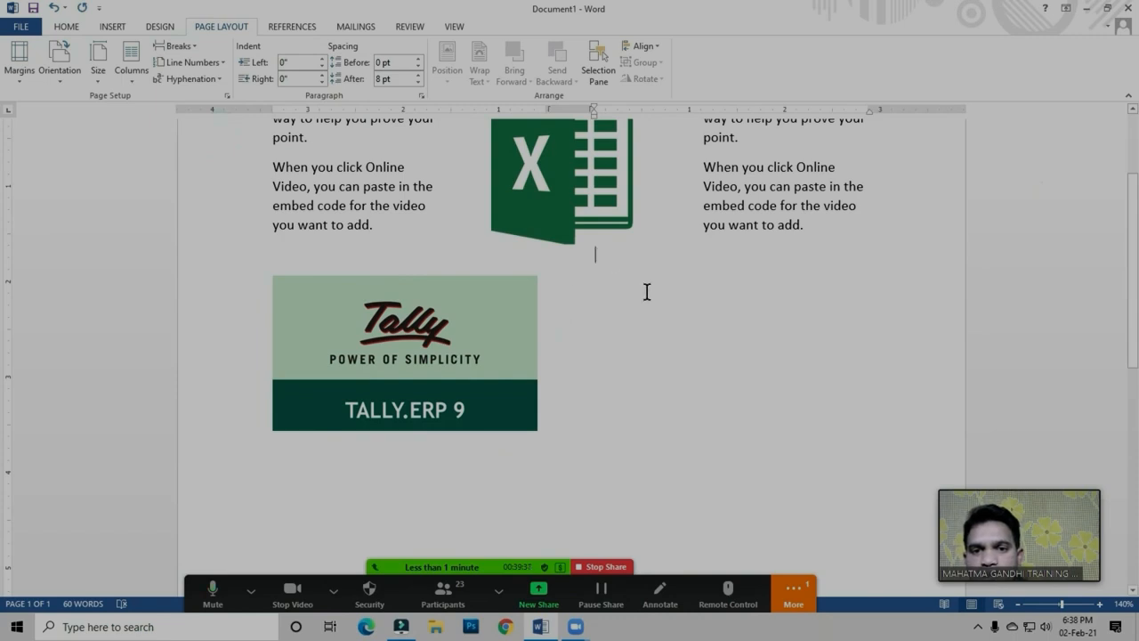
Generate sample paragraphs in the second column with the =rand function and delete everything after "text box designs that"
{"action": "type", "text": "=rand (3,2"}
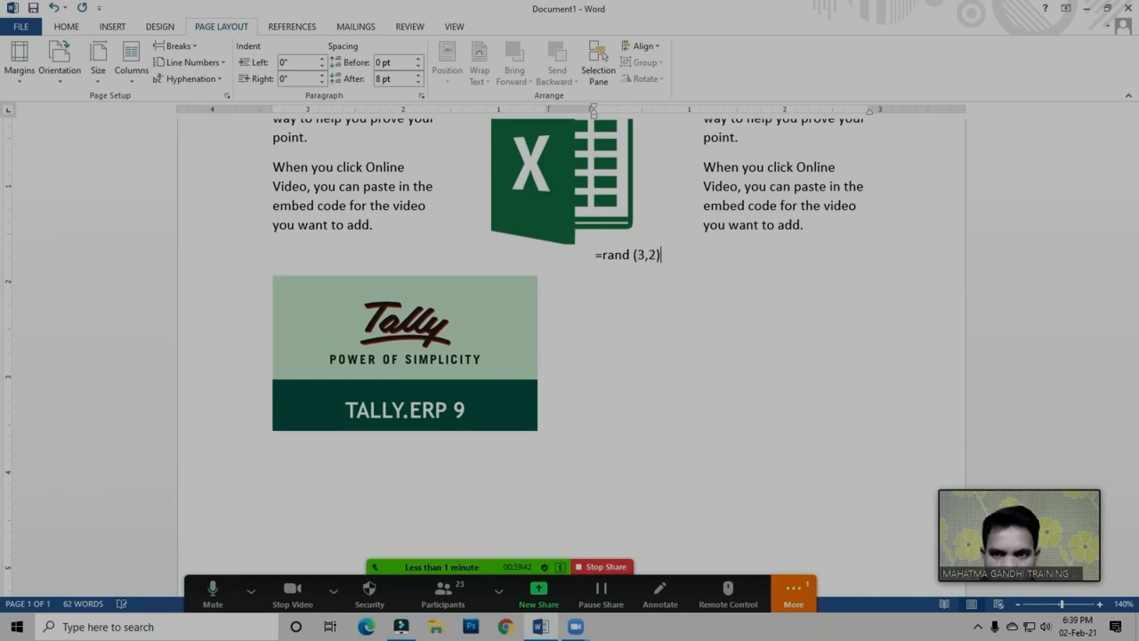
{"action": "key", "text": "Return"}
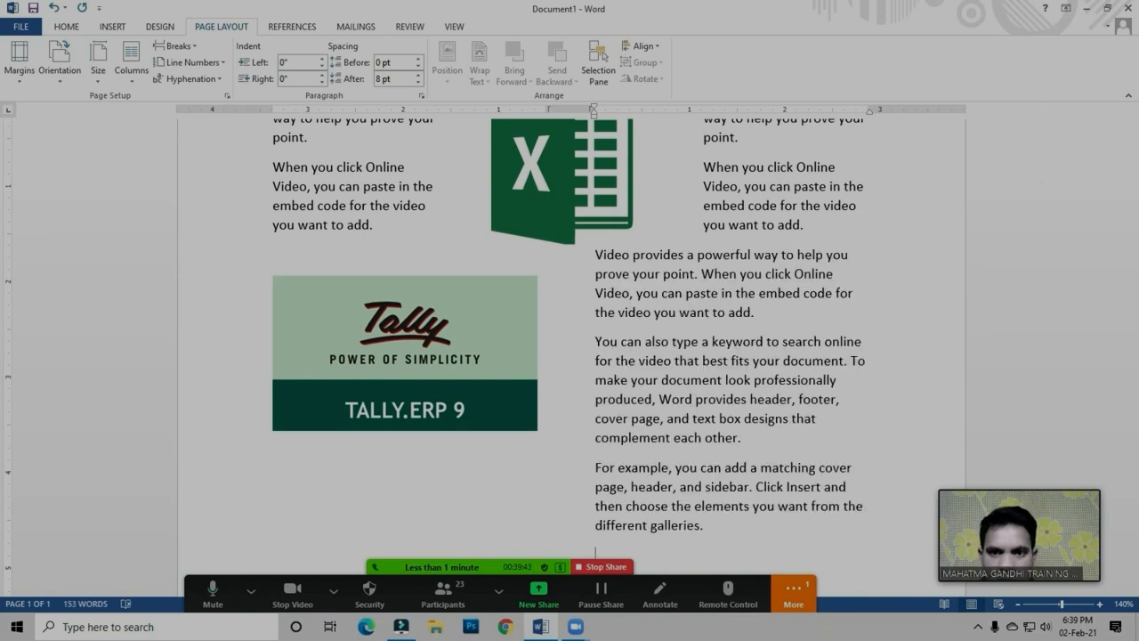
{"action": "left_click_drag", "start_coordinate": [596, 443], "coordinate": [725, 531]}
{"action": "key", "text": "Delete"}
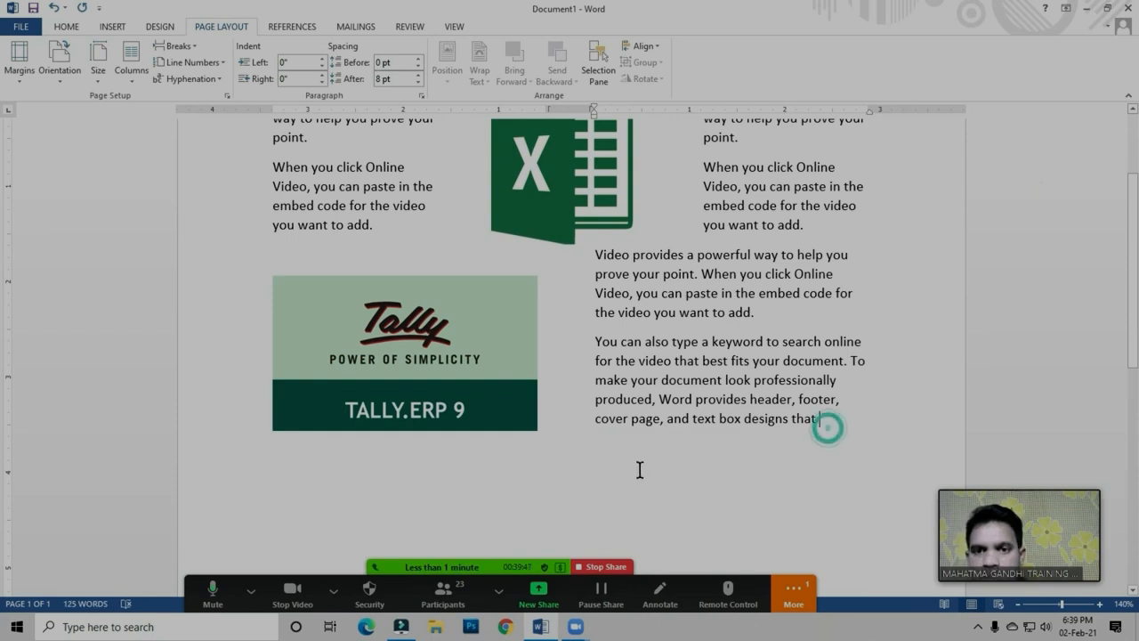
Stretch the Tally picture upward slightly so its upper edge sits closer to the start of the adjacent text
{"action": "scroll", "coordinate": [489, 420], "scroll_direction": "up", "scroll_amount": 2}
{"action": "left_click", "coordinate": [497, 417]}
{"action": "left_click", "coordinate": [596, 349]}
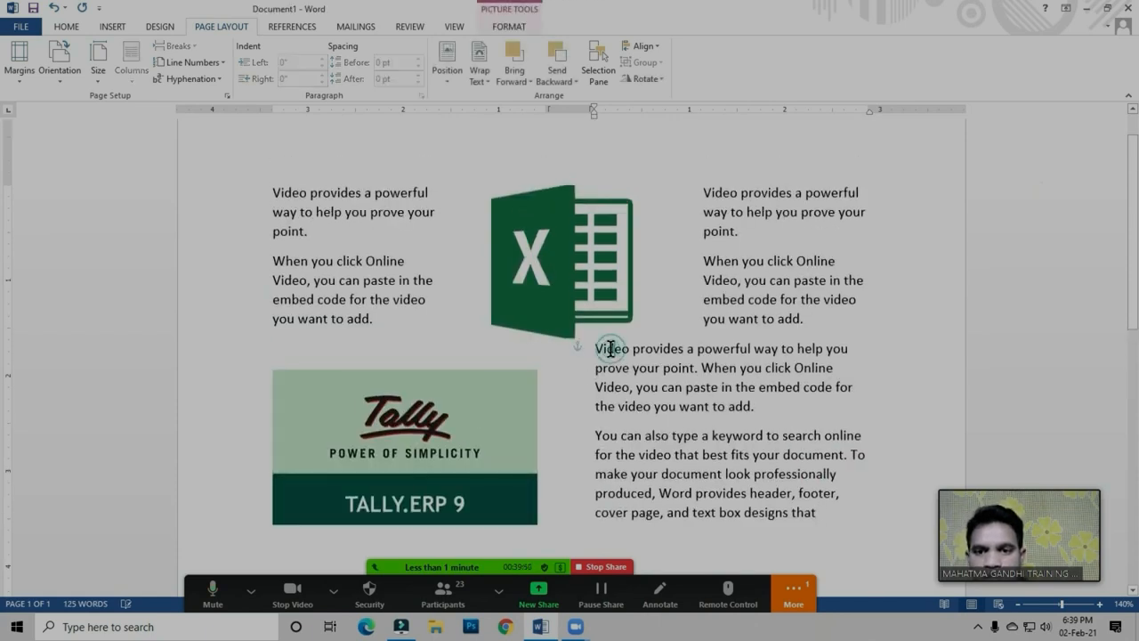
{"action": "left_click", "coordinate": [430, 410]}
{"action": "left_click_drag", "start_coordinate": [405, 367], "coordinate": [406, 355]}
{"action": "left_click", "coordinate": [683, 437]}
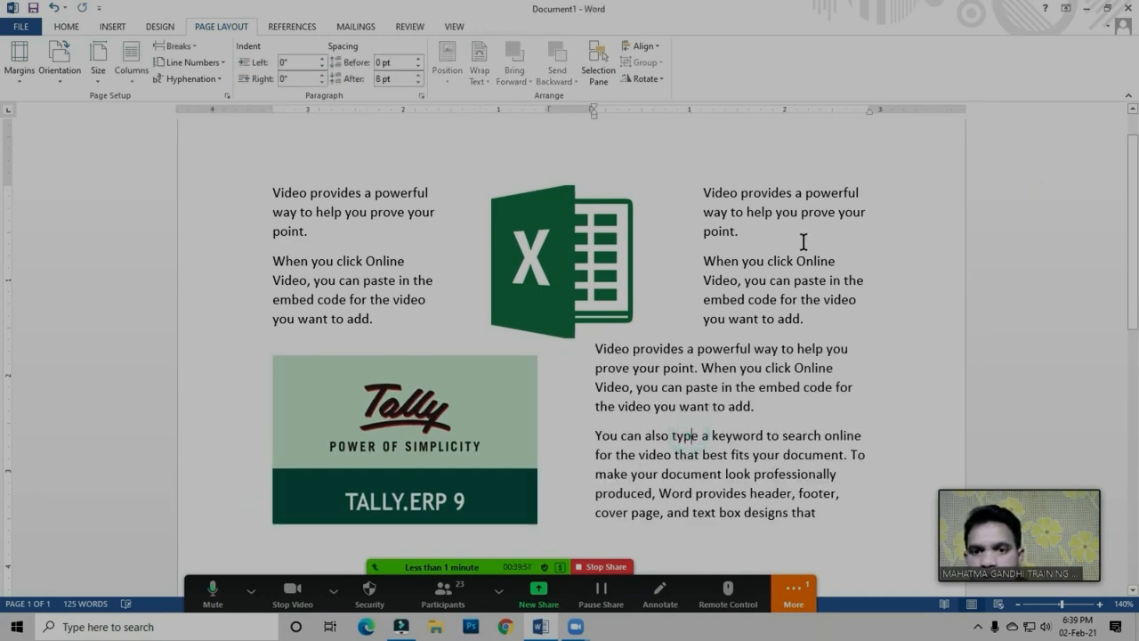
Shorten the Tally picture from its lower edge and delete the line "cover page, and text box designs that" from the second column
{"action": "scroll", "coordinate": [667, 272], "scroll_direction": "down", "scroll_amount": 1}
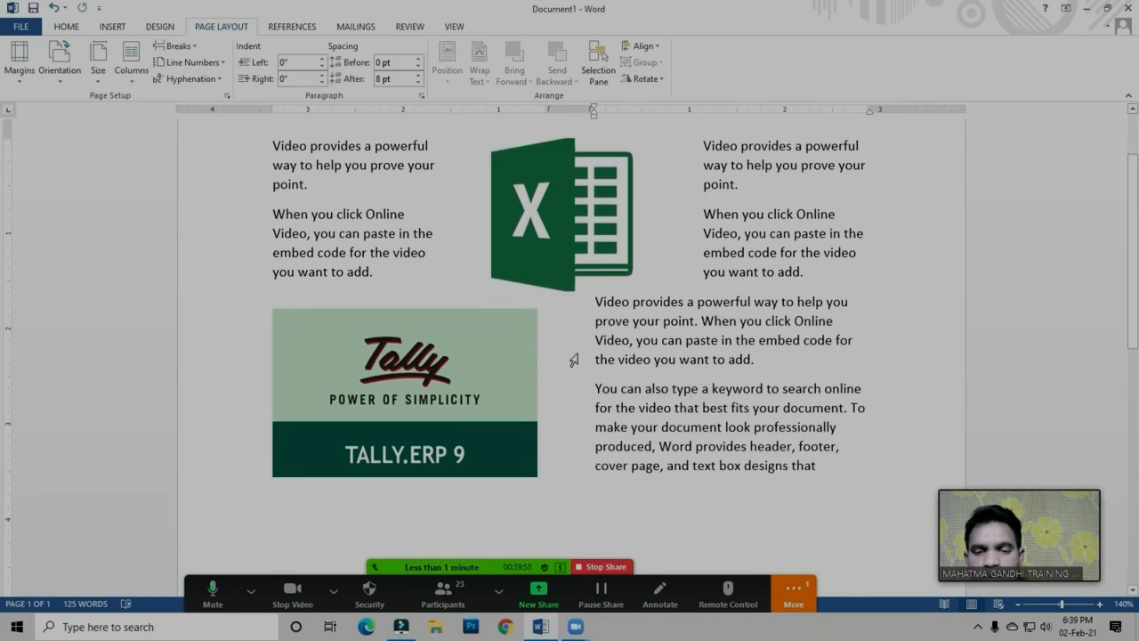
{"action": "left_click", "coordinate": [459, 395]}
{"action": "left_click_drag", "start_coordinate": [404, 480], "coordinate": [405, 459]}
{"action": "left_click_drag", "start_coordinate": [594, 465], "coordinate": [834, 479]}
{"action": "key", "text": "Delete"}
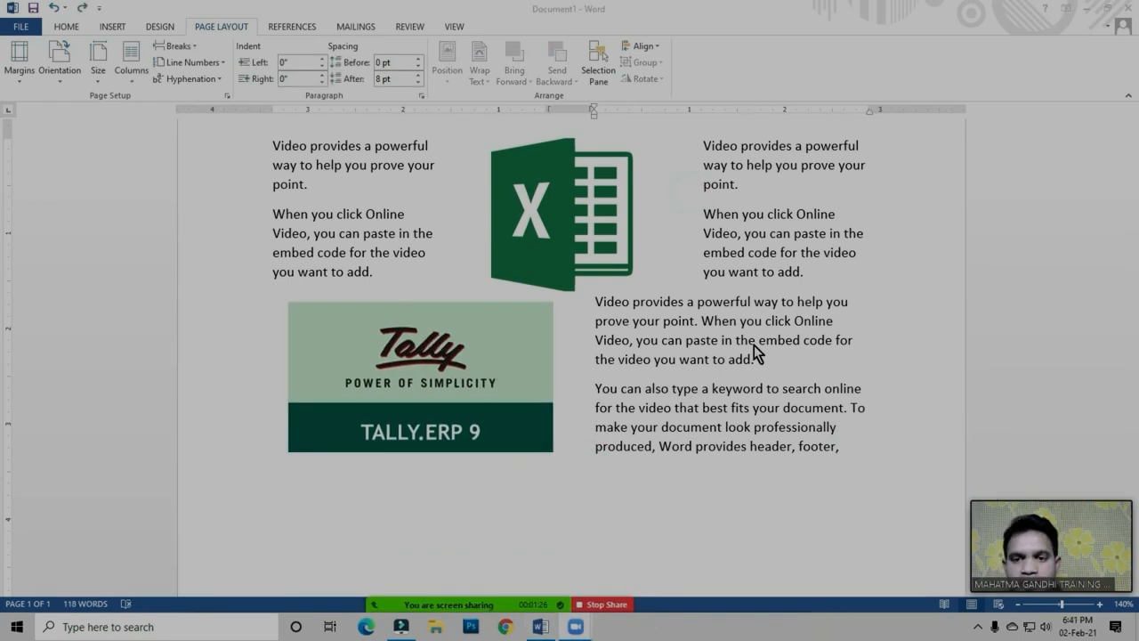
{"action": "scroll", "coordinate": [754, 345], "scroll_direction": "down", "scroll_amount": 2}
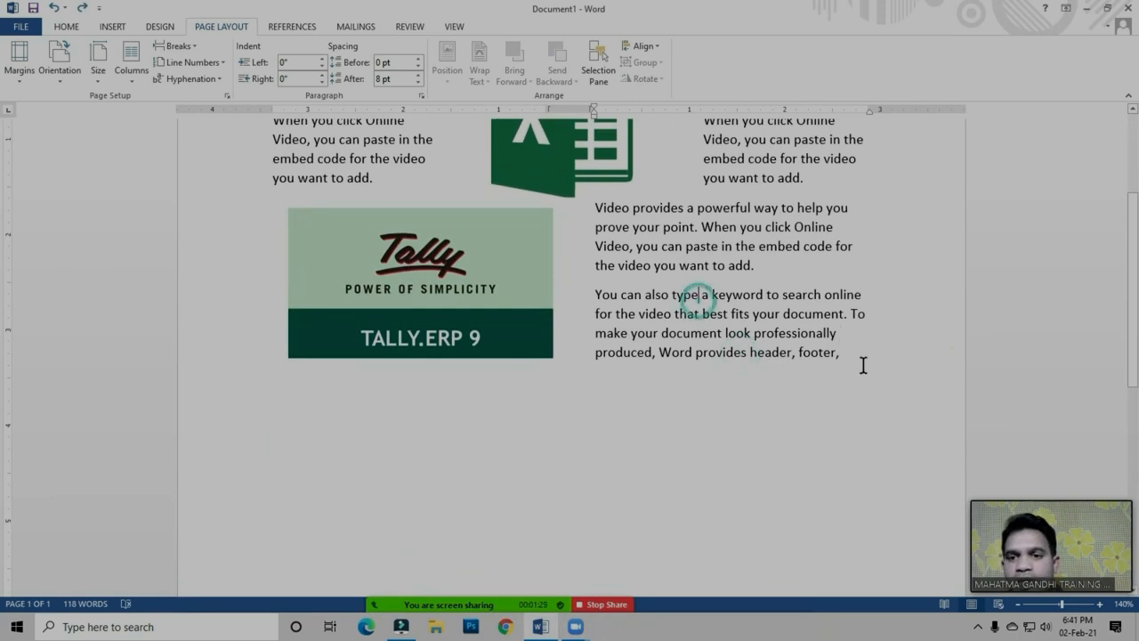
Insert a continuous section break after "Word provides header, footer," at the end of the second column's text
{"action": "left_click", "coordinate": [851, 354]}
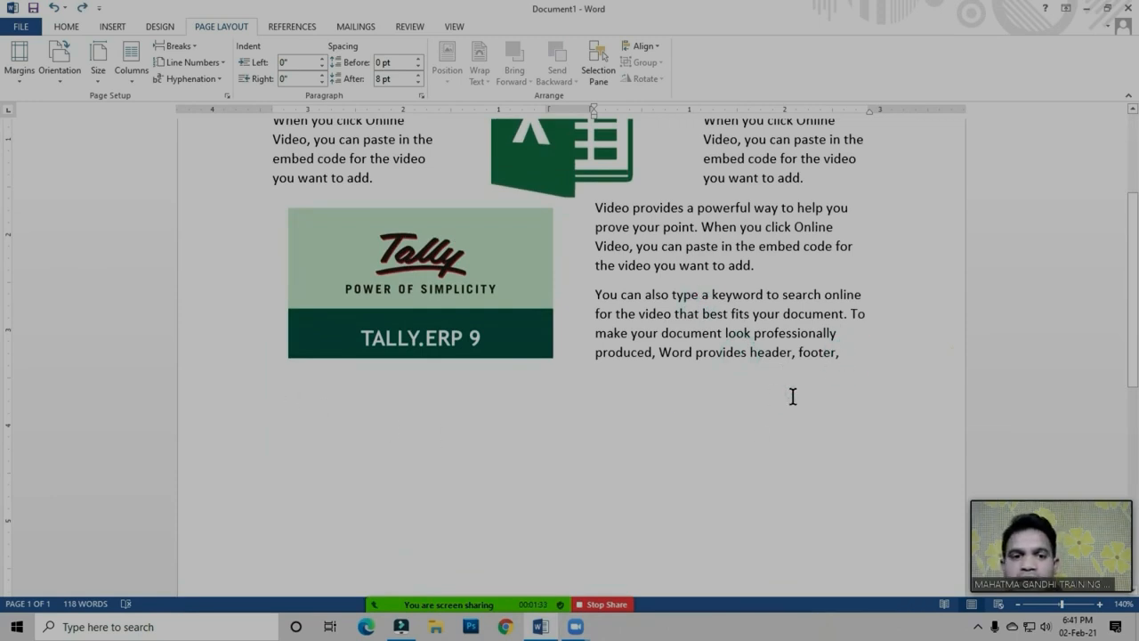
{"action": "left_click", "coordinate": [186, 47]}
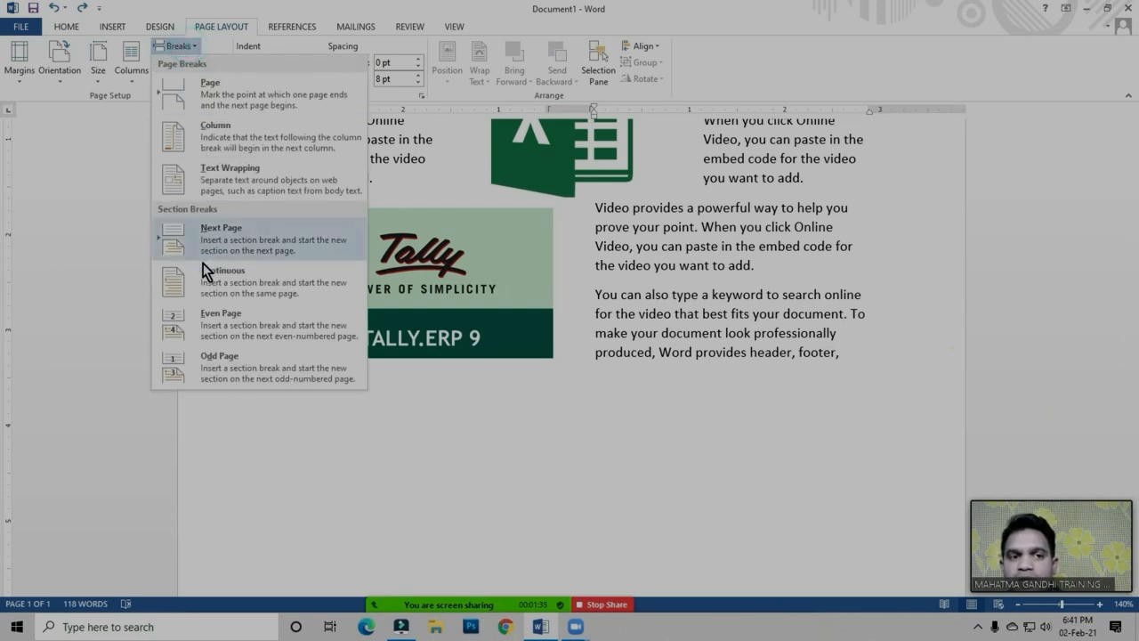
{"action": "left_click", "coordinate": [898, 344]}
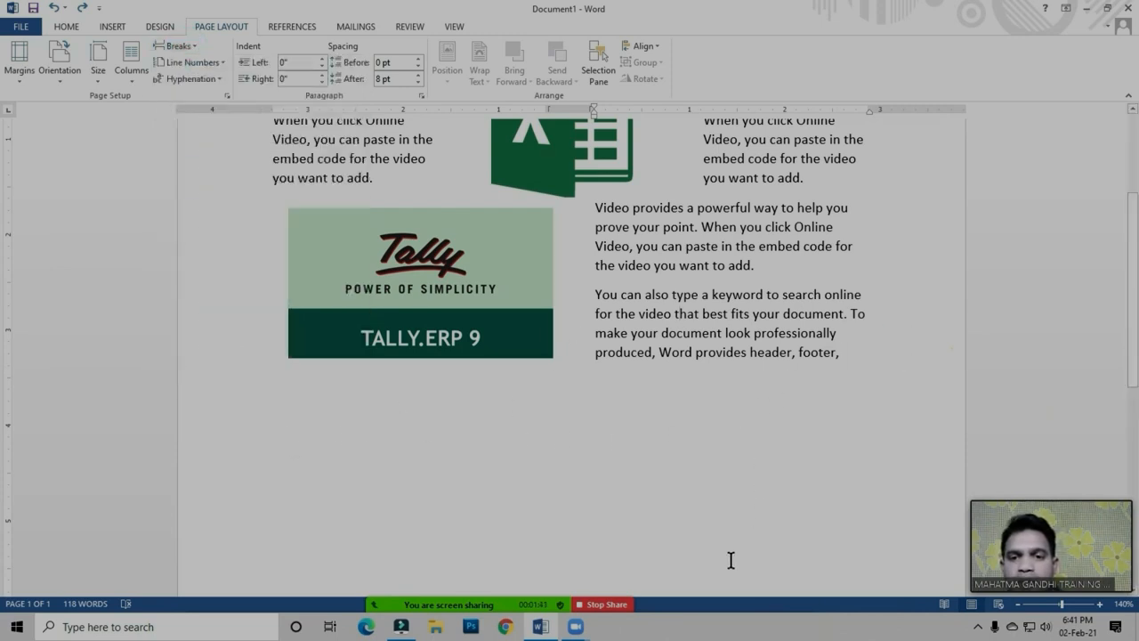
{"action": "left_click", "coordinate": [850, 364]}
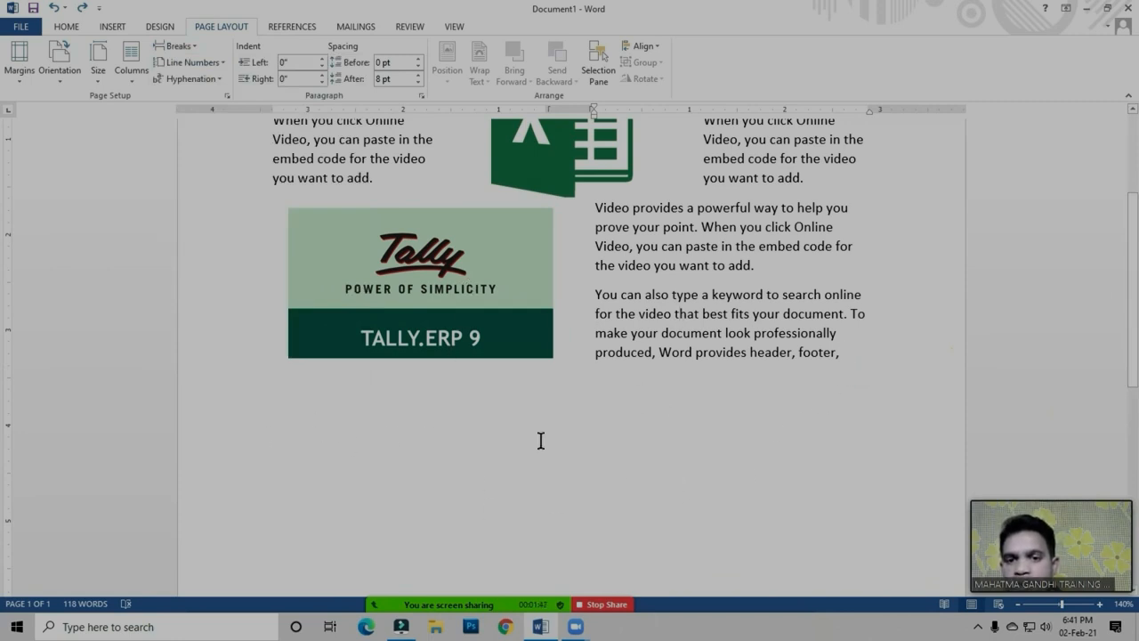
{"action": "left_click", "coordinate": [853, 357]}
{"action": "left_click", "coordinate": [179, 49]}
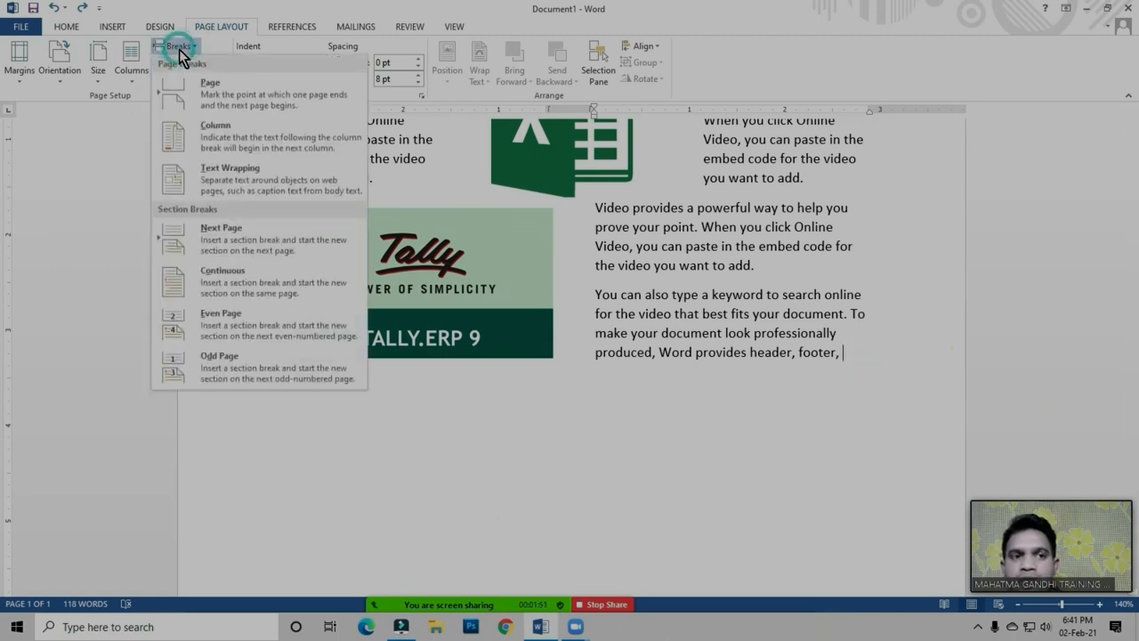
{"action": "left_click", "coordinate": [230, 281]}
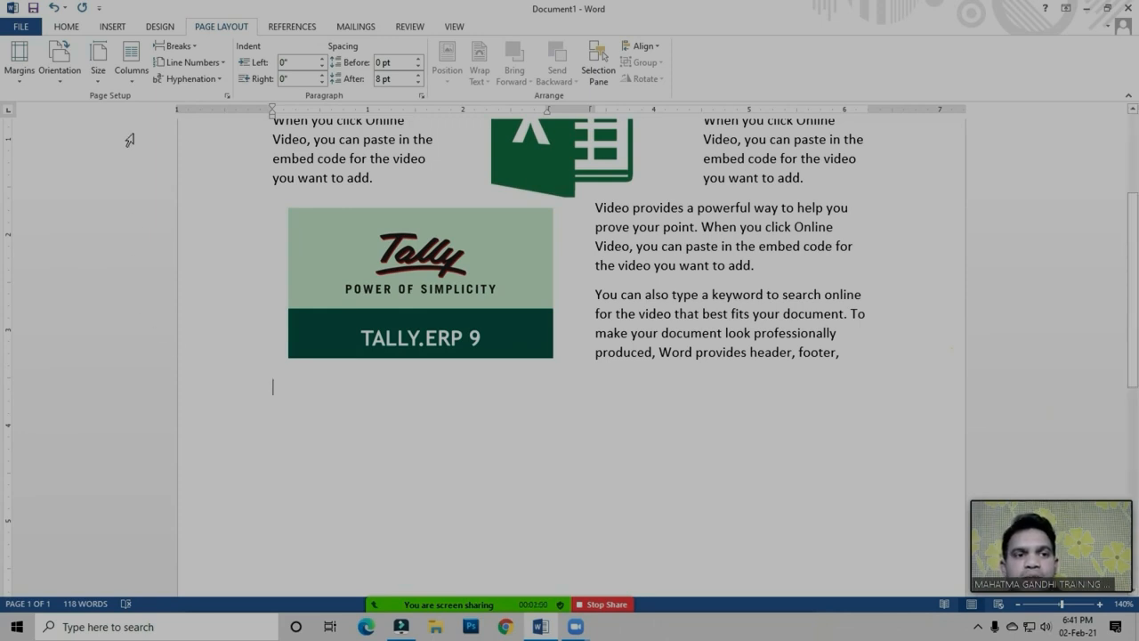
Set the new section below the Tally picture to one column and generate sample paragraphs there with the =rand function
{"action": "left_click", "coordinate": [131, 78]}
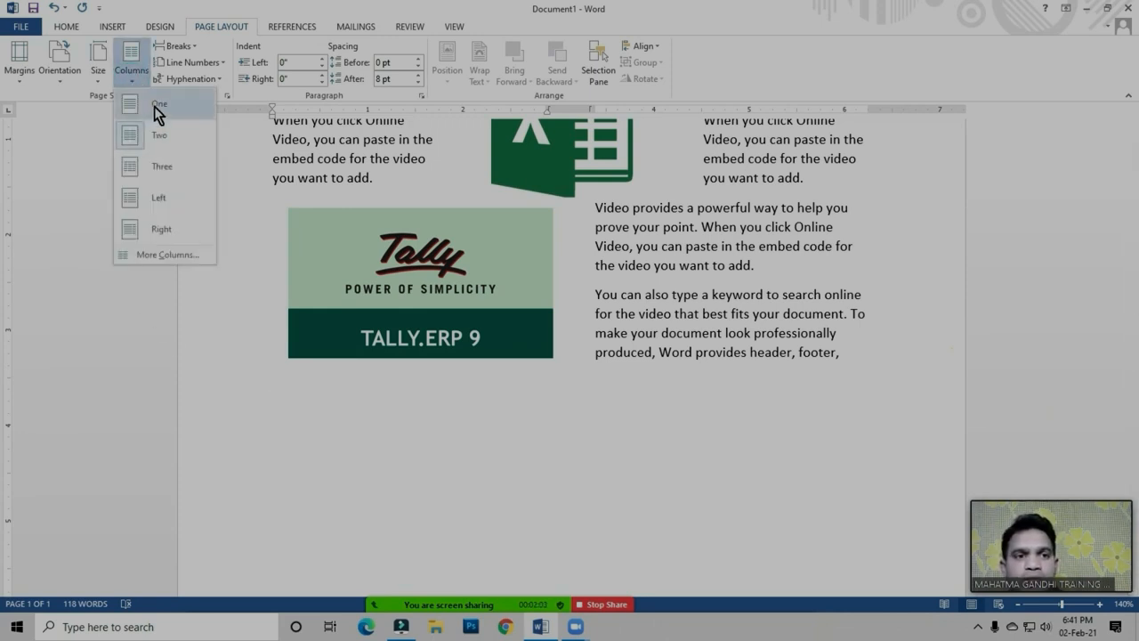
{"action": "left_click", "coordinate": [156, 111]}
{"action": "type", "text": "=rand (3,2"}
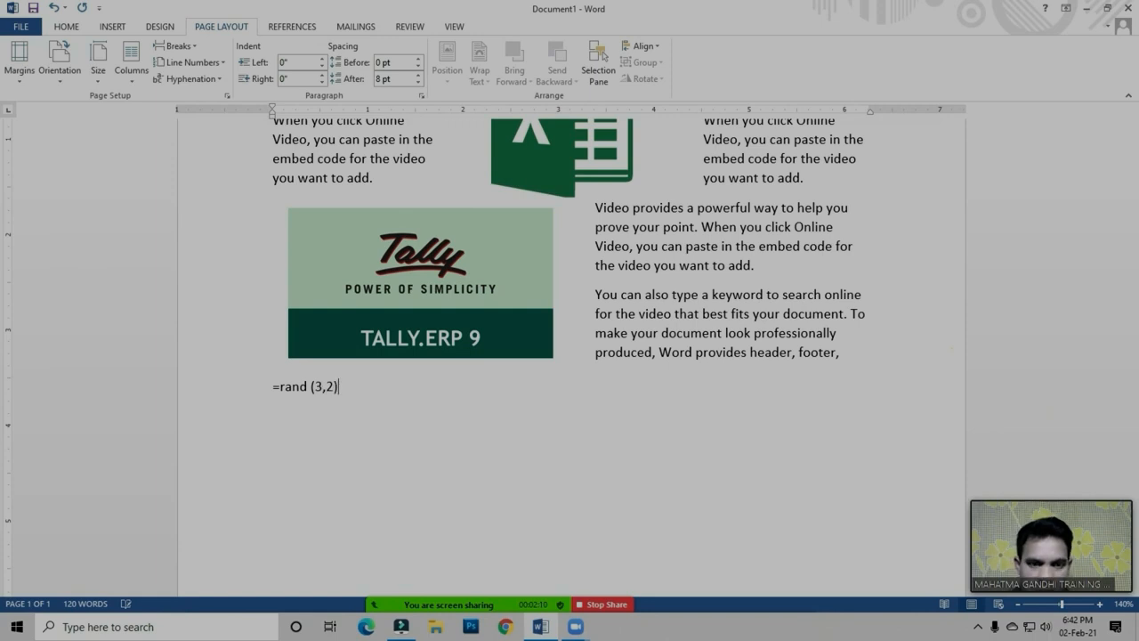
{"action": "key", "text": "Return"}
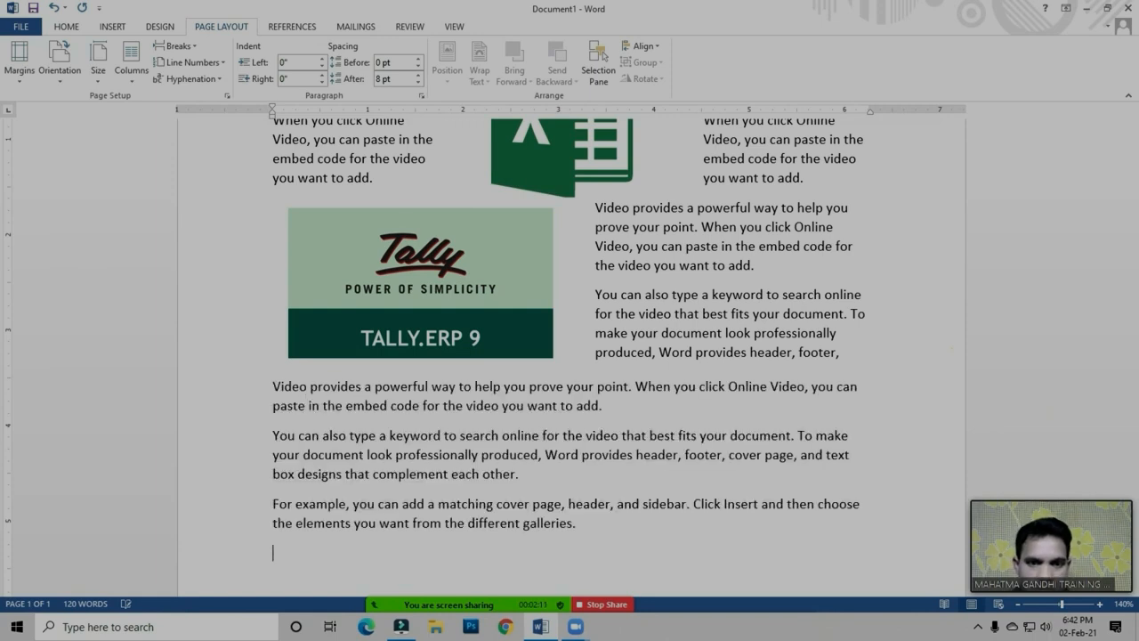
Insert a continuous section break after "from the different galleries." and set the new section to three columns
{"action": "scroll", "coordinate": [610, 382], "scroll_direction": "down", "scroll_amount": 2}
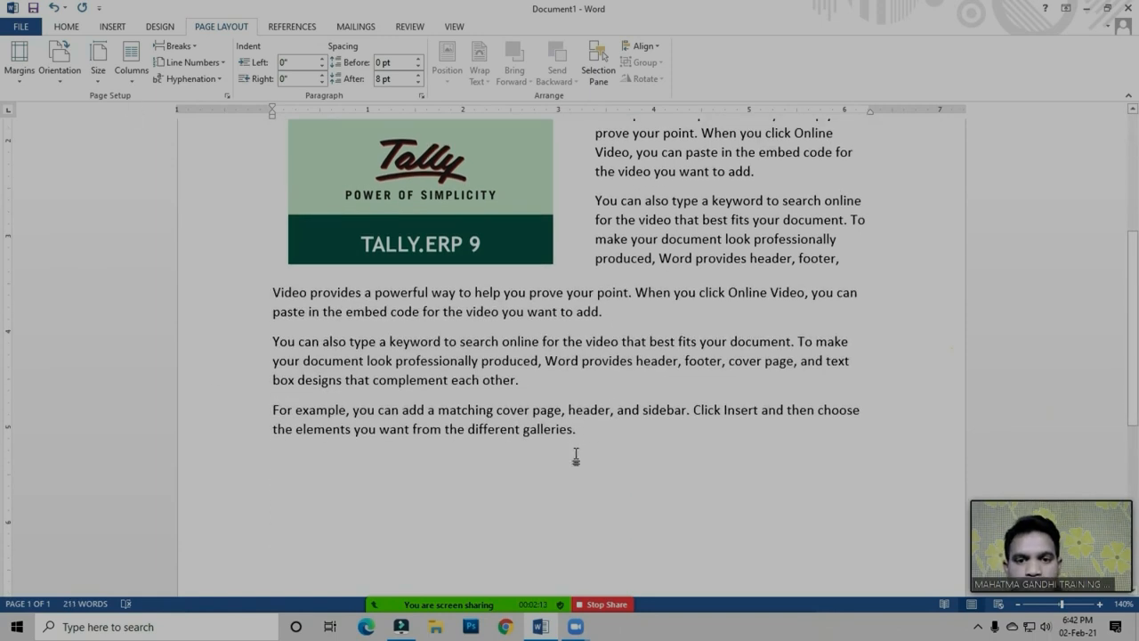
{"action": "left_click", "coordinate": [600, 428]}
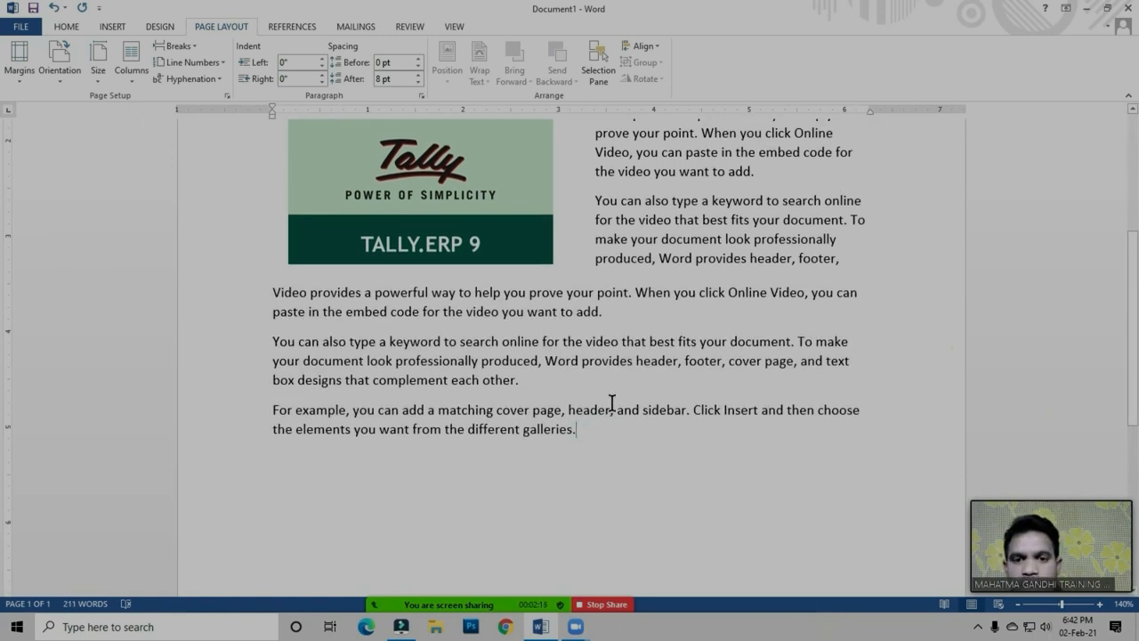
{"action": "scroll", "coordinate": [611, 397], "scroll_direction": "down", "scroll_amount": 3}
{"action": "key", "text": "Return"}
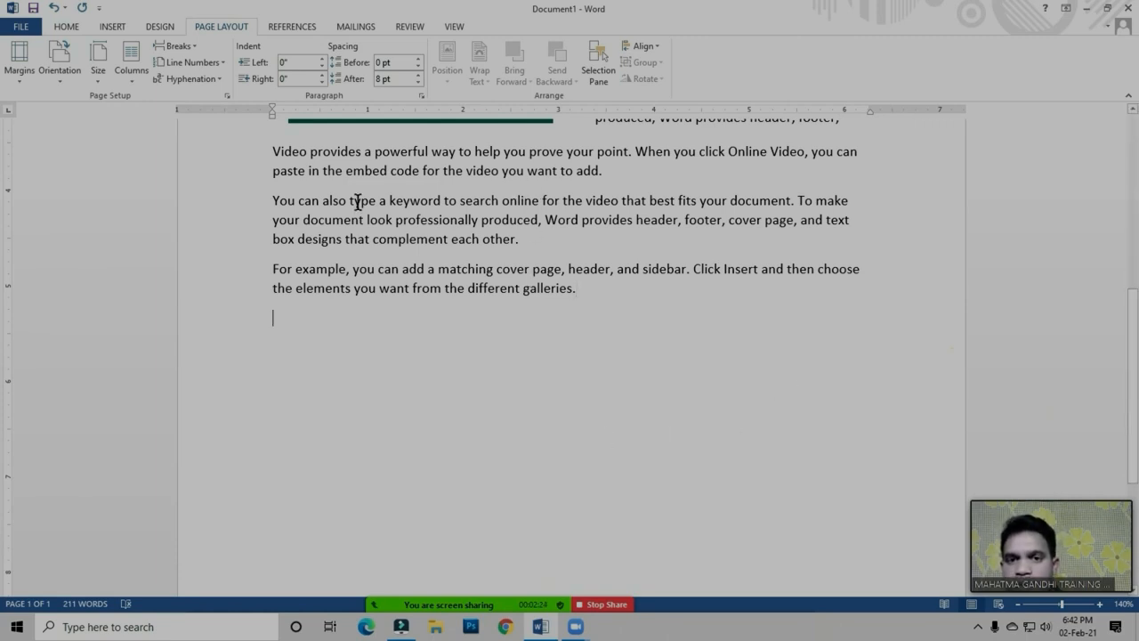
{"action": "left_click", "coordinate": [577, 285]}
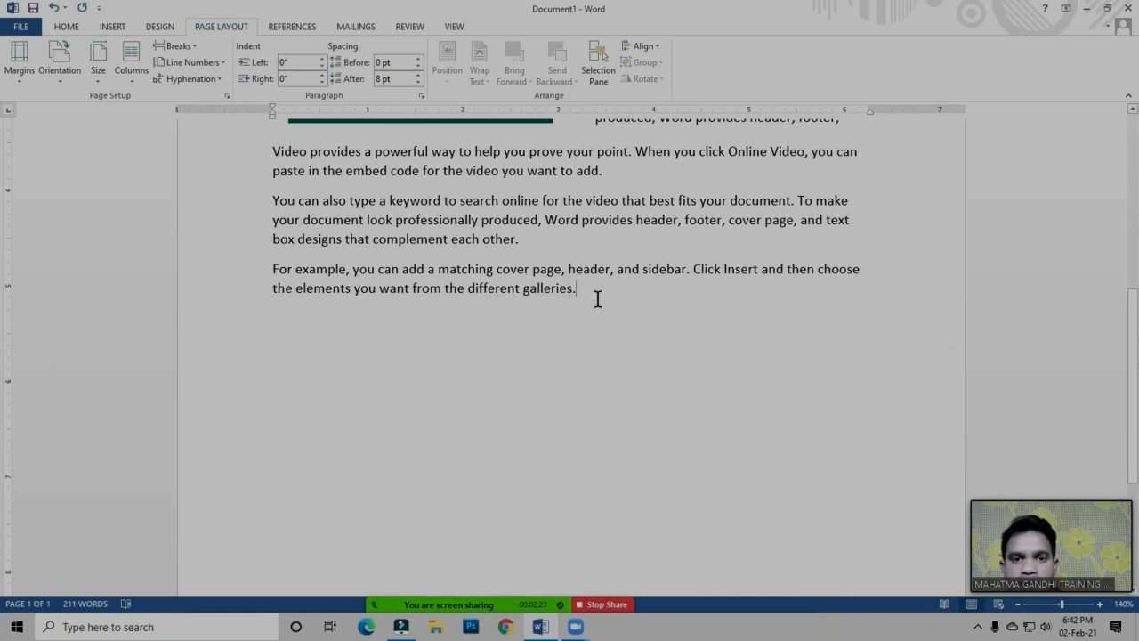
{"action": "left_click", "coordinate": [181, 46]}
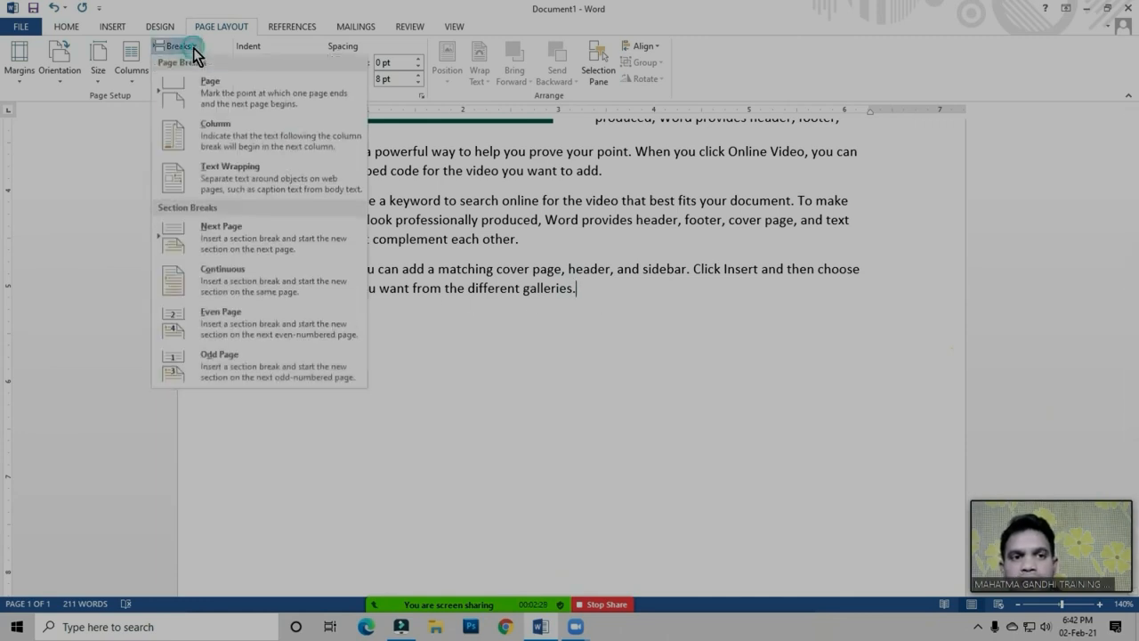
{"action": "left_click", "coordinate": [212, 281]}
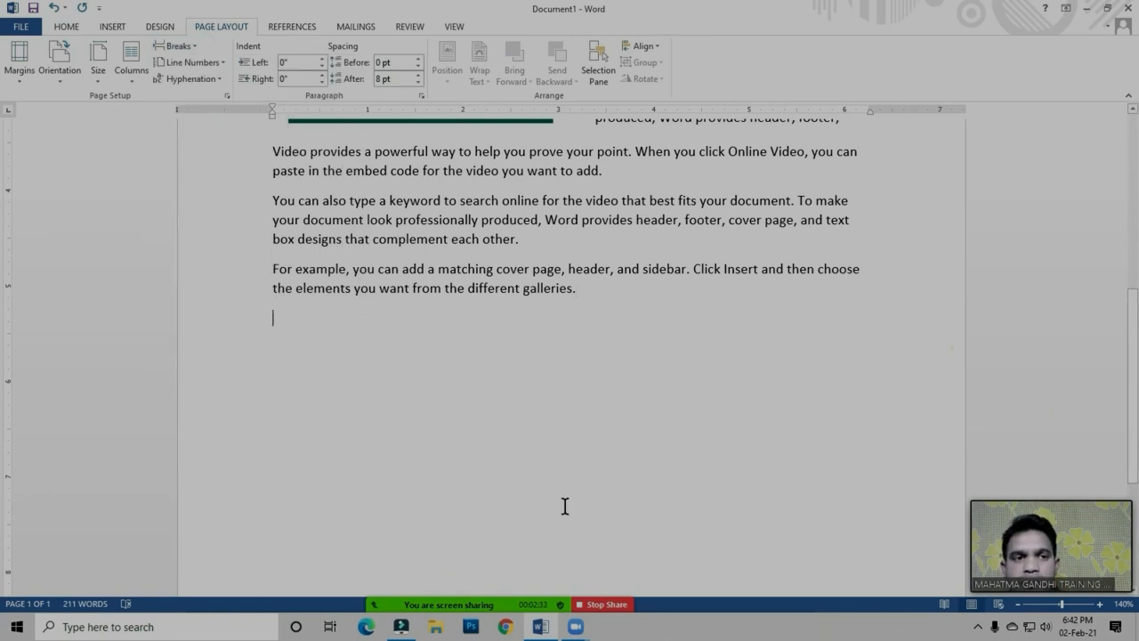
{"action": "left_click", "coordinate": [135, 79]}
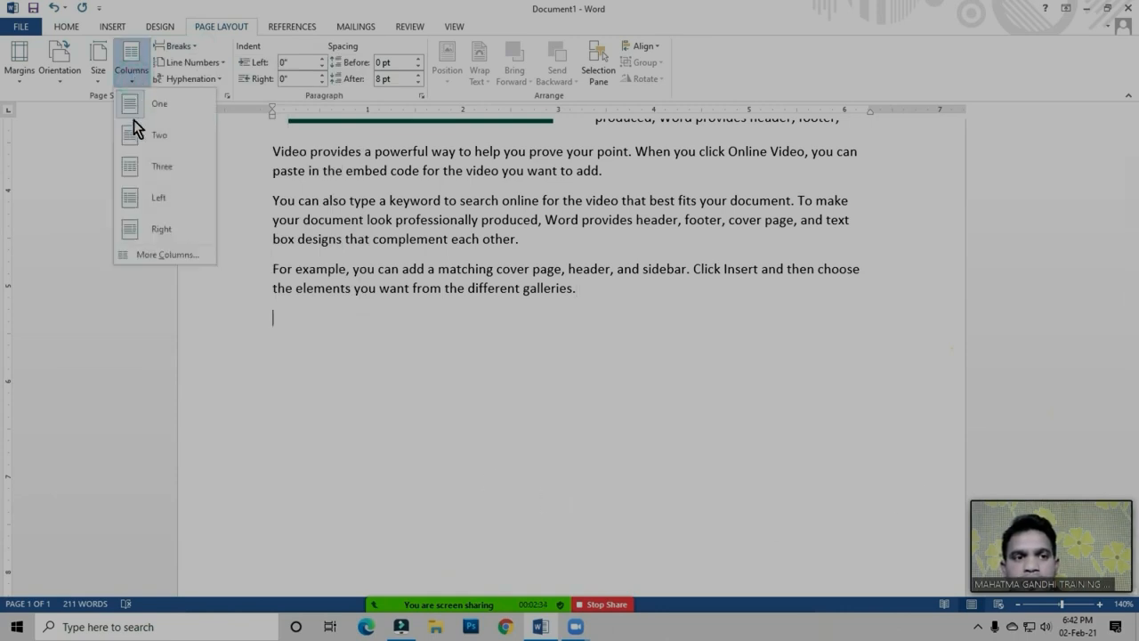
{"action": "left_click", "coordinate": [166, 165]}
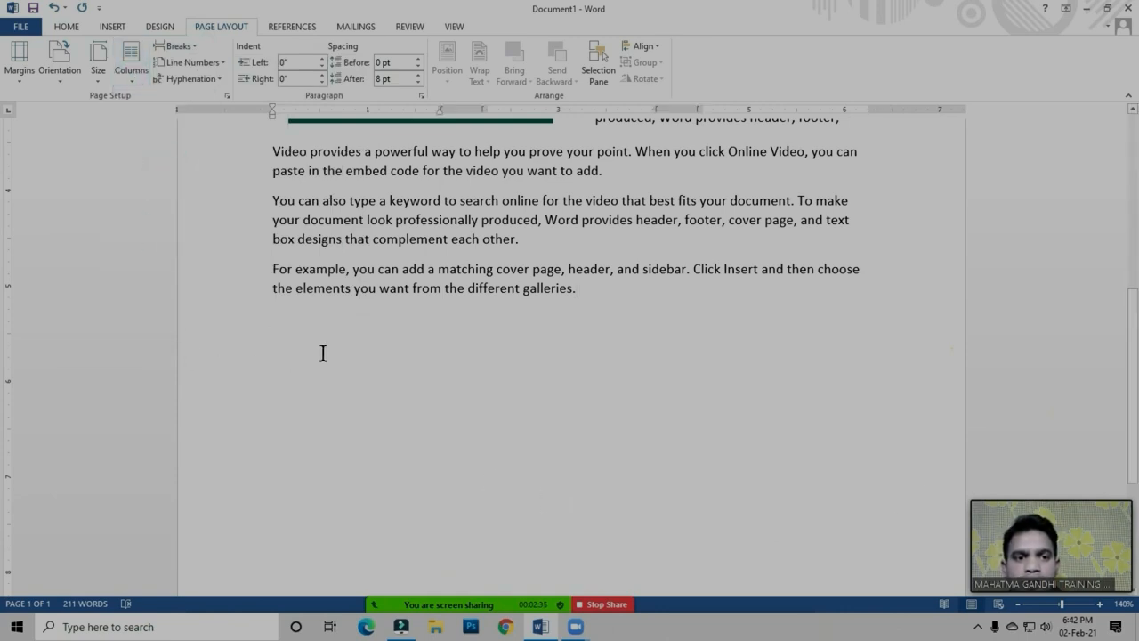
Insert the laptop picture 81MEmcBaxVL._SL1500_ from the Photos folder into the first column of the new three-column section
{"action": "scroll", "coordinate": [323, 354], "scroll_direction": "up", "scroll_amount": 5}
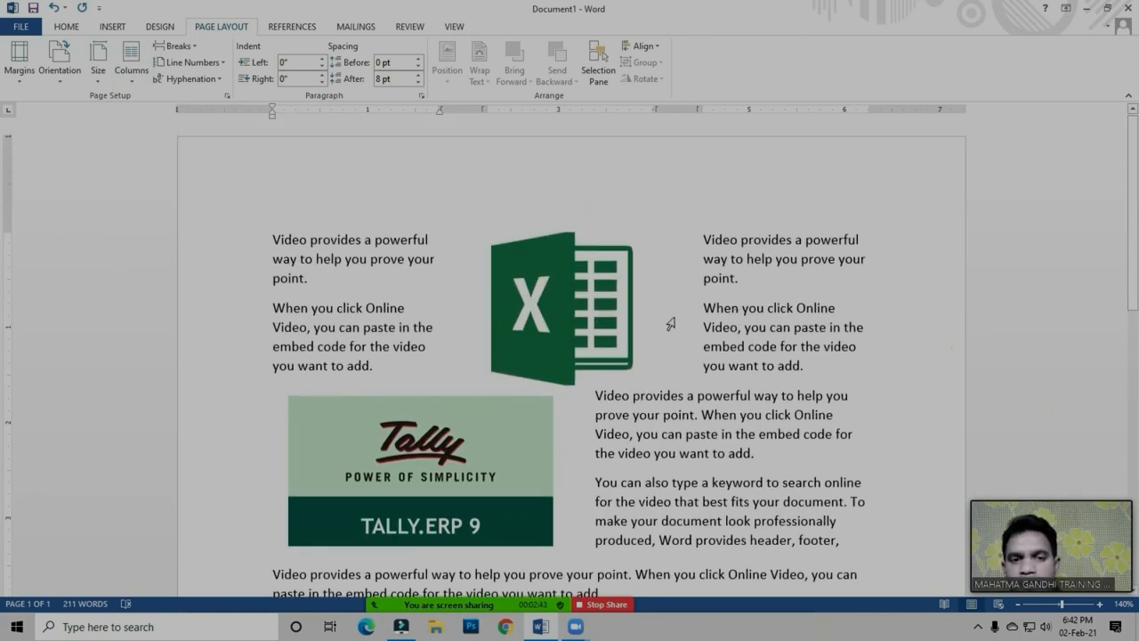
{"action": "scroll", "coordinate": [380, 324], "scroll_direction": "down", "scroll_amount": 10}
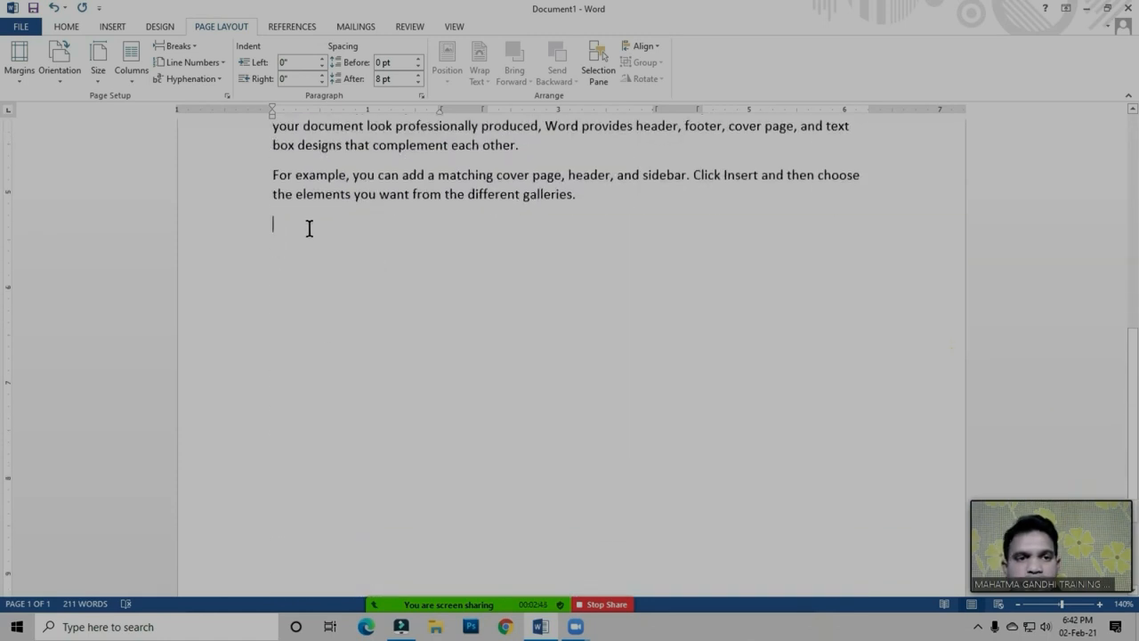
{"action": "left_click", "coordinate": [114, 28]}
{"action": "left_click", "coordinate": [146, 60]}
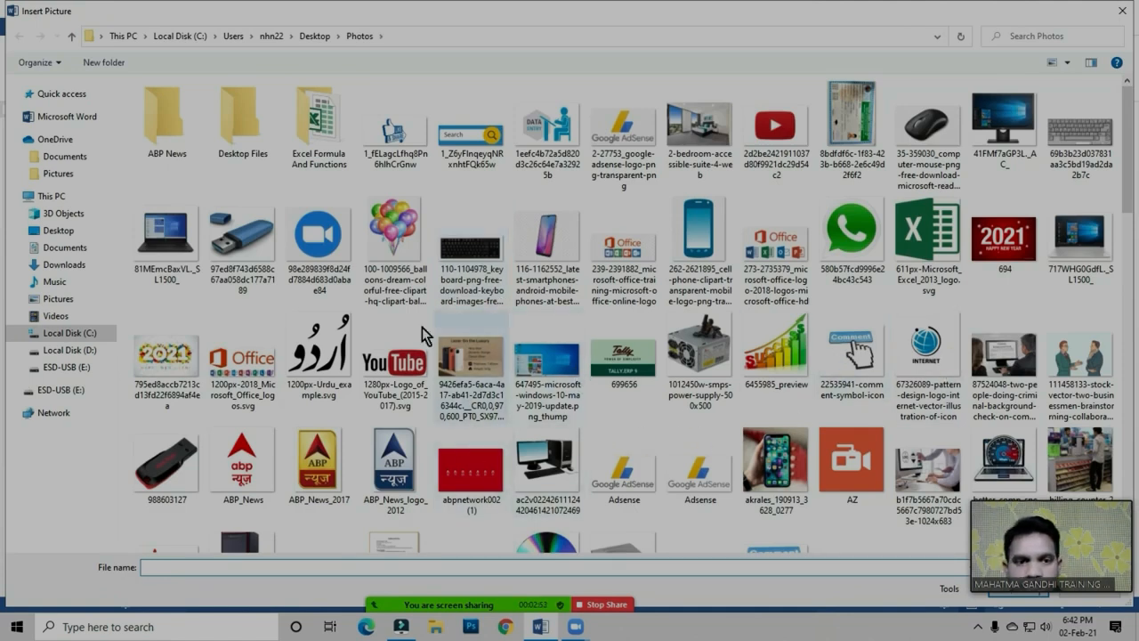
{"action": "left_click", "coordinate": [171, 244]}
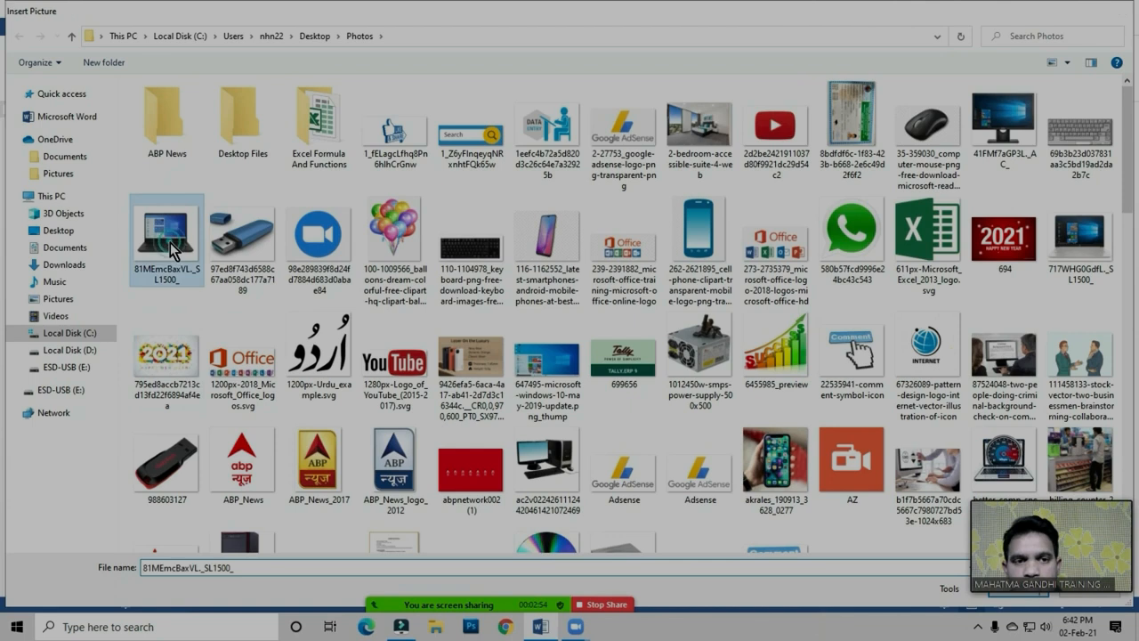
{"action": "double_click", "coordinate": [171, 243]}
Insert a column break on the empty line above the laptop picture
{"action": "left_click", "coordinate": [271, 225]}
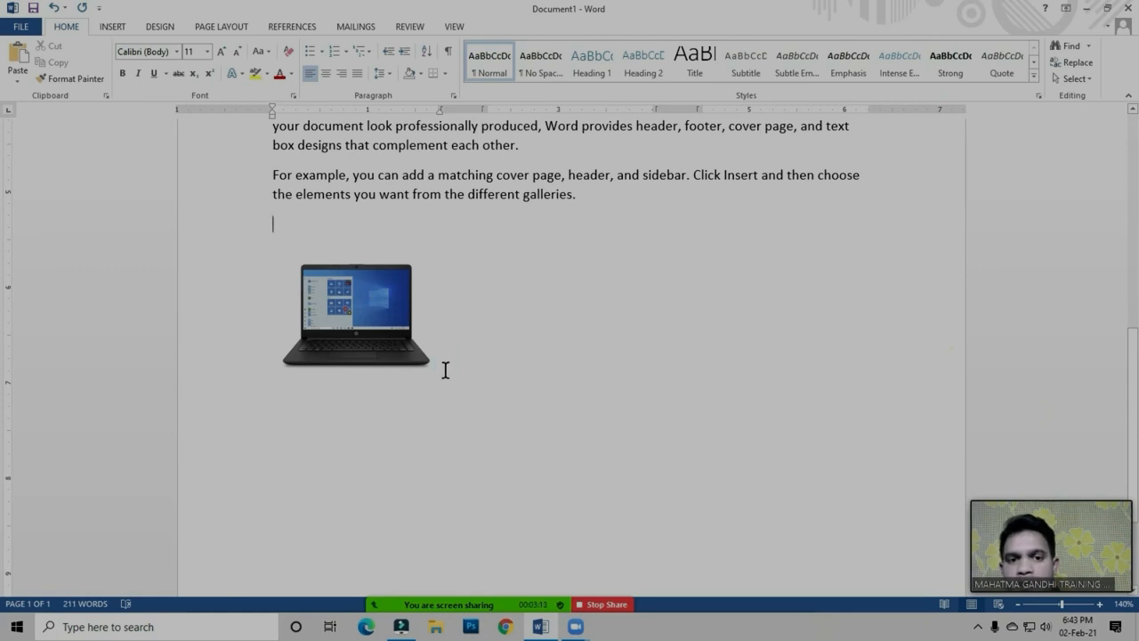
{"action": "left_click", "coordinate": [275, 228]}
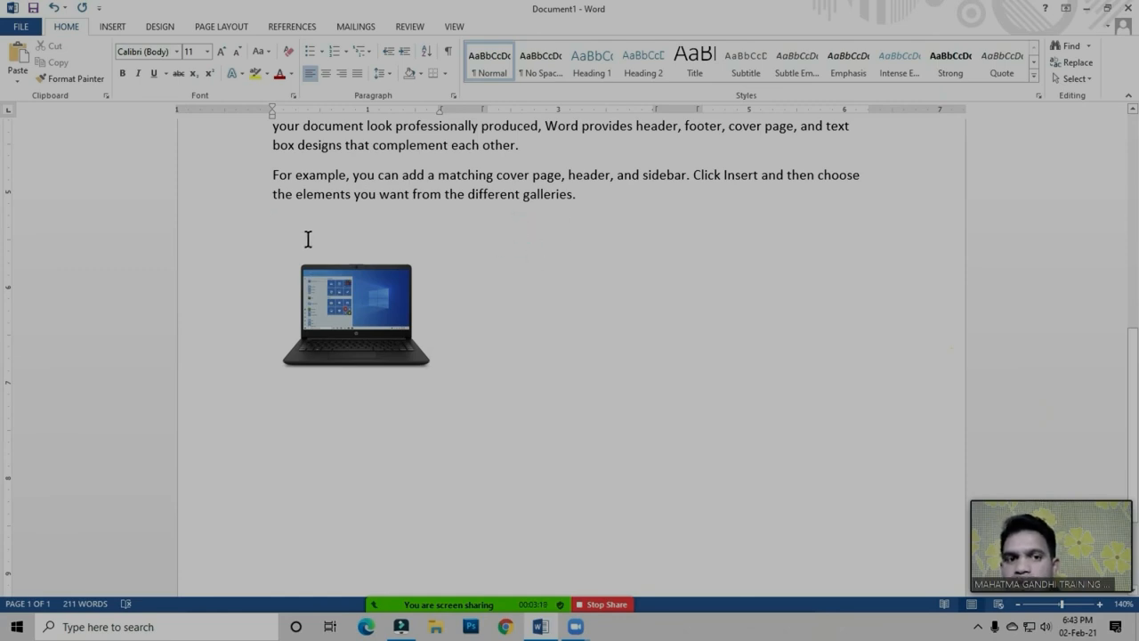
{"action": "left_click", "coordinate": [203, 32]}
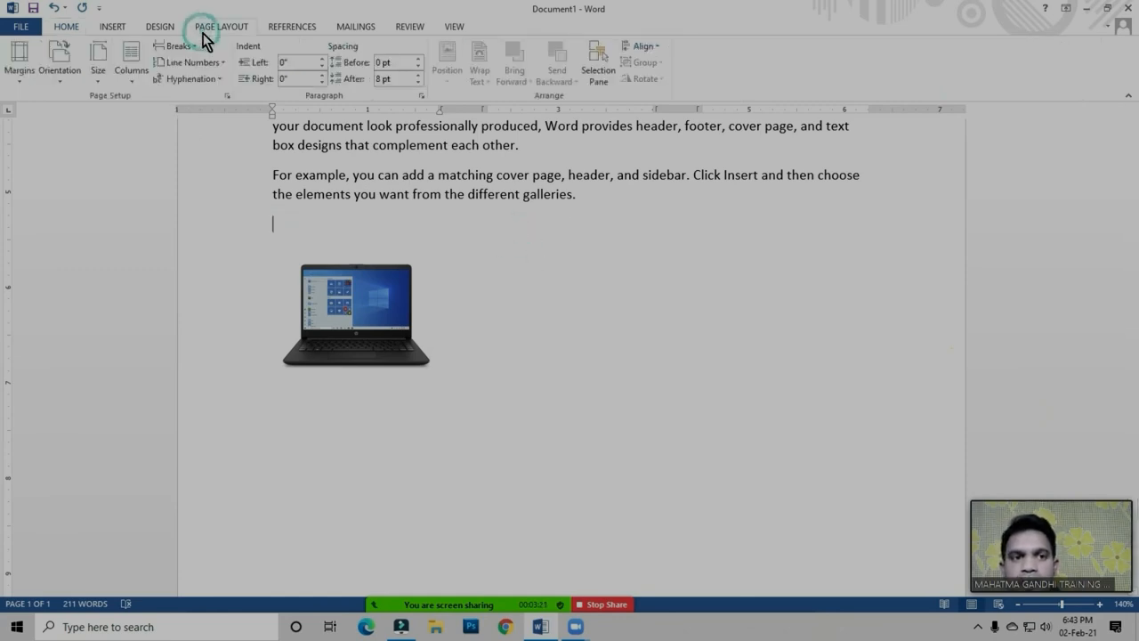
{"action": "left_click", "coordinate": [183, 49]}
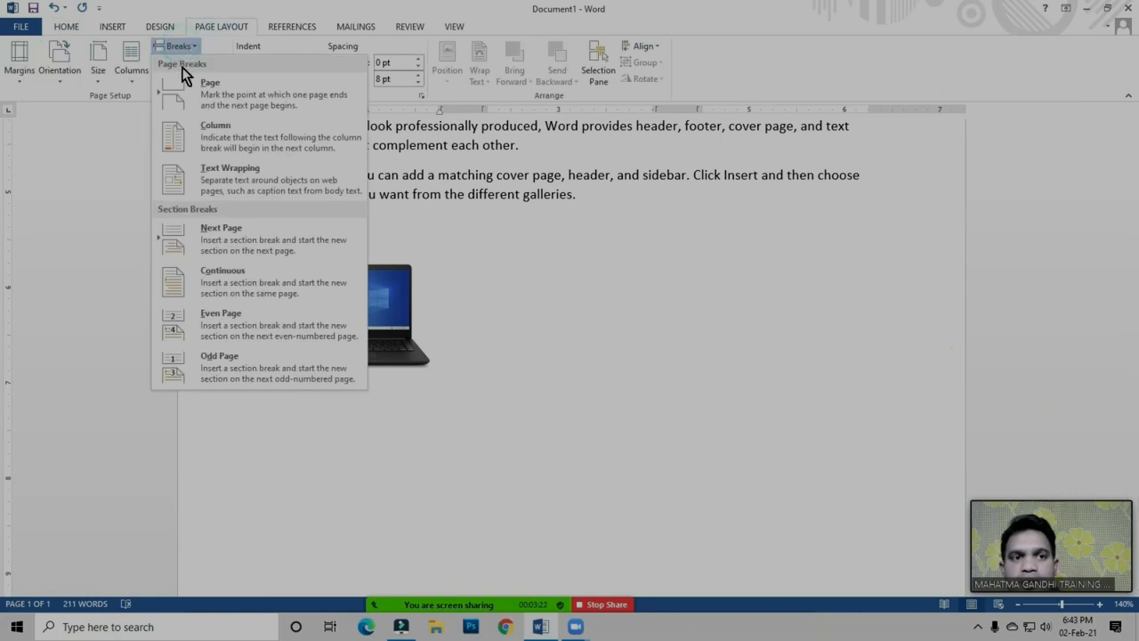
{"action": "left_click", "coordinate": [224, 139]}
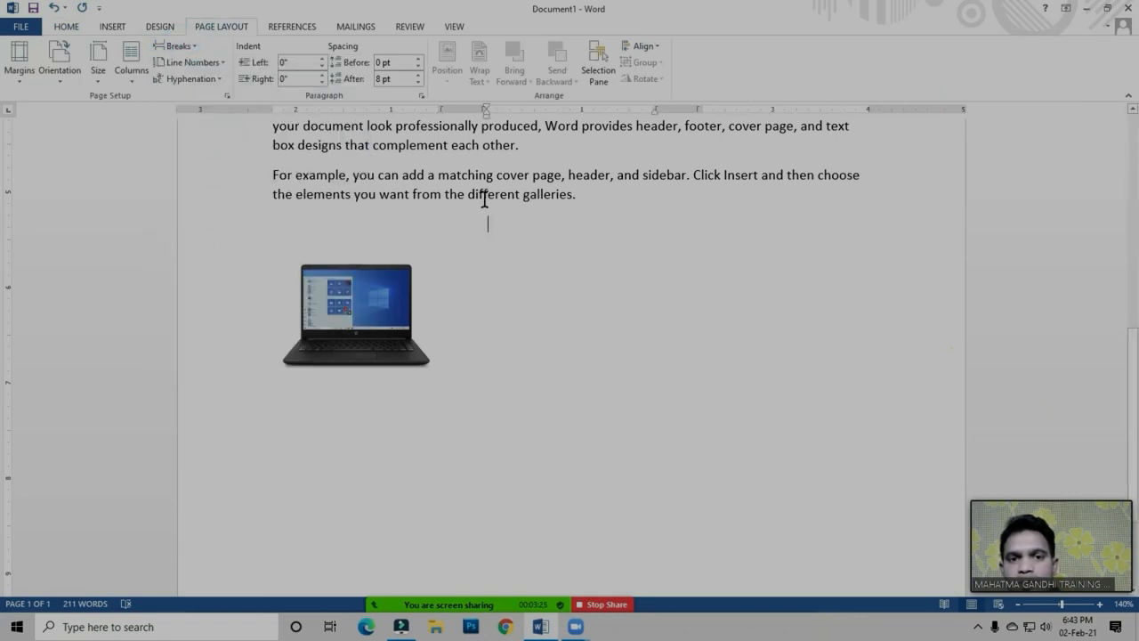
Copy the two paragraphs beside the Excel logo in the top section's third column and paste them into the column beside the laptop picture
{"action": "left_click", "coordinate": [512, 233]}
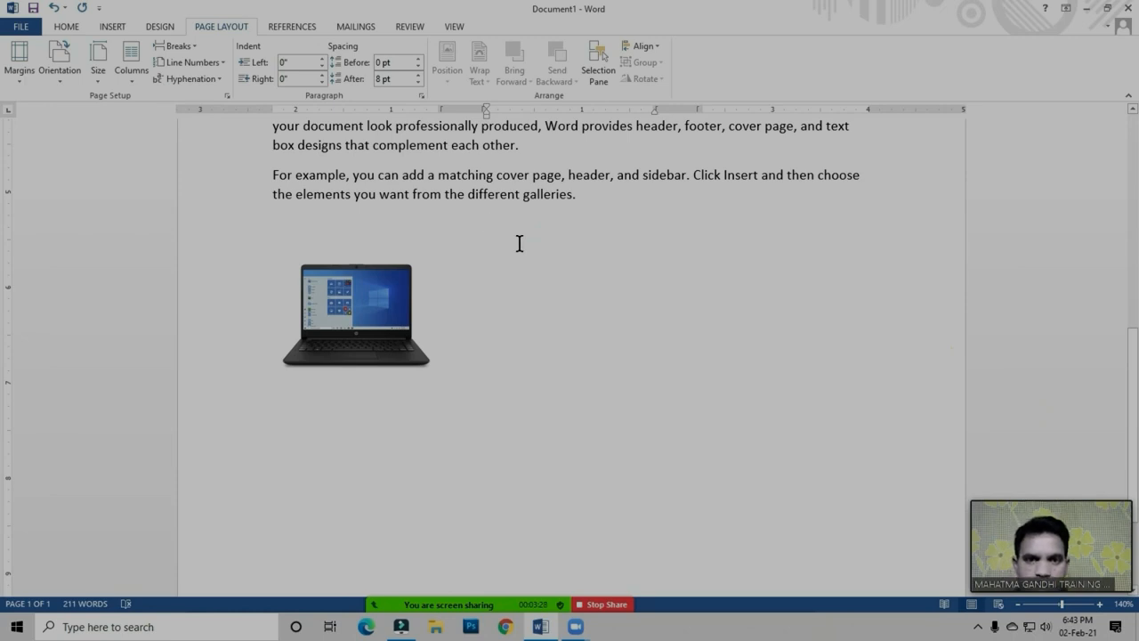
{"action": "scroll", "coordinate": [539, 412], "scroll_direction": "up", "scroll_amount": 15}
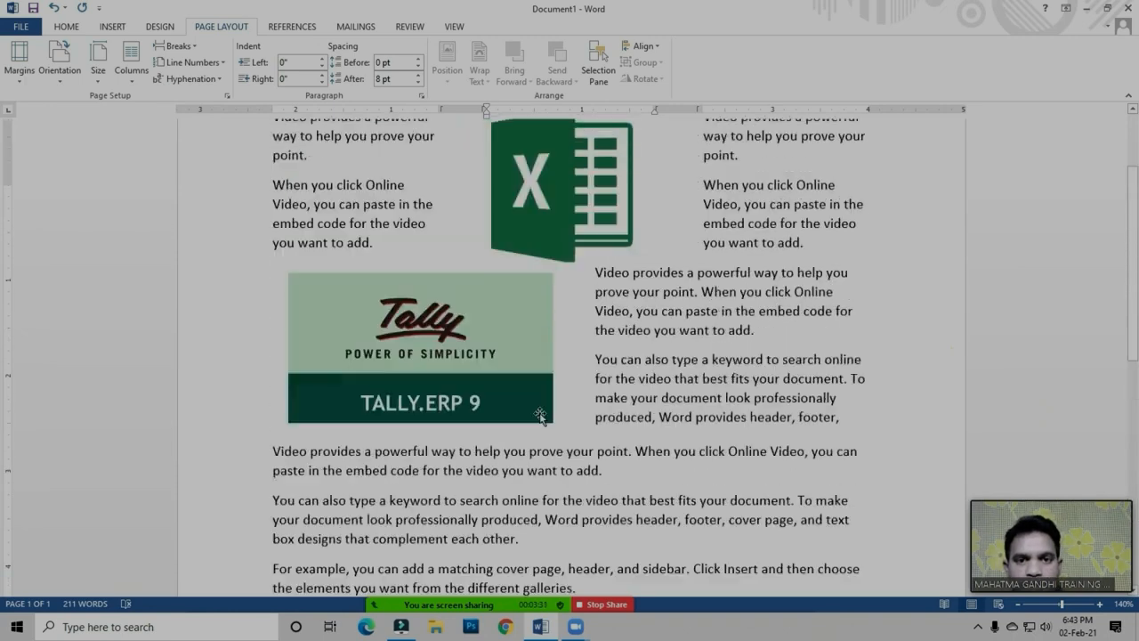
{"action": "double_click", "coordinate": [265, 242]}
{"action": "left_click_drag", "start_coordinate": [384, 332], "coordinate": [389, 364]}
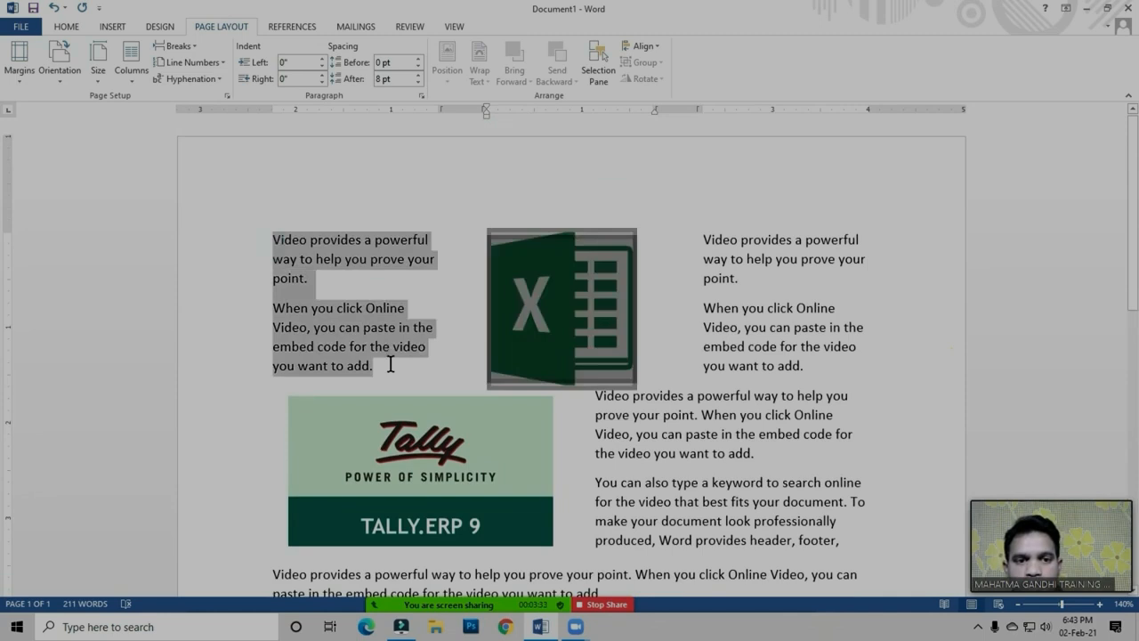
{"action": "left_click", "coordinate": [389, 372]}
{"action": "left_click_drag", "start_coordinate": [702, 237], "coordinate": [804, 366]}
{"action": "key", "text": "ctrl+c"}
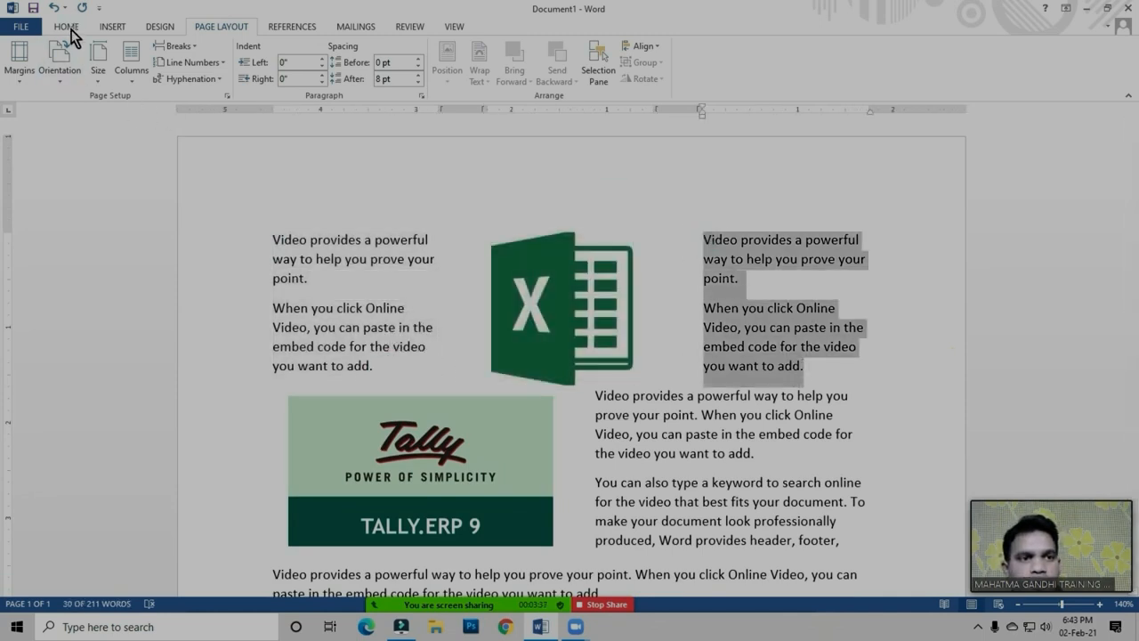
{"action": "left_click", "coordinate": [67, 26]}
{"action": "scroll", "coordinate": [676, 365], "scroll_direction": "down", "scroll_amount": 1}
{"action": "scroll", "coordinate": [676, 367], "scroll_direction": "down", "scroll_amount": 7}
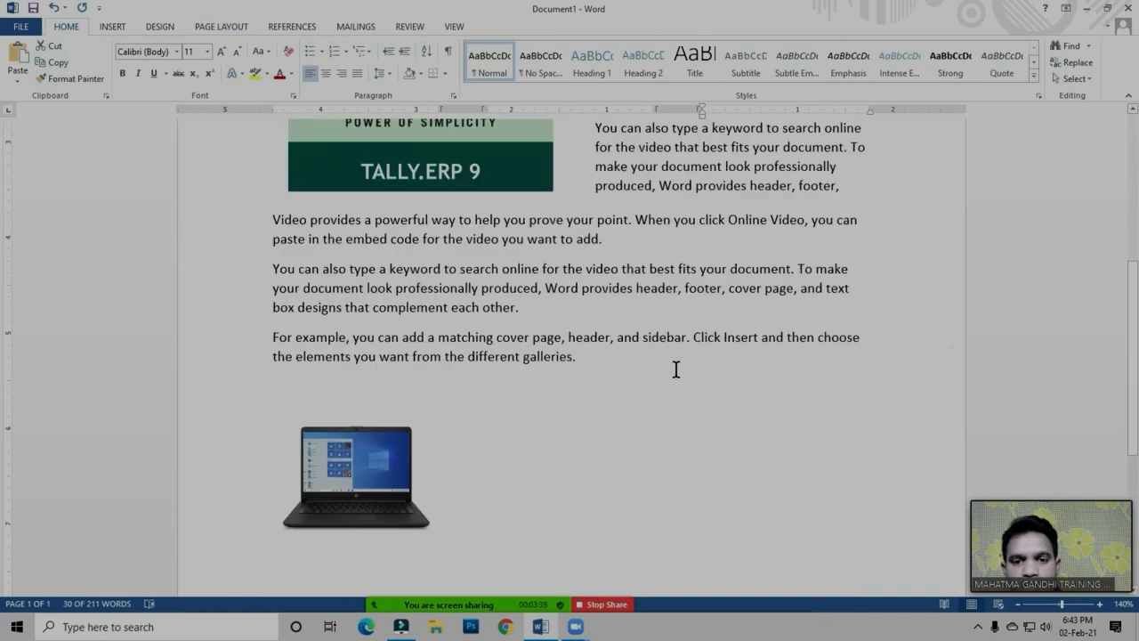
{"action": "left_click", "coordinate": [527, 383]}
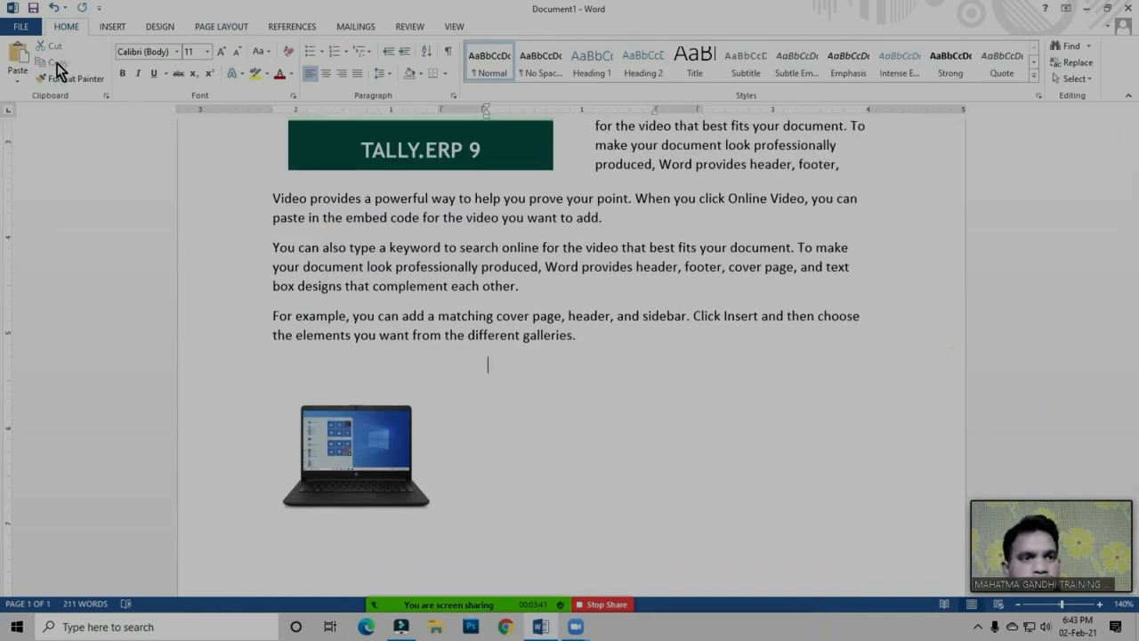
{"action": "left_click", "coordinate": [18, 57]}
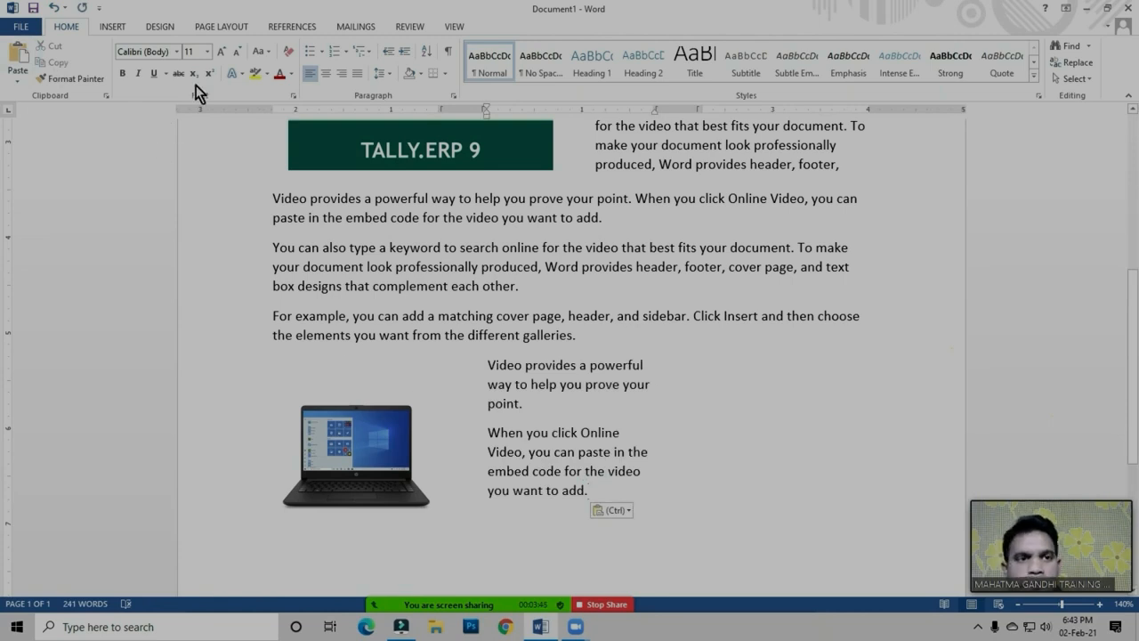
Insert a column break after the pasted "you want to add." and place the cursor in the third column
{"action": "left_click", "coordinate": [225, 26]}
{"action": "left_click", "coordinate": [176, 45]}
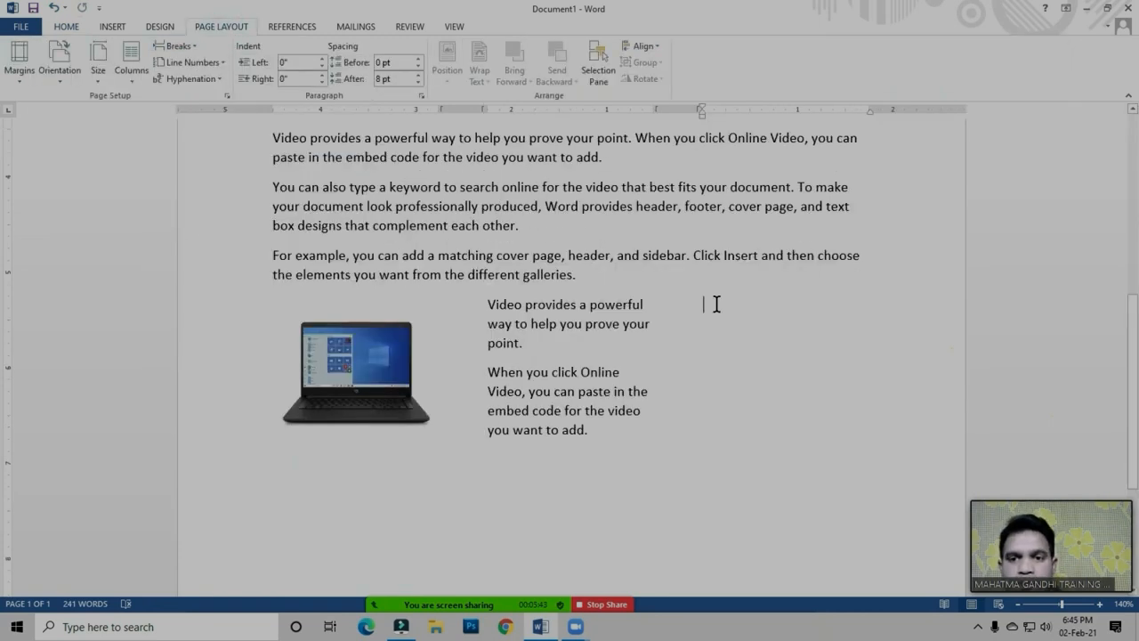
{"action": "left_click", "coordinate": [717, 304]}
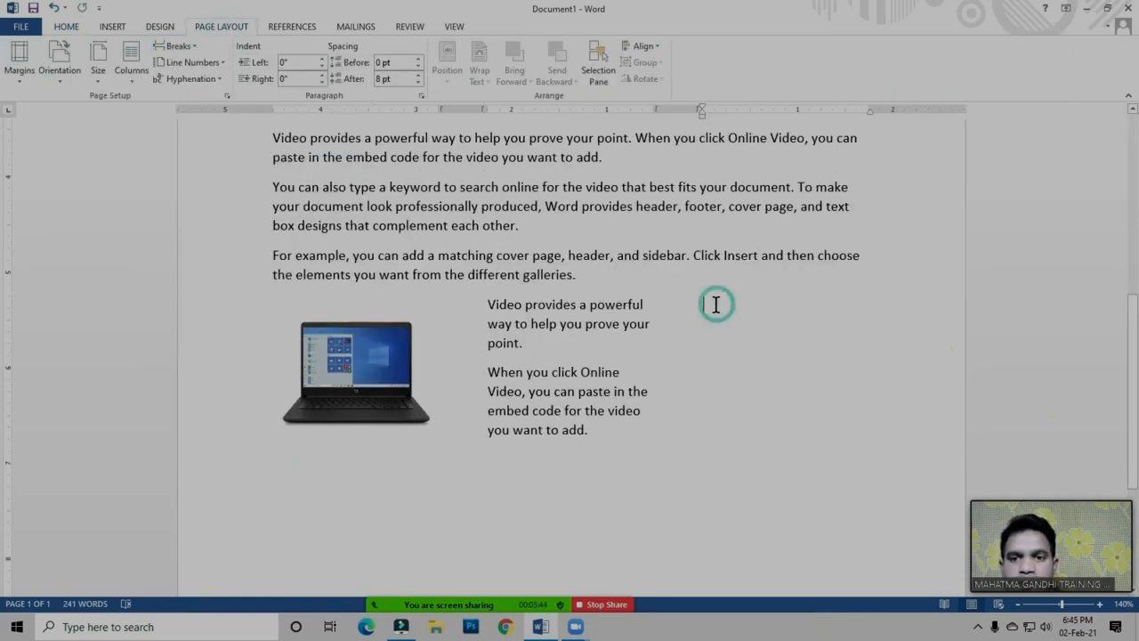
Insert the picture 611px-Microsoft_Excel_2013_logo.svg from the Photos folder and position it in the third column, beside the pasted paragraphs
{"action": "left_click", "coordinate": [717, 303]}
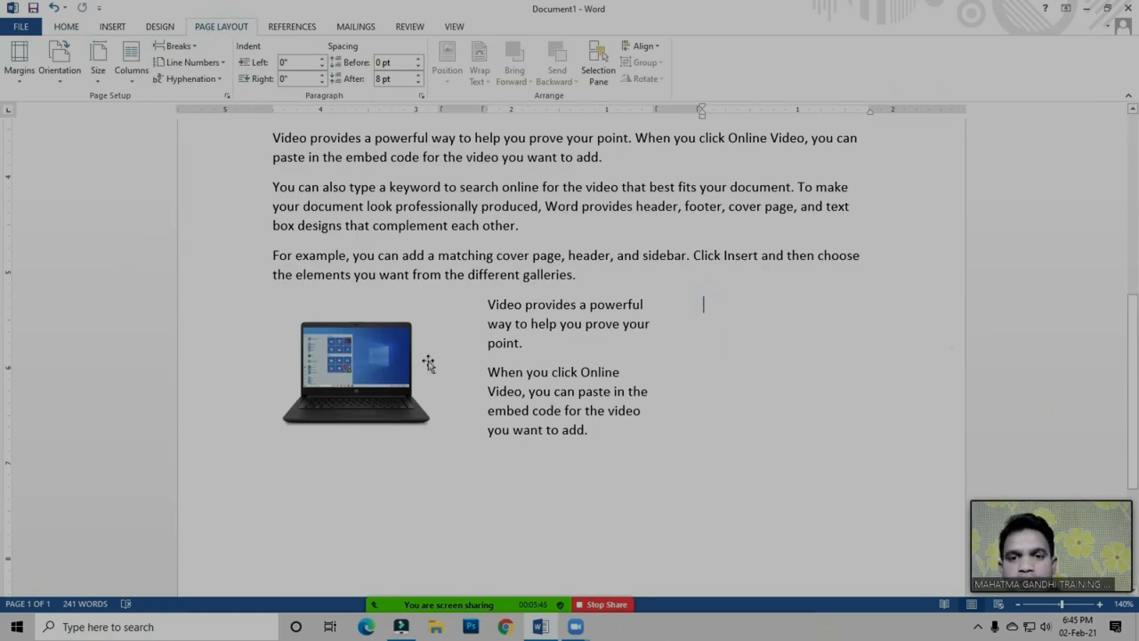
{"action": "left_click", "coordinate": [112, 28]}
{"action": "left_click", "coordinate": [160, 64]}
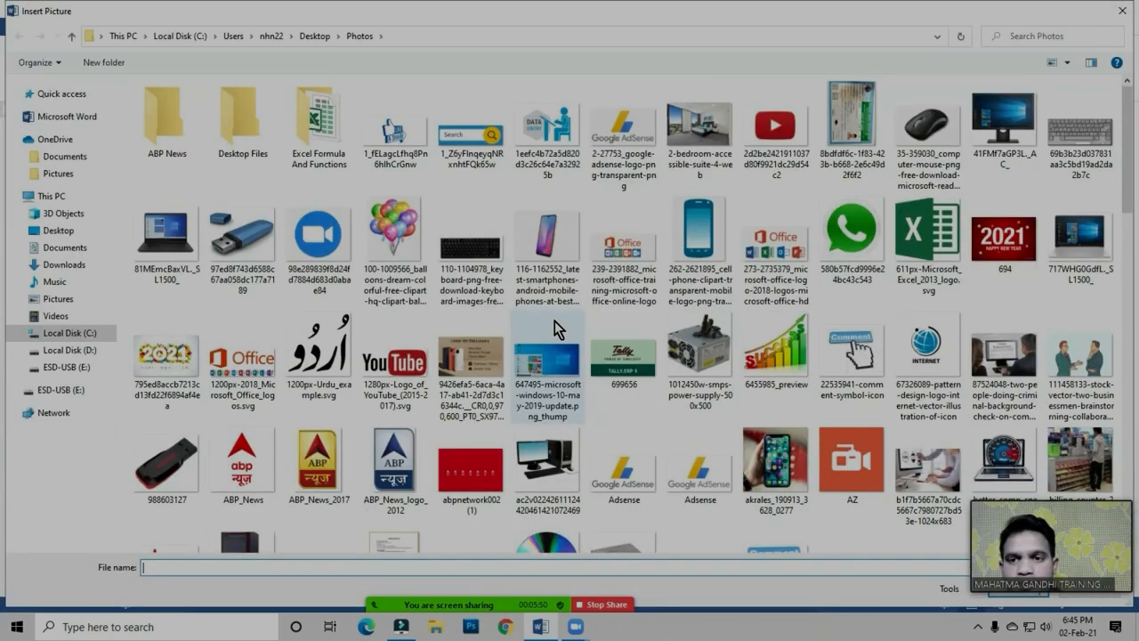
{"action": "left_click", "coordinate": [935, 242]}
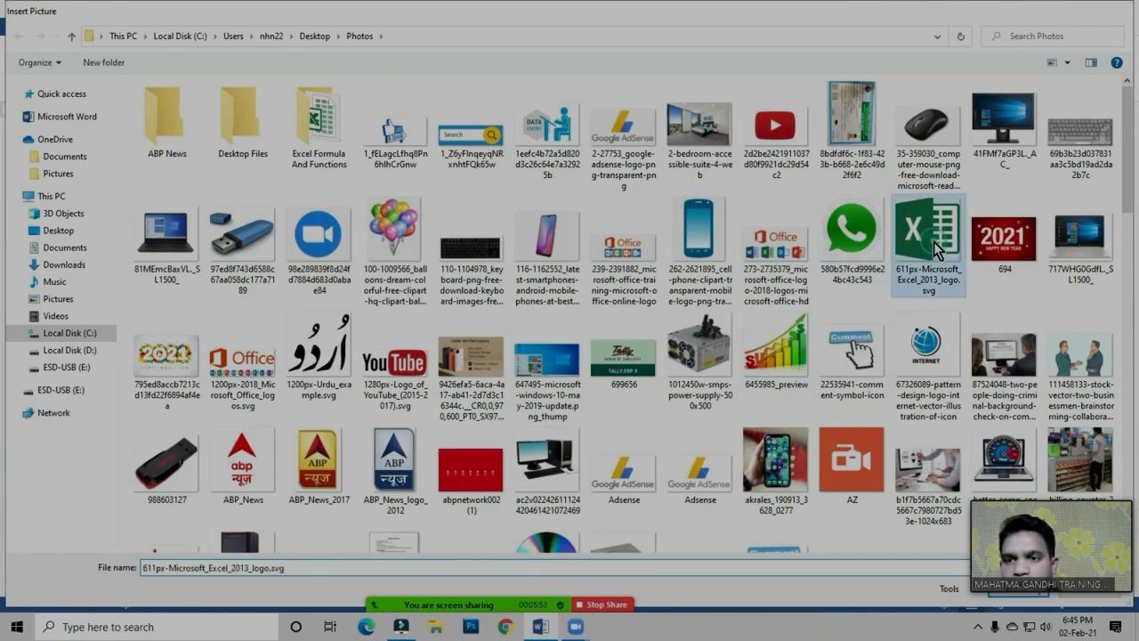
{"action": "double_click", "coordinate": [934, 242]}
{"action": "left_click_drag", "start_coordinate": [554, 409], "coordinate": [783, 370]}
{"action": "left_click", "coordinate": [615, 396]}
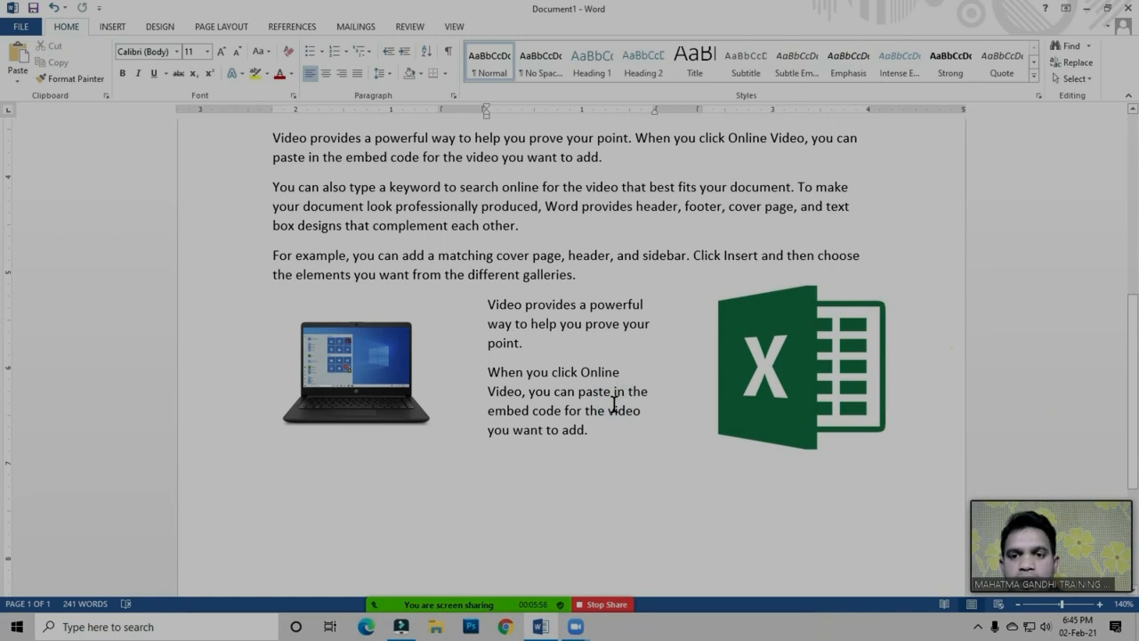
Reduce the height of the Excel logo in the middle column of the top three-column section
{"action": "scroll", "coordinate": [613, 408], "scroll_direction": "up", "scroll_amount": 2}
{"action": "scroll", "coordinate": [651, 418], "scroll_direction": "down", "scroll_amount": 1}
{"action": "scroll", "coordinate": [753, 402], "scroll_direction": "up", "scroll_amount": 5}
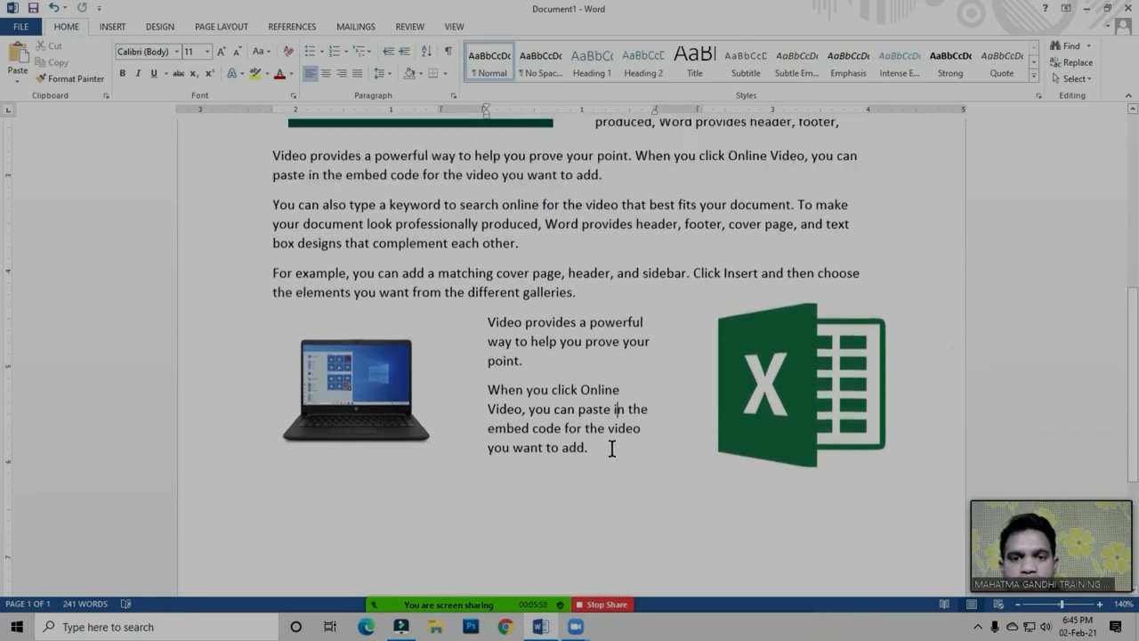
{"action": "scroll", "coordinate": [611, 450], "scroll_direction": "up", "scroll_amount": 2}
{"action": "scroll", "coordinate": [612, 427], "scroll_direction": "down", "scroll_amount": 2}
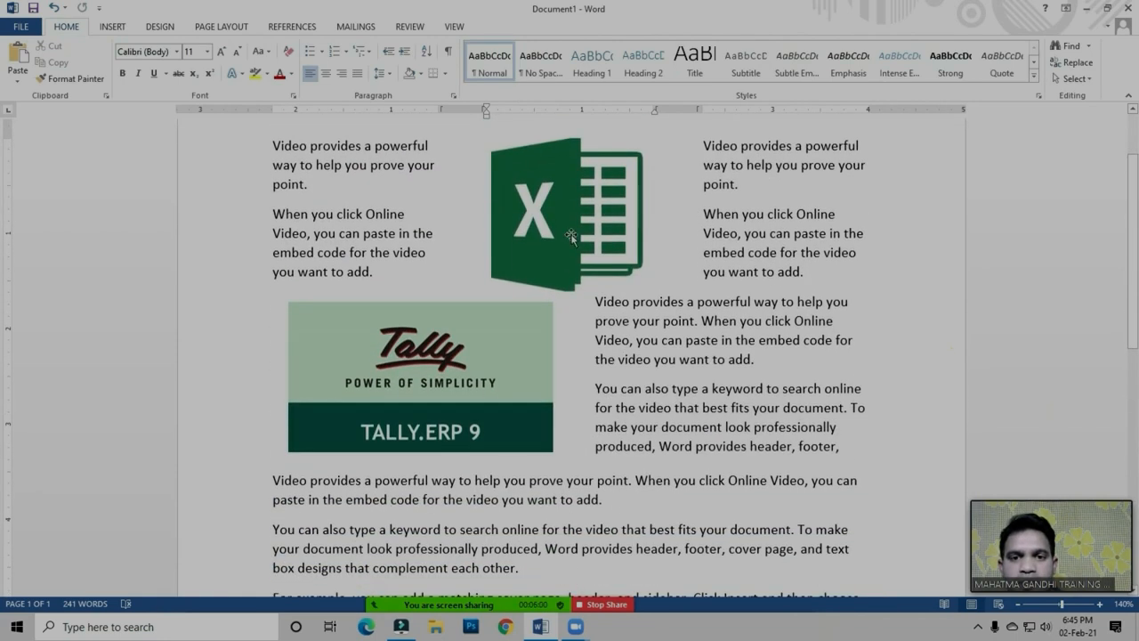
{"action": "left_click", "coordinate": [570, 233]}
{"action": "left_click_drag", "start_coordinate": [567, 289], "coordinate": [567, 267]}
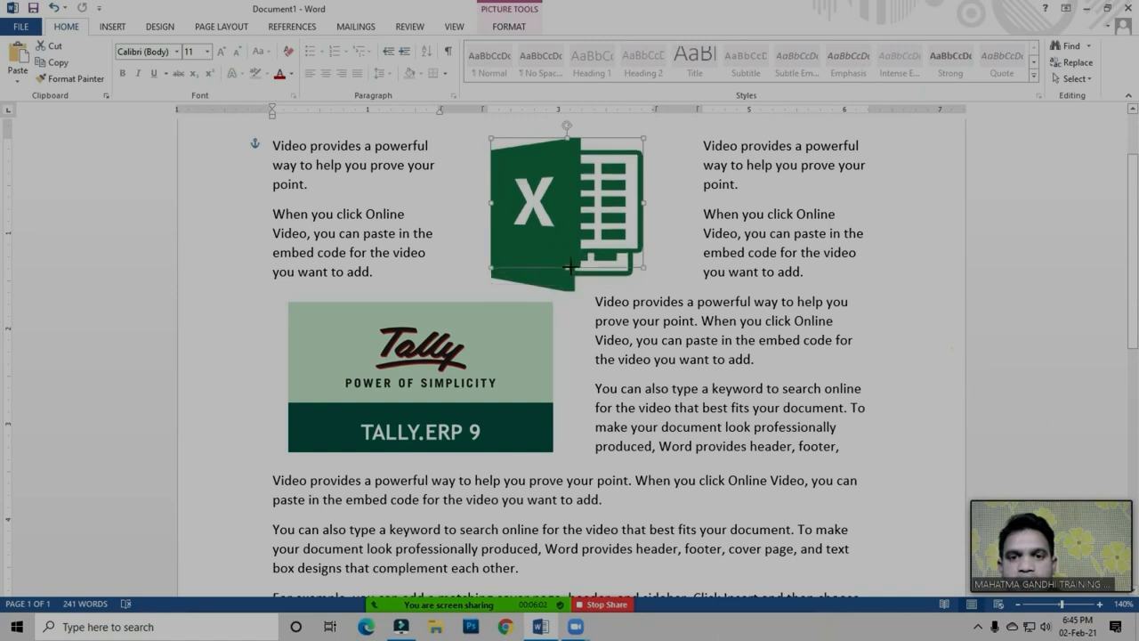
{"action": "left_click", "coordinate": [692, 341]}
Review the column layout choices and the available page and section break types for the top sections
{"action": "scroll", "coordinate": [692, 348], "scroll_direction": "up", "scroll_amount": 2}
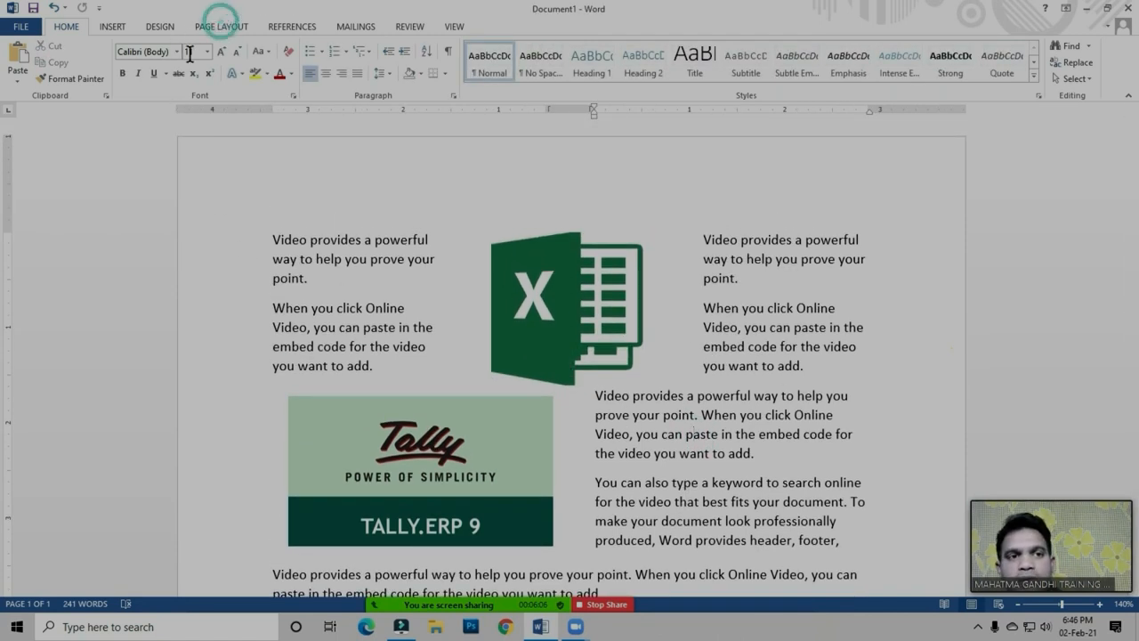
{"action": "left_click", "coordinate": [220, 27]}
{"action": "left_click", "coordinate": [131, 69]}
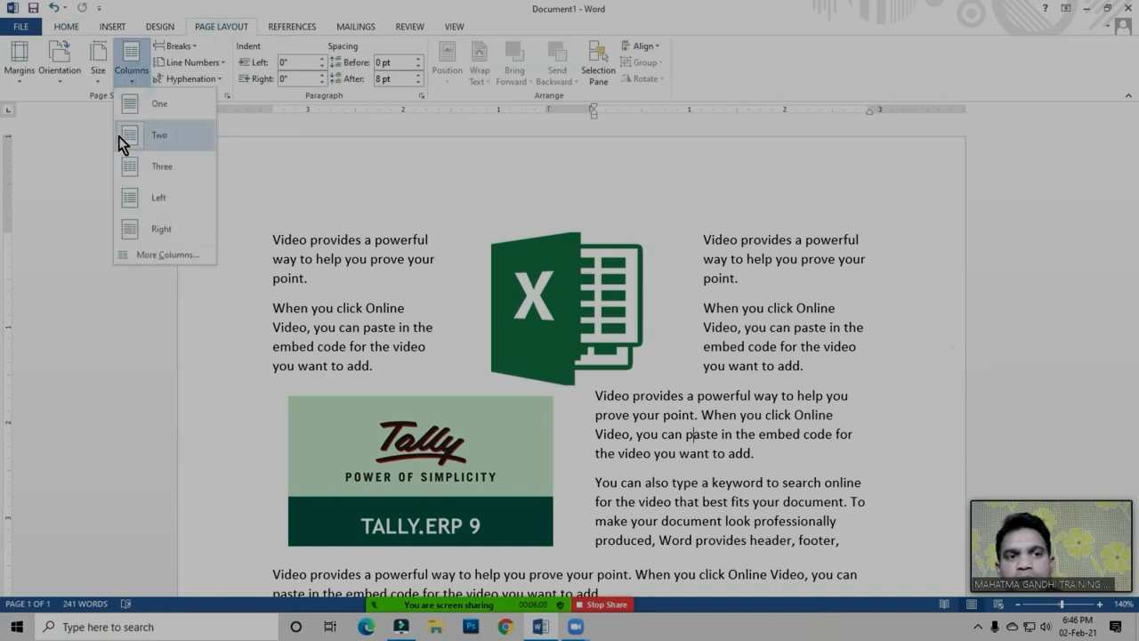
{"action": "left_click", "coordinate": [387, 292]}
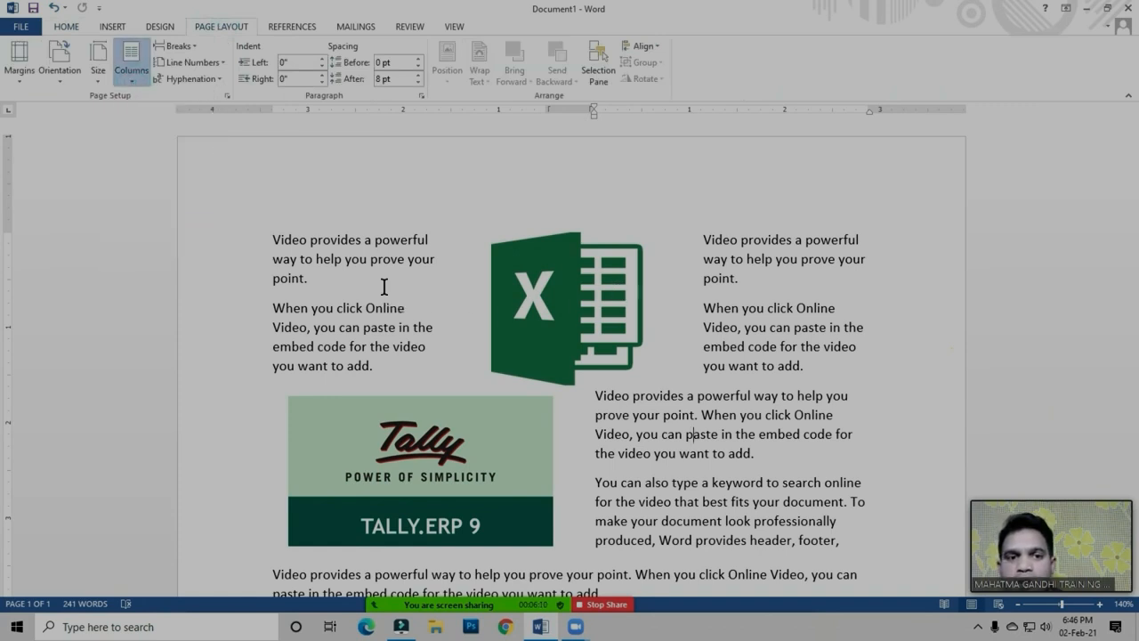
{"action": "left_click", "coordinate": [365, 360]}
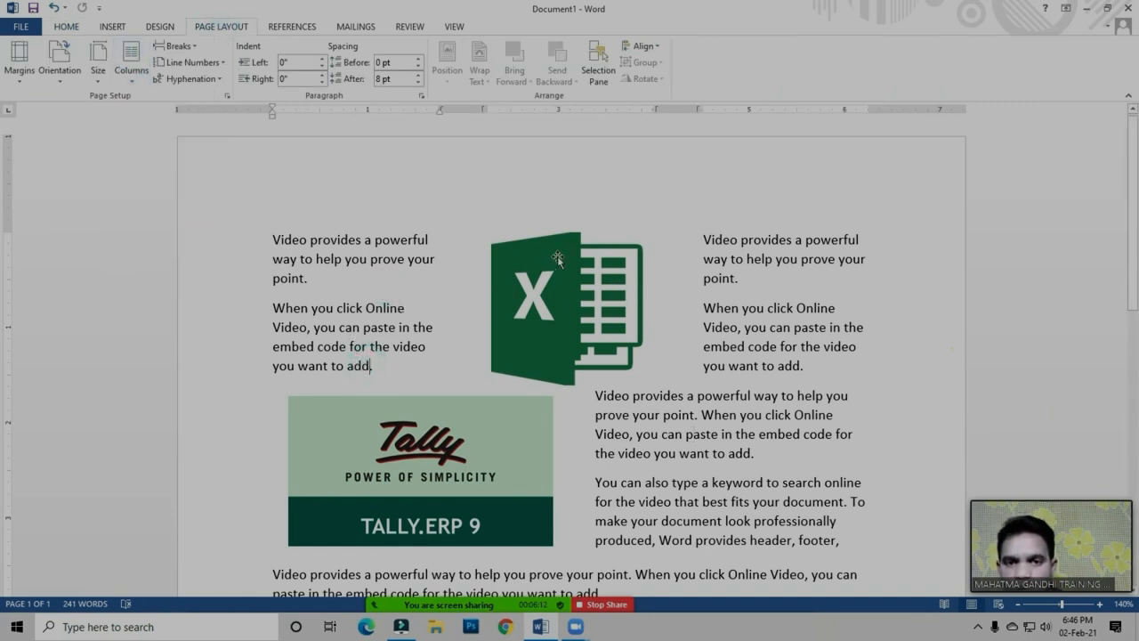
{"action": "left_click", "coordinate": [377, 367]}
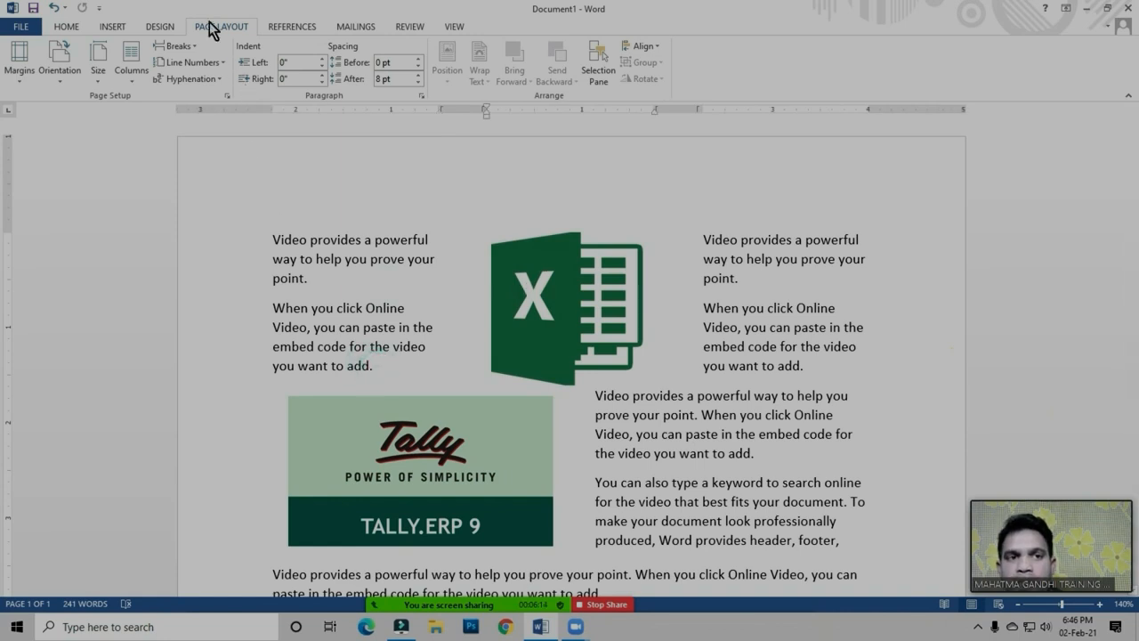
{"action": "left_click", "coordinate": [175, 45]}
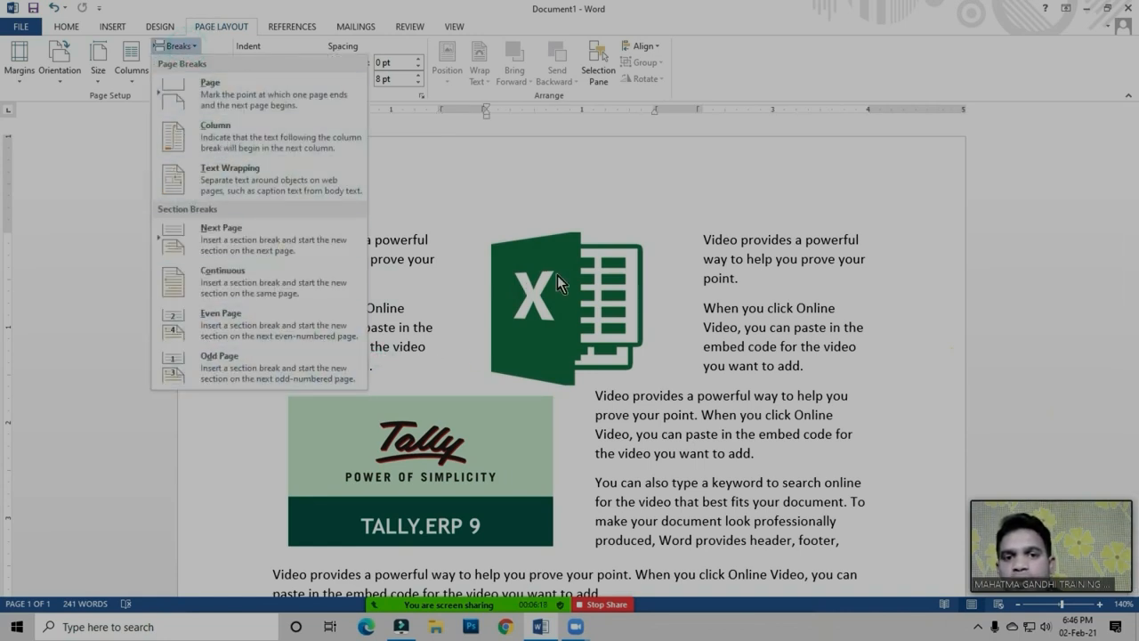
{"action": "left_click", "coordinate": [424, 360]}
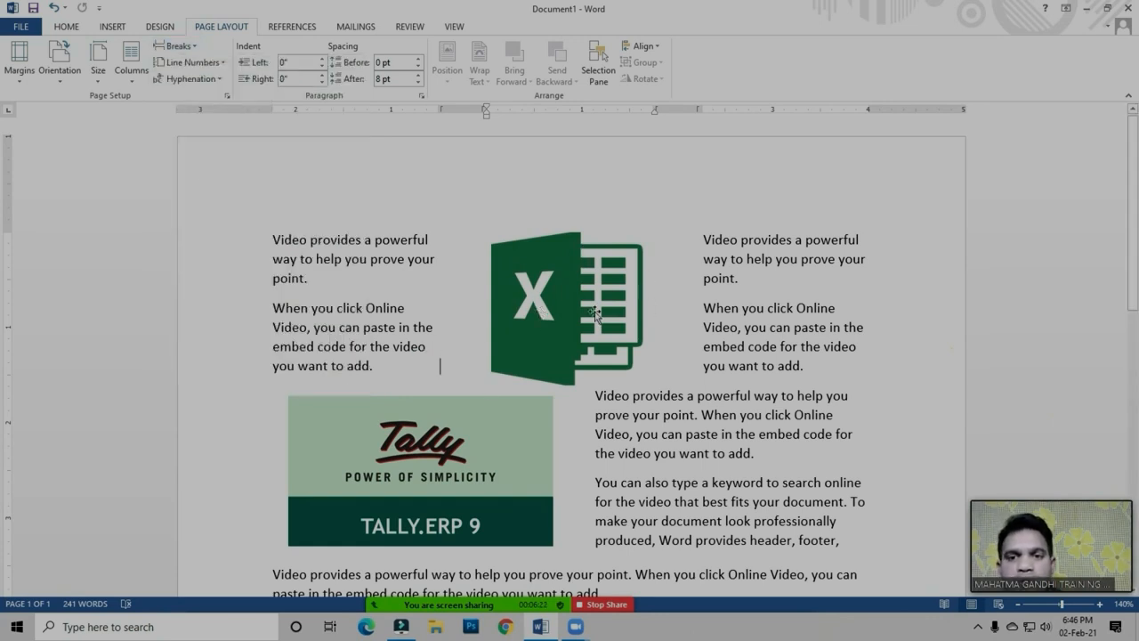
Examine the finished page from top to bottom, comparing its three-, two- and one-column sections
{"action": "scroll", "coordinate": [733, 344], "scroll_direction": "down", "scroll_amount": 3}
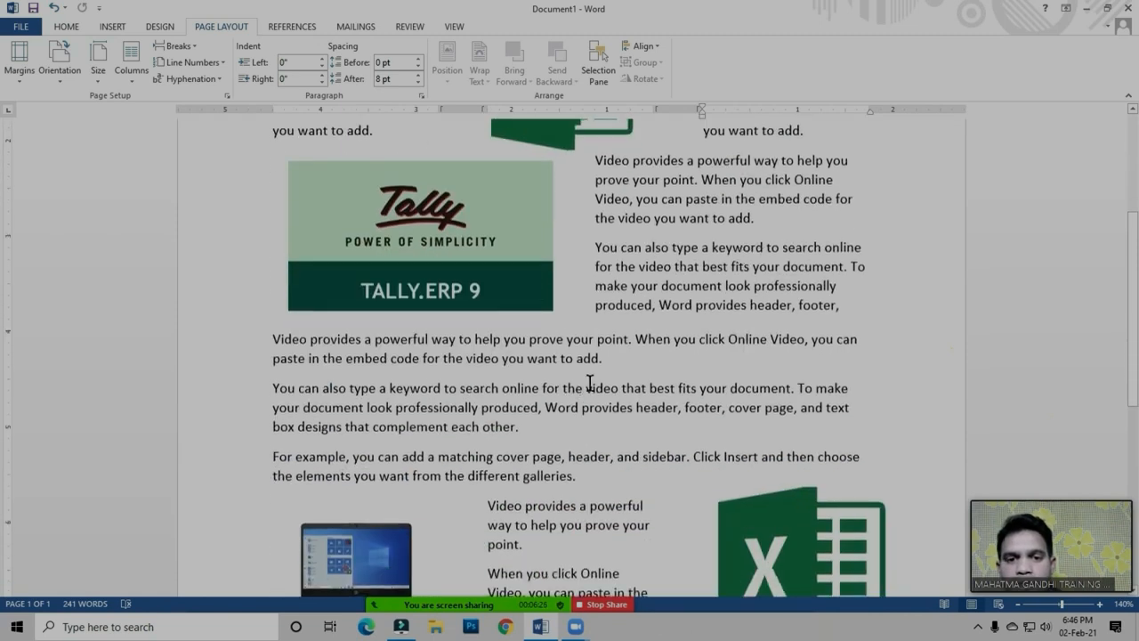
{"action": "scroll", "coordinate": [710, 397], "scroll_direction": "down", "scroll_amount": 2}
{"action": "scroll", "coordinate": [684, 414], "scroll_direction": "up", "scroll_amount": 5}
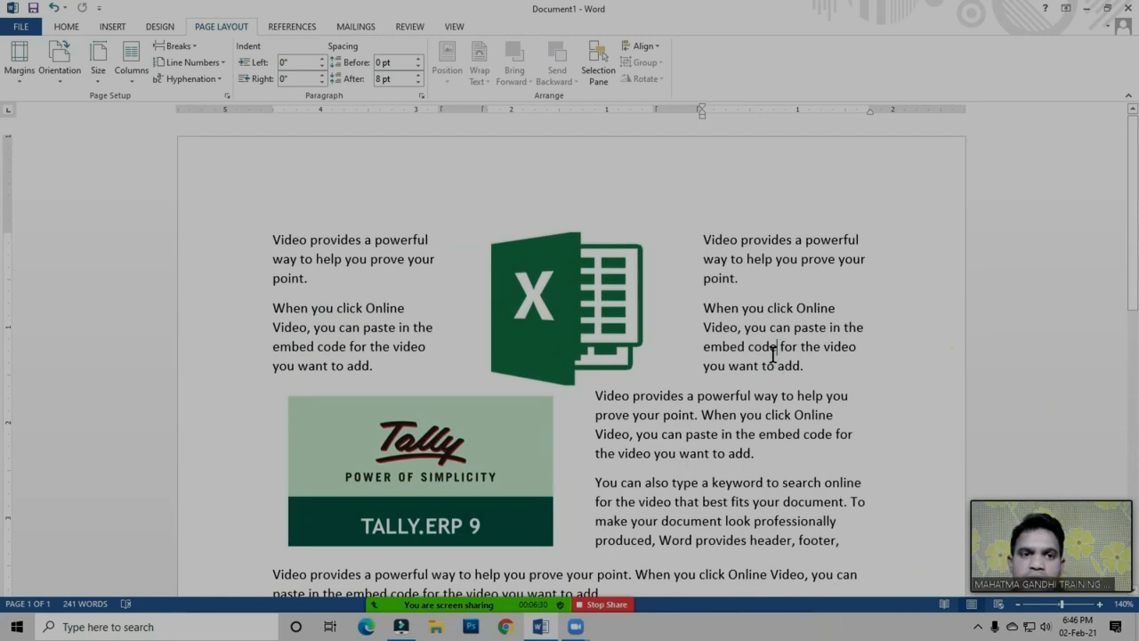
{"action": "left_click", "coordinate": [742, 329]}
{"action": "scroll", "coordinate": [743, 329], "scroll_direction": "down", "scroll_amount": 7}
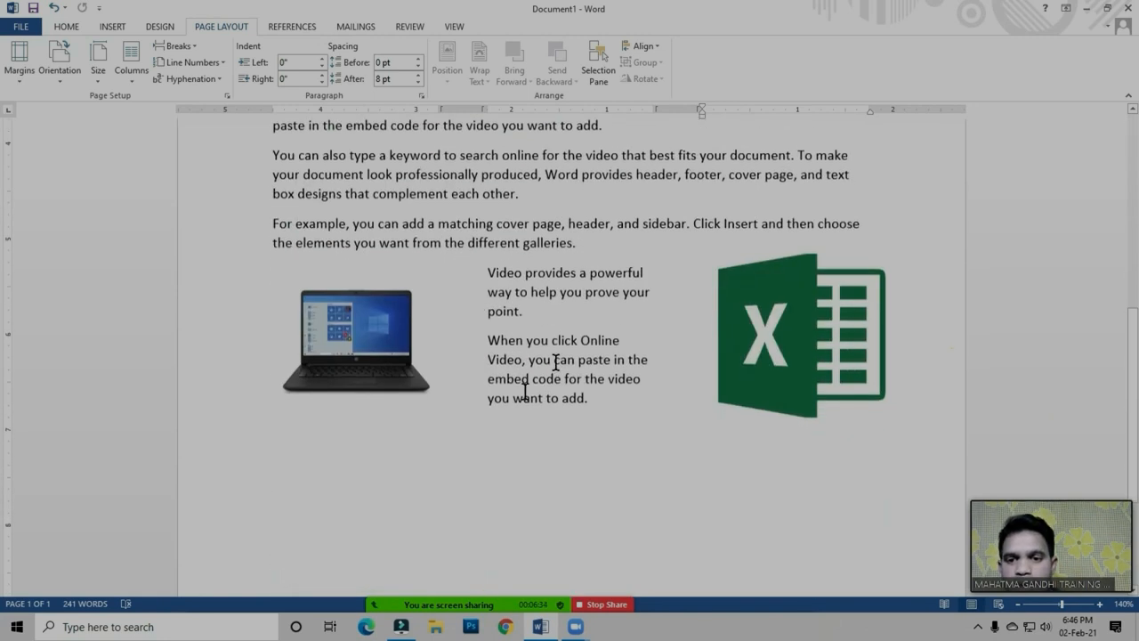
{"action": "scroll", "coordinate": [613, 361], "scroll_direction": "up", "scroll_amount": 3}
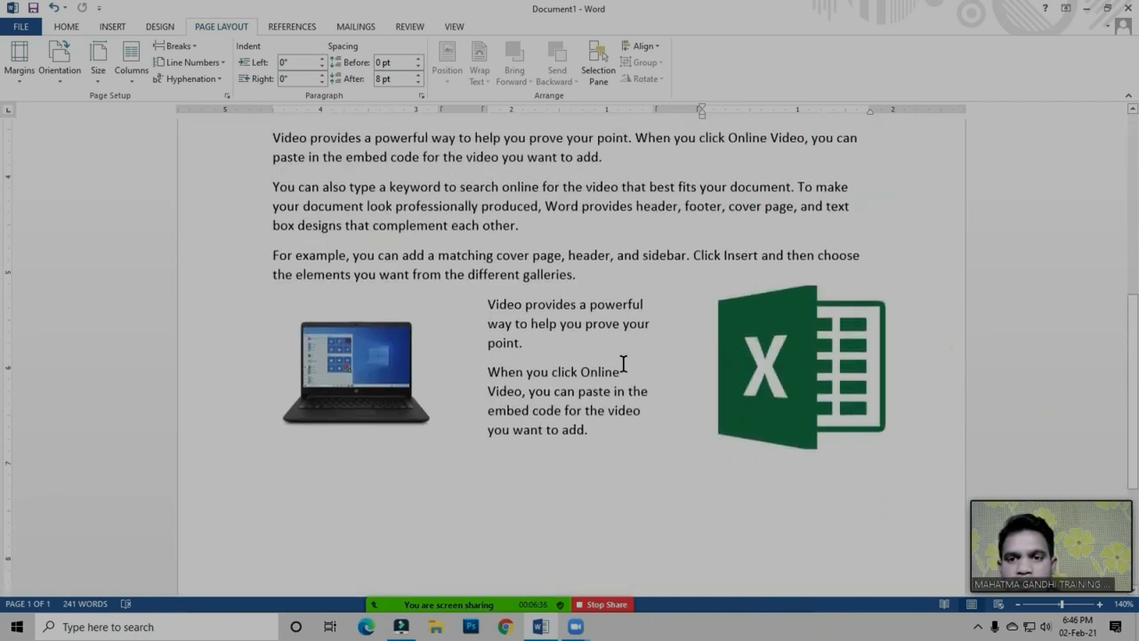
{"action": "scroll", "coordinate": [741, 350], "scroll_direction": "down", "scroll_amount": 2}
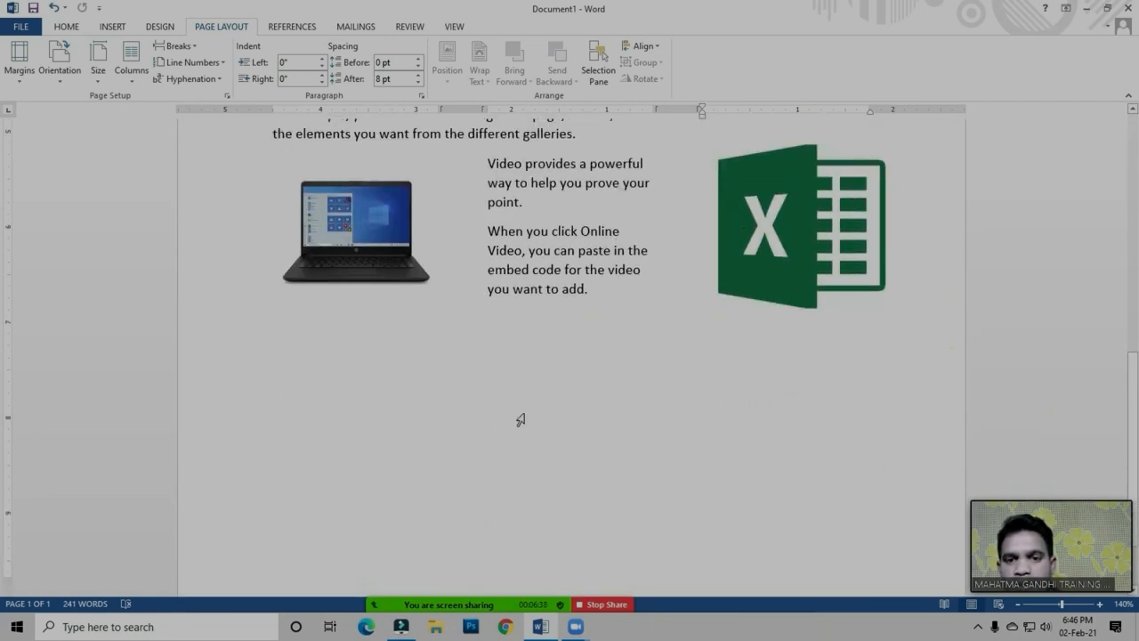
{"action": "scroll", "coordinate": [650, 460], "scroll_direction": "up", "scroll_amount": 3}
{"action": "left_click", "coordinate": [625, 337]}
{"action": "scroll", "coordinate": [588, 445], "scroll_direction": "up", "scroll_amount": 2}
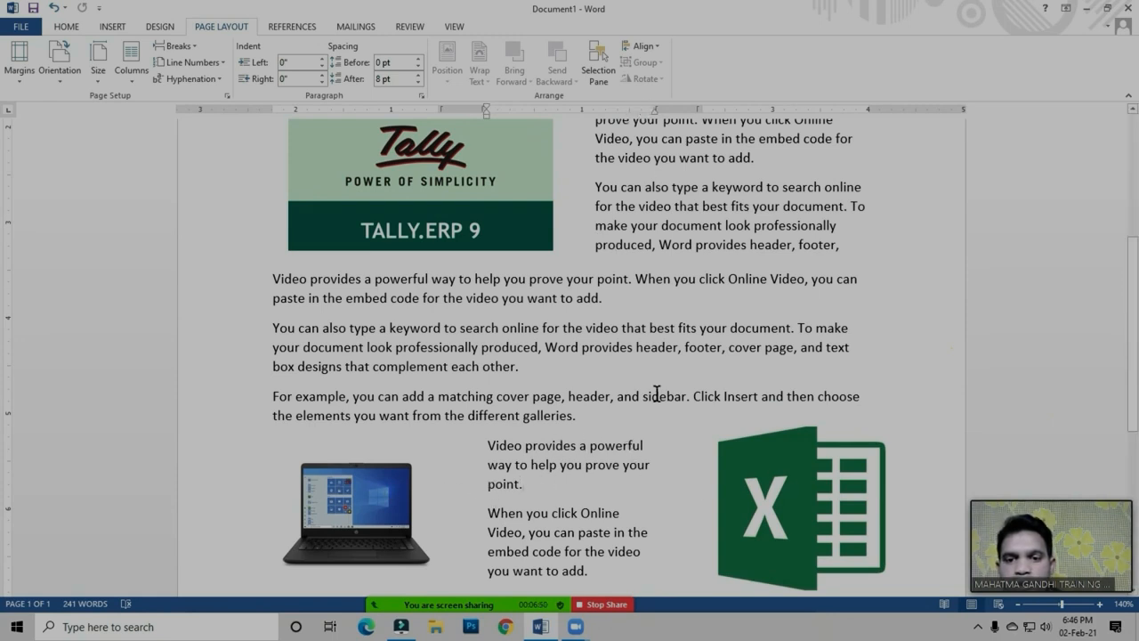
{"action": "scroll", "coordinate": [657, 393], "scroll_direction": "down", "scroll_amount": 2}
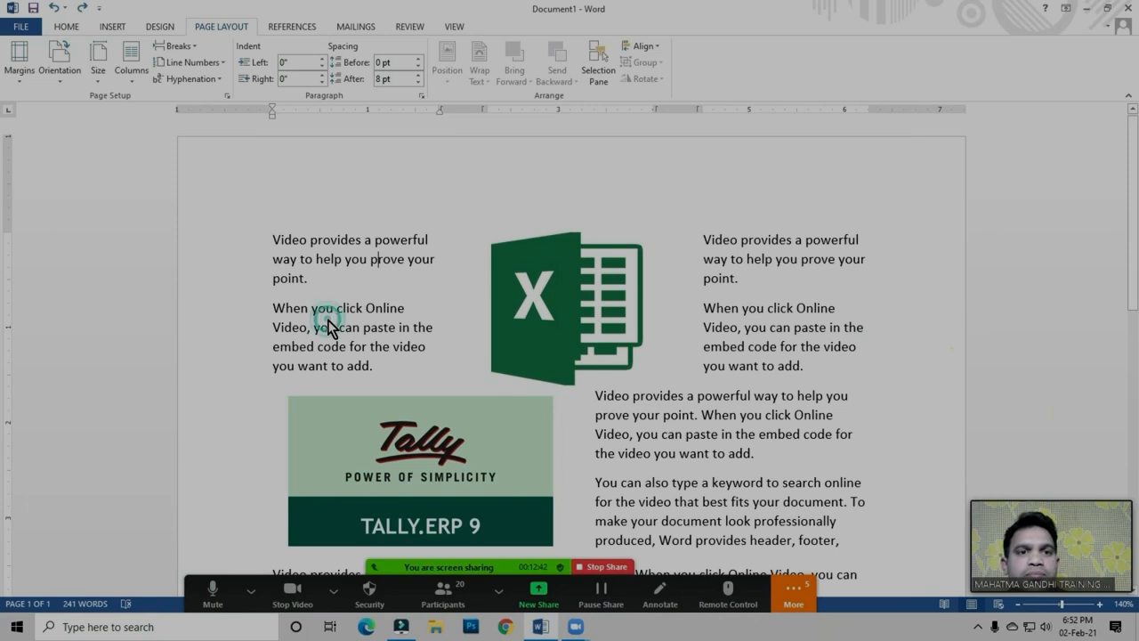
{"action": "left_click", "coordinate": [373, 294]}
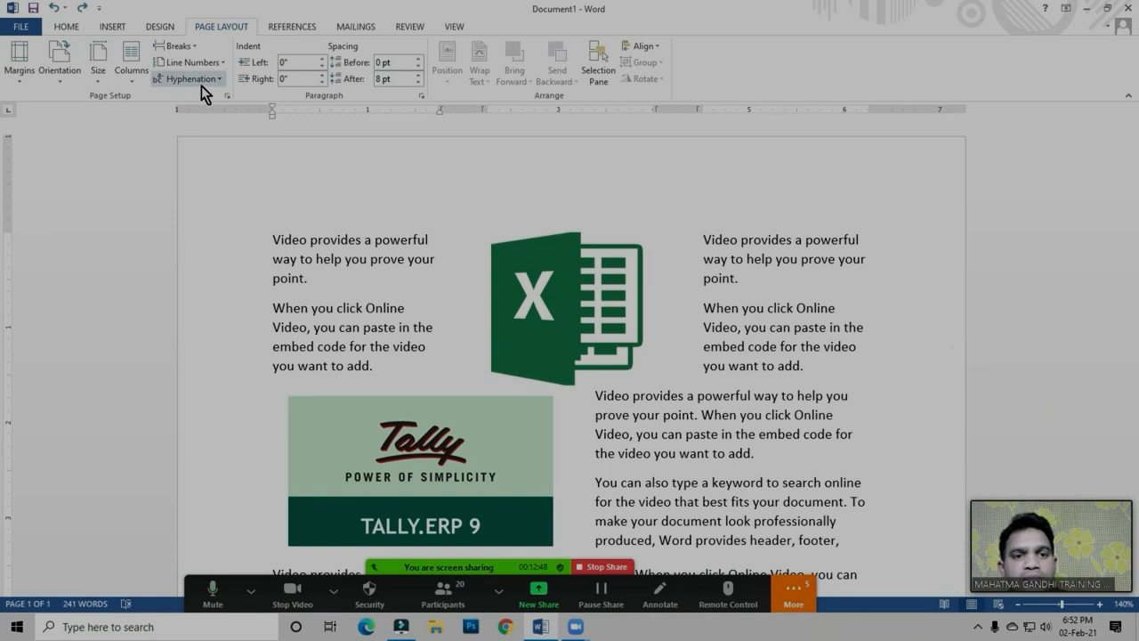
{"action": "left_click", "coordinate": [283, 228]}
{"action": "left_click", "coordinate": [404, 264]}
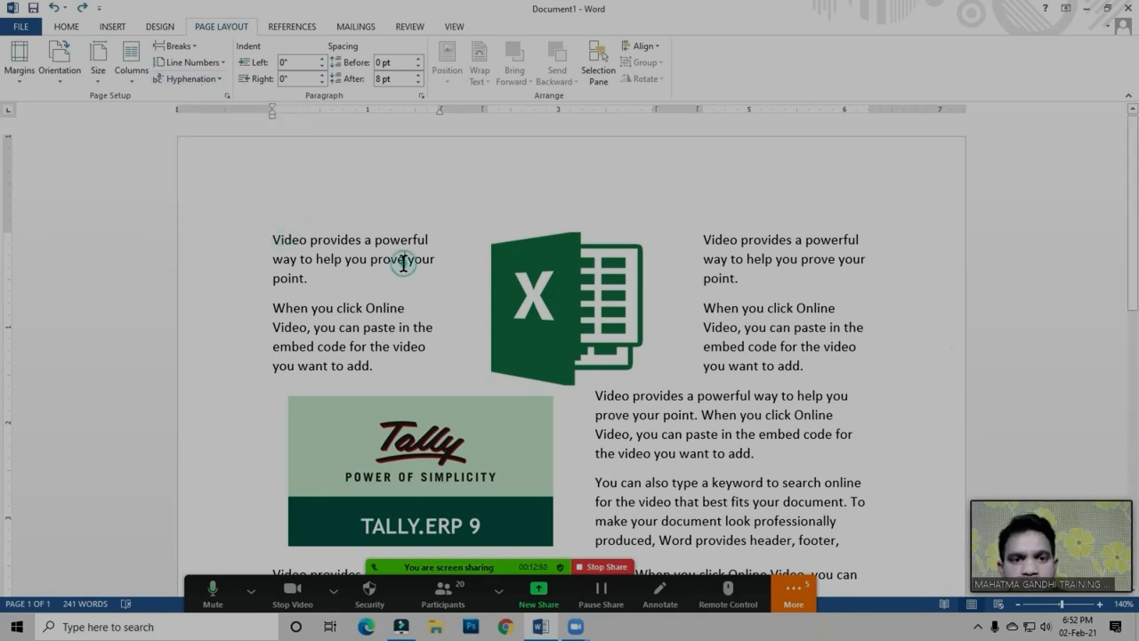
{"action": "left_click", "coordinate": [328, 272]}
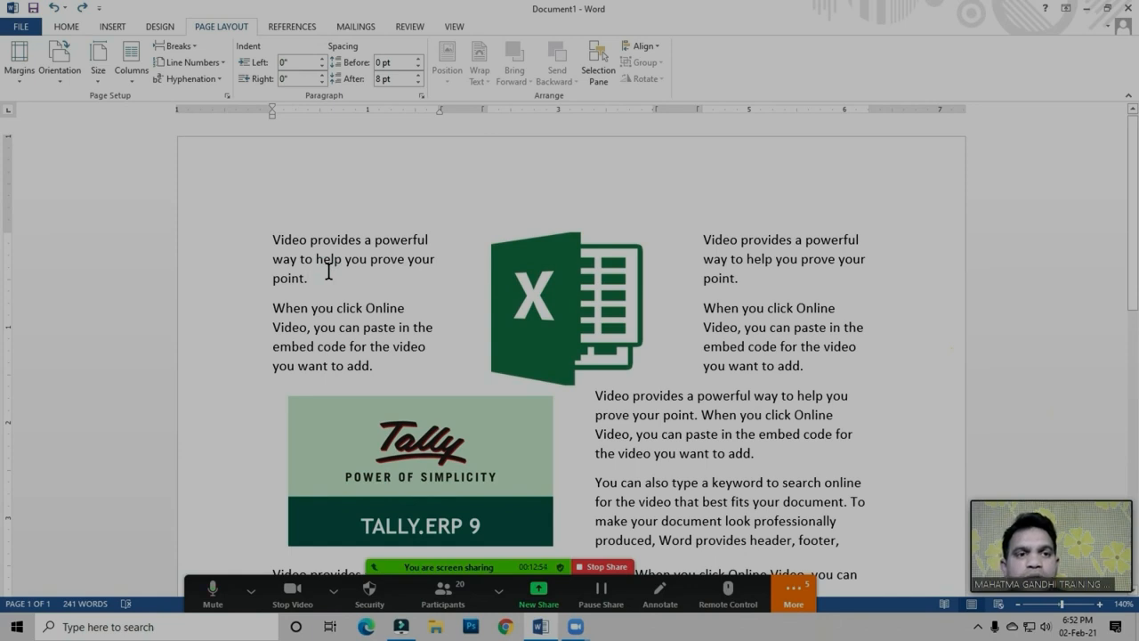
{"action": "left_click", "coordinate": [329, 259]}
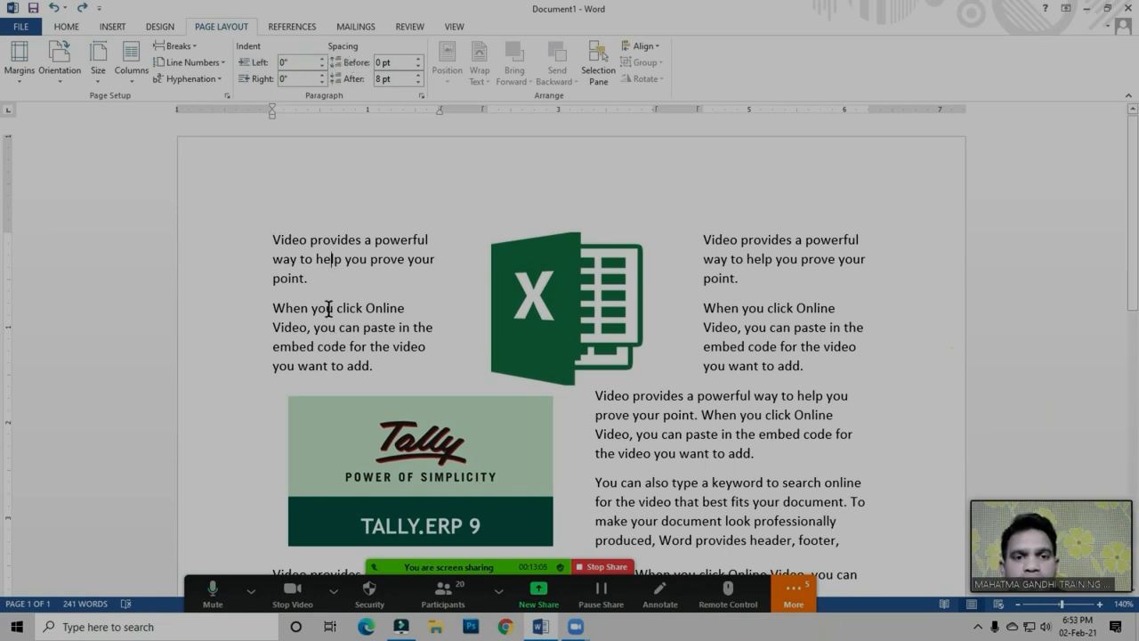
Delete all content from the document and set the page layout to one column
{"action": "left_click", "coordinate": [358, 238]}
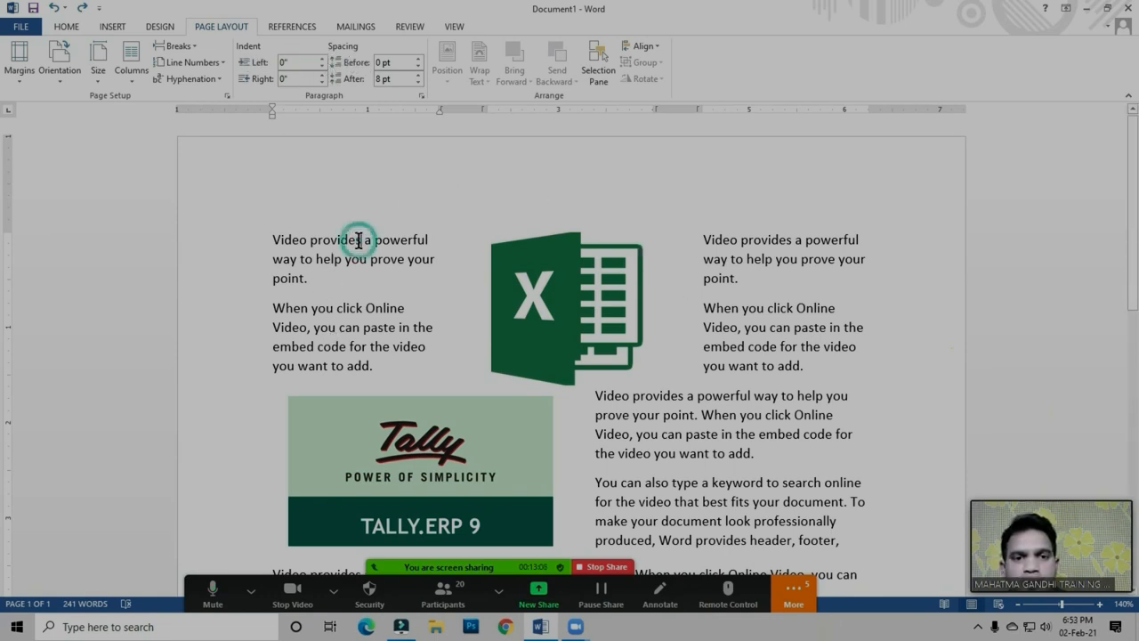
{"action": "key", "text": "ctrl+a"}
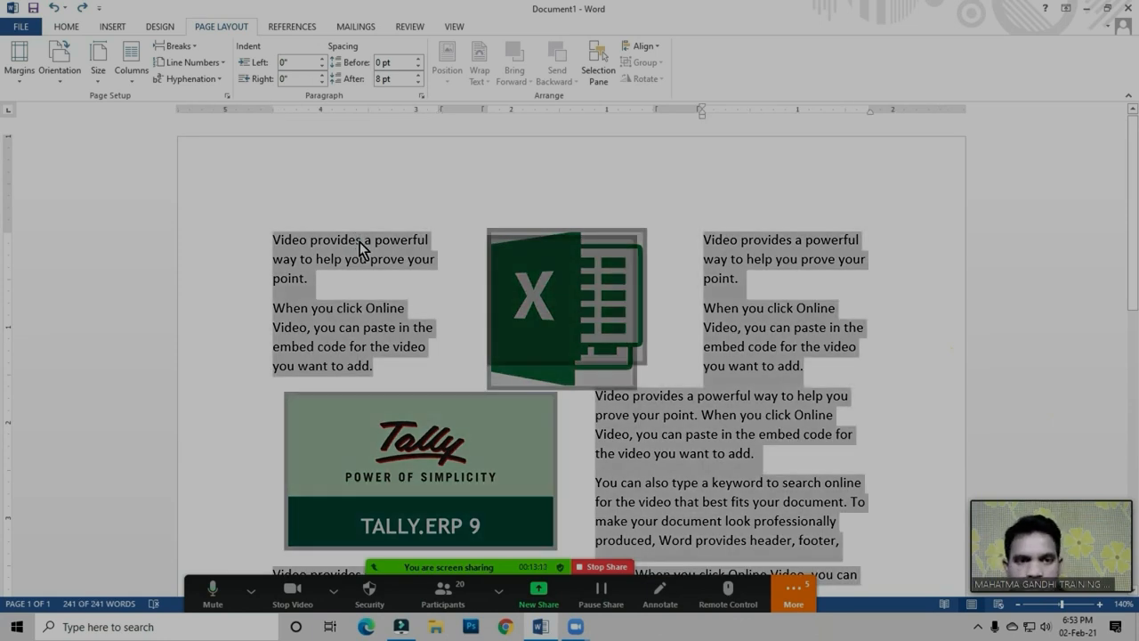
{"action": "key", "text": "Delete"}
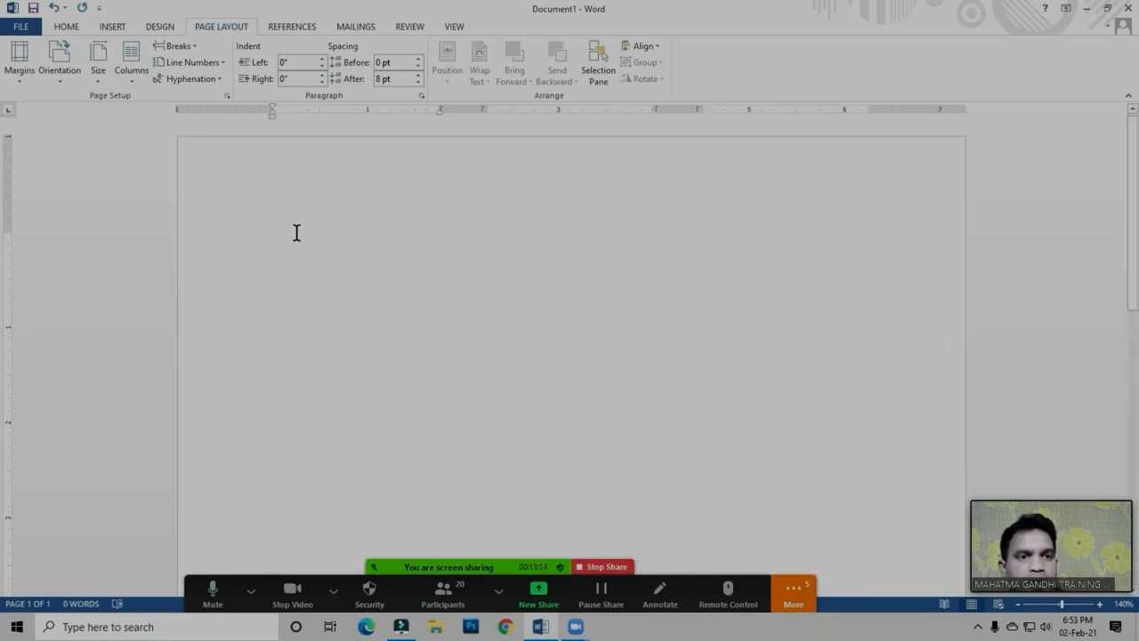
{"action": "left_click", "coordinate": [140, 77]}
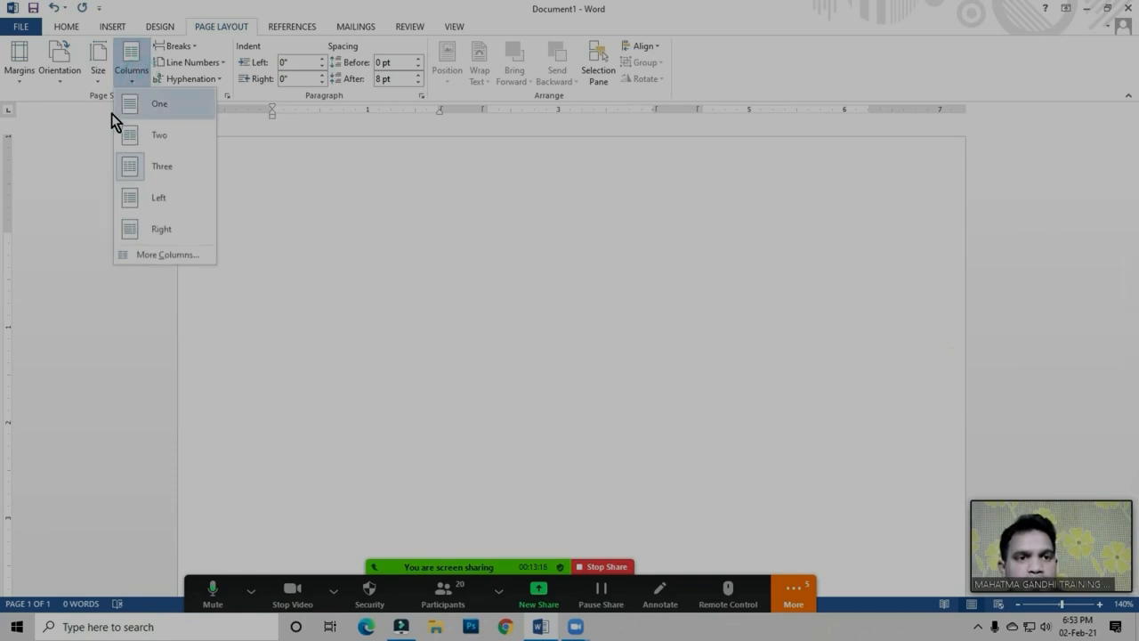
{"action": "left_click", "coordinate": [158, 117]}
Generate sample paragraphs at the top of the empty page with =rand()
{"action": "left_click", "coordinate": [291, 238]}
{"action": "type", "text": "=ran"}
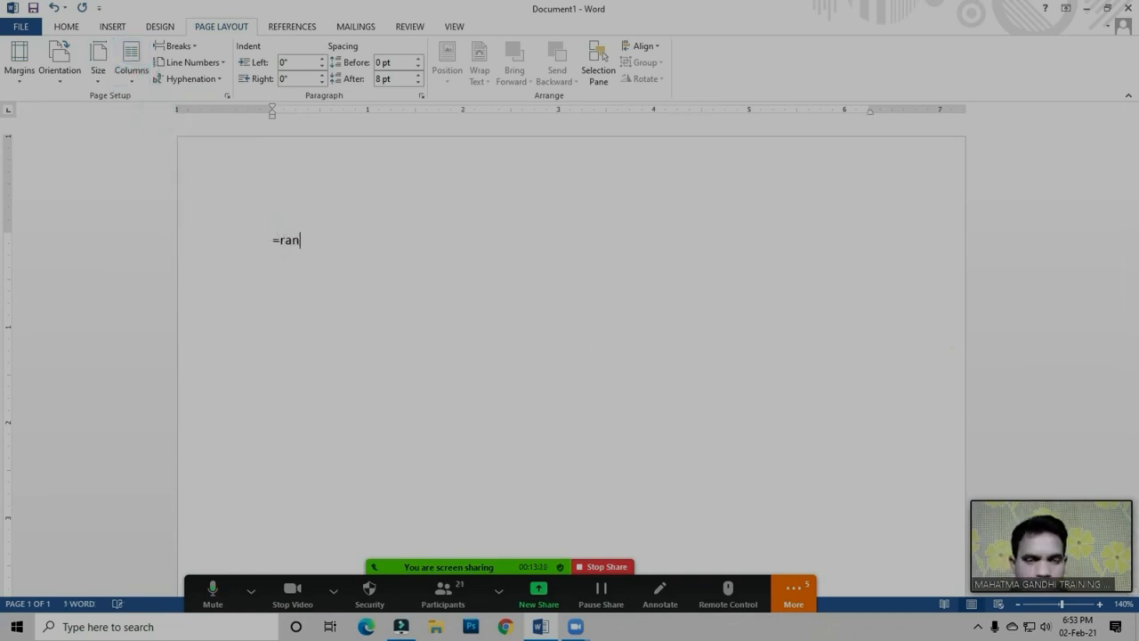
{"action": "type", "text": "d ()"}
{"action": "key", "text": "Return"}
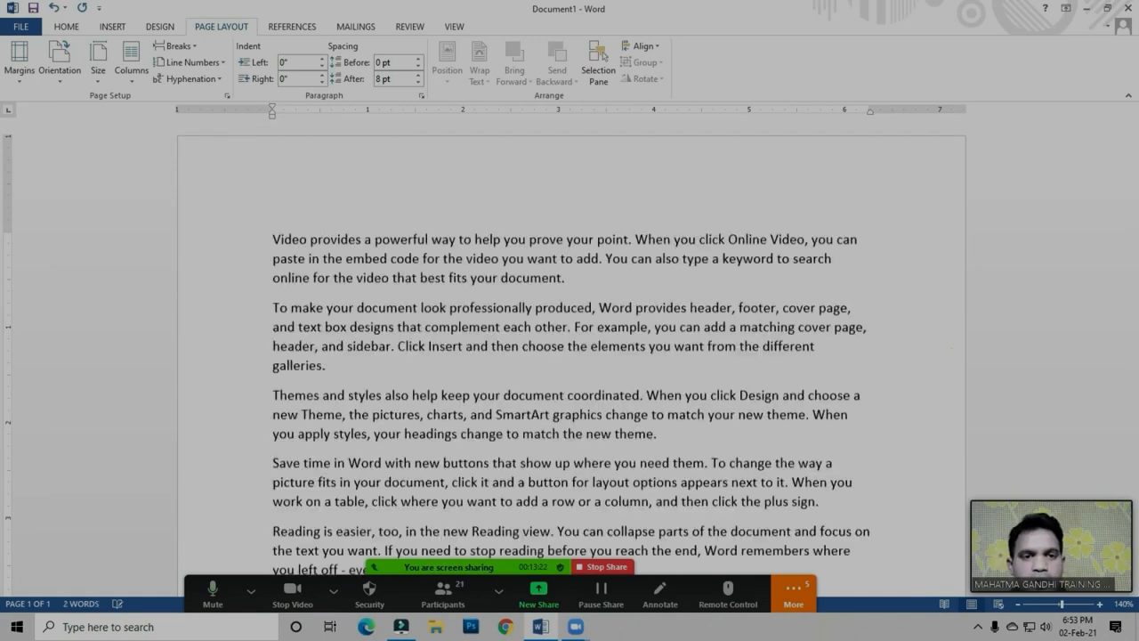
Increase the left indent of the first sample paragraph to 1.5 inches
{"action": "left_click", "coordinate": [443, 270]}
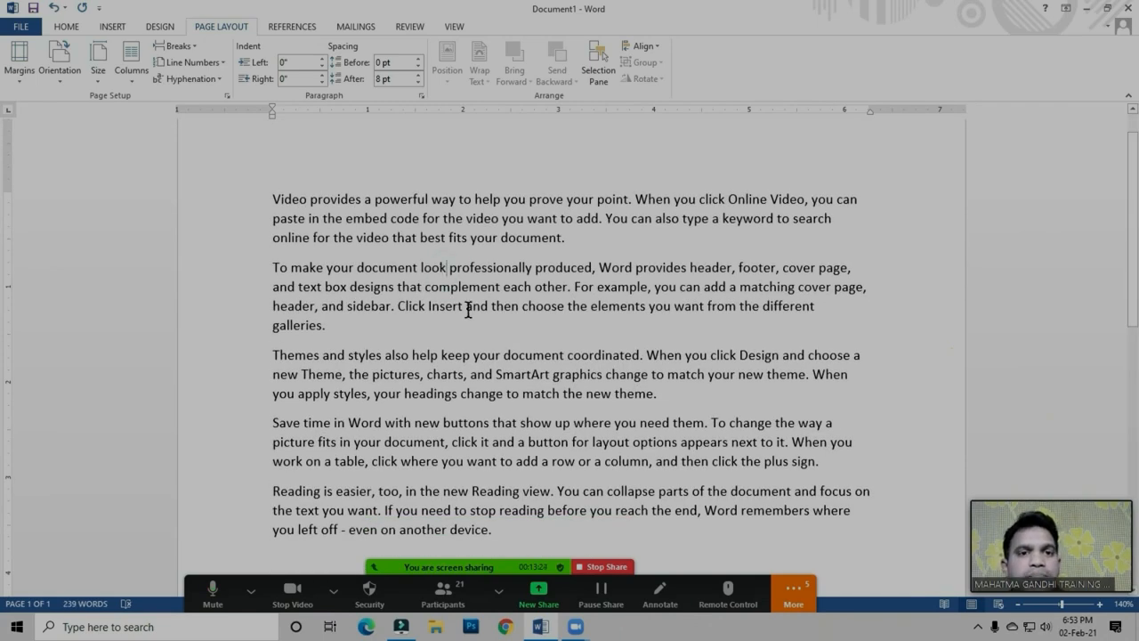
{"action": "scroll", "coordinate": [466, 301], "scroll_direction": "up", "scroll_amount": 1}
{"action": "left_click", "coordinate": [468, 279]}
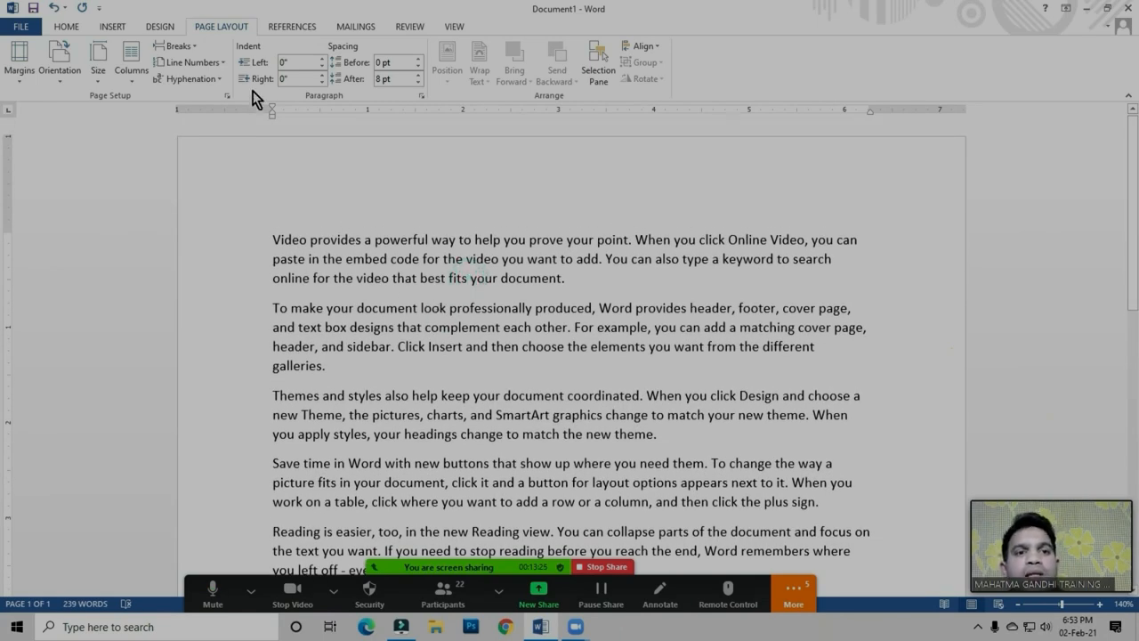
{"action": "left_click", "coordinate": [63, 27]}
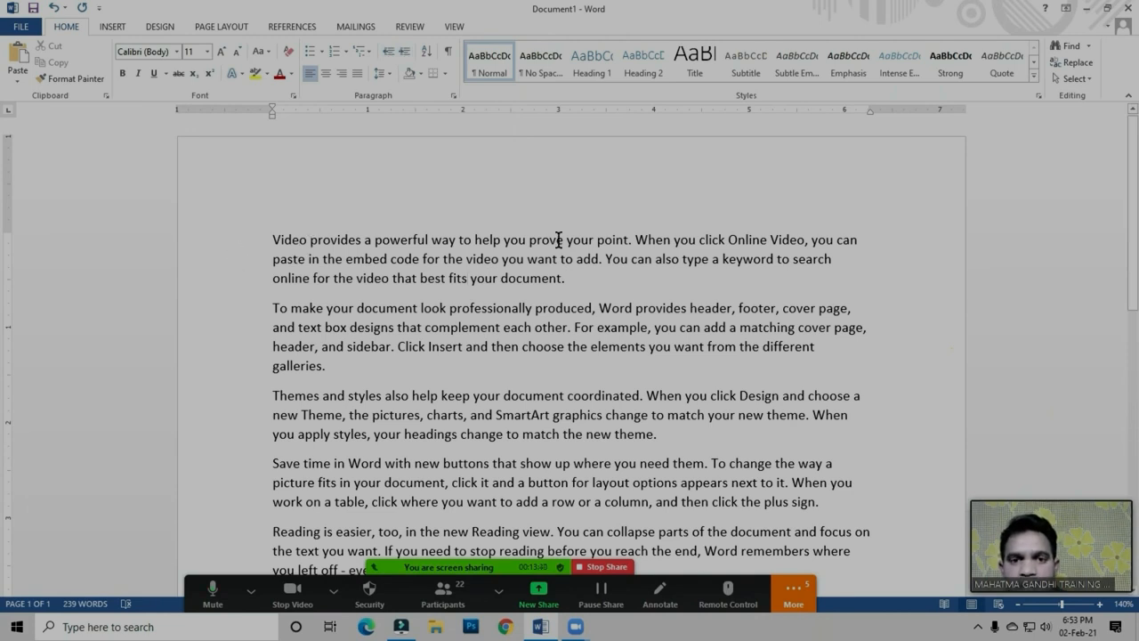
{"action": "left_click", "coordinate": [406, 52]}
{"action": "left_click", "coordinate": [406, 51]}
Increase the first paragraph's left indent to 2 inches and bring it back to the margin with Decrease Indent
{"action": "left_click", "coordinate": [406, 51]}
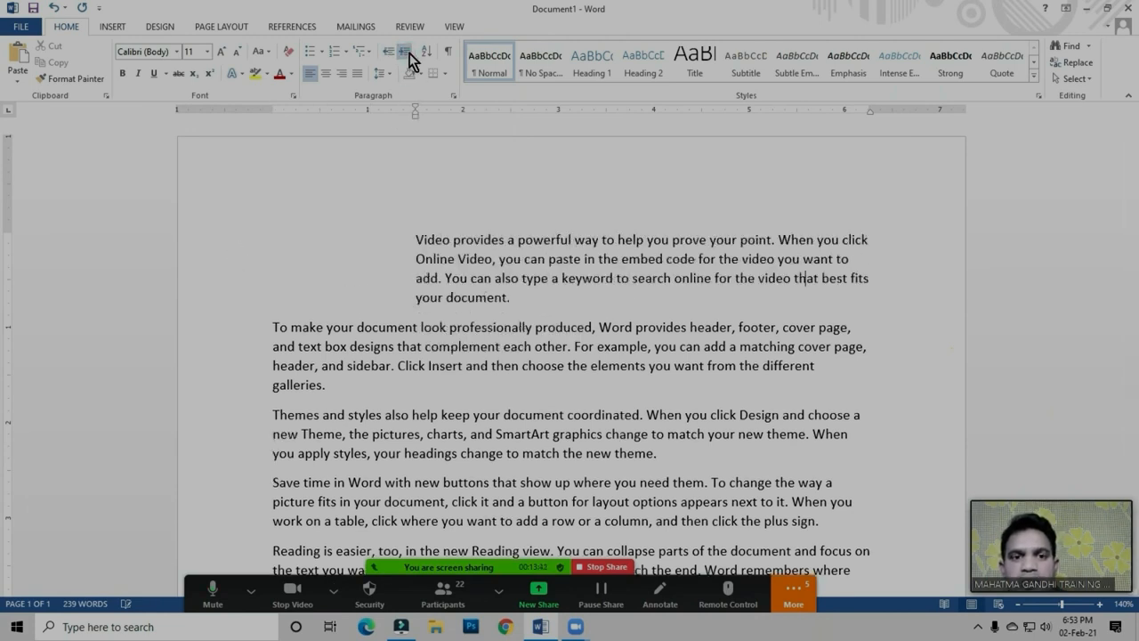
{"action": "left_click", "coordinate": [406, 52]}
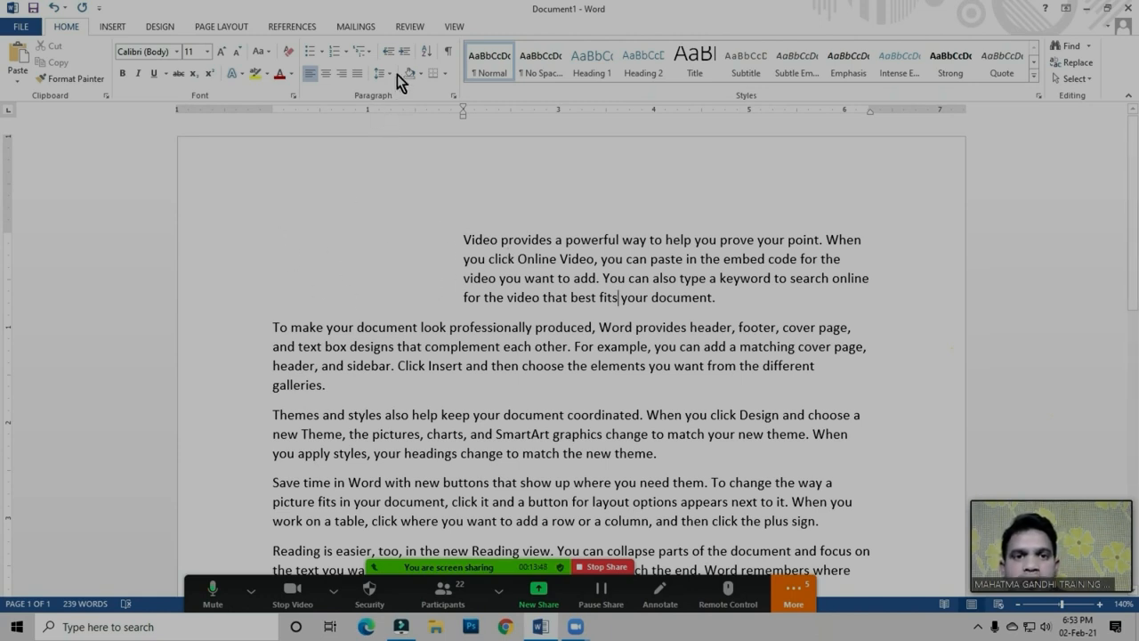
{"action": "left_click", "coordinate": [390, 51]}
{"action": "left_click", "coordinate": [390, 52]}
{"action": "left_click", "coordinate": [390, 52]}
{"action": "left_click", "coordinate": [390, 52]}
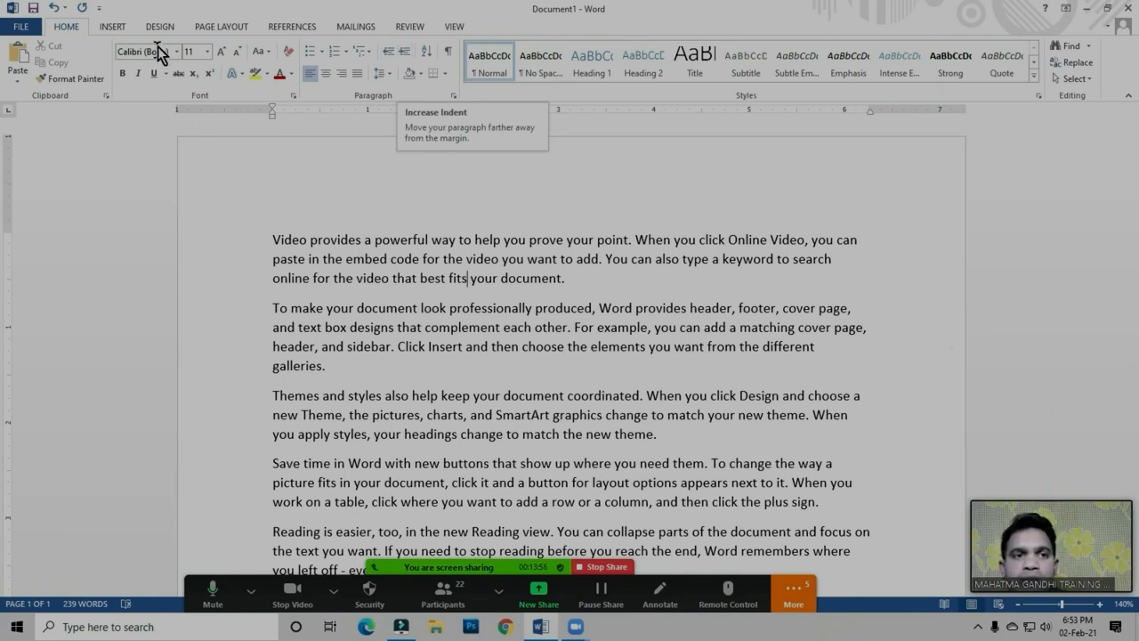
Raise the first paragraph's left indent to 1.6 inches using the exact paragraph indent setting
{"action": "left_click", "coordinate": [222, 27]}
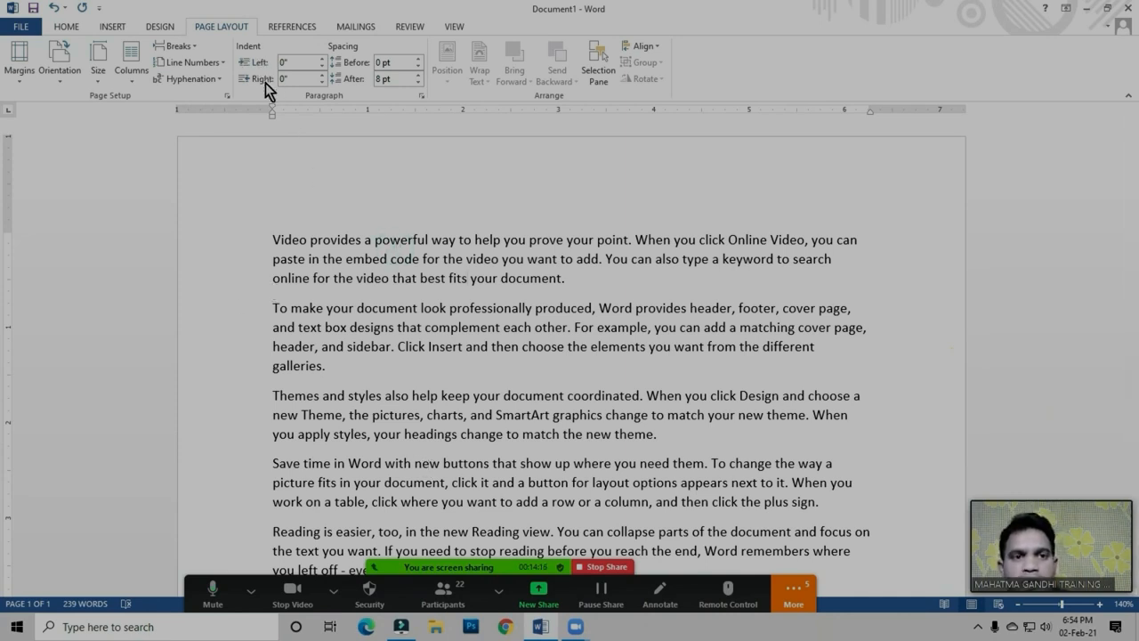
{"action": "left_click", "coordinate": [321, 59]}
{"action": "left_click", "coordinate": [321, 59]}
{"action": "left_click", "coordinate": [321, 58]}
{"action": "left_click", "coordinate": [322, 59]}
{"action": "left_click", "coordinate": [321, 59]}
{"action": "left_click", "coordinate": [321, 59]}
{"action": "left_click", "coordinate": [322, 58]}
{"action": "left_click", "coordinate": [321, 58]}
{"action": "left_click", "coordinate": [322, 59]}
{"action": "left_click", "coordinate": [321, 59]}
{"action": "left_click", "coordinate": [321, 58]}
{"action": "left_click", "coordinate": [321, 59]}
{"action": "left_click", "coordinate": [321, 58]}
{"action": "left_click", "coordinate": [322, 59]}
{"action": "left_click", "coordinate": [321, 59]}
{"action": "left_click", "coordinate": [322, 59]}
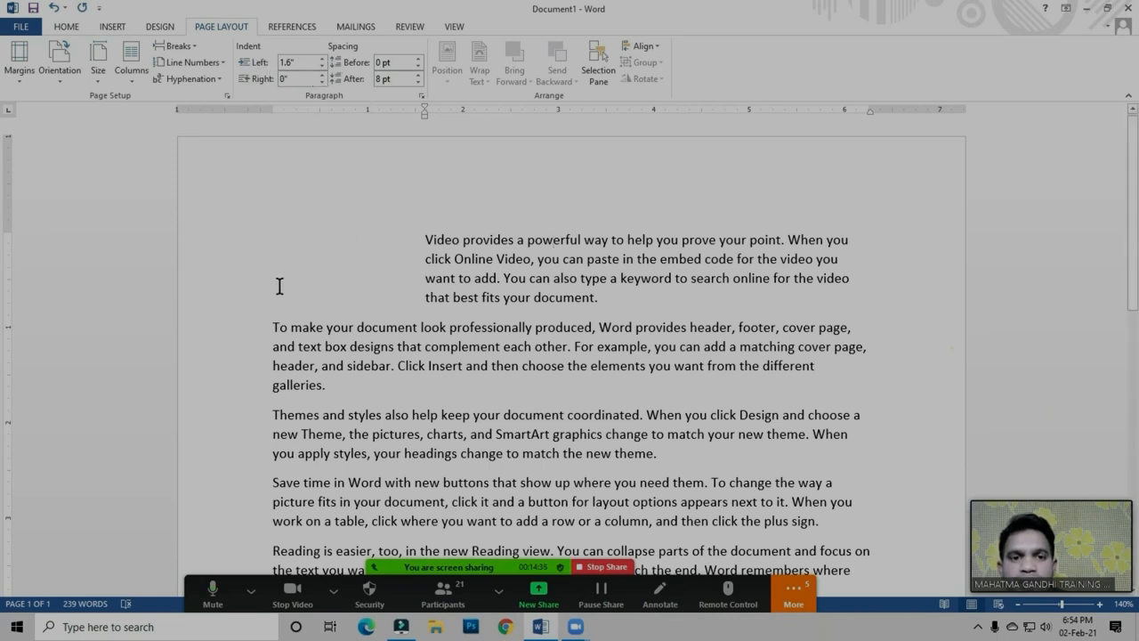
Reset the first paragraph's left indent to 0
{"action": "left_click", "coordinate": [308, 64]}
{"action": "type", "text": "0"}
{"action": "key", "text": "Return"}
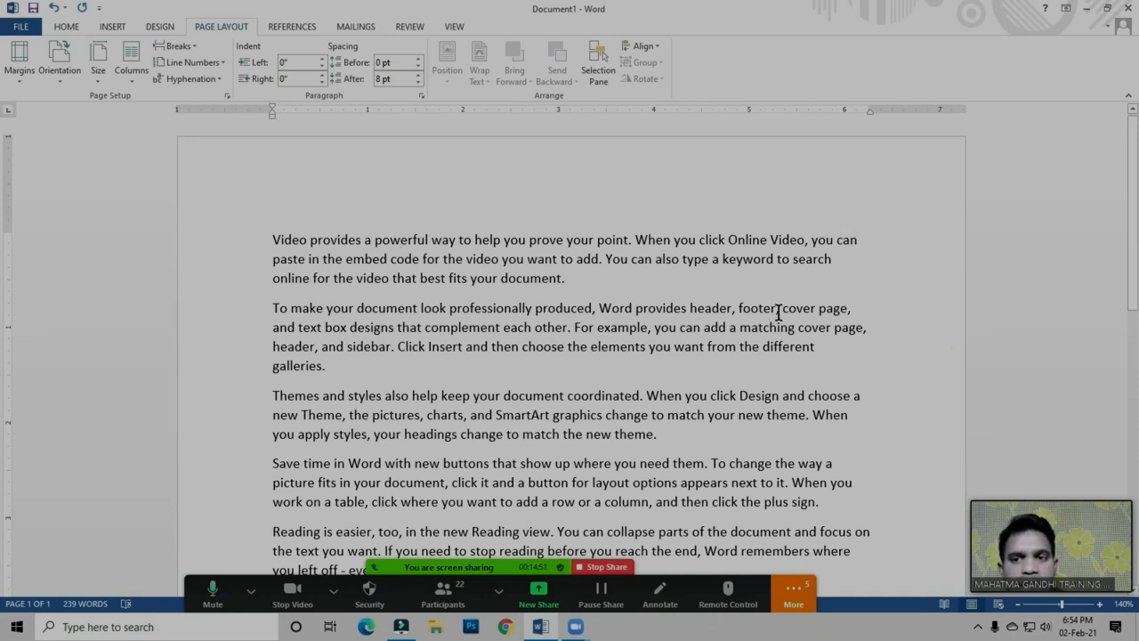
Raise the right indent of the first paragraph to 1.4 inches
{"action": "left_click", "coordinate": [797, 267]}
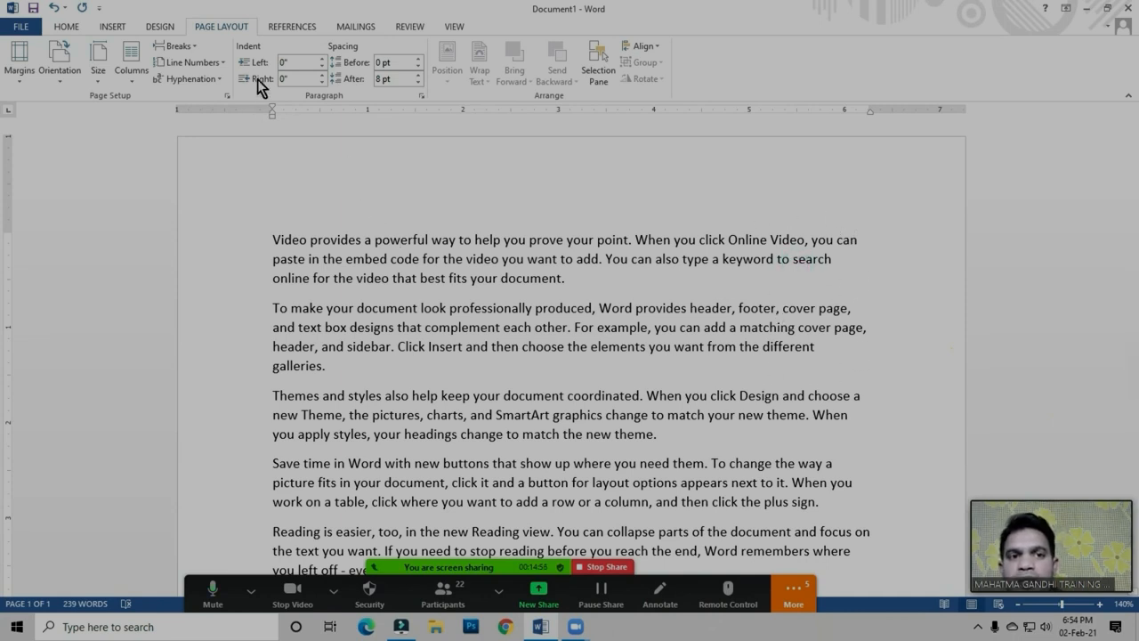
{"action": "left_click", "coordinate": [321, 74]}
{"action": "left_click", "coordinate": [321, 74]}
{"action": "left_click", "coordinate": [321, 75]}
{"action": "left_click", "coordinate": [322, 75]}
{"action": "left_click", "coordinate": [322, 74]}
{"action": "left_click", "coordinate": [322, 75]}
{"action": "left_click", "coordinate": [321, 74]}
{"action": "left_click", "coordinate": [322, 75]}
{"action": "left_click", "coordinate": [322, 75]}
{"action": "left_click", "coordinate": [321, 74]}
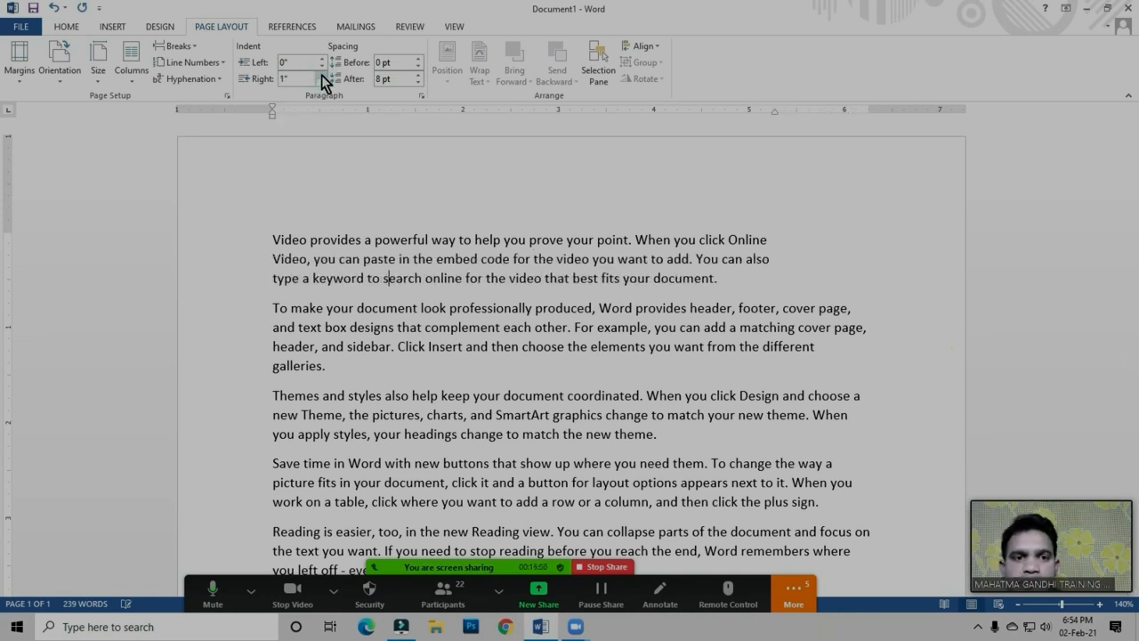
{"action": "left_click", "coordinate": [321, 74]}
{"action": "left_click", "coordinate": [321, 75]}
{"action": "left_click", "coordinate": [321, 75]}
{"action": "left_click", "coordinate": [322, 75]}
Set the first paragraph's right indent to 3 inches and change it to 2 inches
{"action": "left_click", "coordinate": [308, 79]}
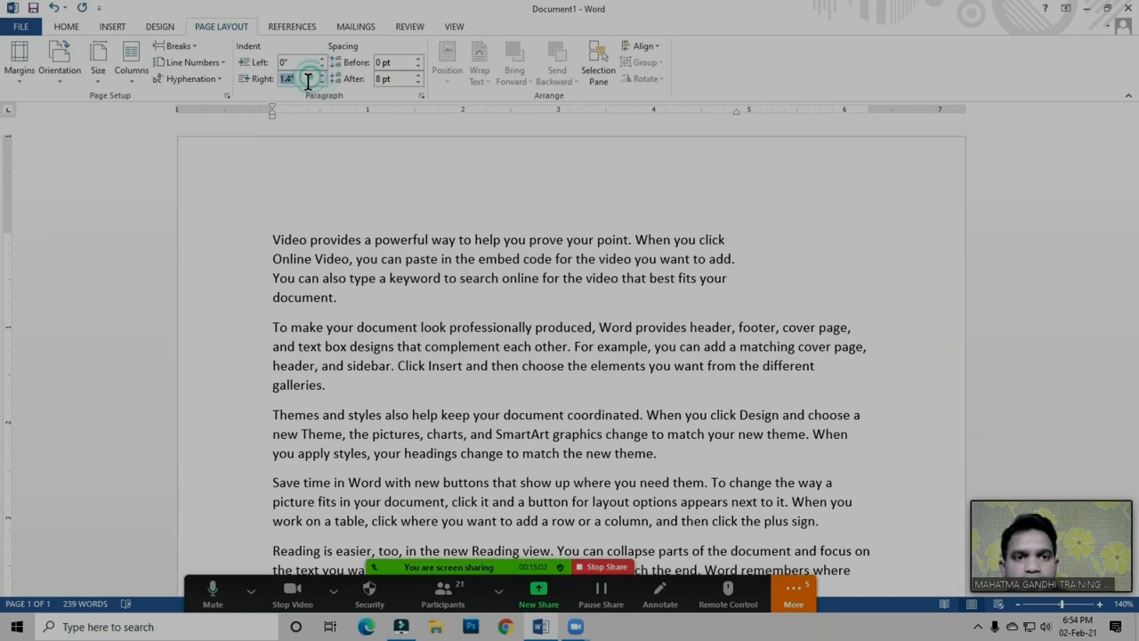
{"action": "type", "text": "3"}
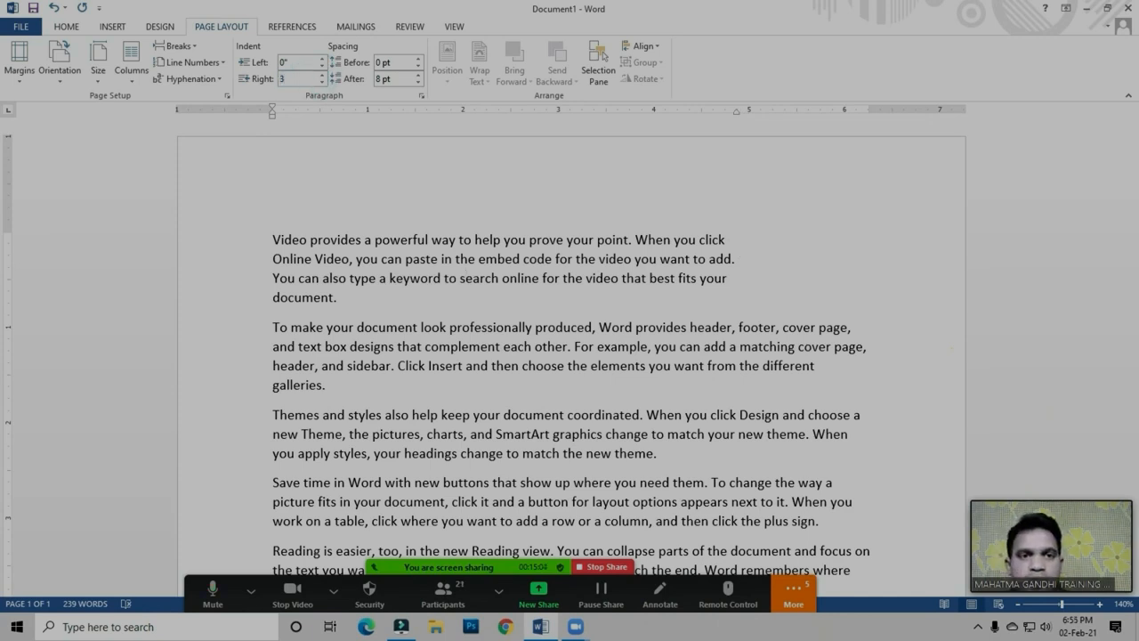
{"action": "key", "text": "Return"}
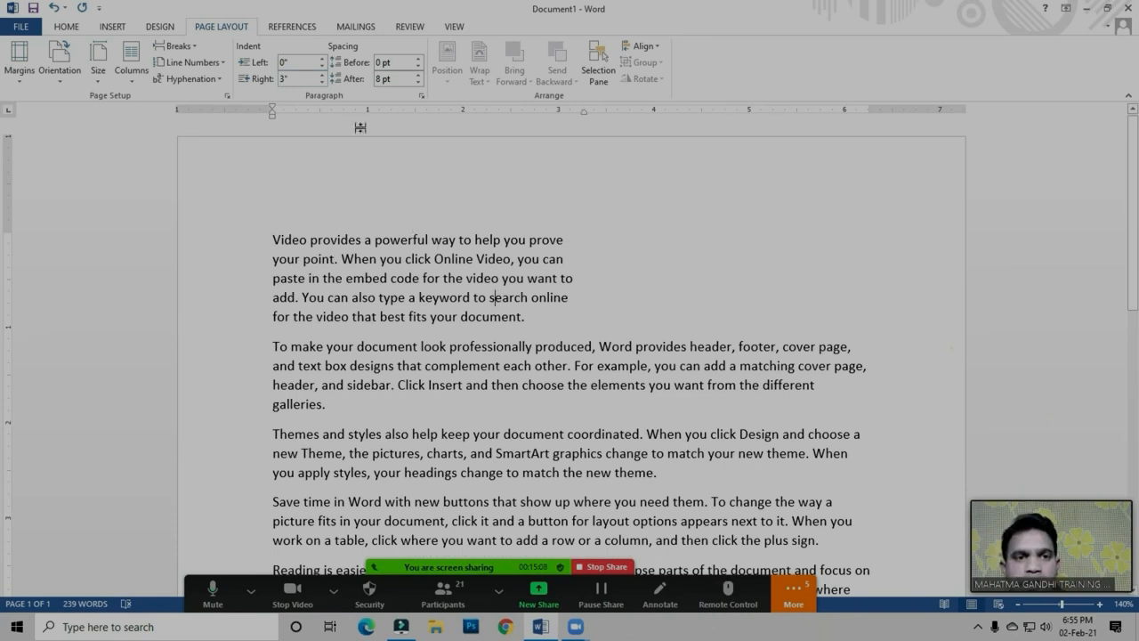
{"action": "left_click", "coordinate": [301, 79]}
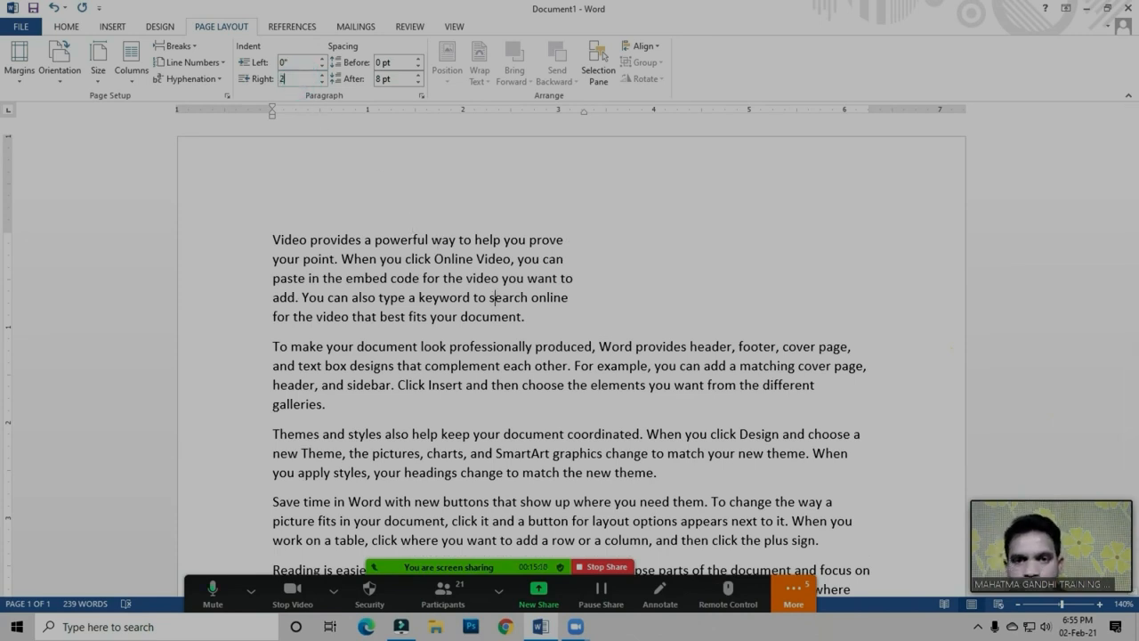
{"action": "key", "text": "Return"}
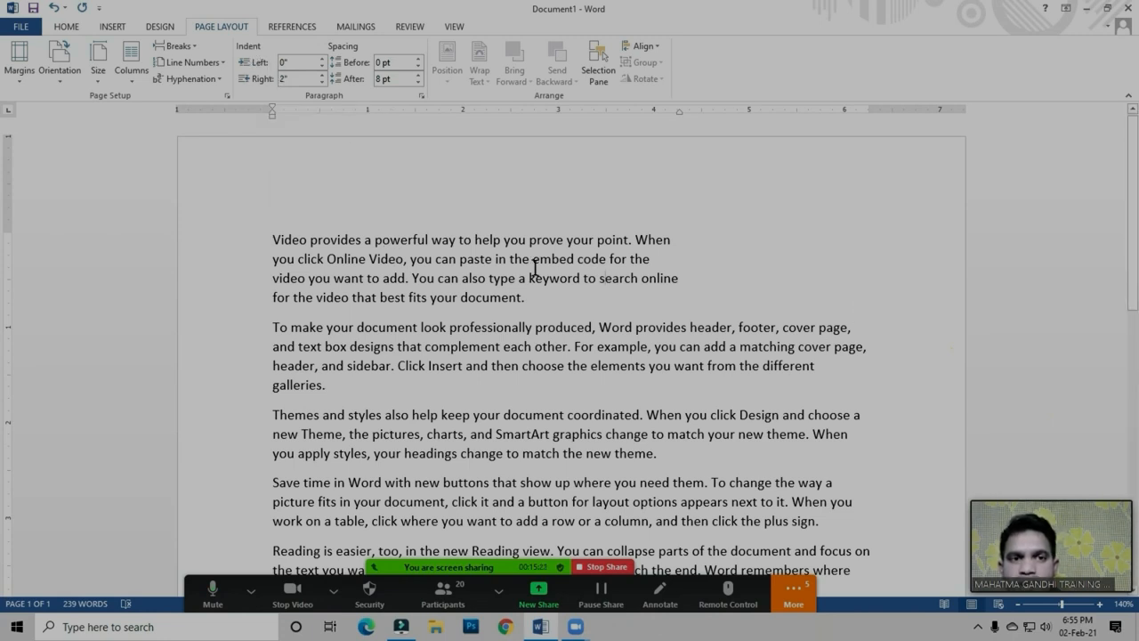
Reset the first paragraph's right indent to 0
{"action": "left_click", "coordinate": [298, 79]}
{"action": "type", "text": "0"}
{"action": "key", "text": "Return"}
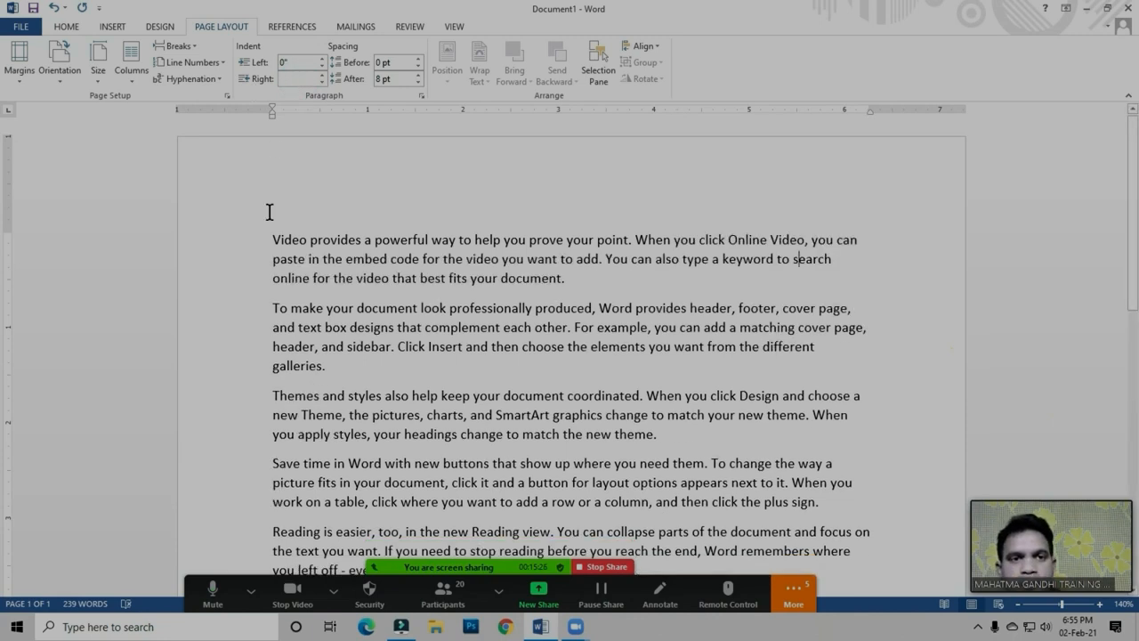
Increase the spacing after the third paragraph, the one about themes and styles, to 54 pt
{"action": "left_click", "coordinate": [408, 262]}
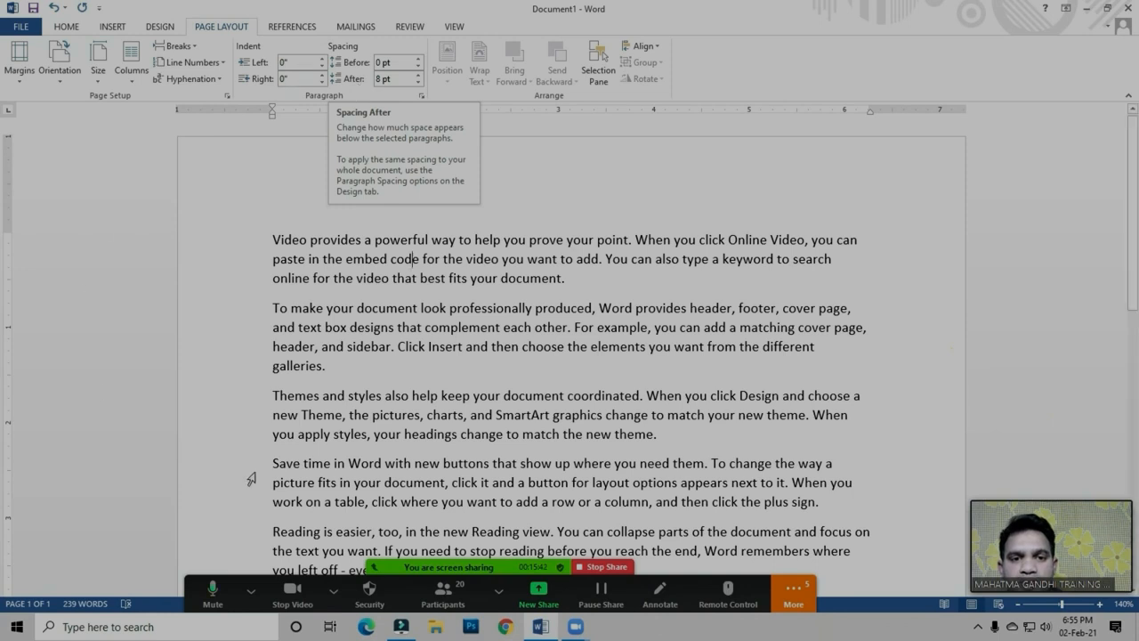
{"action": "scroll", "coordinate": [429, 227], "scroll_direction": "down", "scroll_amount": 1}
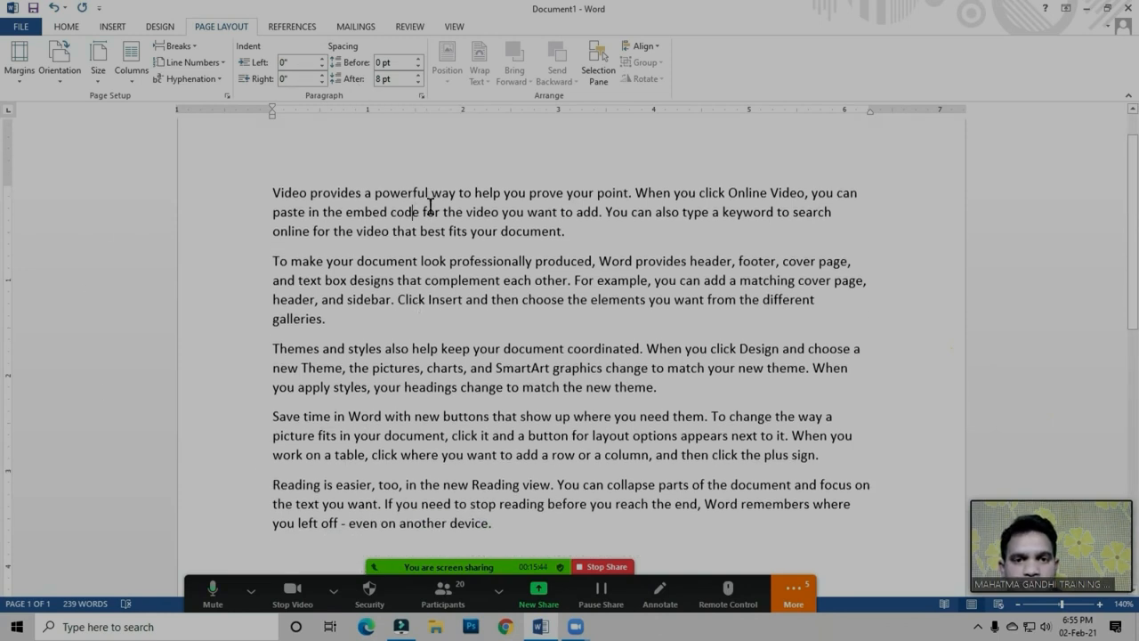
{"action": "left_click", "coordinate": [425, 280]}
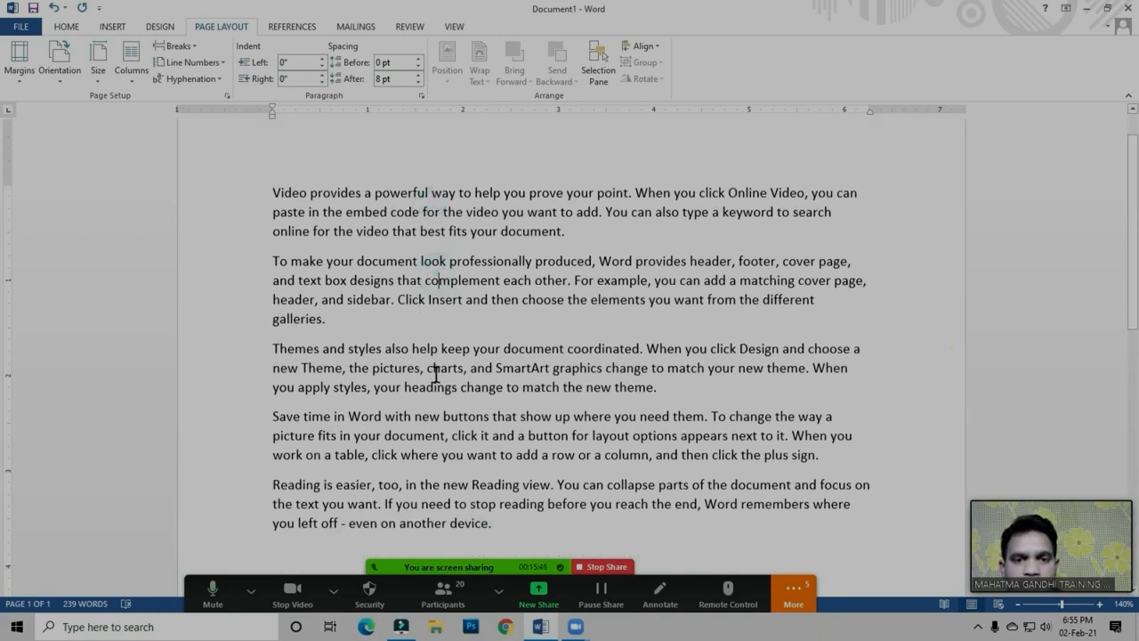
{"action": "left_click", "coordinate": [447, 497]}
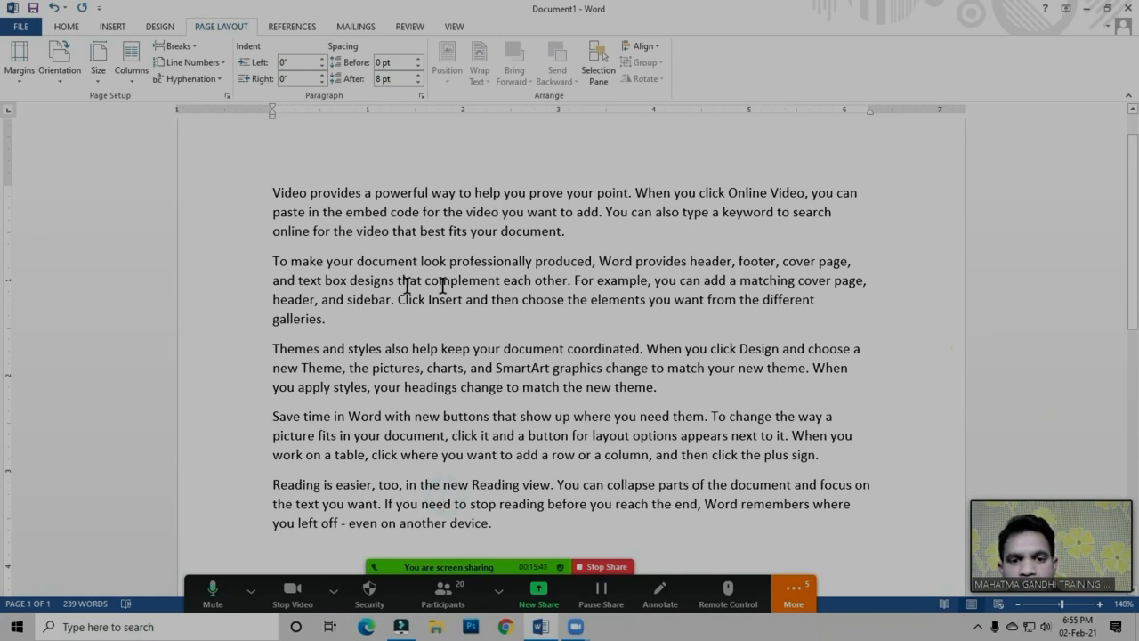
{"action": "left_click", "coordinate": [447, 370]}
{"action": "left_click", "coordinate": [473, 367]}
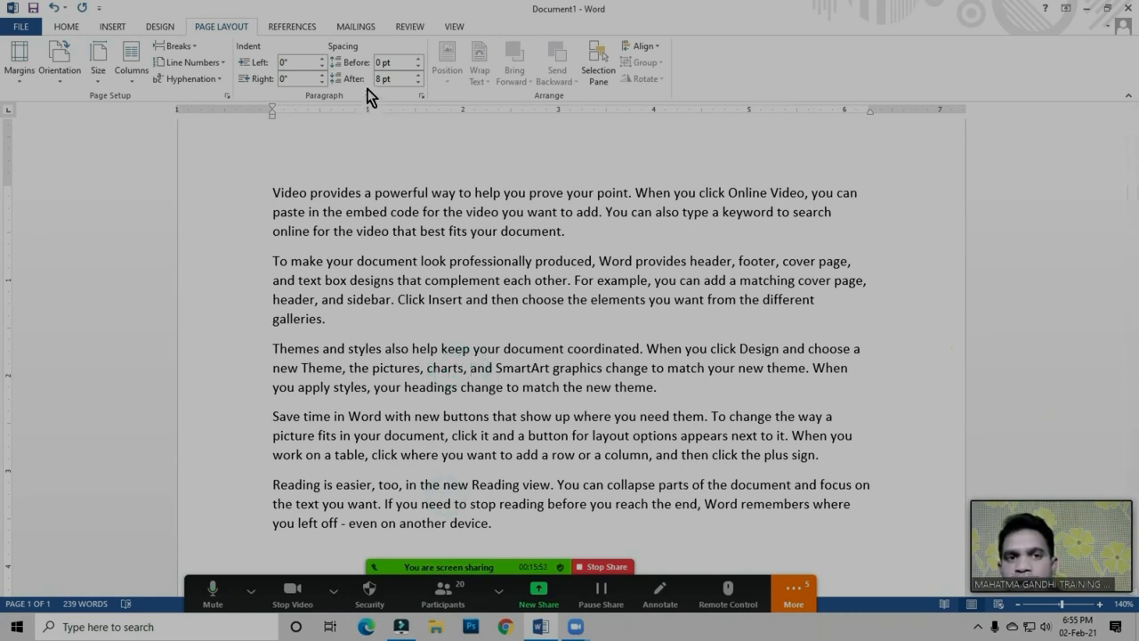
{"action": "left_click", "coordinate": [418, 74]}
{"action": "left_click", "coordinate": [418, 75]}
{"action": "left_click", "coordinate": [418, 75]}
{"action": "left_click", "coordinate": [417, 74]}
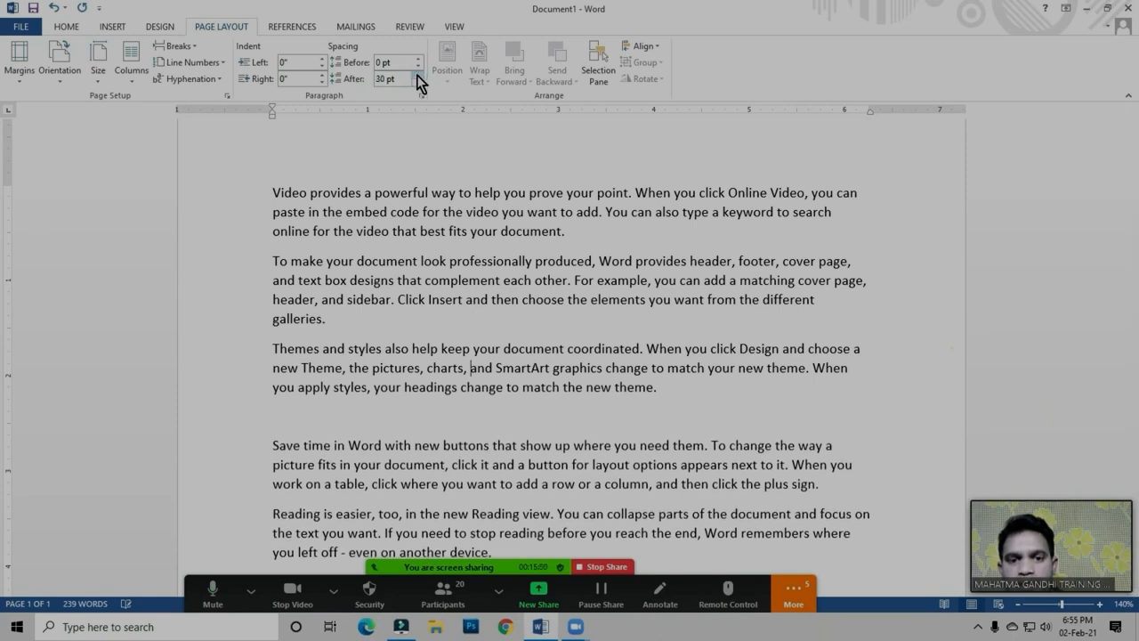
{"action": "left_click", "coordinate": [418, 74]}
{"action": "left_click", "coordinate": [417, 74]}
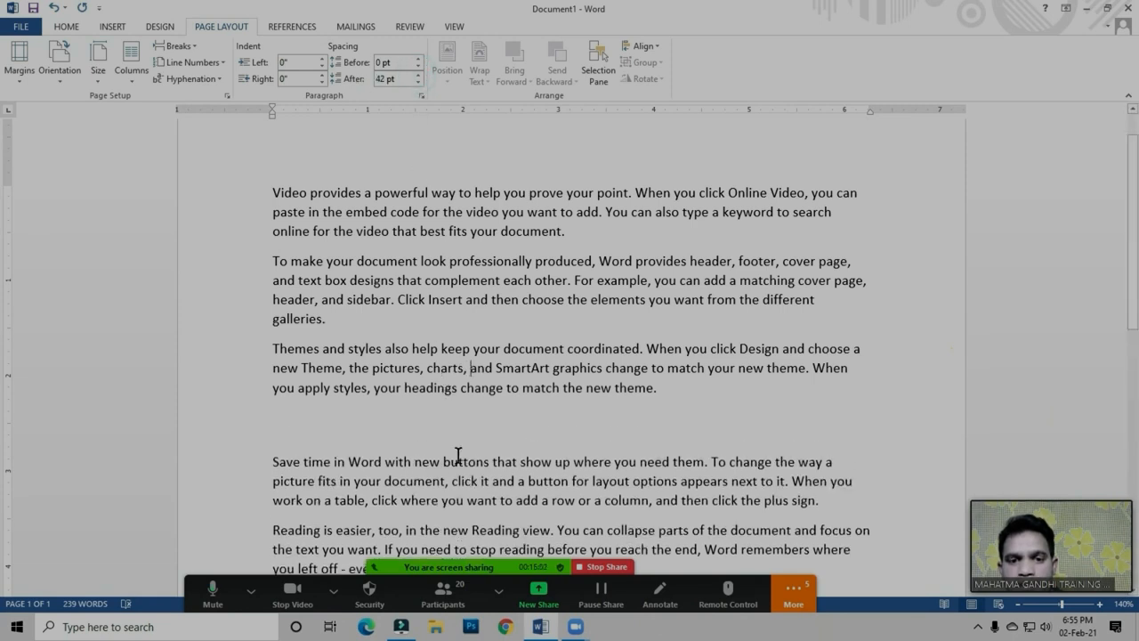
{"action": "left_click", "coordinate": [418, 75]}
{"action": "left_click", "coordinate": [418, 75]}
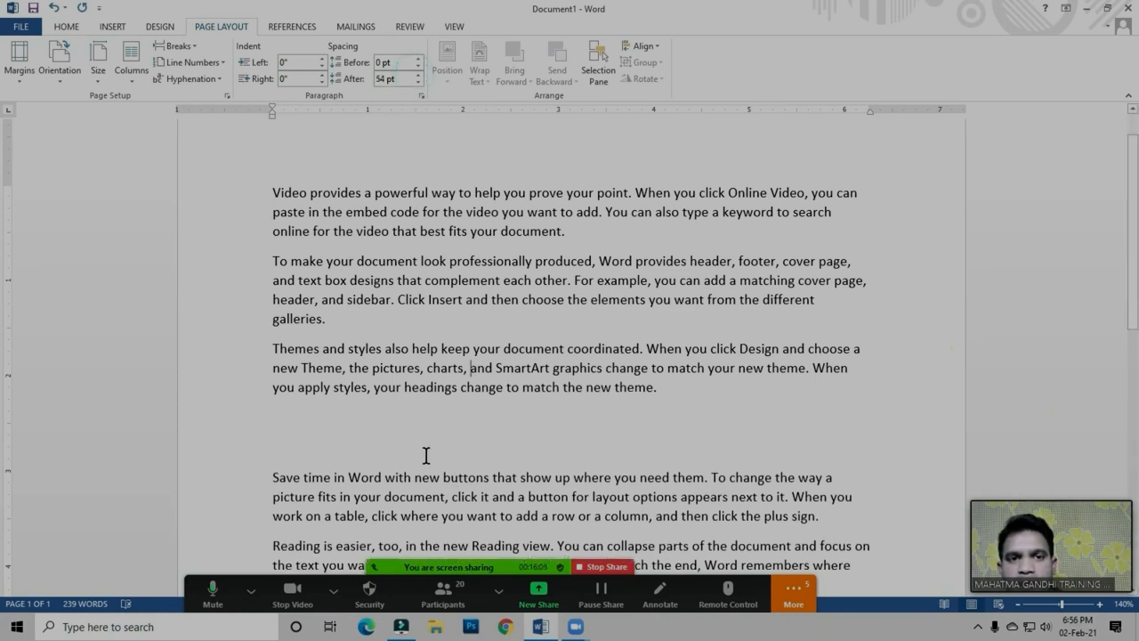
Reduce the spacing after the third paragraph to 18 pt
{"action": "left_click", "coordinate": [417, 83]}
{"action": "left_click", "coordinate": [418, 83]}
{"action": "left_click", "coordinate": [418, 83]}
{"action": "left_click", "coordinate": [418, 83]}
{"action": "left_click", "coordinate": [418, 83]}
{"action": "left_click", "coordinate": [417, 83]}
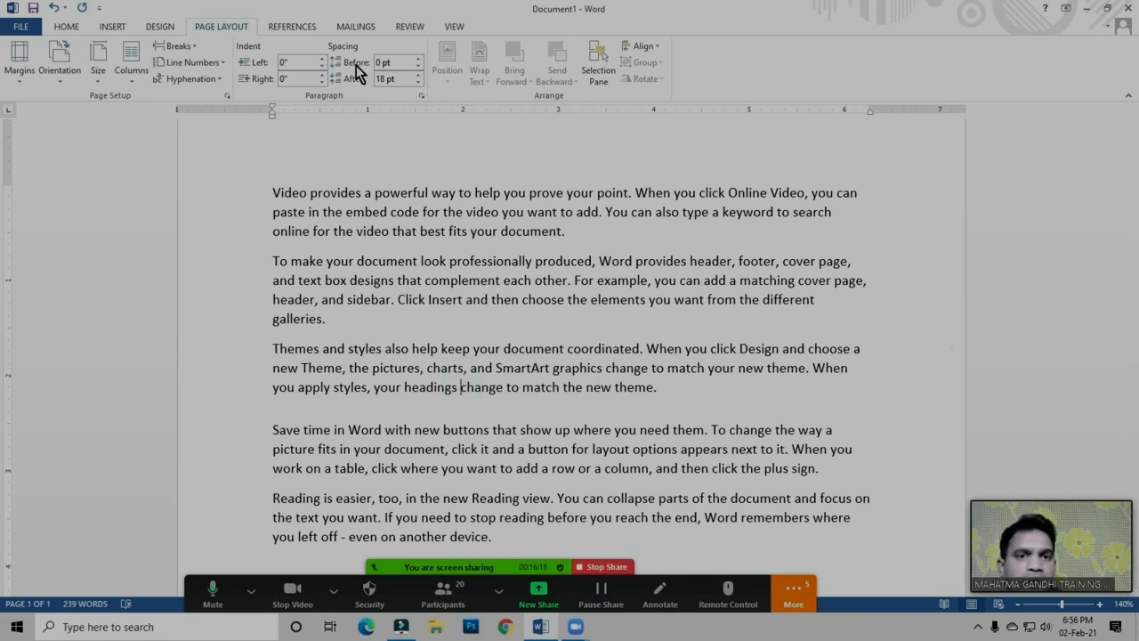
Increase the spacing before the third paragraph to 90 pt
{"action": "left_click", "coordinate": [418, 59]}
{"action": "left_click", "coordinate": [418, 58]}
{"action": "left_click", "coordinate": [419, 59]}
{"action": "left_click", "coordinate": [418, 59]}
{"action": "left_click", "coordinate": [418, 59]}
{"action": "left_click", "coordinate": [419, 59]}
{"action": "left_click", "coordinate": [418, 58]}
{"action": "left_click", "coordinate": [419, 59]}
{"action": "left_click", "coordinate": [418, 59]}
{"action": "left_click", "coordinate": [418, 59]}
{"action": "left_click", "coordinate": [418, 59]}
{"action": "left_click", "coordinate": [420, 59]}
{"action": "left_click", "coordinate": [420, 59]}
{"action": "left_click", "coordinate": [420, 59]}
{"action": "left_click", "coordinate": [421, 59]}
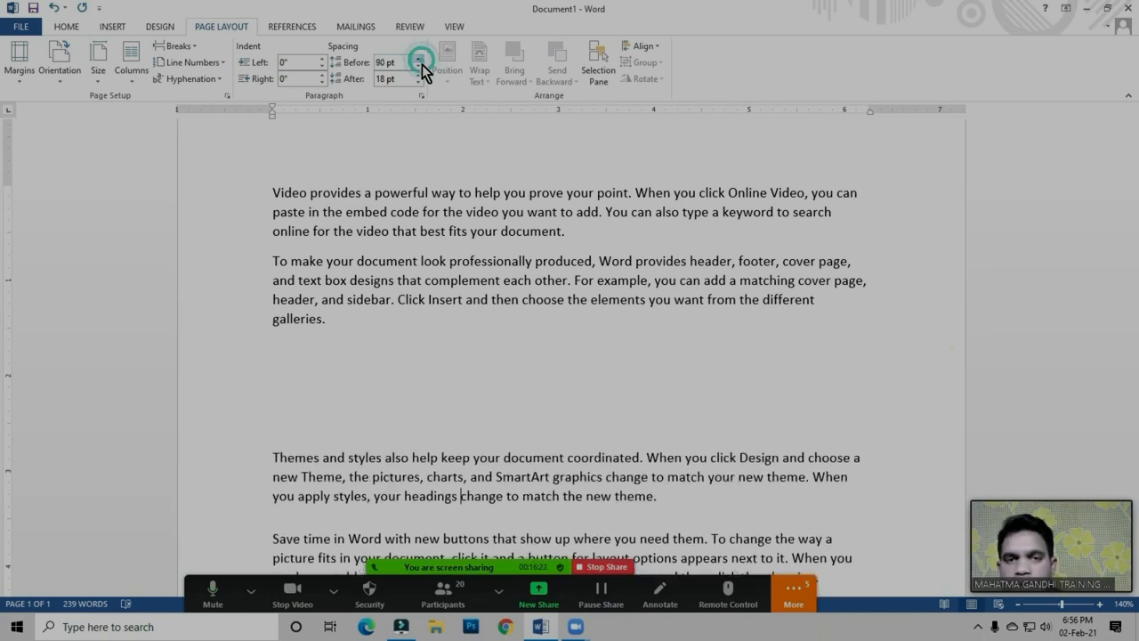
Reduce the spacing before the third paragraph to 30 pt and place the cursor in the second paragraph
{"action": "left_click", "coordinate": [418, 66]}
{"action": "left_click", "coordinate": [418, 66]}
{"action": "left_click", "coordinate": [418, 66]}
{"action": "left_click", "coordinate": [419, 66]}
{"action": "left_click", "coordinate": [419, 66]}
{"action": "left_click", "coordinate": [418, 66]}
{"action": "left_click", "coordinate": [418, 66]}
{"action": "left_click", "coordinate": [419, 66]}
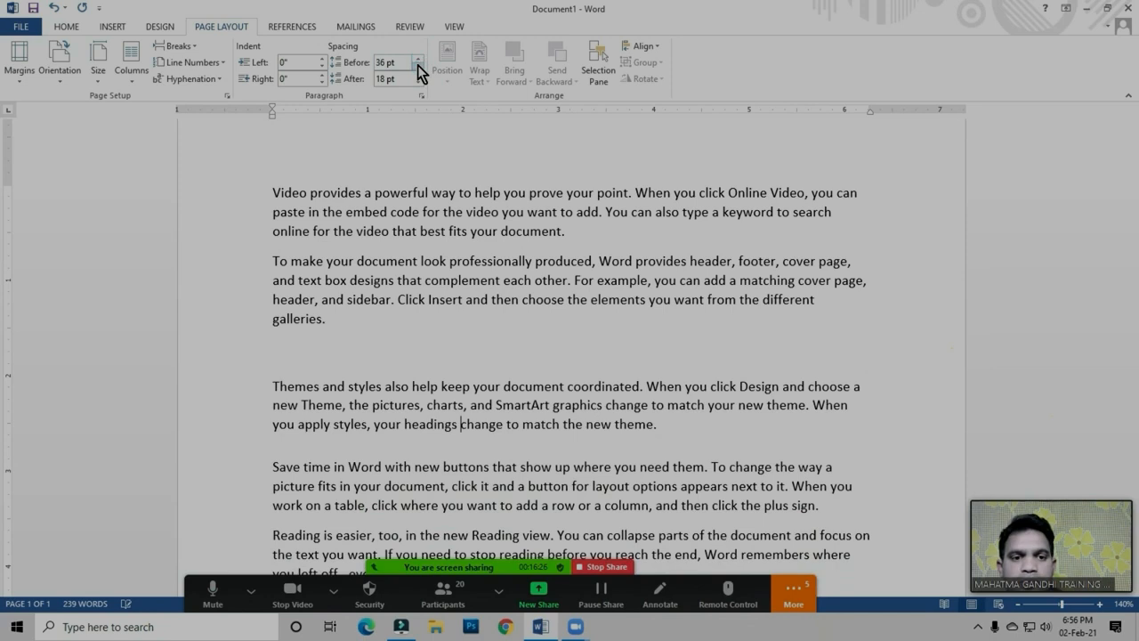
{"action": "left_click", "coordinate": [418, 66]}
{"action": "left_click", "coordinate": [399, 256]}
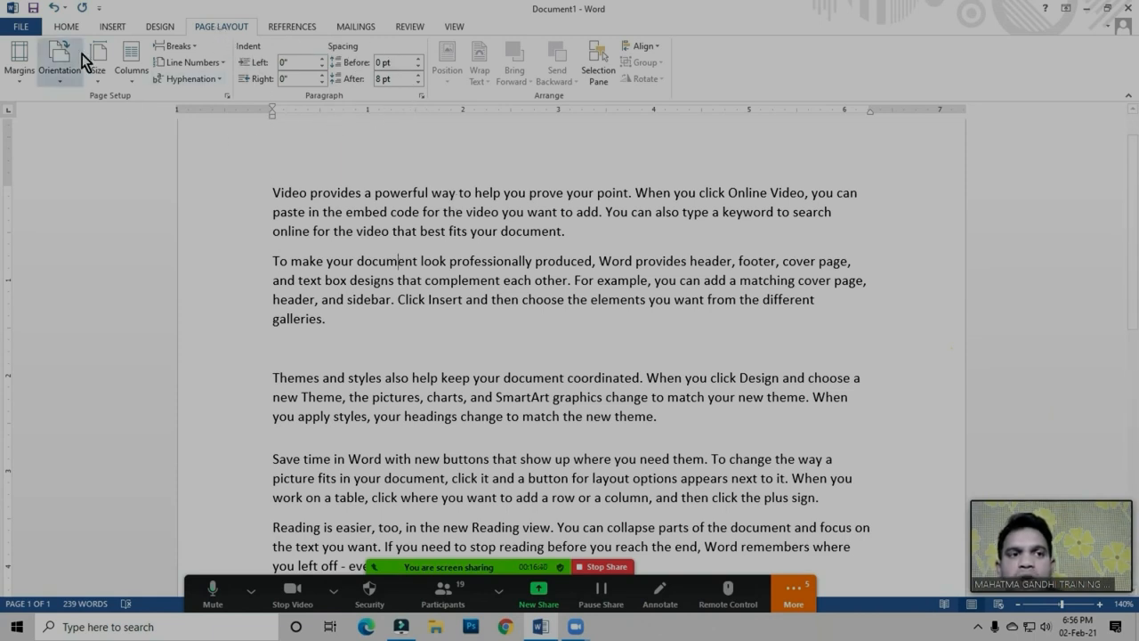
{"action": "left_click", "coordinate": [67, 26]}
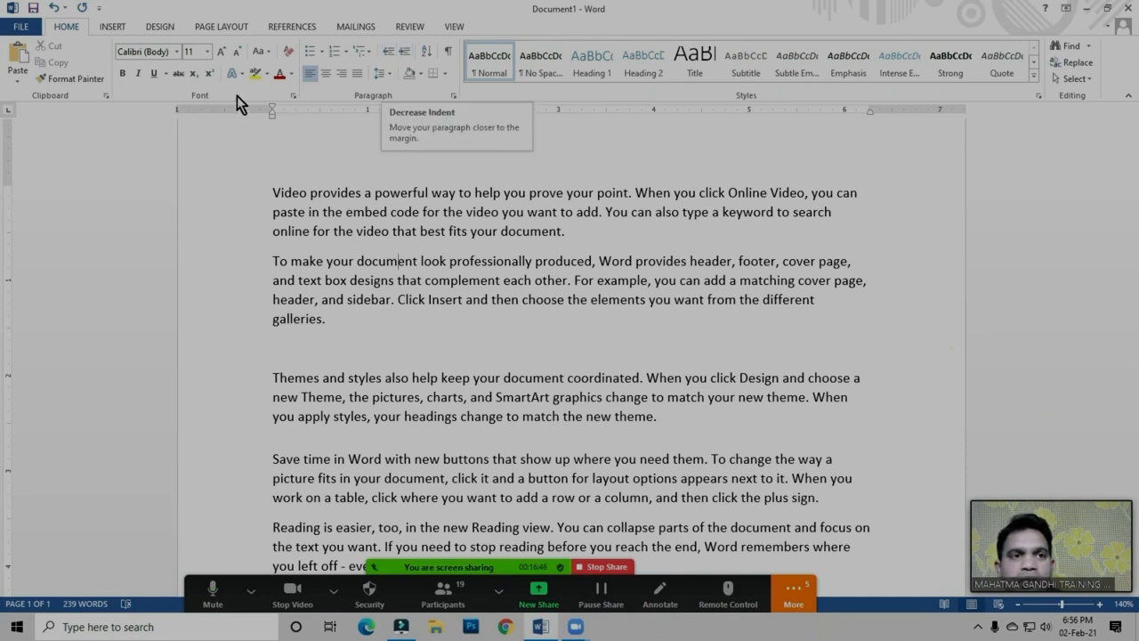
{"action": "left_click", "coordinate": [222, 27]}
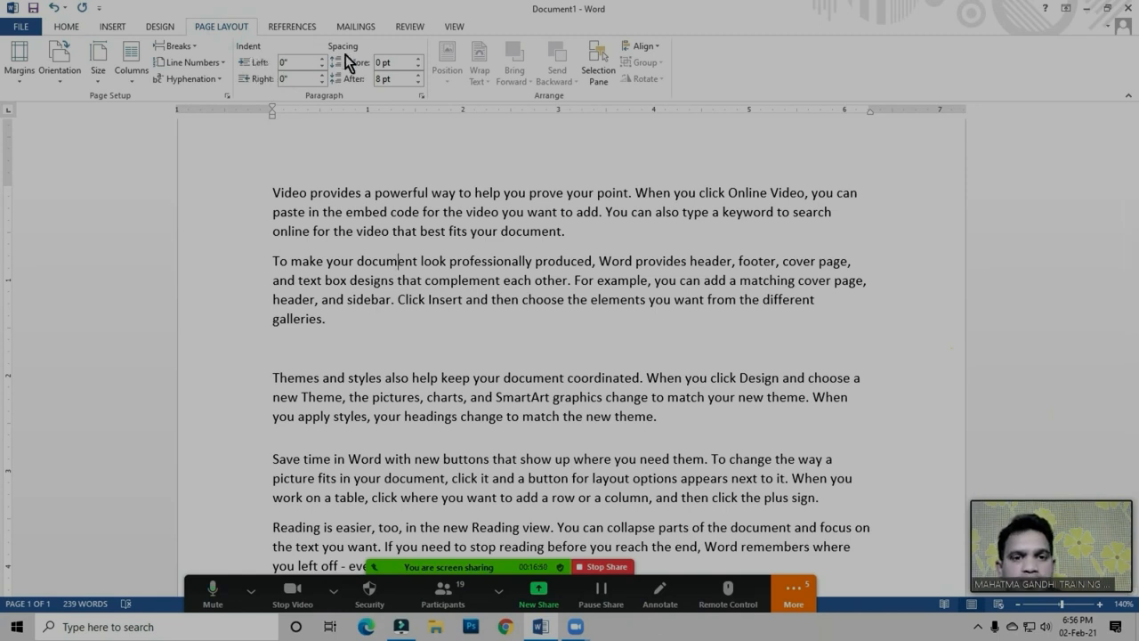
{"action": "left_click", "coordinate": [380, 283]}
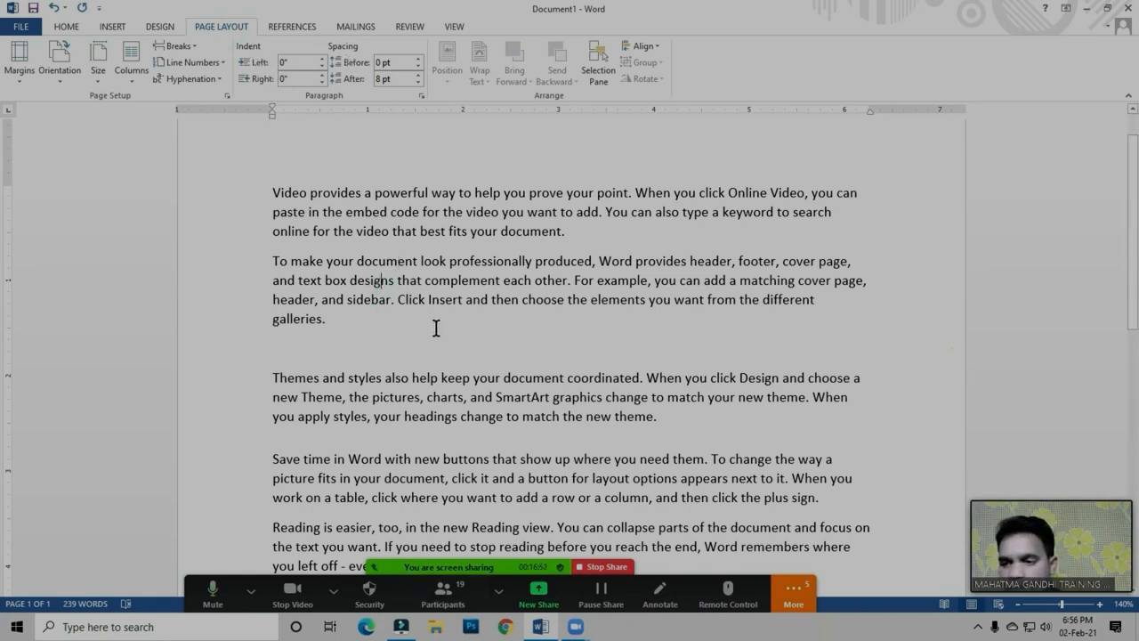
Ask all participants of the Zoom meeting to unmute from the participant list and close the list
{"action": "left_click", "coordinate": [444, 590]}
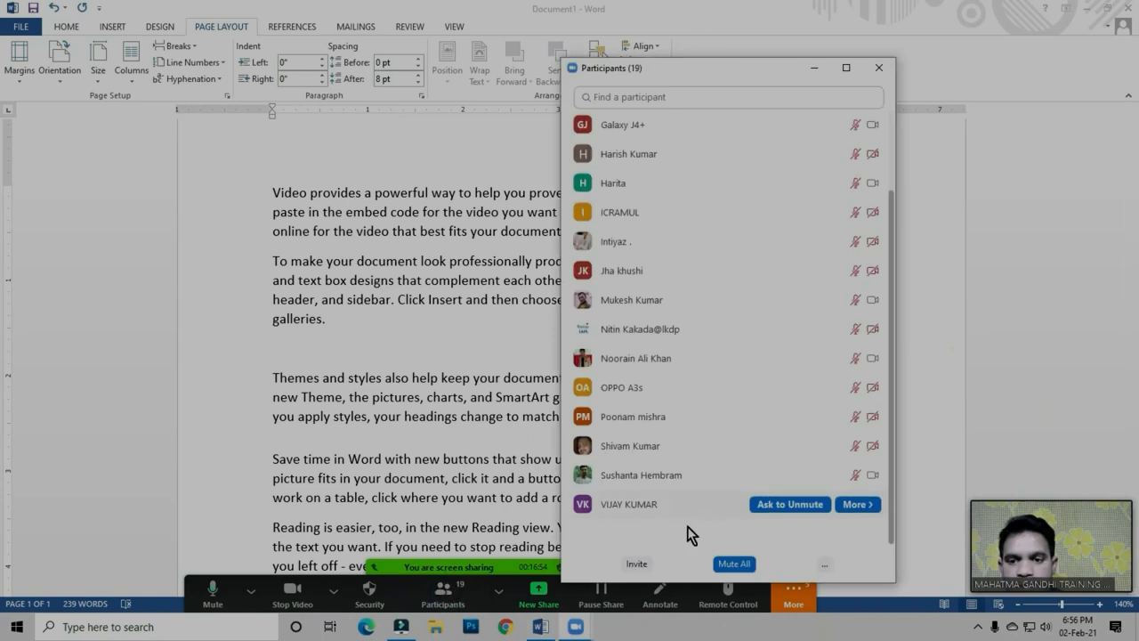
{"action": "left_click", "coordinate": [828, 566]}
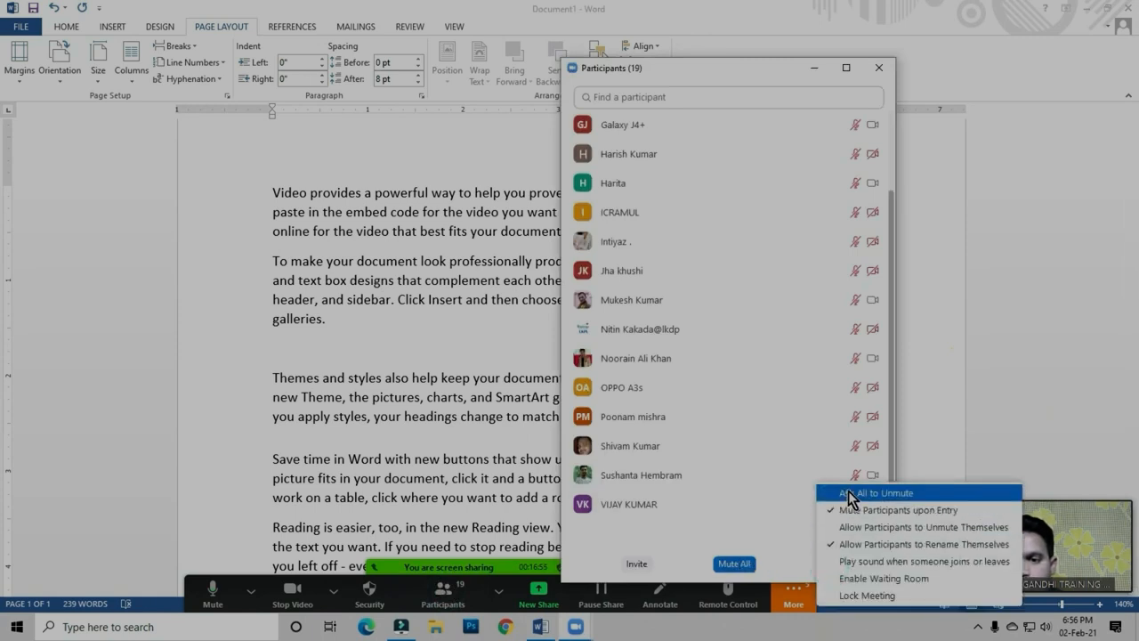
{"action": "left_click", "coordinate": [843, 495]}
{"action": "left_click", "coordinate": [879, 68]}
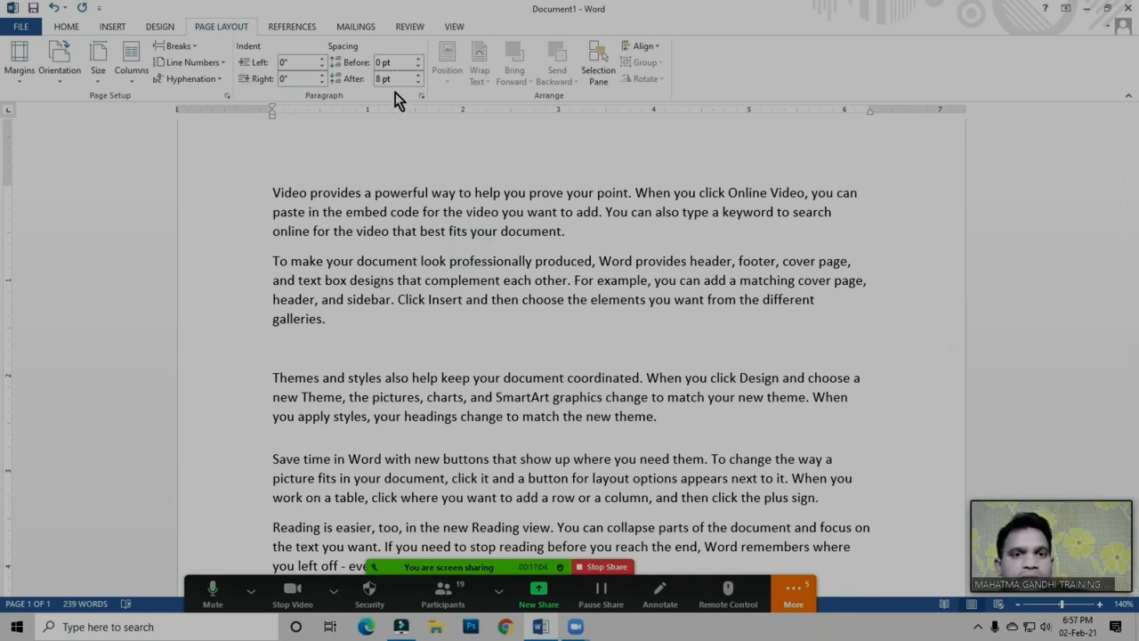
{"action": "left_click", "coordinate": [250, 42]}
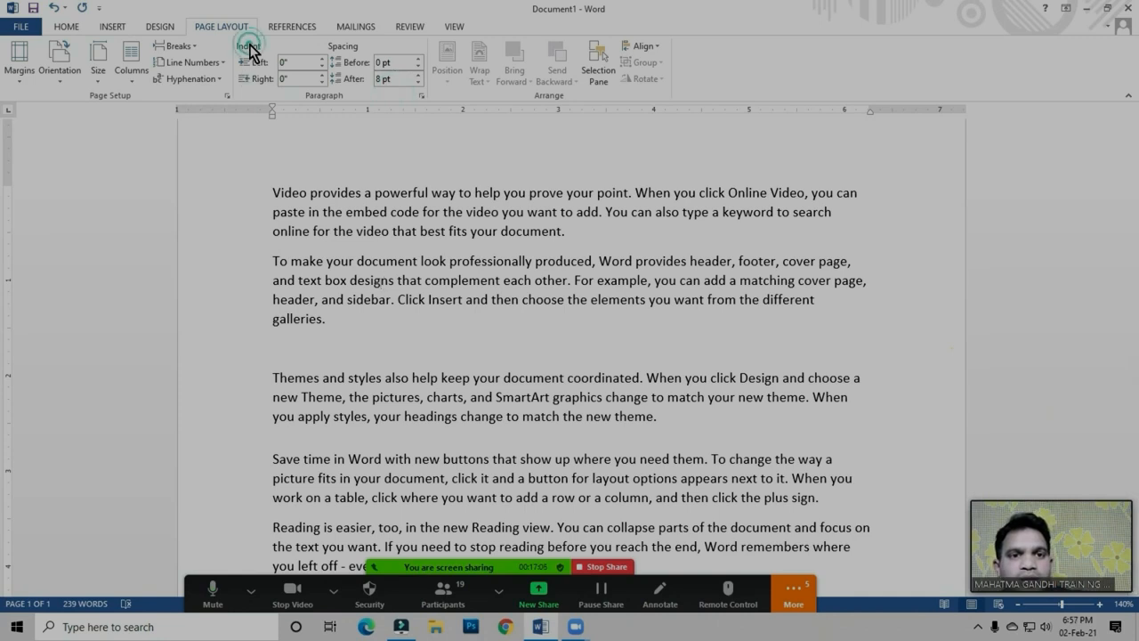
Mute all Zoom meeting participants, close the participant list and return the cursor to the document's first paragraph
{"action": "left_click", "coordinate": [442, 594]}
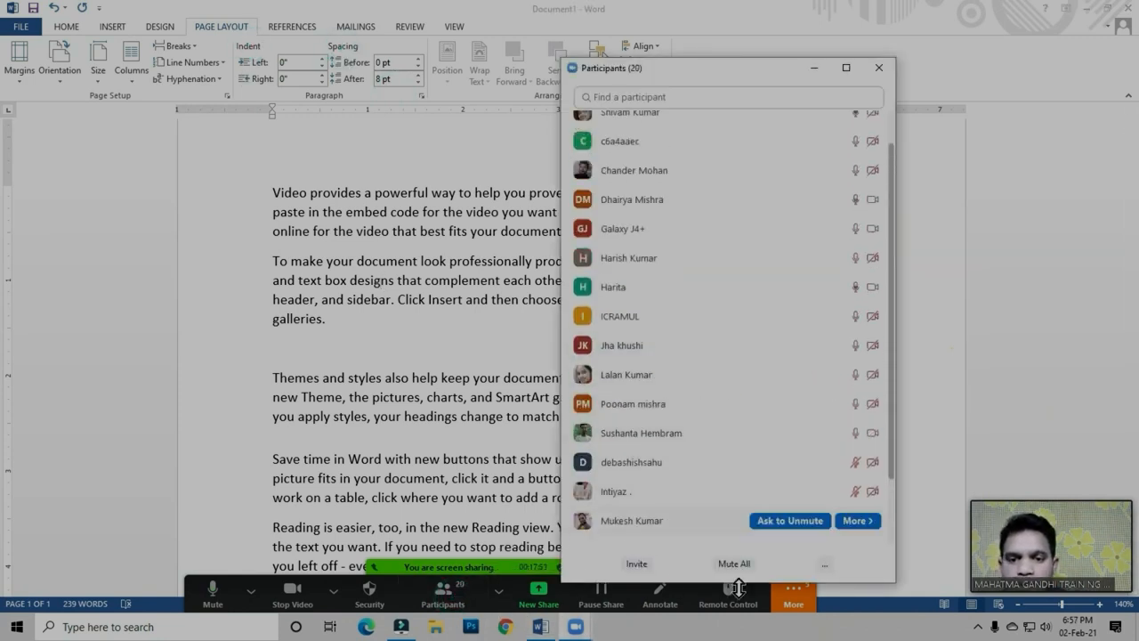
{"action": "left_click", "coordinate": [750, 564]}
{"action": "left_click", "coordinate": [577, 323]}
{"action": "left_click", "coordinate": [622, 351]}
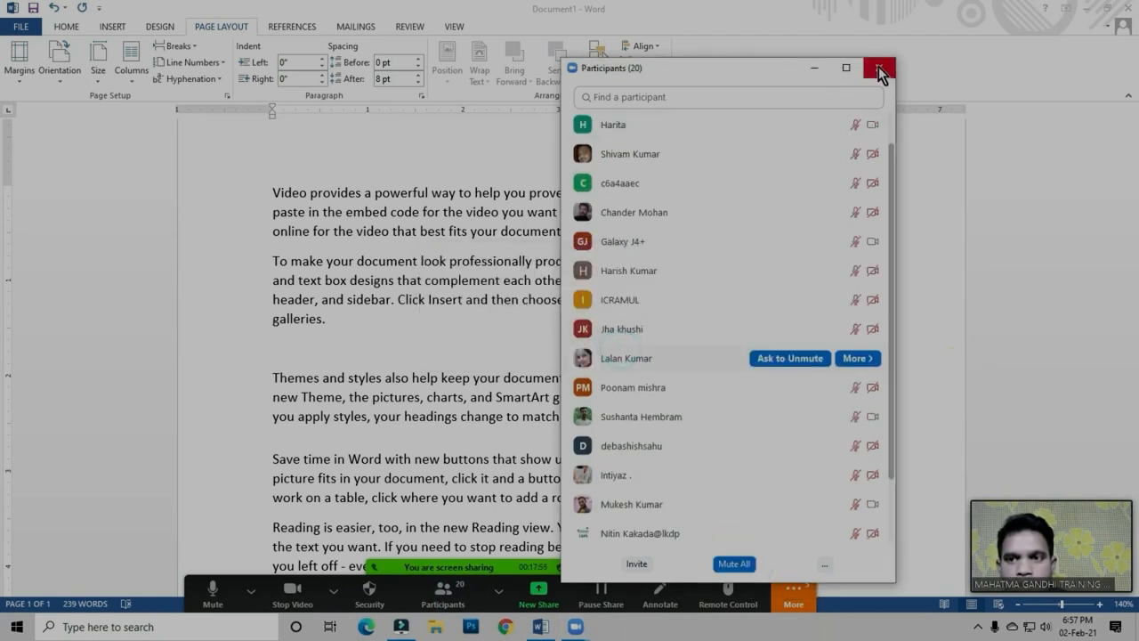
{"action": "left_click", "coordinate": [879, 66]}
{"action": "left_click", "coordinate": [495, 254]}
{"action": "left_click", "coordinate": [508, 235]}
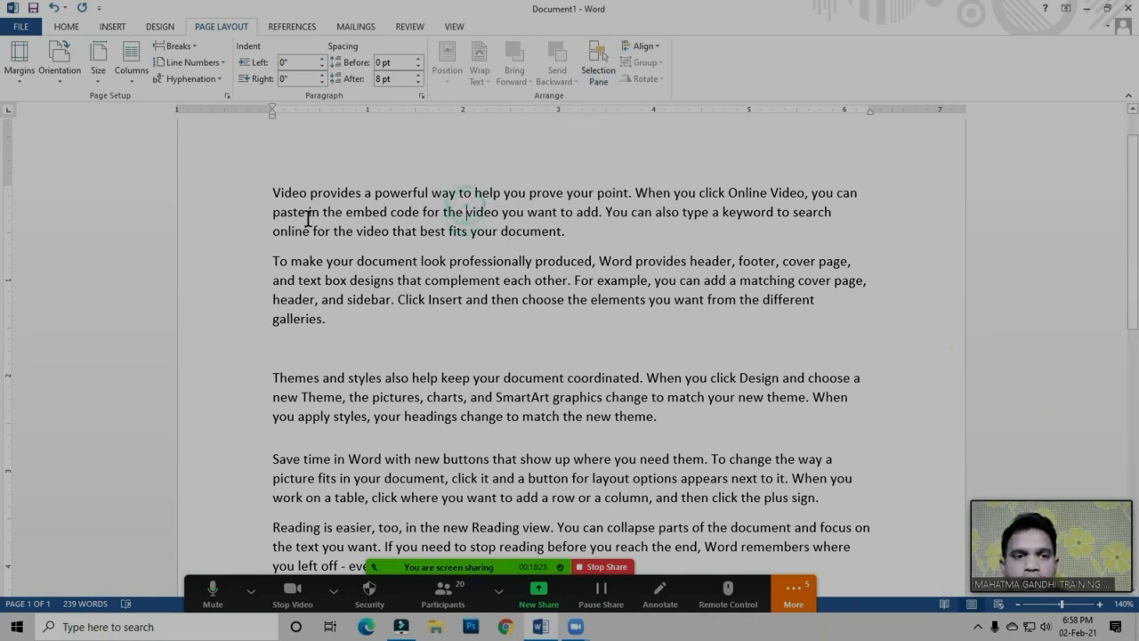
Look through the available page break and section break types without inserting any
{"action": "left_click", "coordinate": [257, 187]}
{"action": "left_click", "coordinate": [504, 279]}
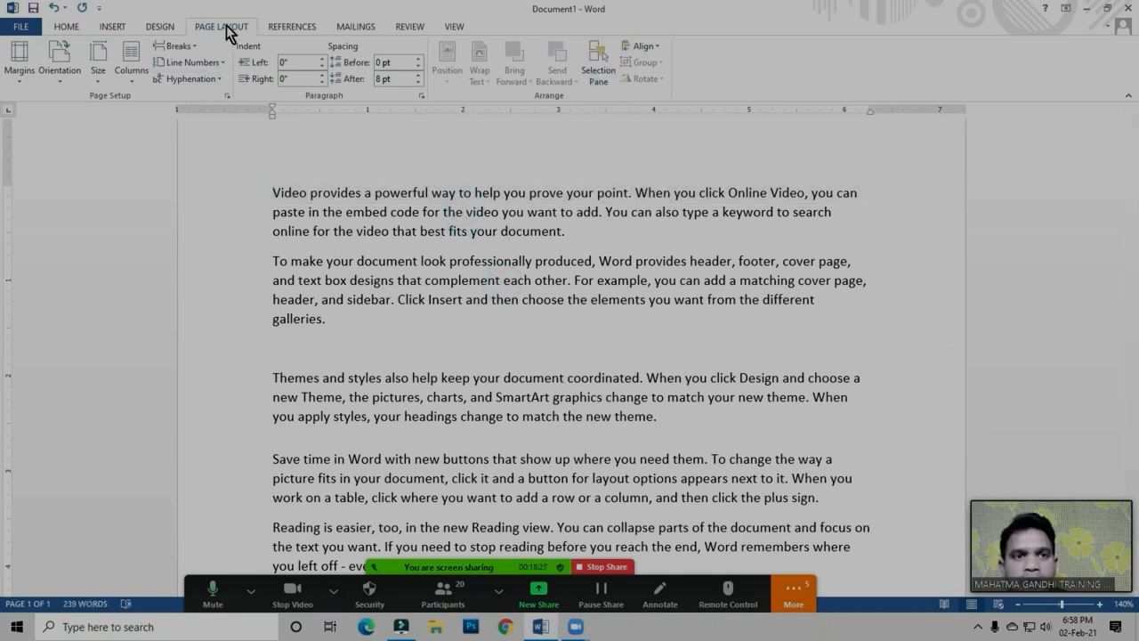
{"action": "left_click", "coordinate": [176, 46]}
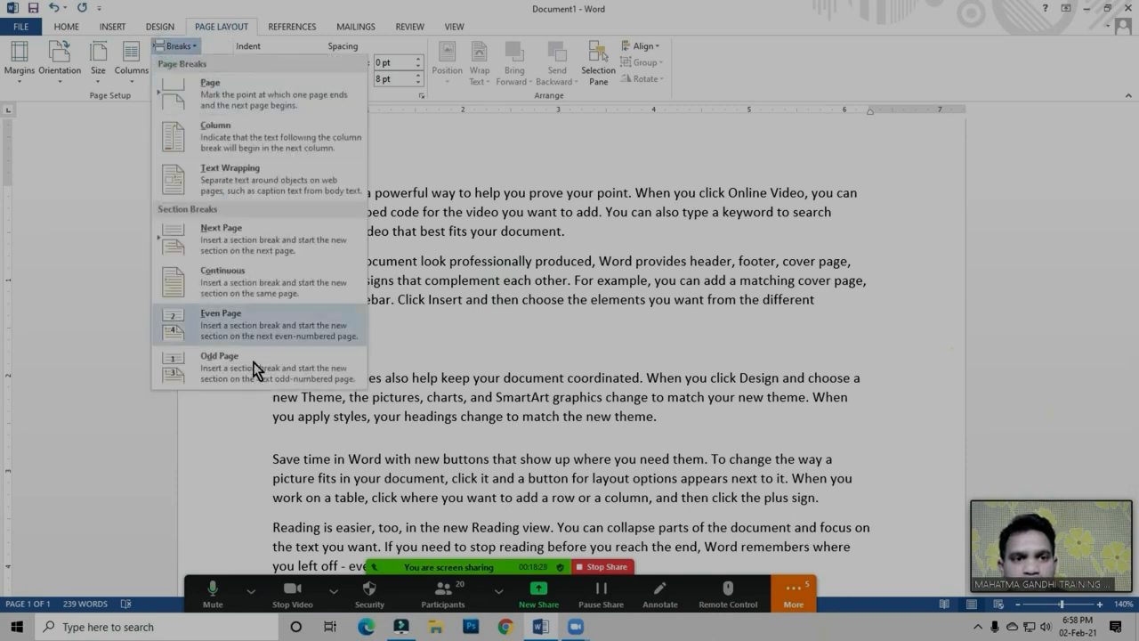
{"action": "left_click", "coordinate": [434, 271]}
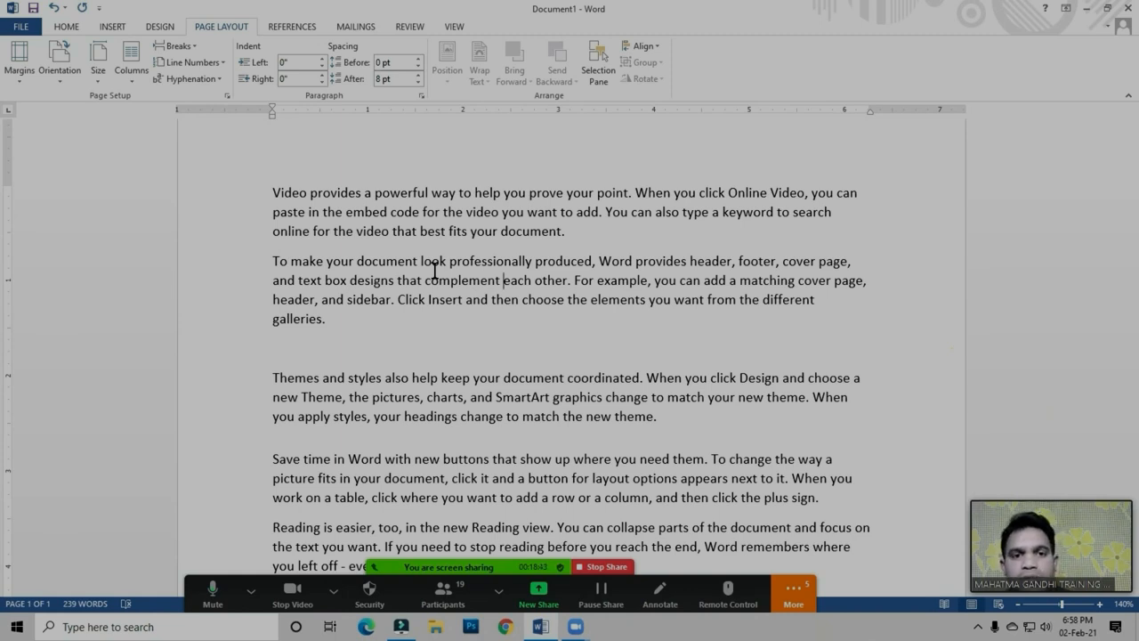
Move the Zoom participant list higher, ask all participants to unmute and close the list
{"action": "left_click", "coordinate": [438, 595]}
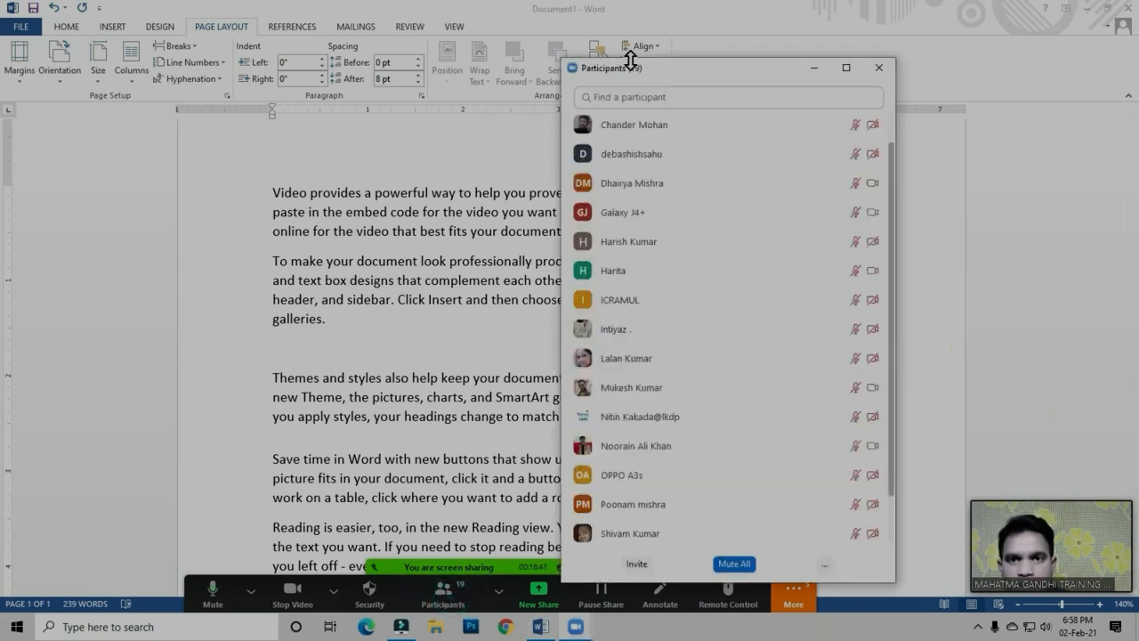
{"action": "left_click_drag", "start_coordinate": [656, 66], "coordinate": [646, 136]}
{"action": "left_click_drag", "start_coordinate": [718, 127], "coordinate": [717, 32]}
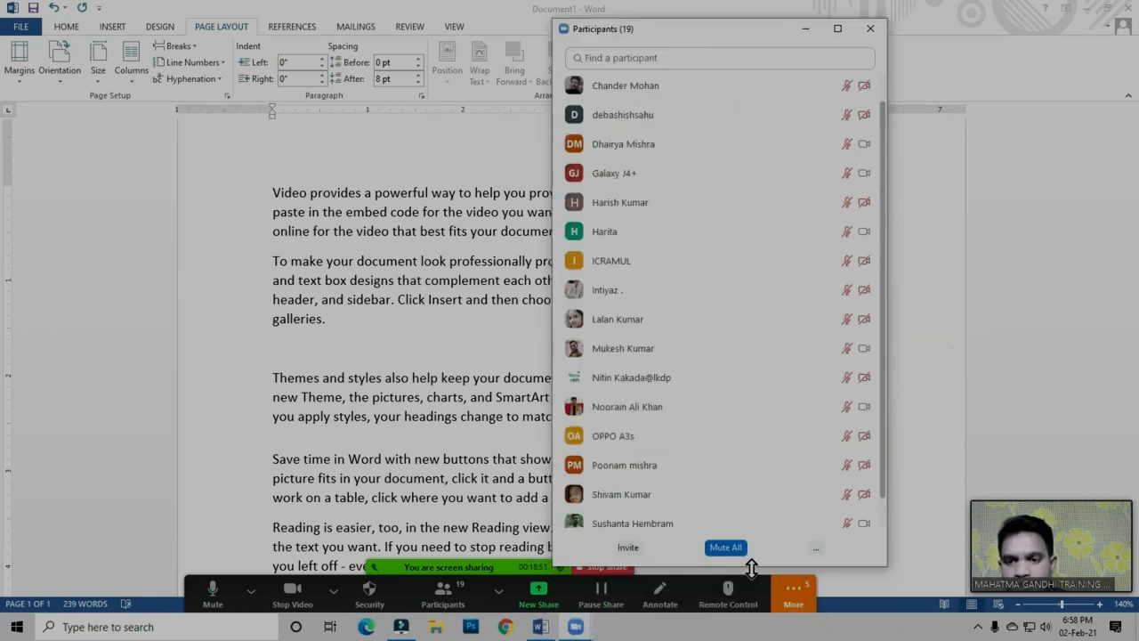
{"action": "left_click", "coordinate": [817, 547]}
{"action": "left_click", "coordinate": [846, 494]}
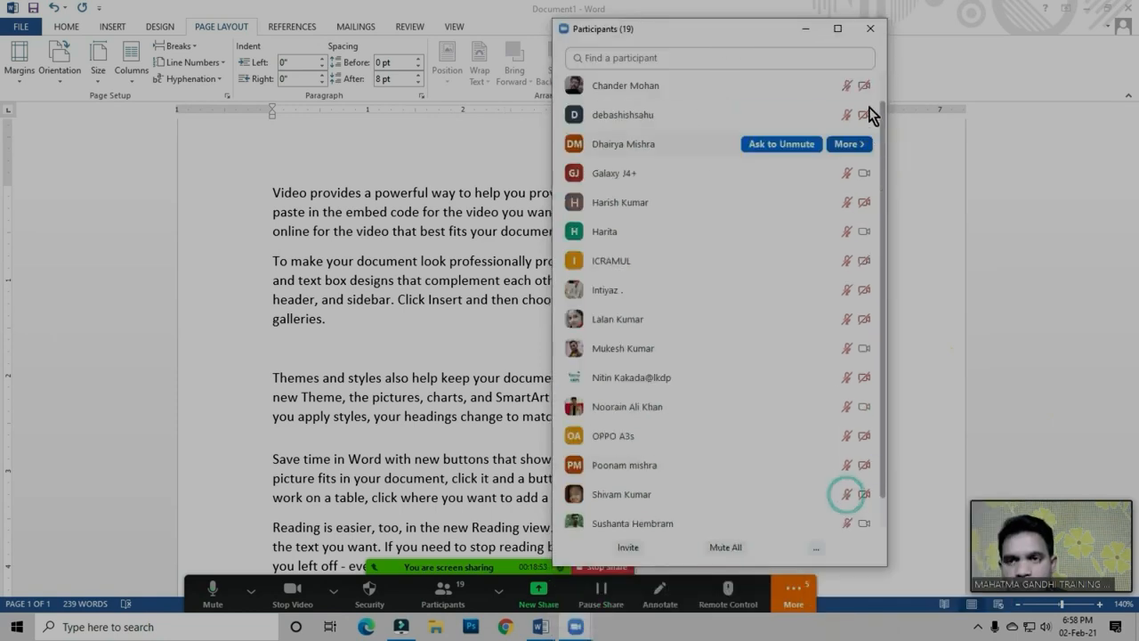
{"action": "left_click", "coordinate": [871, 28]}
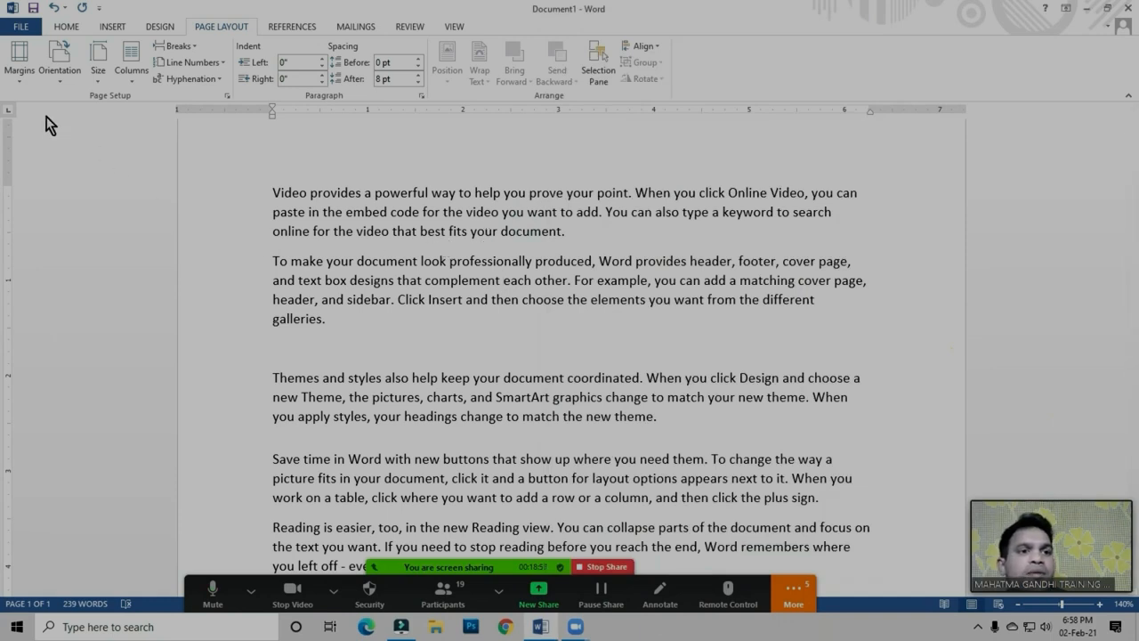
{"action": "left_click", "coordinate": [499, 188]}
{"action": "left_click", "coordinate": [498, 190]}
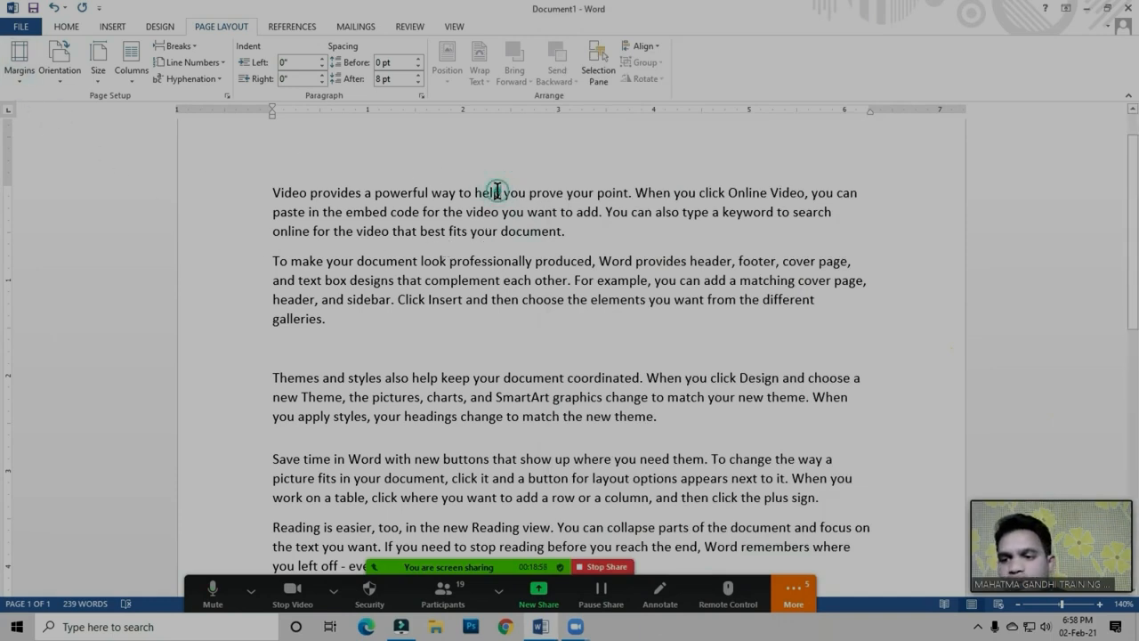
{"action": "left_click", "coordinate": [488, 195]}
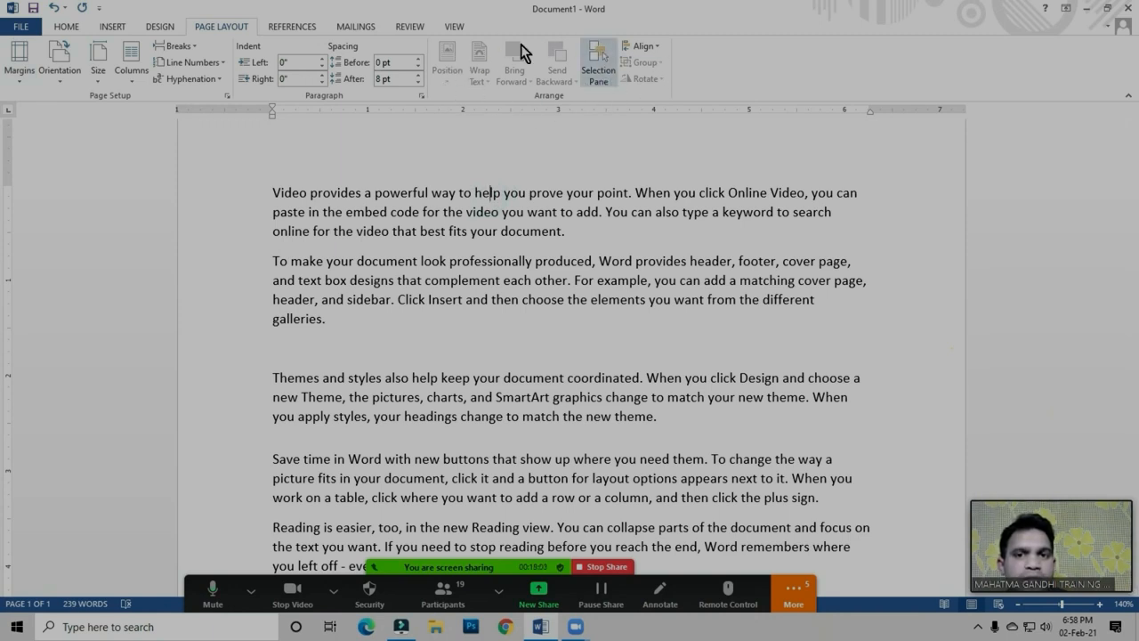
{"action": "left_click", "coordinate": [475, 194]}
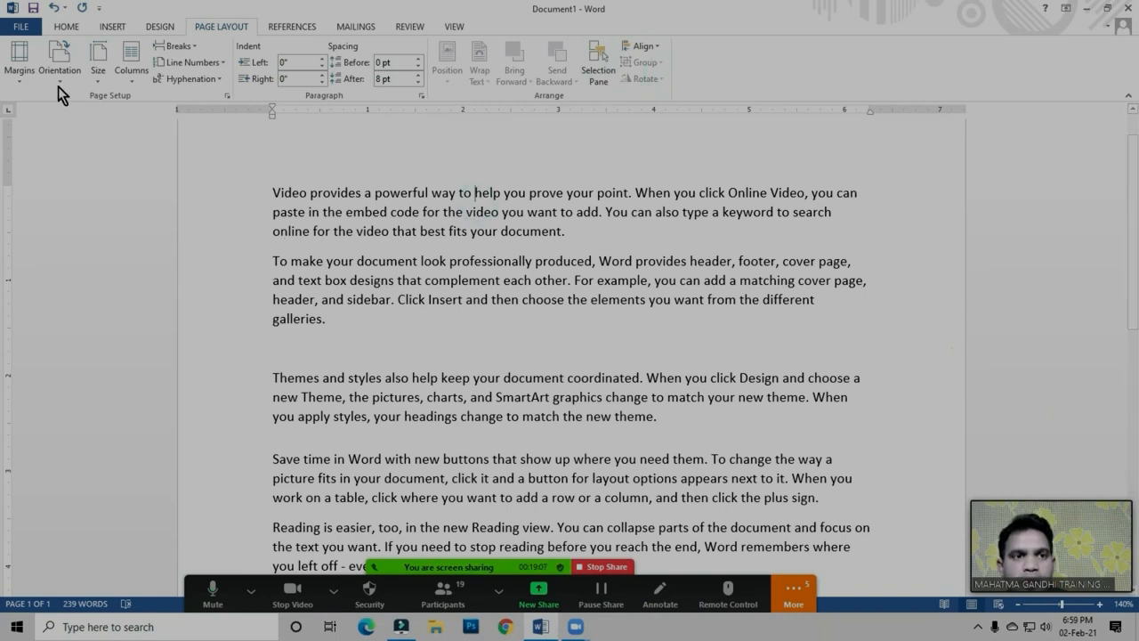
{"action": "left_click", "coordinate": [473, 176]}
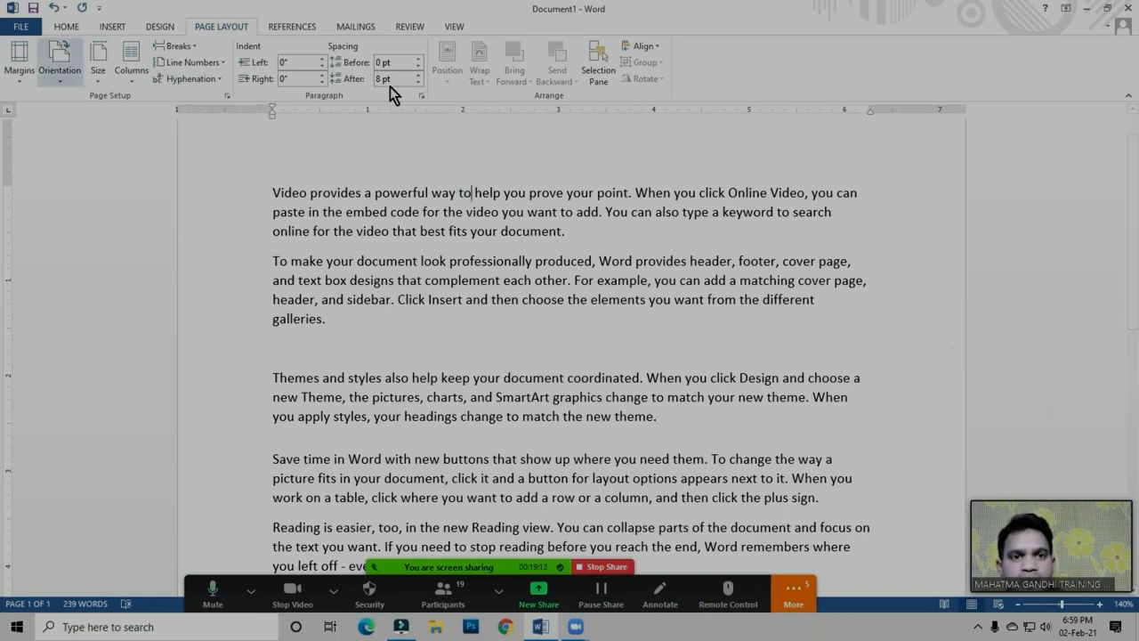
{"action": "left_click", "coordinate": [492, 279]}
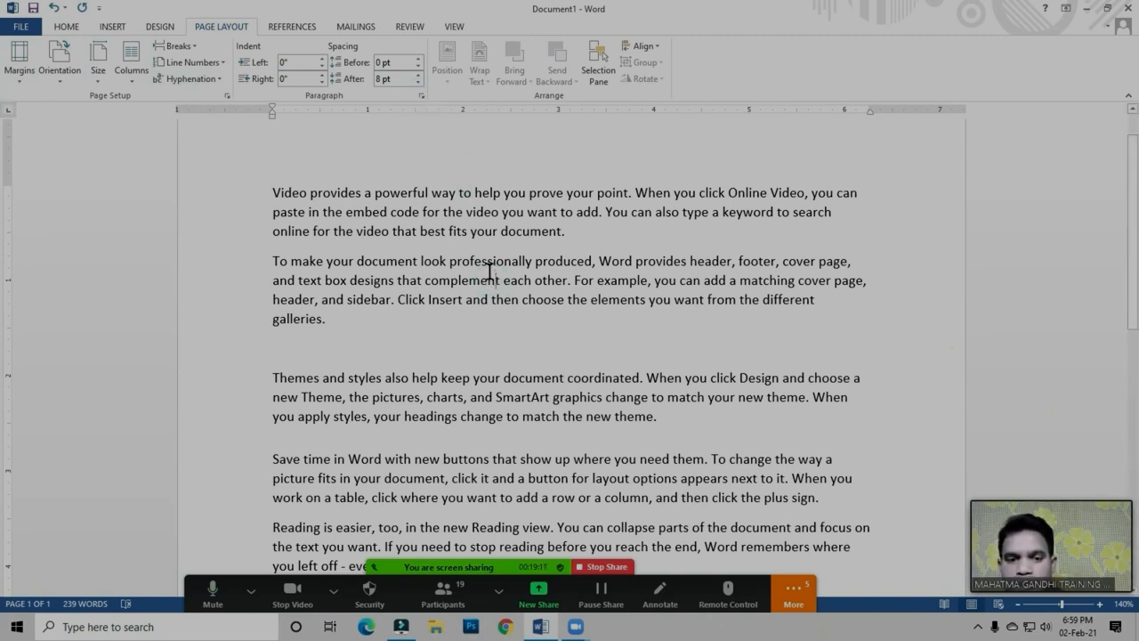
{"action": "left_click", "coordinate": [443, 591]}
Highlight the text from the third paragraph to the document's end and clear the selection with the cursor after the last sentence
{"action": "scroll", "coordinate": [801, 354], "scroll_direction": "down", "scroll_amount": 1}
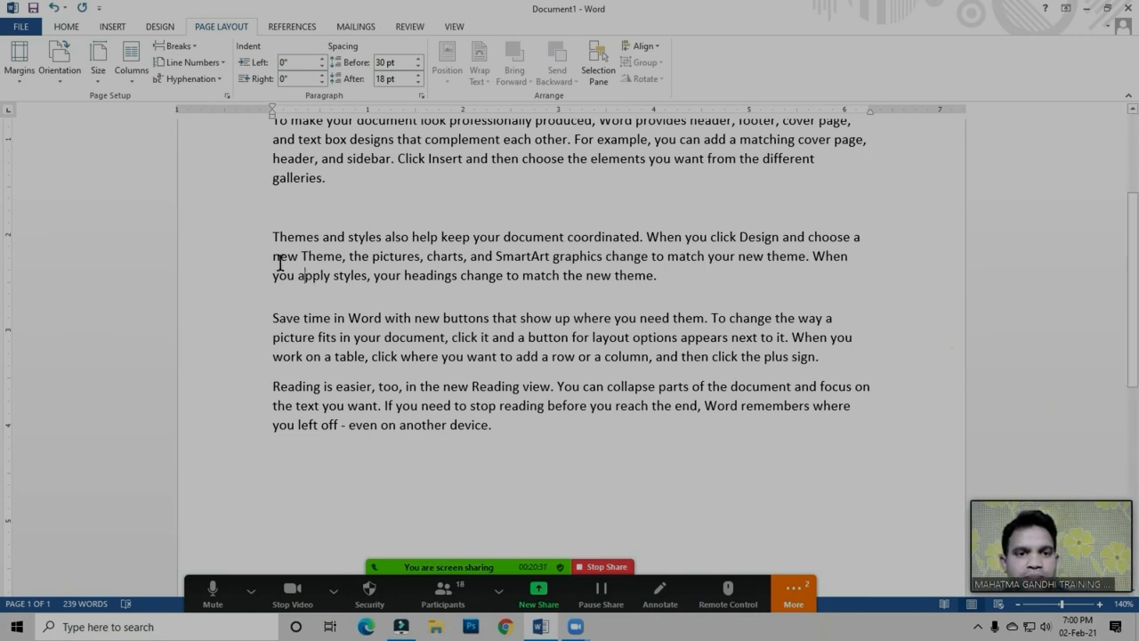
{"action": "left_click_drag", "start_coordinate": [254, 238], "coordinate": [490, 424]}
{"action": "left_click", "coordinate": [491, 425]}
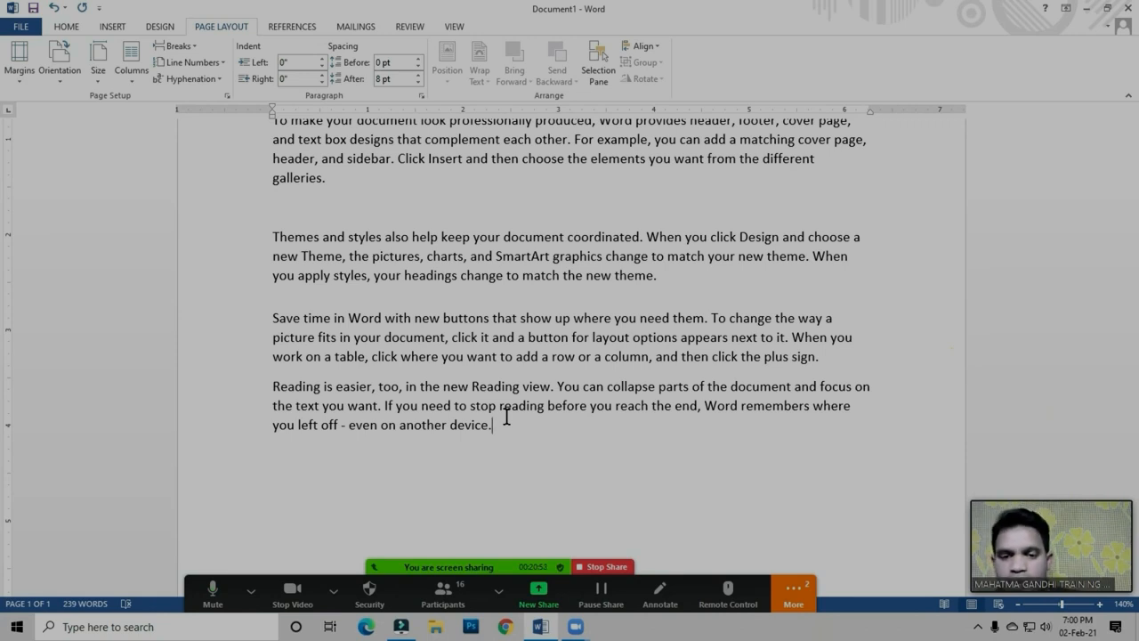
Mute all current and new Zoom participants without allowing them to unmute themselves, close the participant list and return to the document
{"action": "left_click", "coordinate": [448, 605]}
{"action": "left_click", "coordinate": [726, 547]}
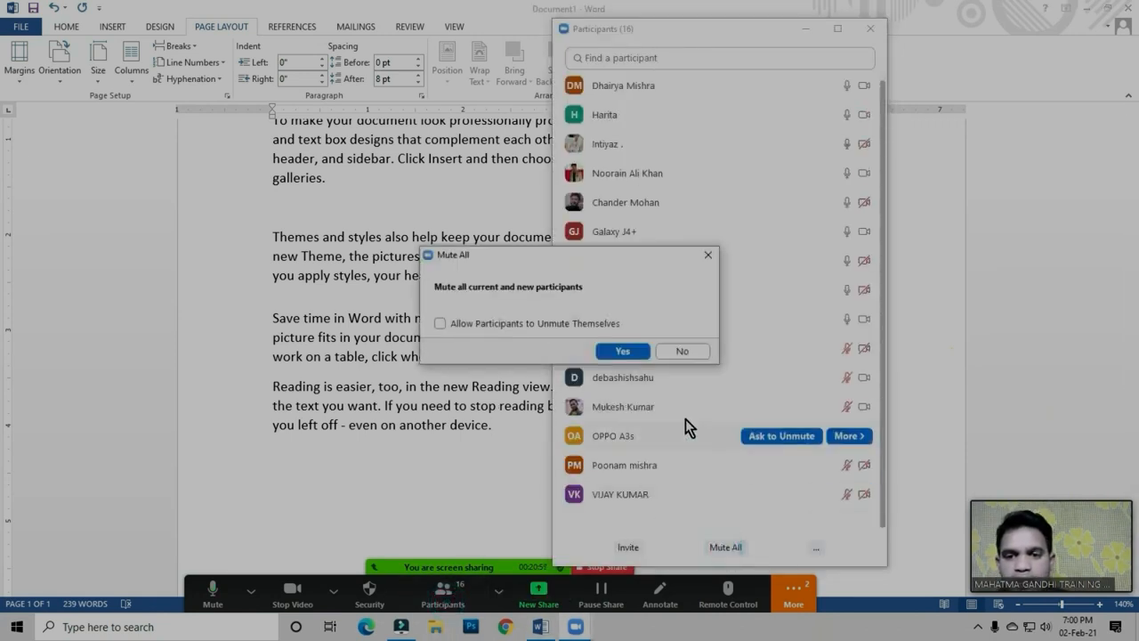
{"action": "left_click", "coordinate": [623, 351]}
{"action": "left_click", "coordinate": [860, 29]}
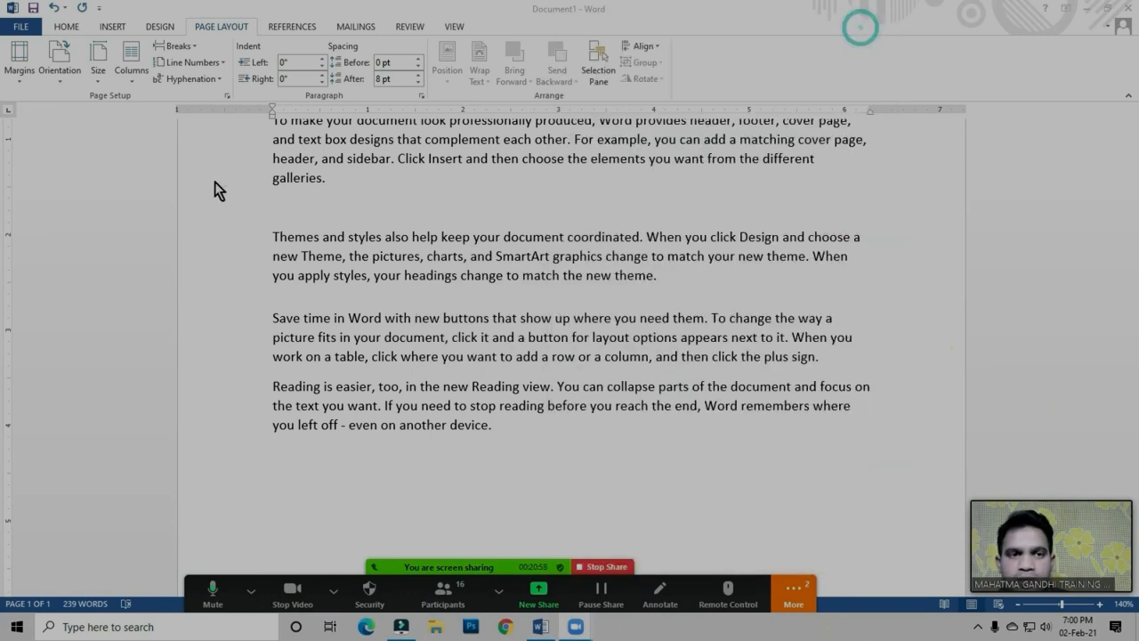
{"action": "left_click", "coordinate": [420, 190]}
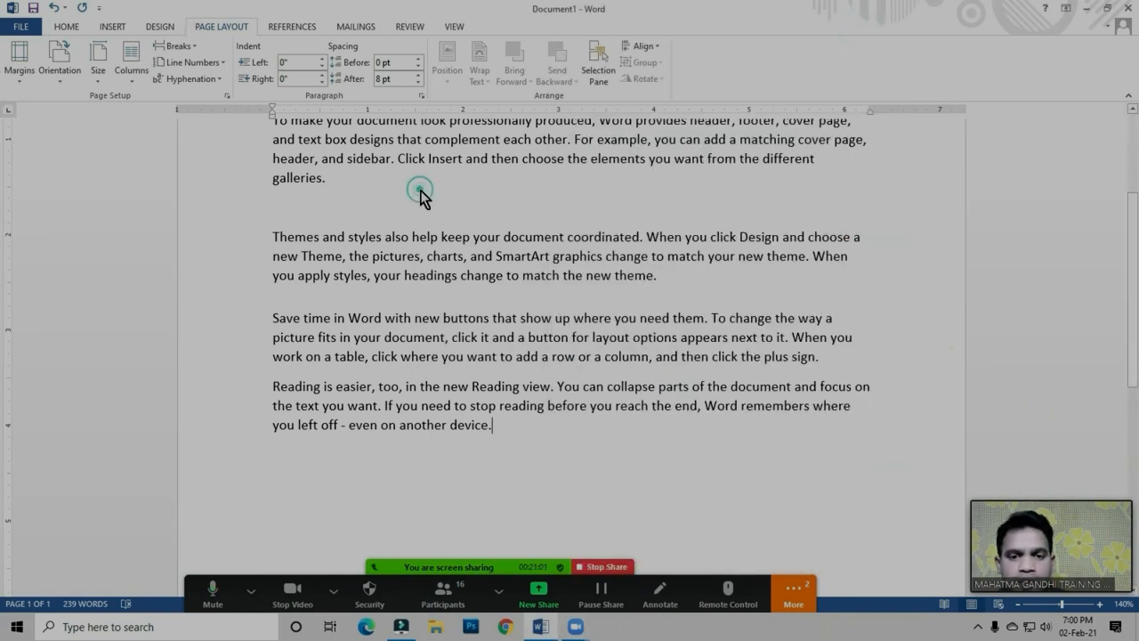
Highlight the text from the second paragraph into the last one, clear the selection and place the cursor in the third paragraph
{"action": "left_click", "coordinate": [453, 237]}
{"action": "scroll", "coordinate": [499, 351], "scroll_direction": "up", "scroll_amount": 2}
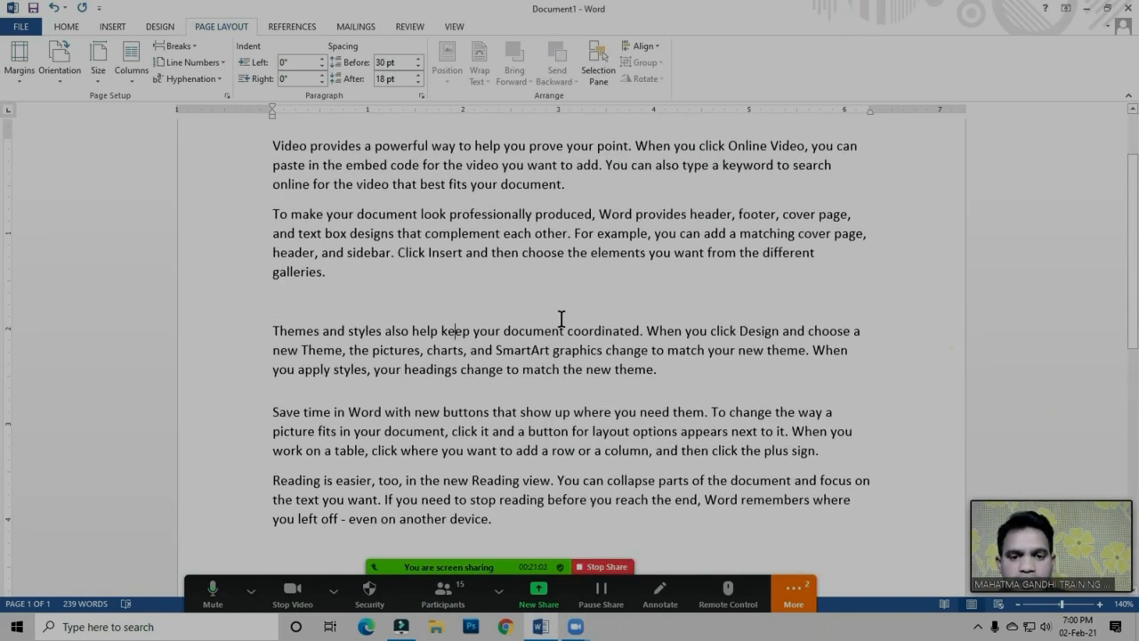
{"action": "left_click_drag", "start_coordinate": [256, 214], "coordinate": [673, 505]}
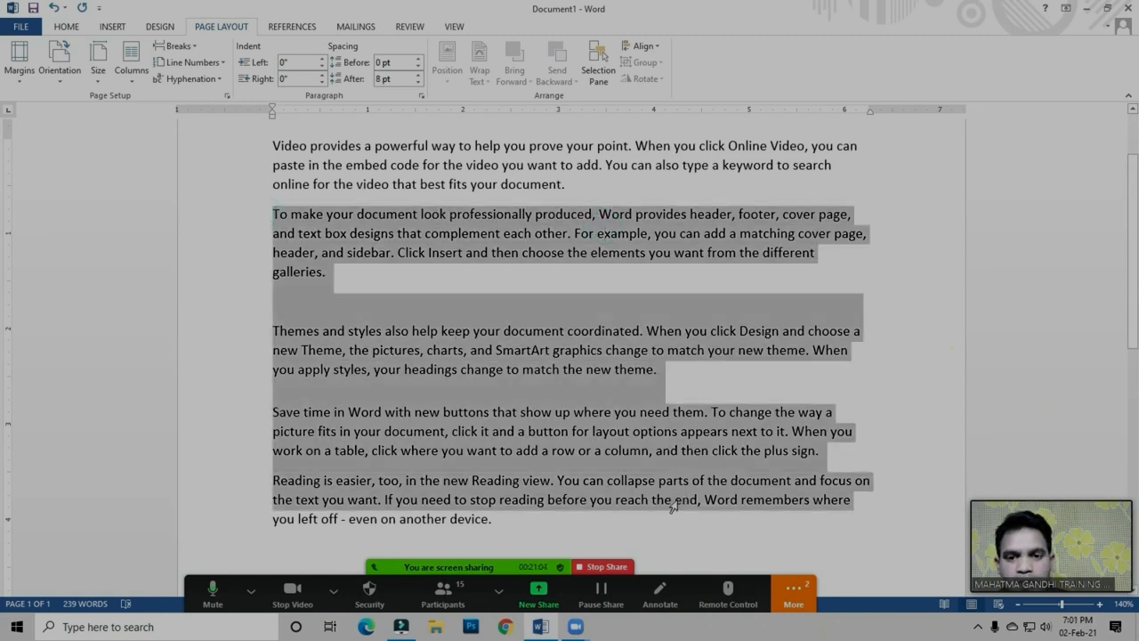
{"action": "left_click", "coordinate": [581, 503]}
{"action": "left_click", "coordinate": [476, 347]}
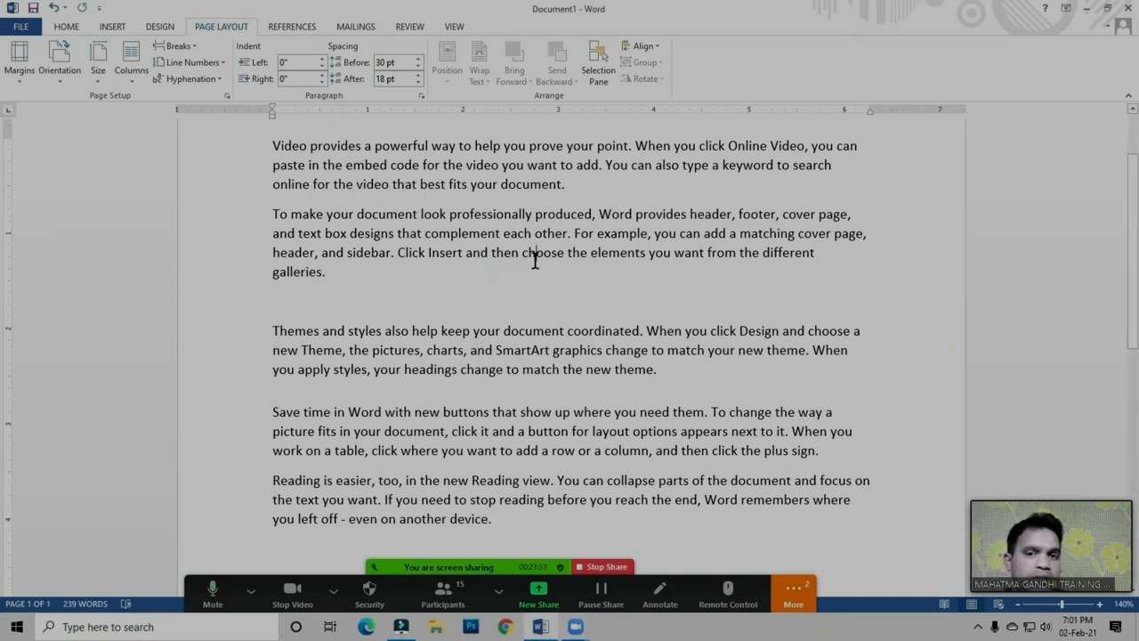
Highlight the whole second paragraph, deselect it and put the cursor in the first line of the third paragraph
{"action": "left_click_drag", "start_coordinate": [273, 214], "coordinate": [340, 267]}
{"action": "left_click", "coordinate": [345, 282]}
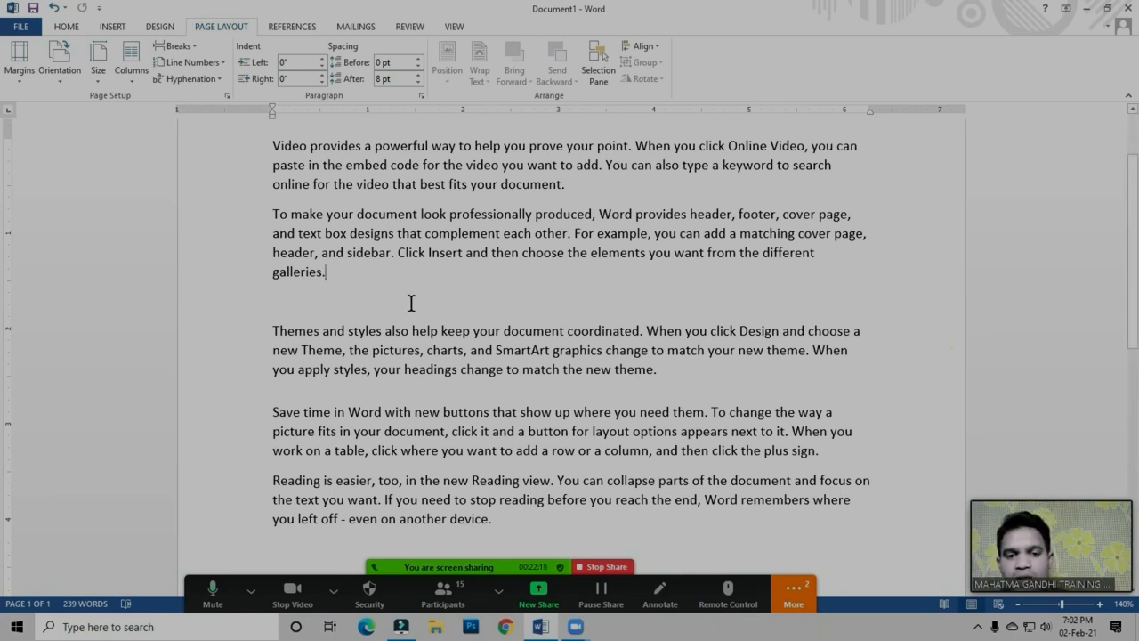
{"action": "left_click", "coordinate": [418, 331]}
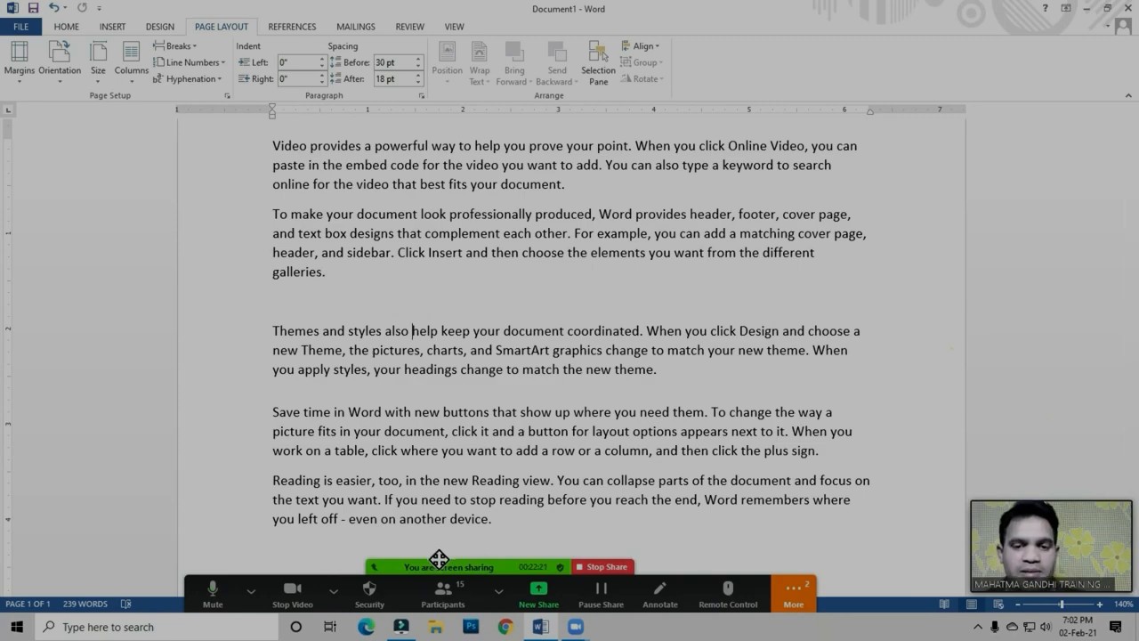
Stop the screen share and bring up the options for ending the Zoom meeting
{"action": "left_click", "coordinate": [603, 566]}
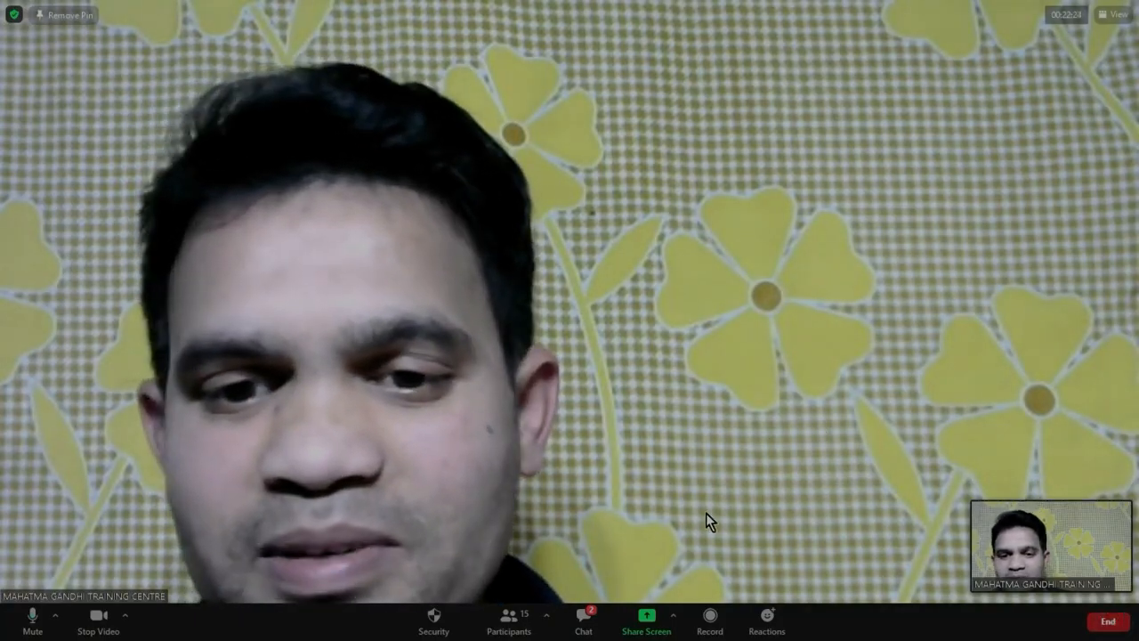
{"action": "left_click", "coordinate": [1108, 621]}
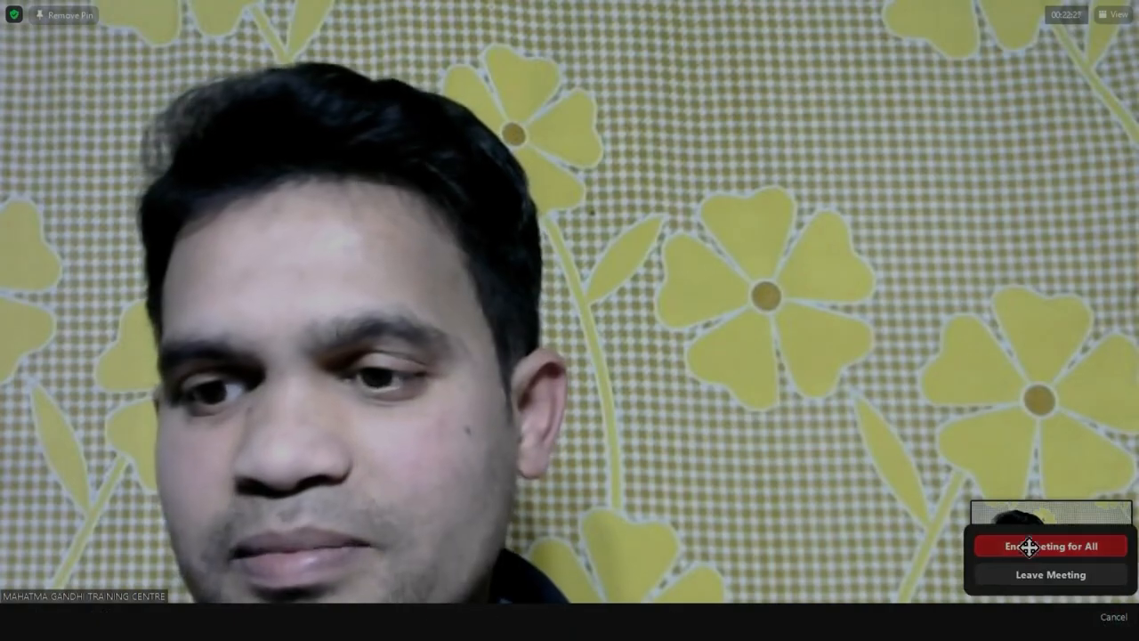